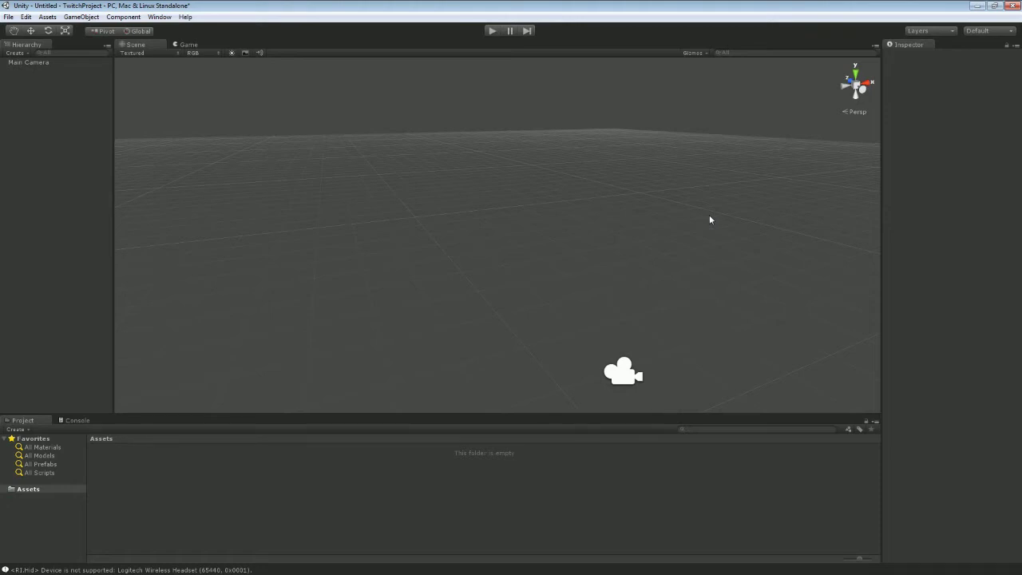
# Create a new terrain object in the scene
pyautogui.keyDown('alt'); pyautogui.moveTo(722, 206); pyautogui.dragTo(598, 203); pyautogui.keyUp('alt')
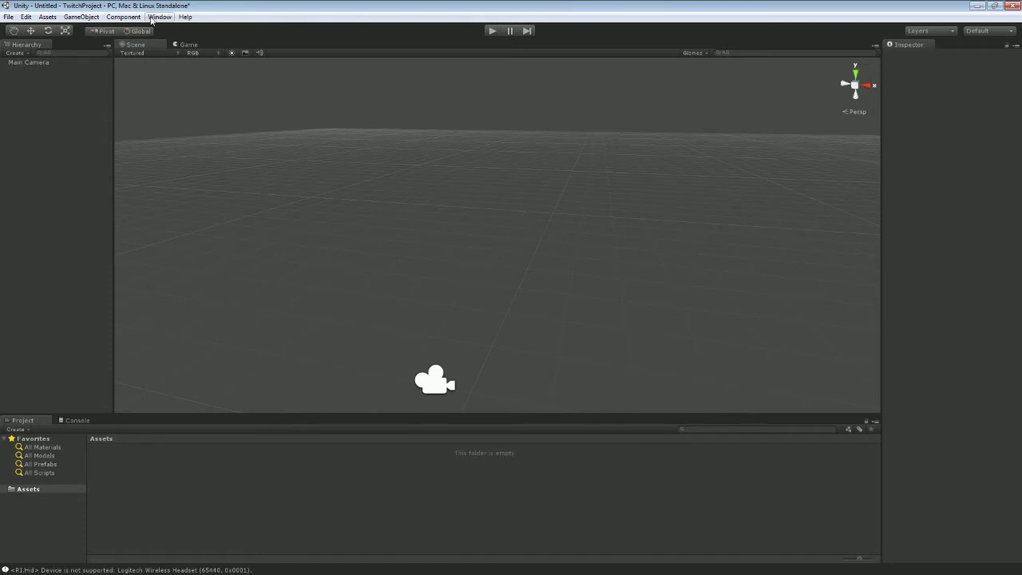
pyautogui.click(83, 17)
pyautogui.moveTo(92, 41)
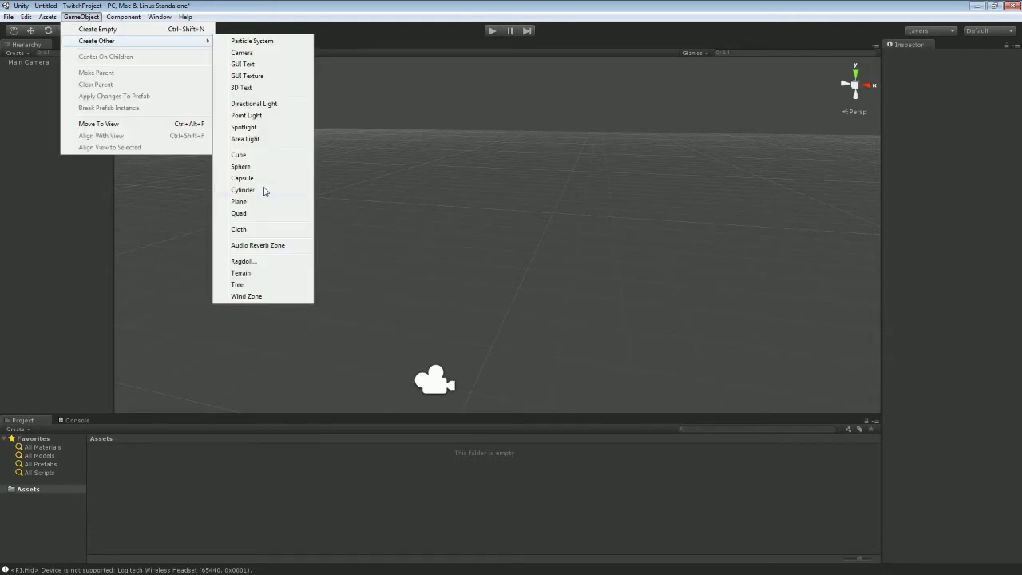
pyautogui.click(241, 273)
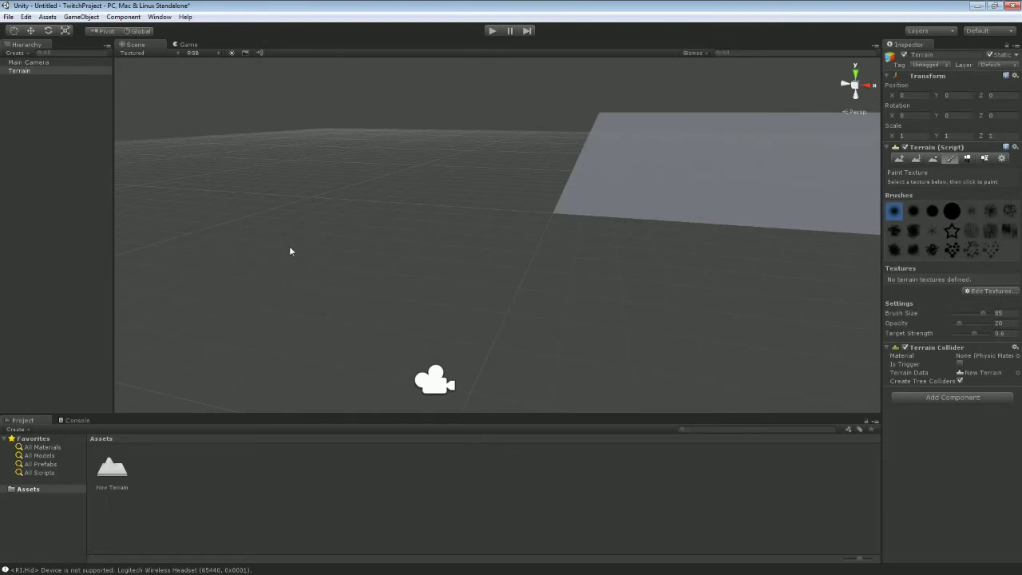
pyautogui.keyDown('alt'); pyautogui.moveTo(289, 246); pyautogui.dragTo(370, 277); pyautogui.keyUp('alt')
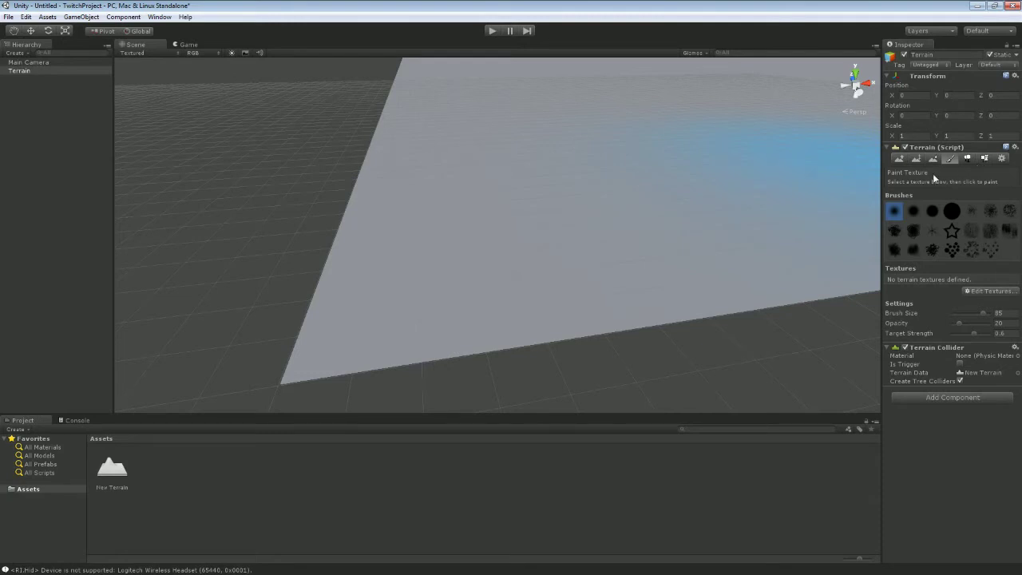
# Look through the terrain's tools for raising, painting and smoothing height and for painting textures, trees and details
pyautogui.click(898, 159)
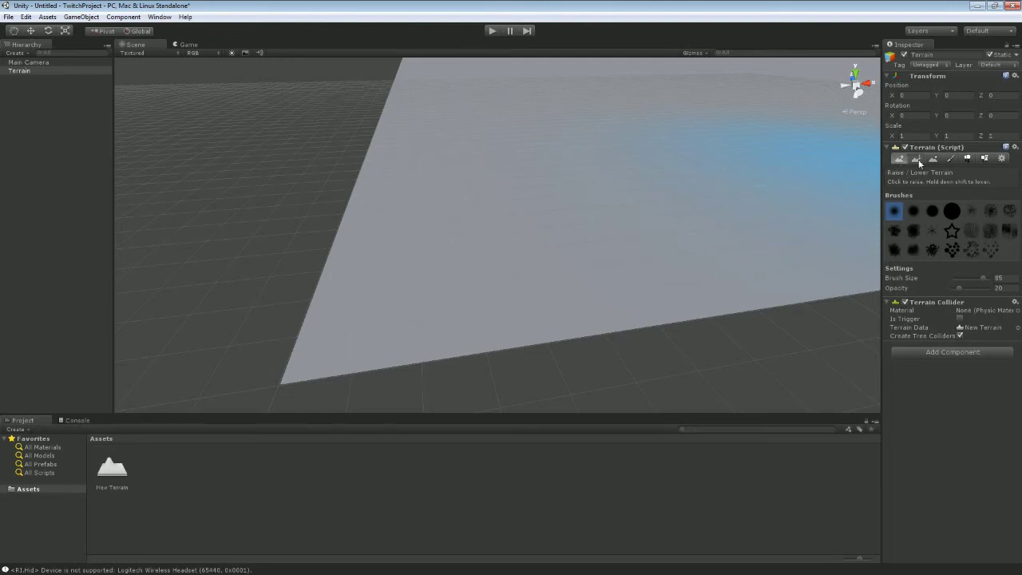
pyautogui.click(916, 158)
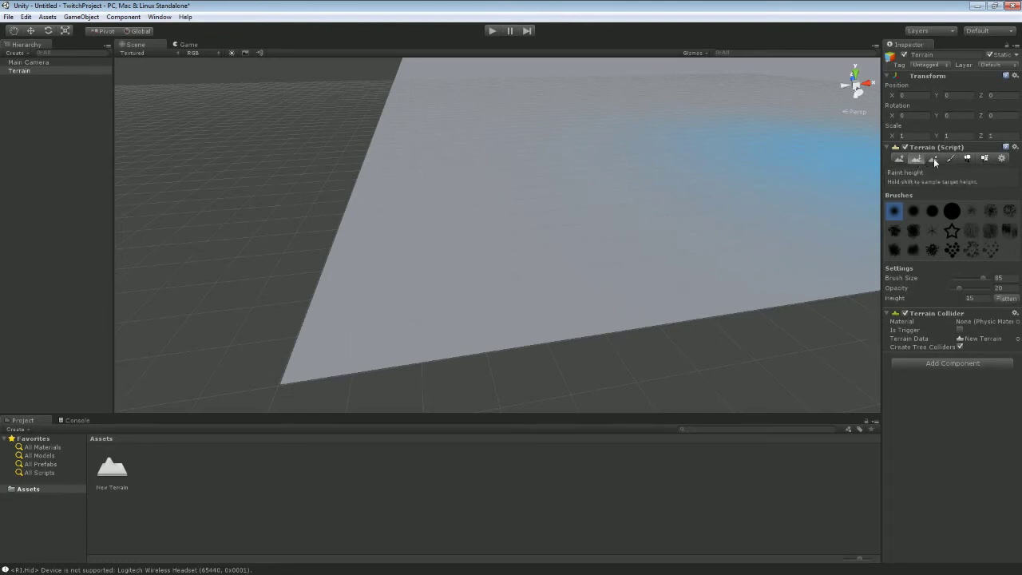
pyautogui.click(934, 158)
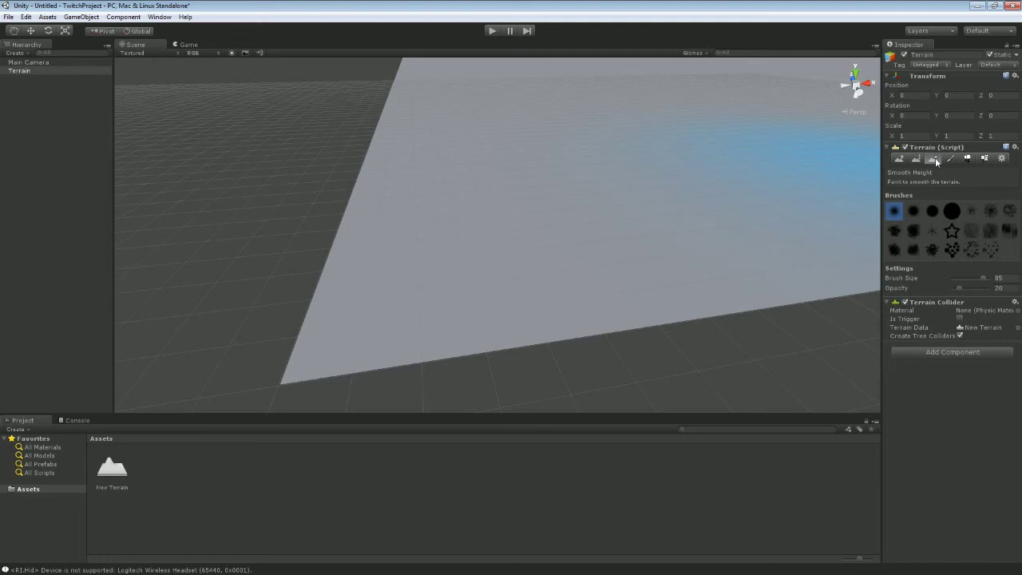
pyautogui.click(951, 158)
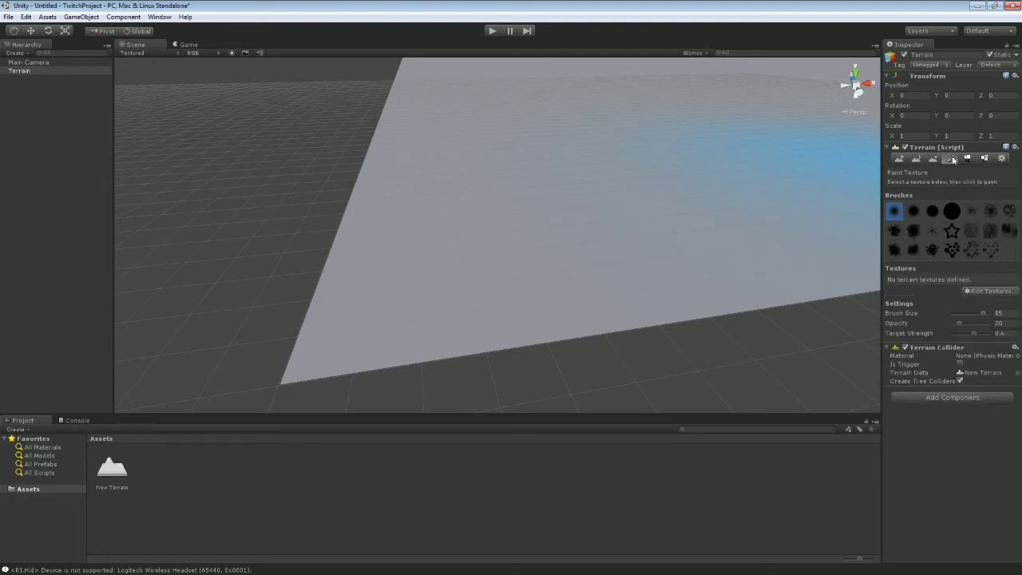
pyautogui.click(968, 158)
pyautogui.click(984, 158)
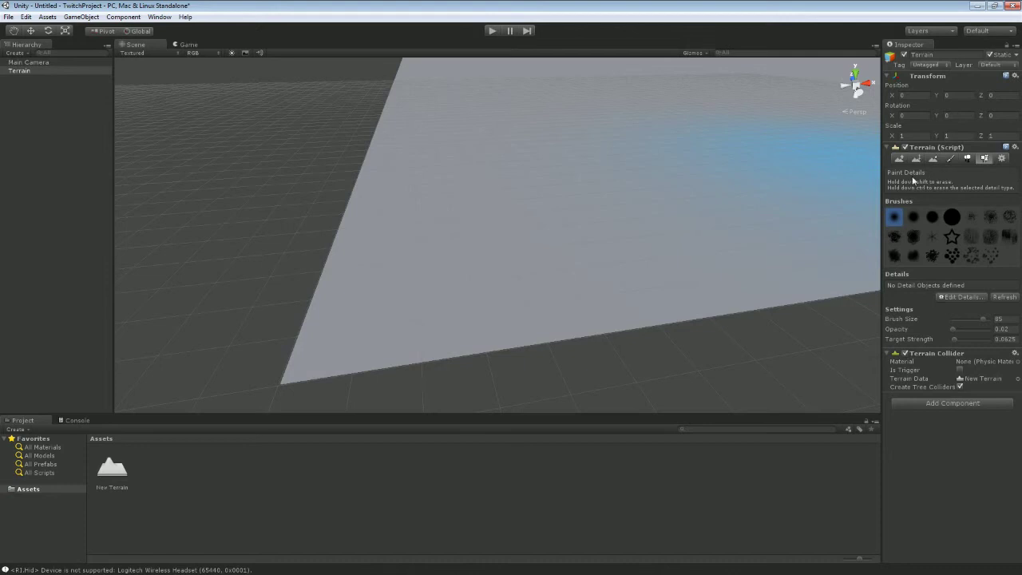
# Set the terrain's width and length to 200 each in its resolution settings
pyautogui.click(1003, 159)
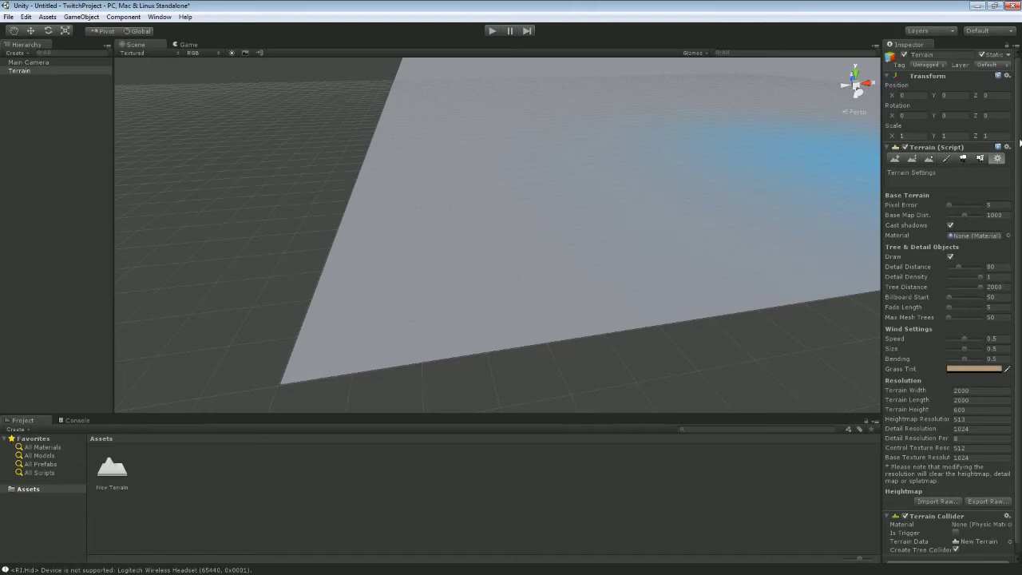
pyautogui.scroll(-1, 1020, 142)
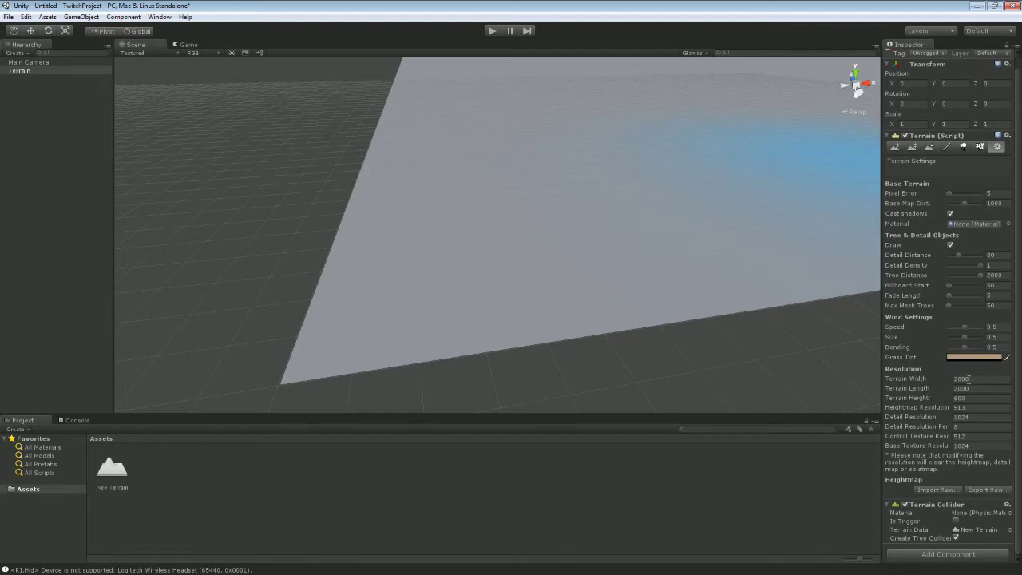
pyautogui.moveTo(971, 379); pyautogui.dragTo(952, 381)
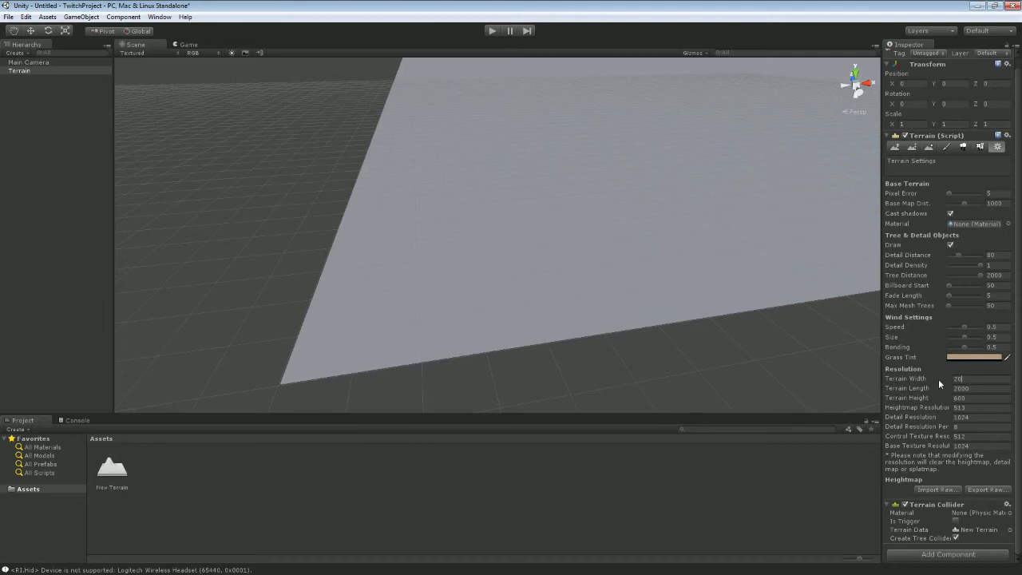
pyautogui.click(976, 388)
pyautogui.write('2')
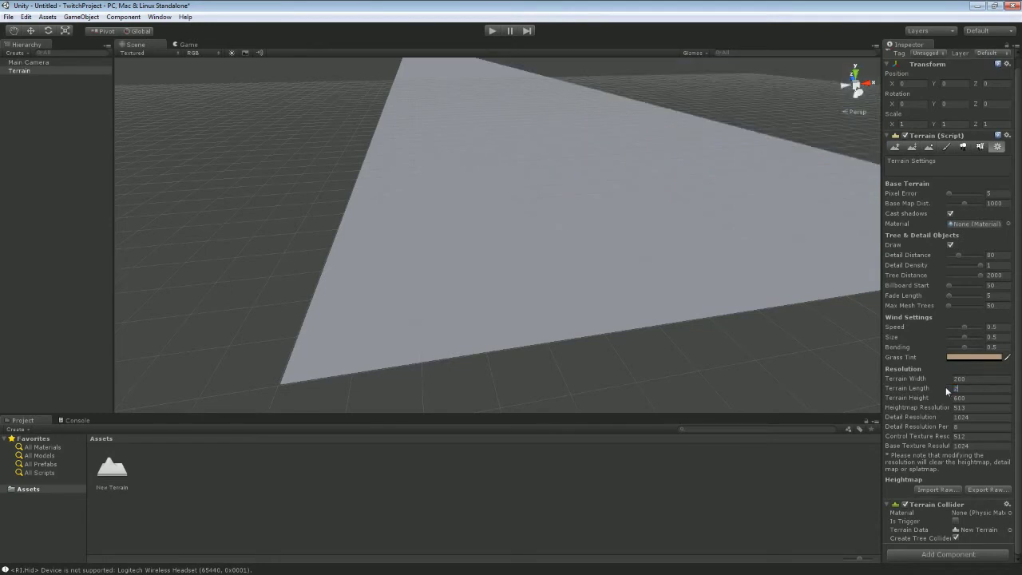
pyautogui.write('00')
pyautogui.press('Return')
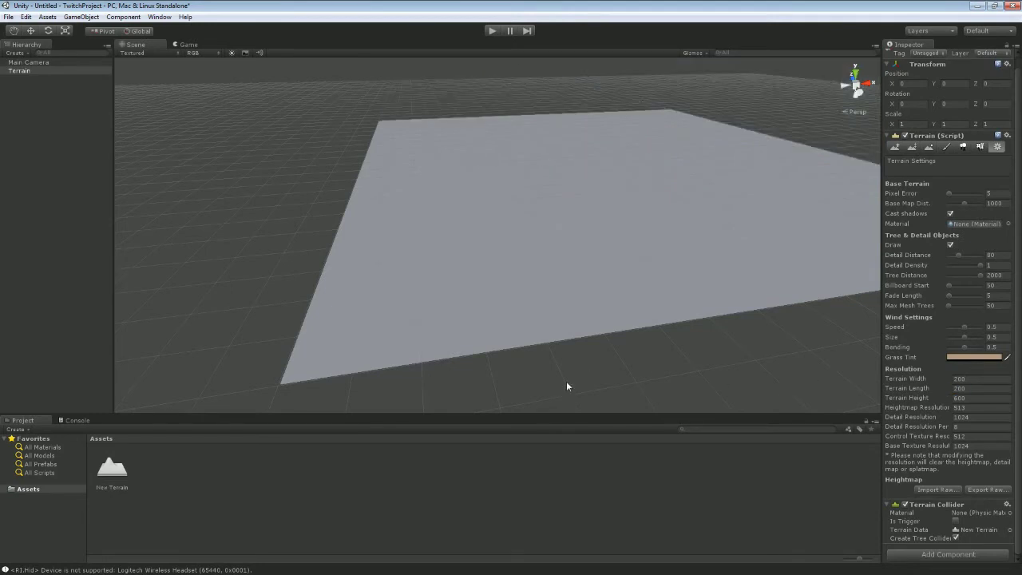
pyautogui.keyDown('alt'); pyautogui.moveTo(566, 387); pyautogui.dragTo(519, 376); pyautogui.keyUp('alt')
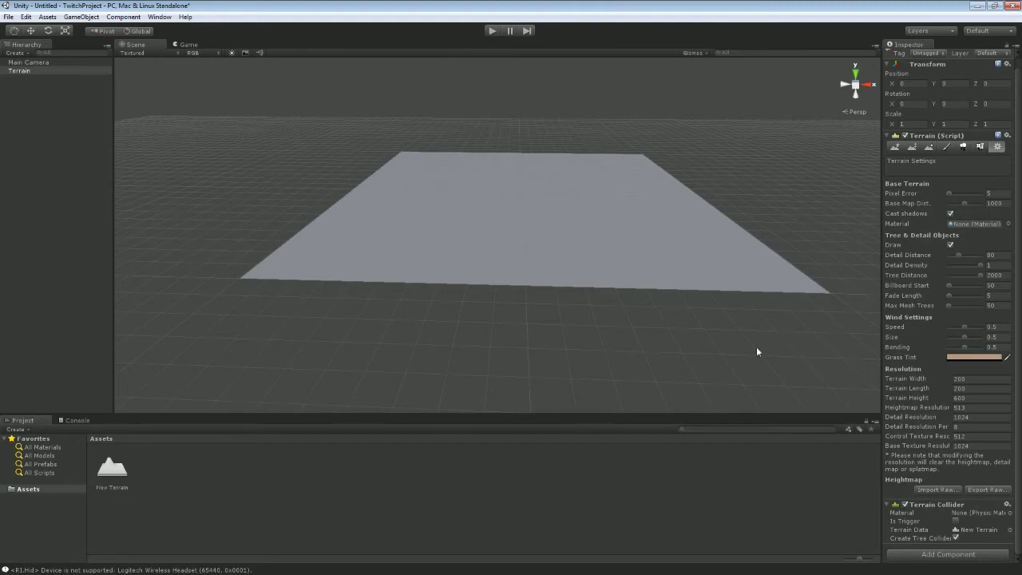
# Copy SampleRaw.raw from the Twitch Assets folder into the project's Assets
pyautogui.click(968, 407)
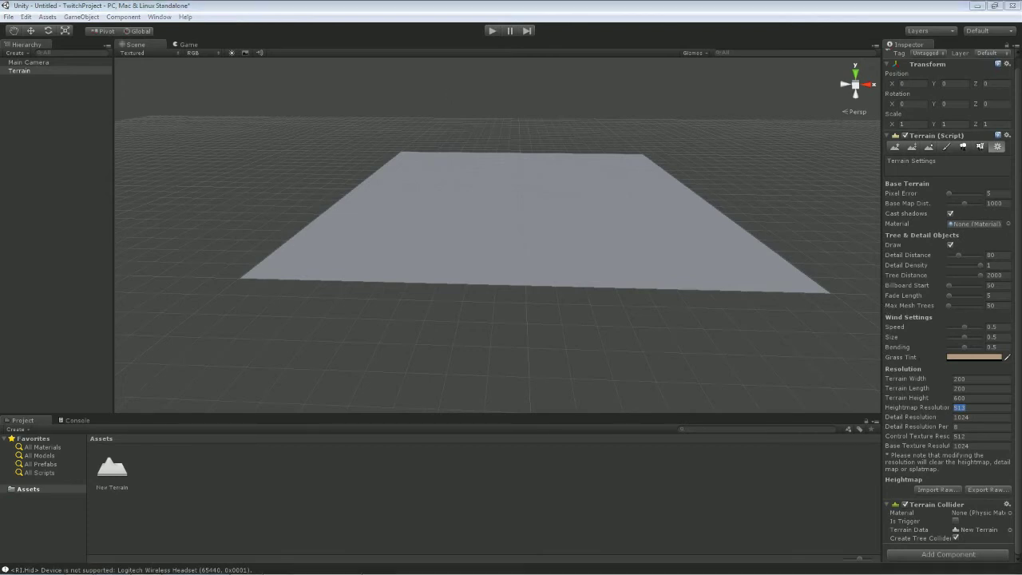
pyautogui.moveTo(1021, 214); pyautogui.dragTo(506, 188)
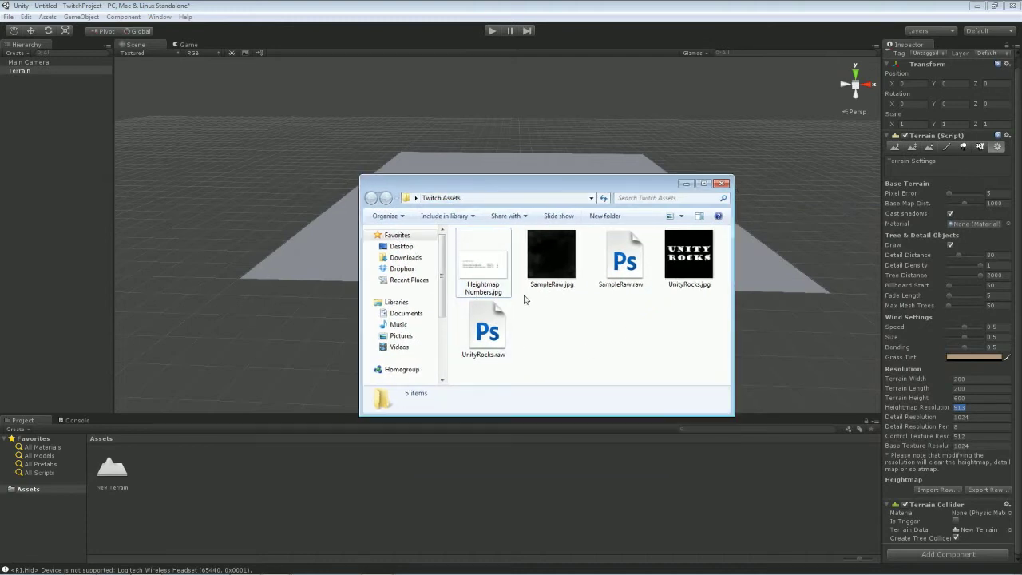
pyautogui.click(622, 276)
pyautogui.click(562, 279)
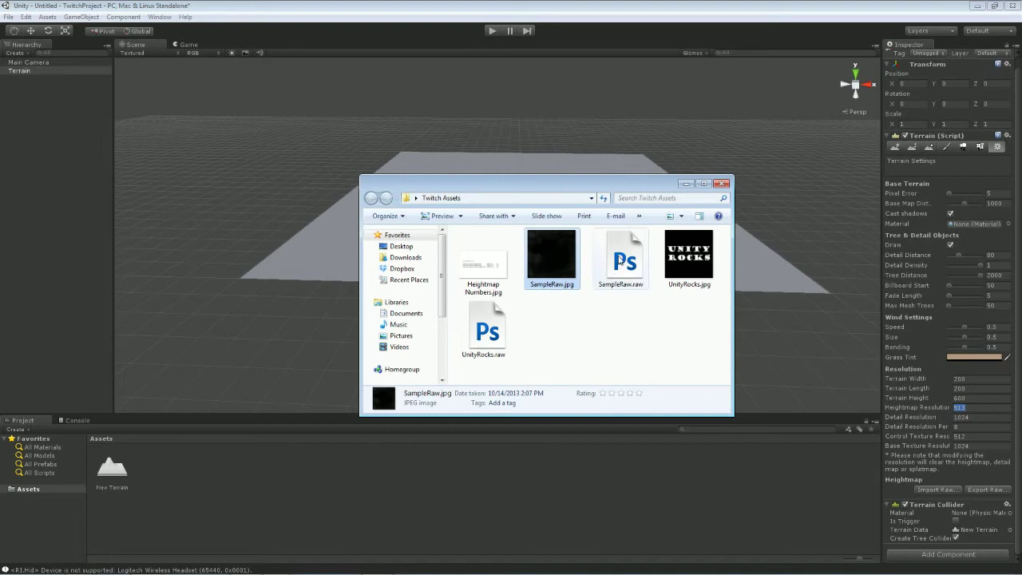
pyautogui.moveTo(620, 260); pyautogui.dragTo(184, 485)
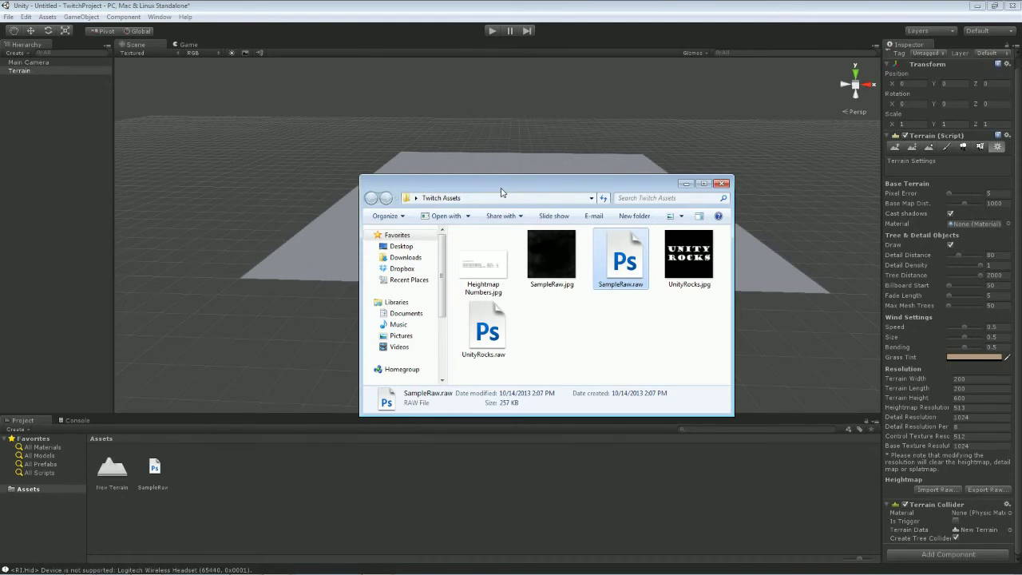
pyautogui.moveTo(502, 192); pyautogui.dragTo(1021, 213)
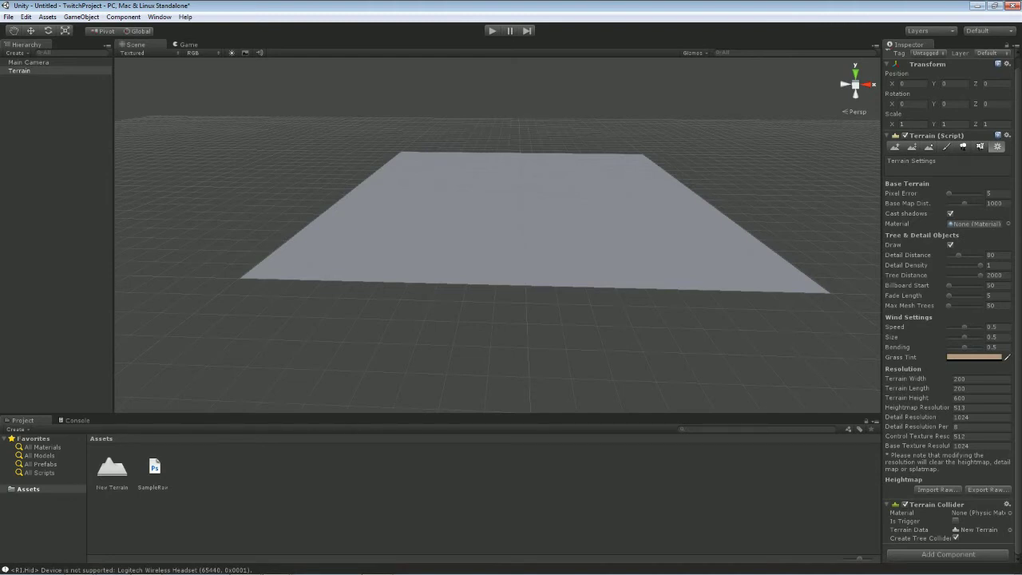
# Try to import SampleRaw.raw from the project's Assets folder as the terrain's heightmap
pyautogui.click(154, 470)
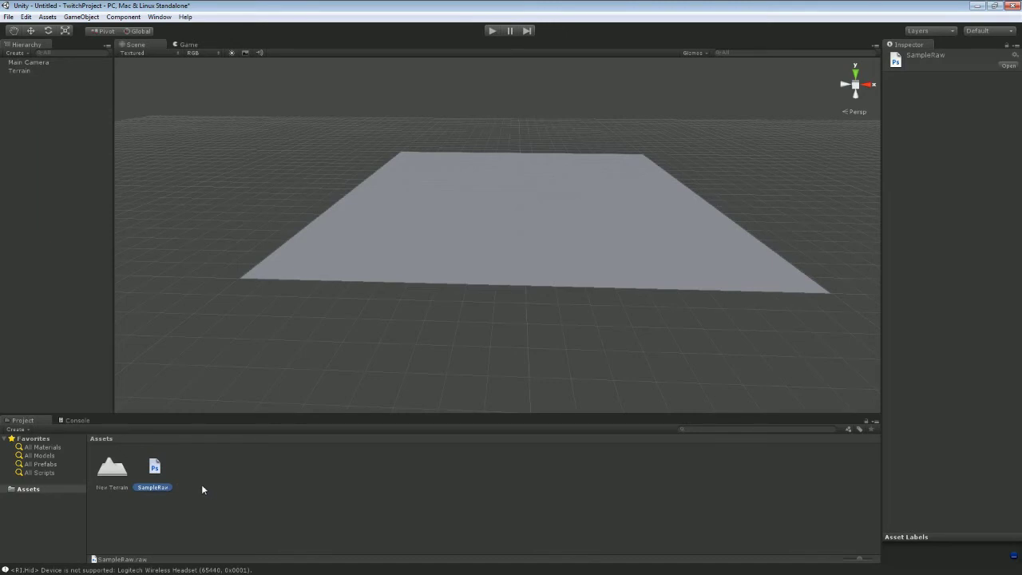
pyautogui.click(465, 244)
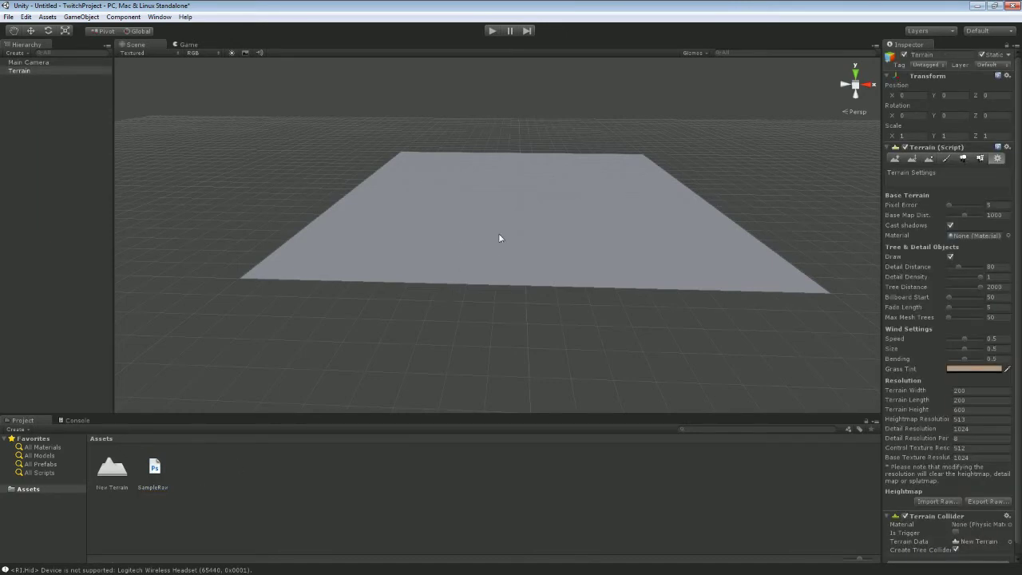
pyautogui.click(933, 500)
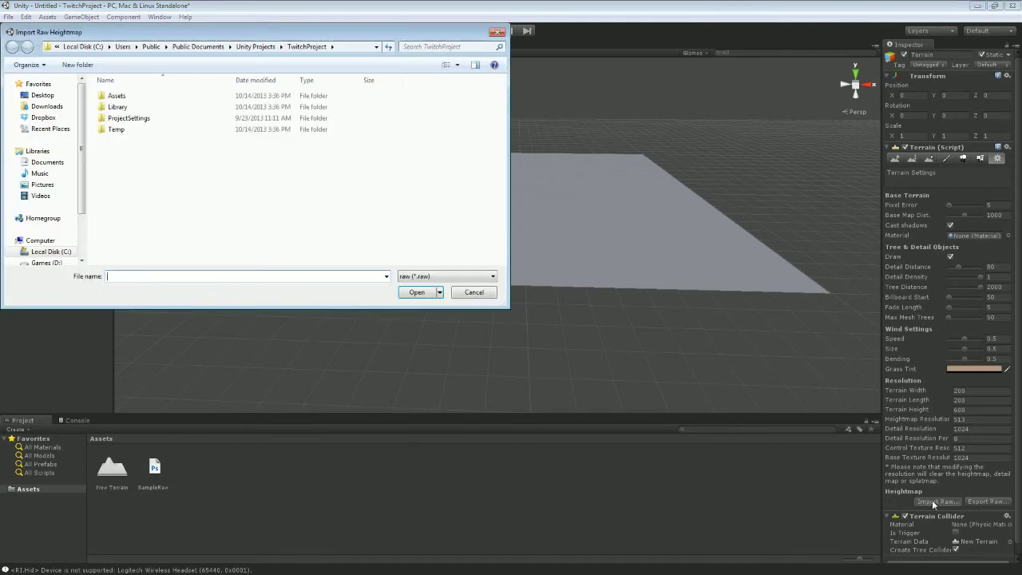
pyautogui.doubleClick(138, 100)
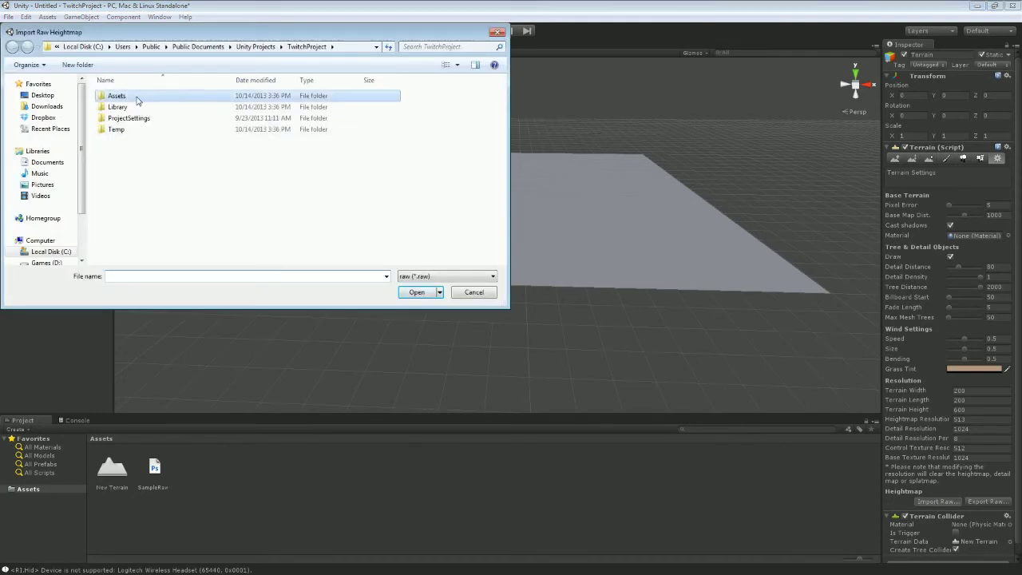
pyautogui.click(134, 123)
pyautogui.click(416, 292)
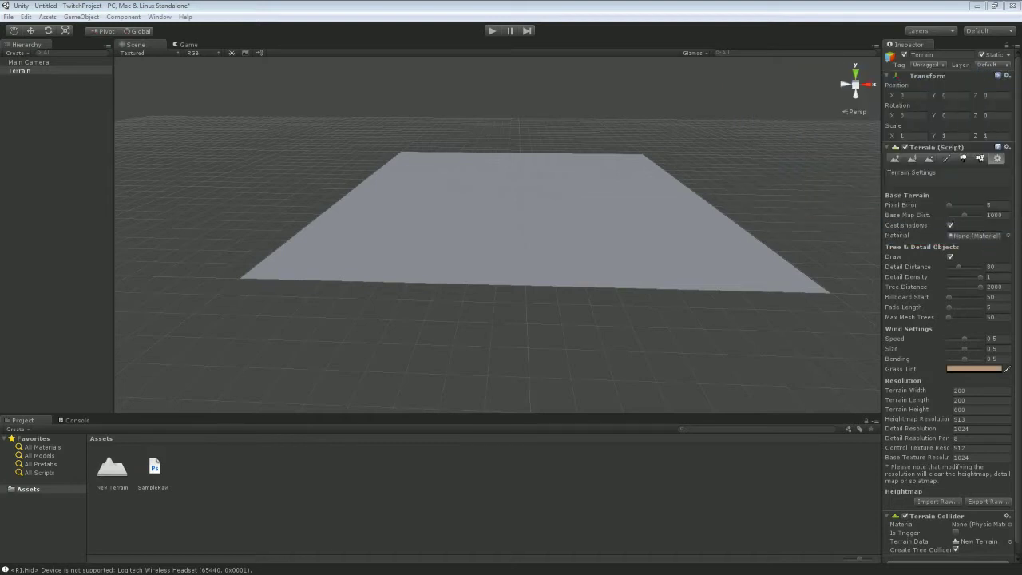
# Import the raw heightmap SampleRaw.raw from the Assets folder onto the terrain
pyautogui.click(921, 500)
pyautogui.doubleClick(116, 99)
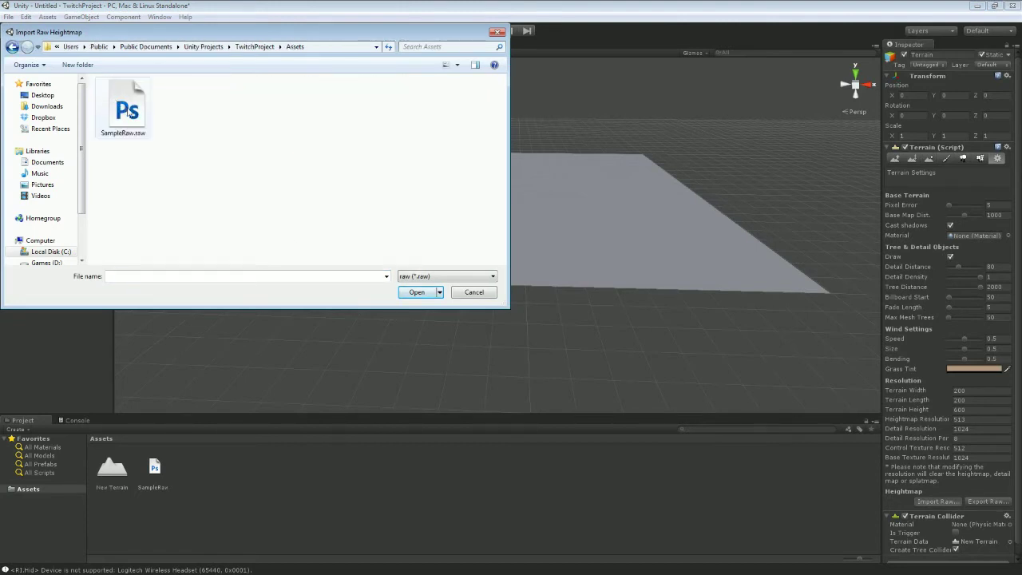
pyautogui.click(127, 110)
pyautogui.click(405, 292)
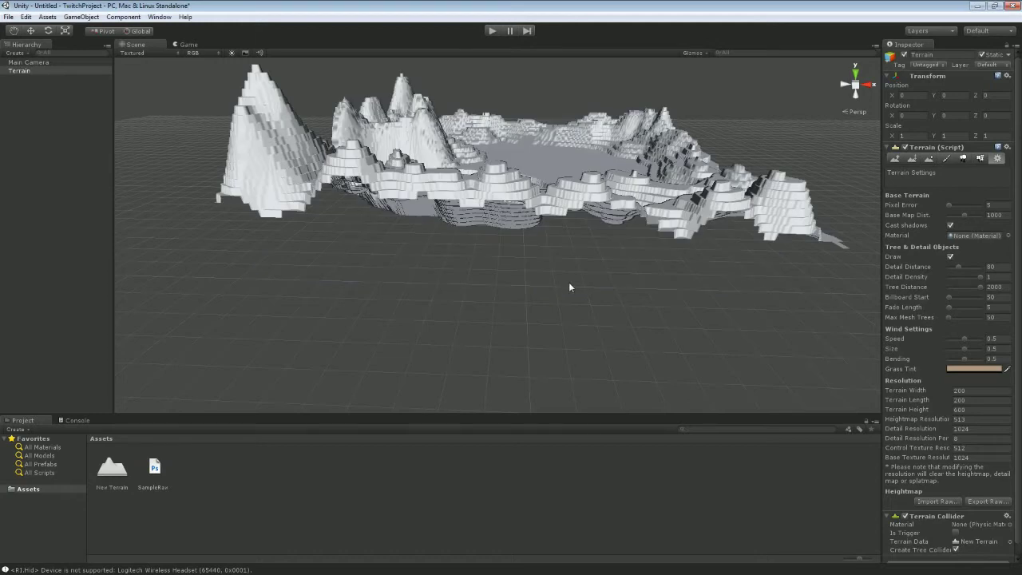
# Set the terrain height to 60 in the terrain's resolution settings
pyautogui.keyDown('alt'); pyautogui.moveTo(565, 286); pyautogui.dragTo(529, 268); pyautogui.keyUp('alt')
pyautogui.press('s')
pyautogui.moveTo(529, 269); pyautogui.dragTo(720, 302, button='right')
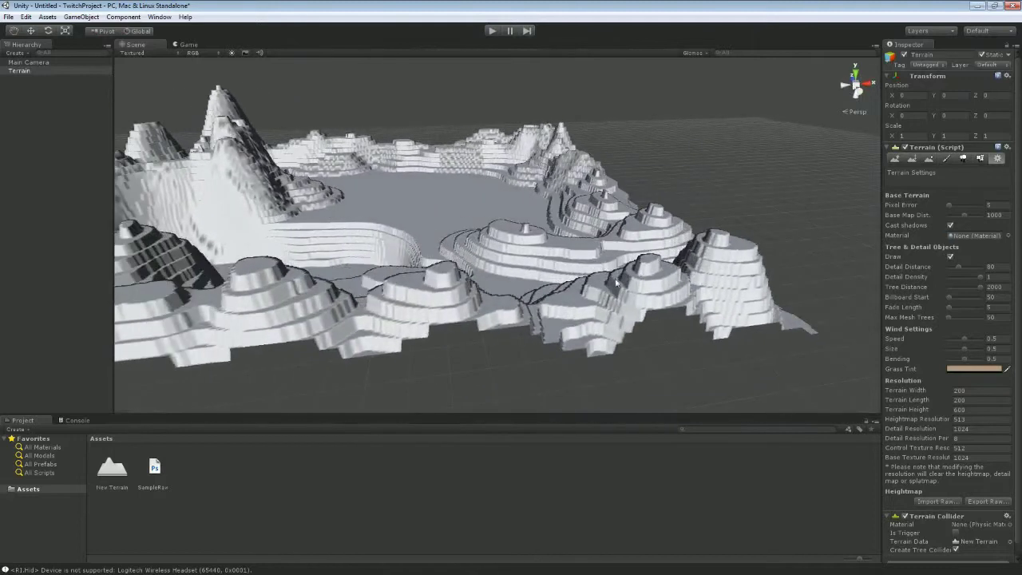
pyautogui.click(968, 410)
pyautogui.write('60')
pyautogui.press('Return')
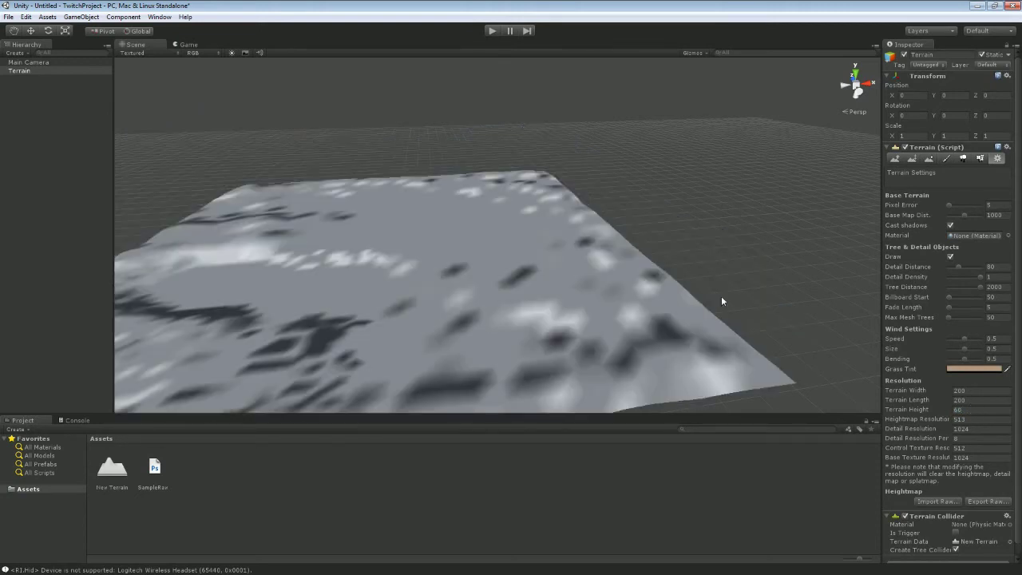
pyautogui.moveTo(722, 298); pyautogui.dragTo(520, 212, button='right')
pyautogui.press('w')
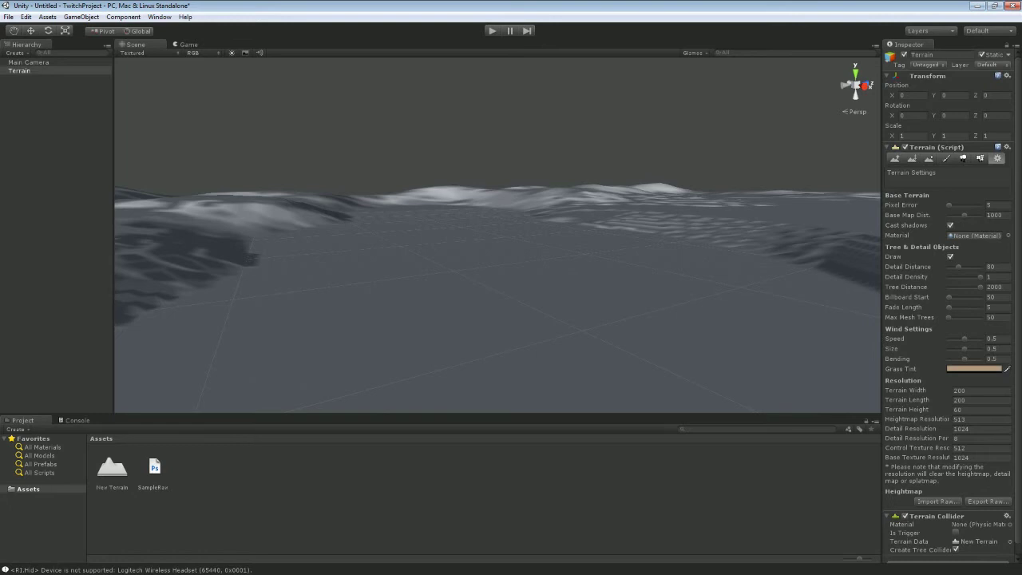
# Delete the SampleRaw asset from the project's Assets folder
pyautogui.click(157, 469)
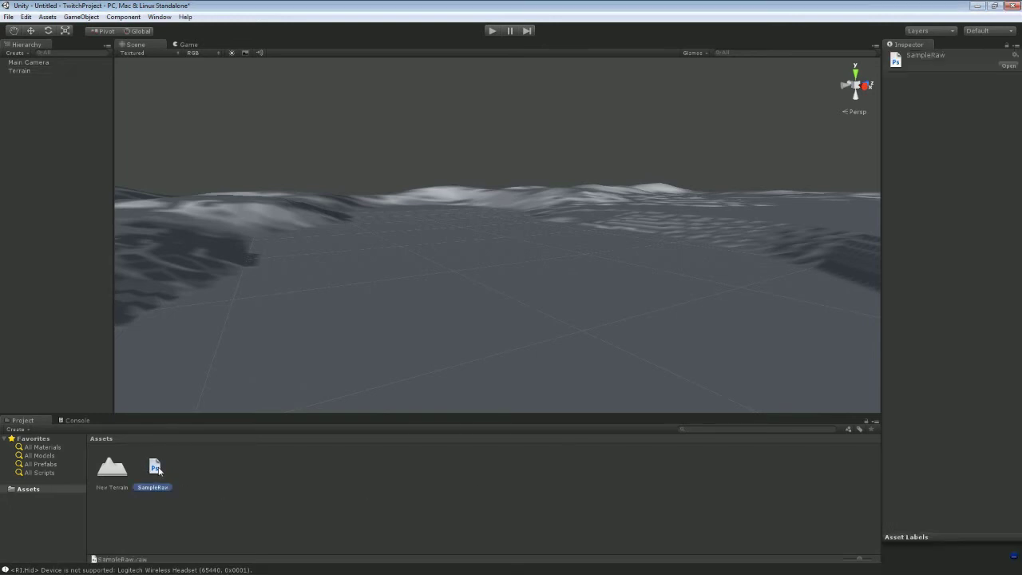
pyautogui.press('Delete')
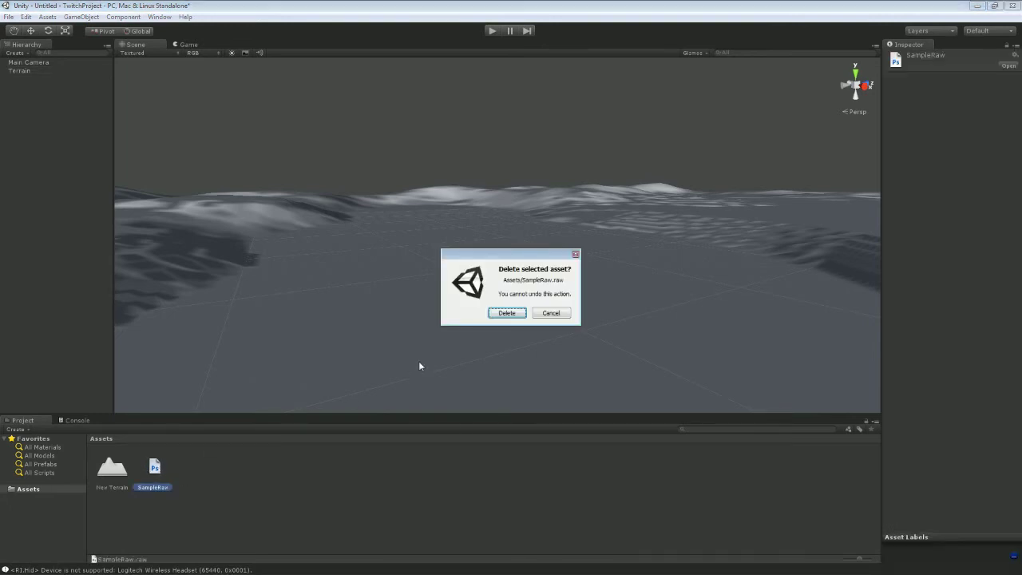
pyautogui.click(505, 313)
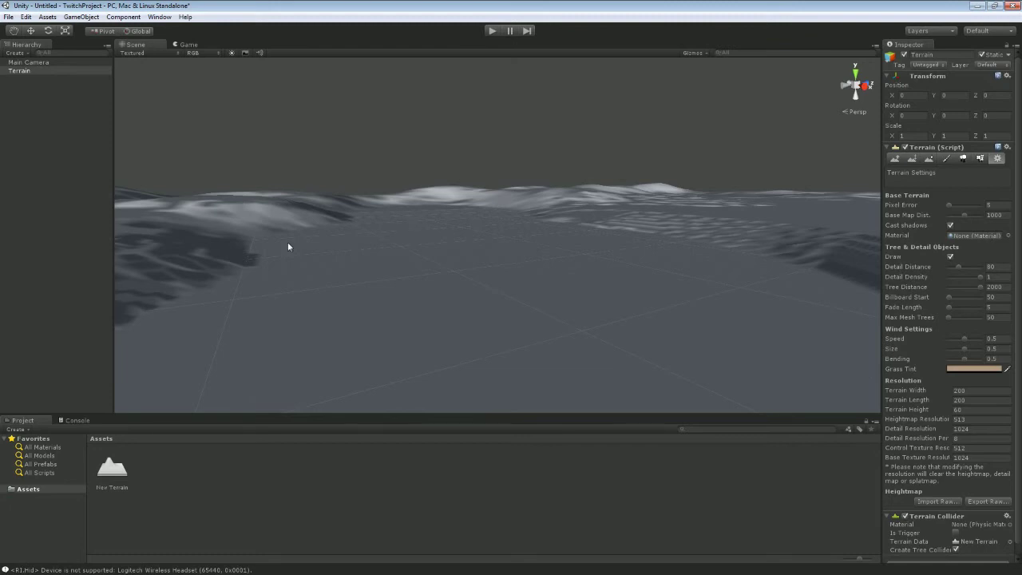
# Flatten the whole terrain to height 0 with the Paint Height tool
pyautogui.keyDown('alt'); pyautogui.moveTo(205, 208); pyautogui.dragTo(239, 272); pyautogui.keyUp('alt')
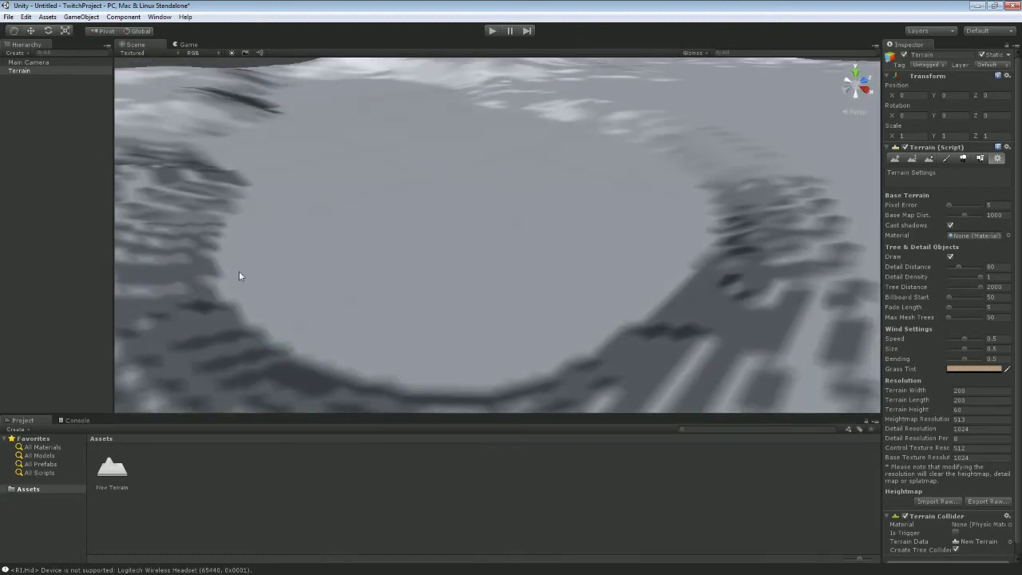
pyautogui.click(915, 159)
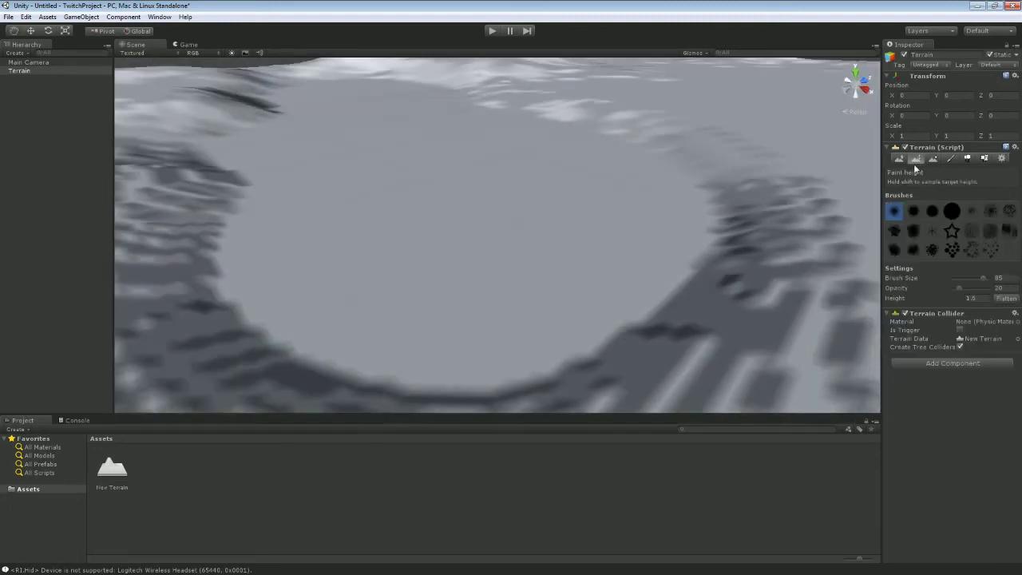
pyautogui.moveTo(988, 298); pyautogui.dragTo(953, 298)
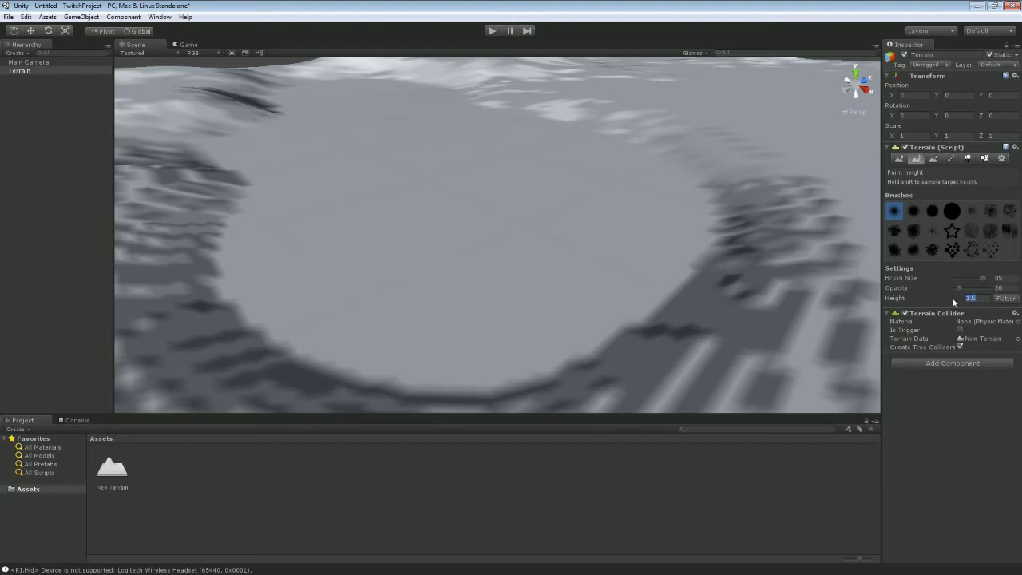
pyautogui.write('0')
pyautogui.click(996, 301)
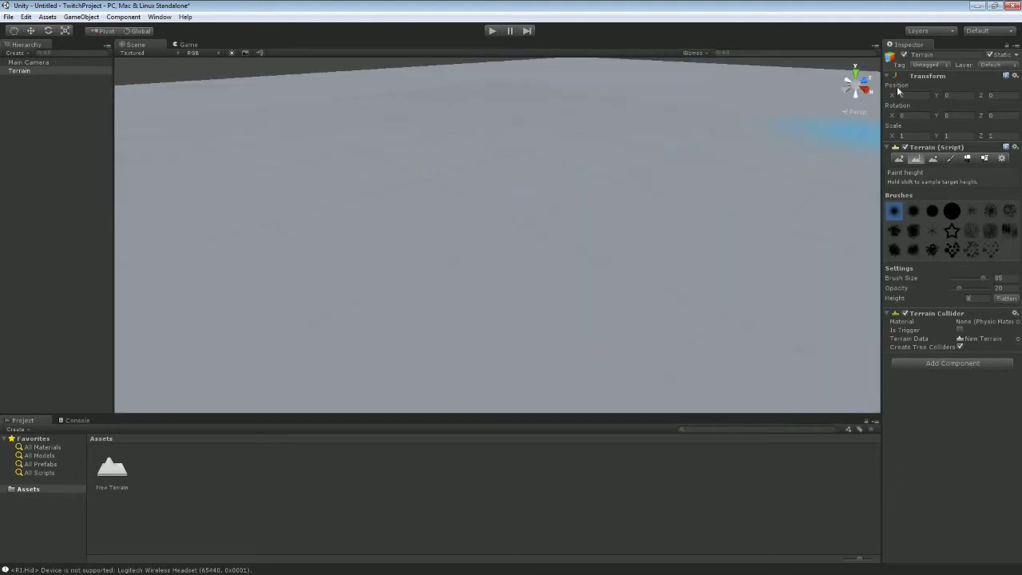
# Import the raw heightmap SampleRaw.raw from the desktop's Twitch Assets folder onto the flattened terrain
pyautogui.scroll(5, 716, 202)
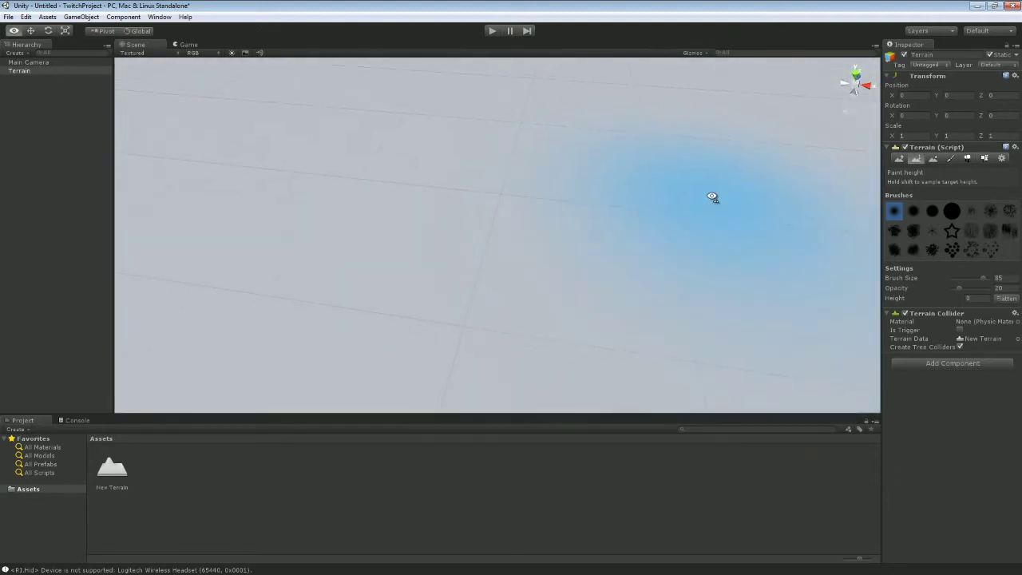
pyautogui.click(1003, 158)
pyautogui.keyDown('alt'); pyautogui.scroll(-5, 659, 203); pyautogui.keyUp('alt')
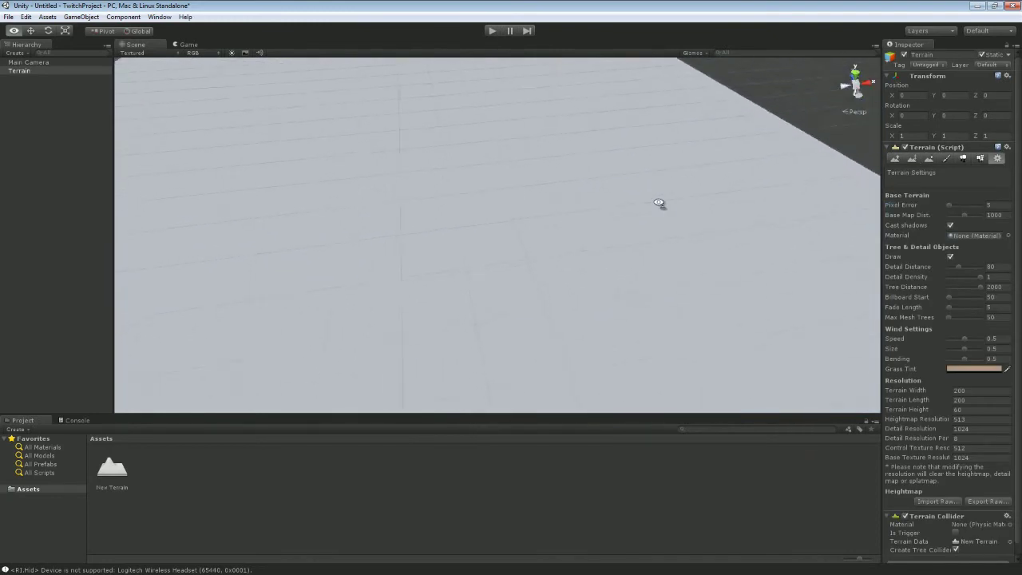
pyautogui.moveTo(659, 203); pyautogui.dragTo(625, 214, button='right')
pyautogui.press('s')
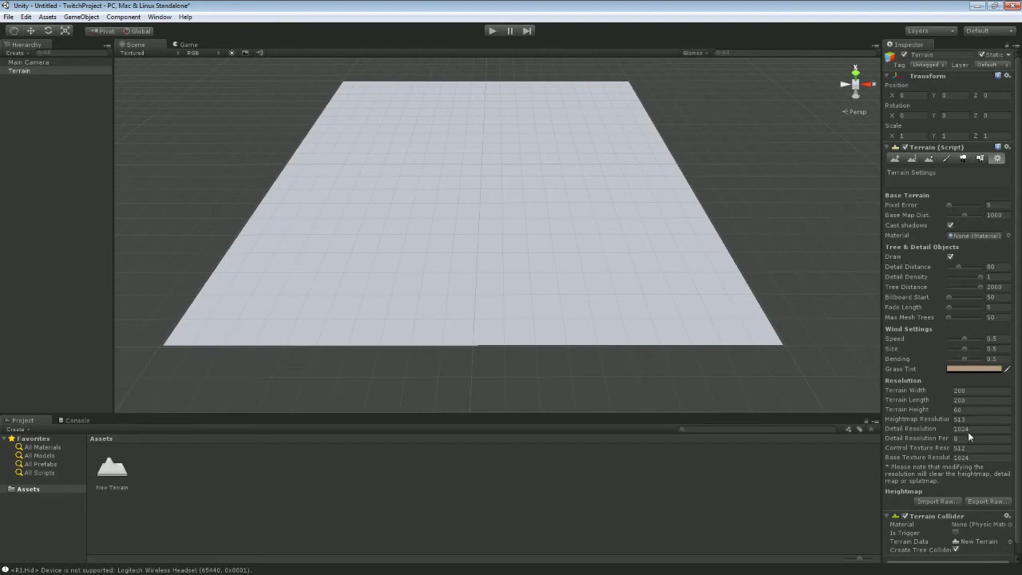
pyautogui.click(937, 501)
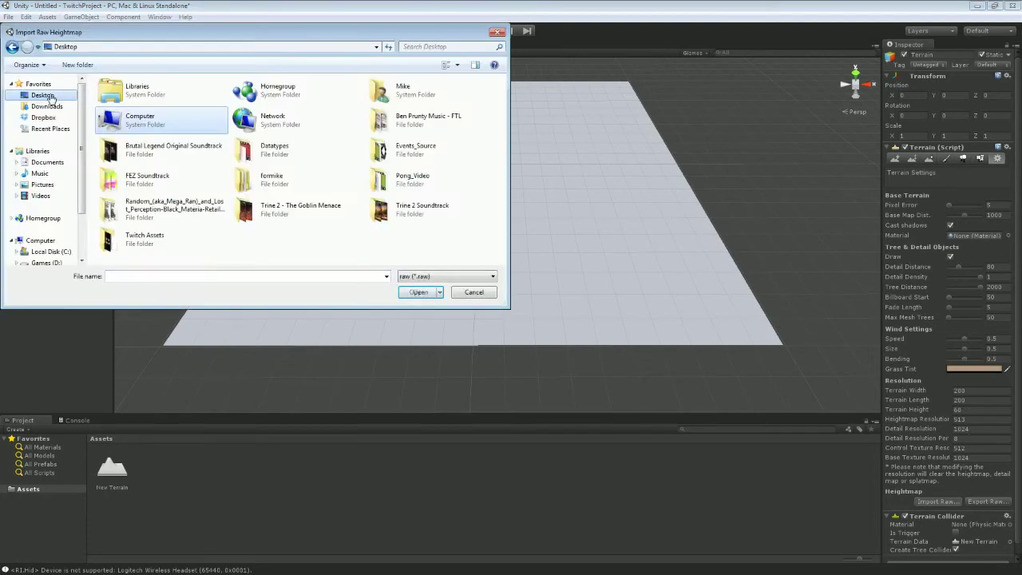
pyautogui.doubleClick(160, 239)
pyautogui.click(132, 120)
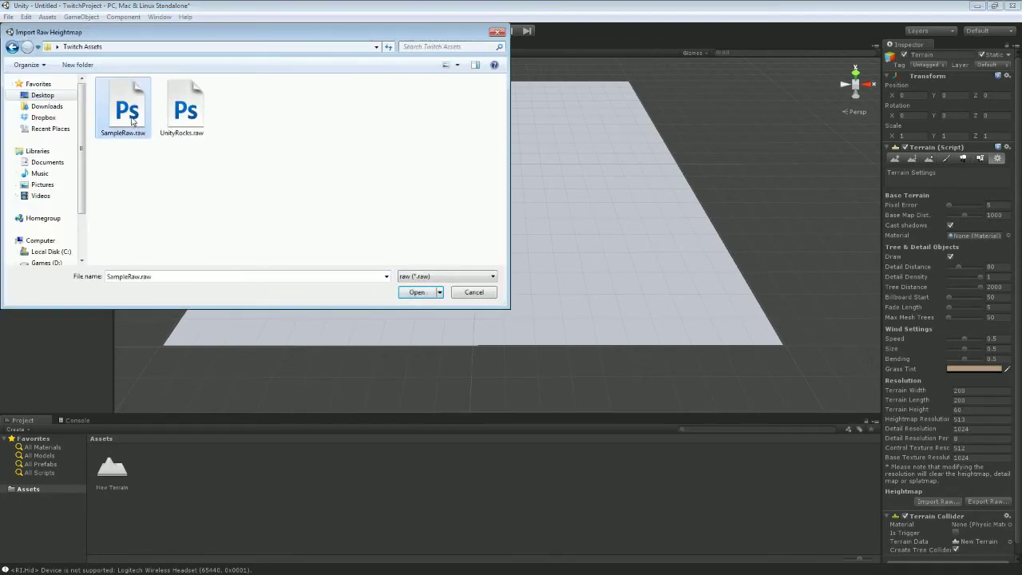
pyautogui.click(398, 292)
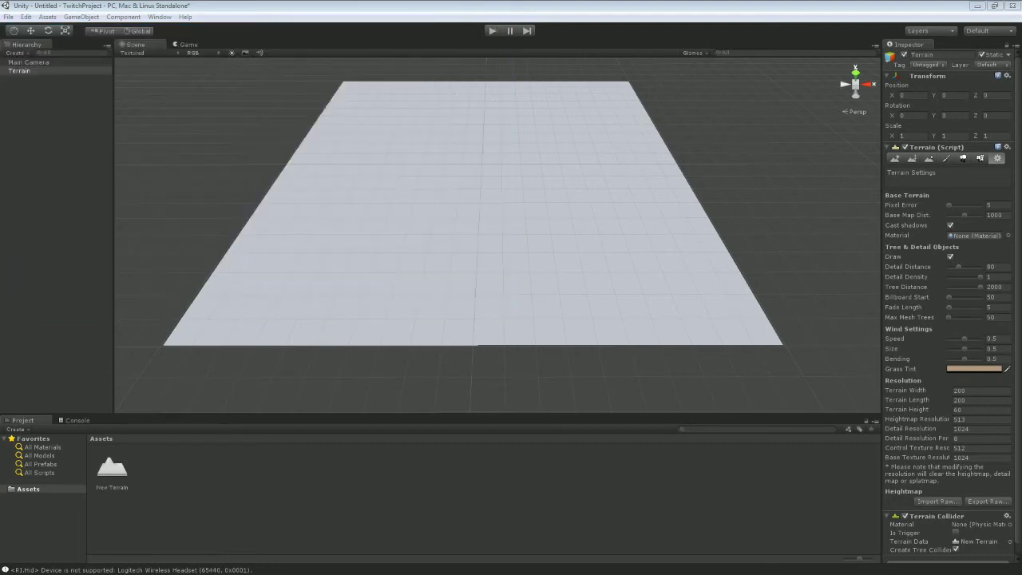
# Add a directional light to the scene
pyautogui.moveTo(528, 205); pyautogui.dragTo(653, 61, button='right')
pyautogui.press('w')
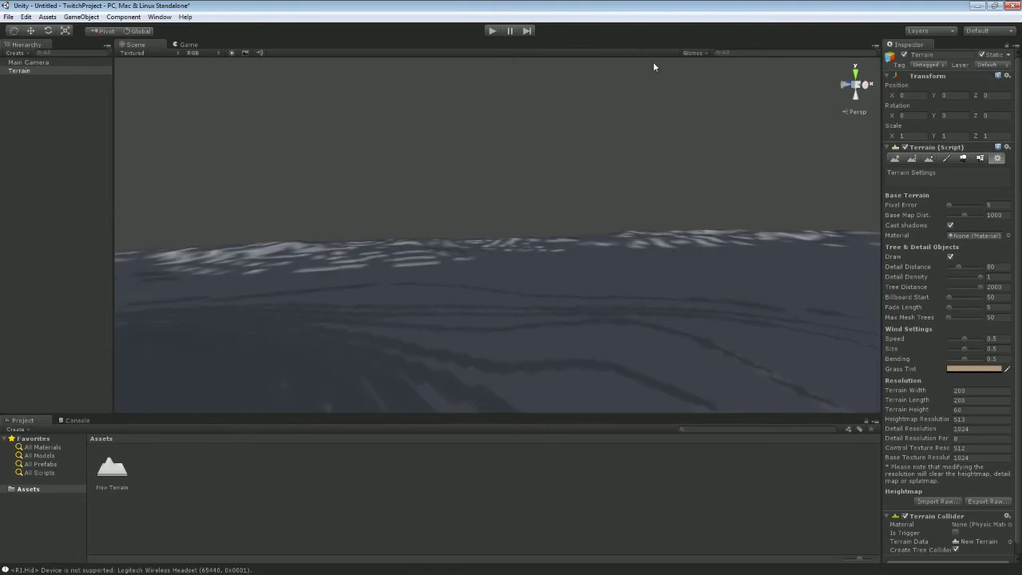
pyautogui.moveTo(547, 168); pyautogui.dragTo(138, 230, button='right')
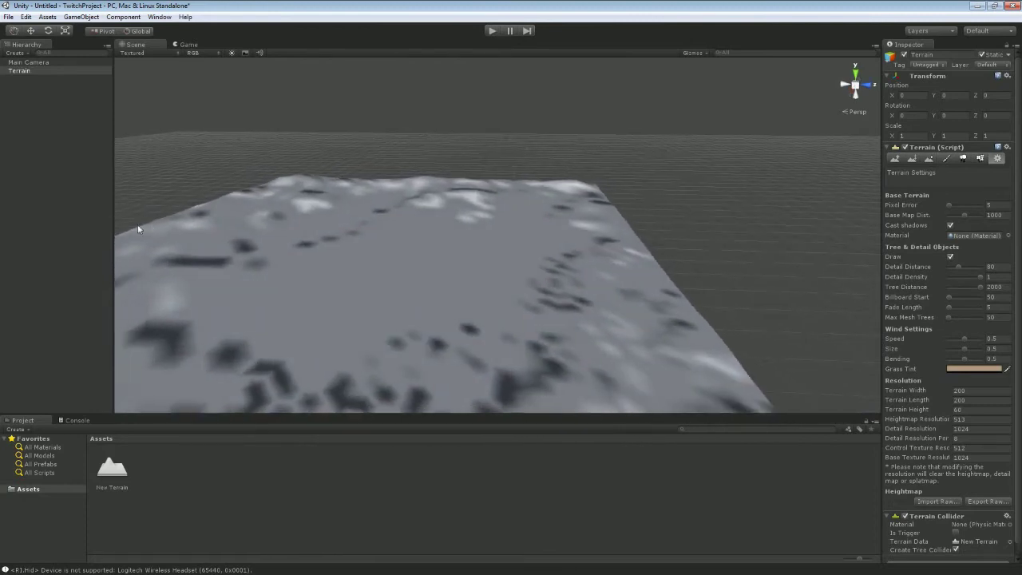
pyautogui.click(83, 17)
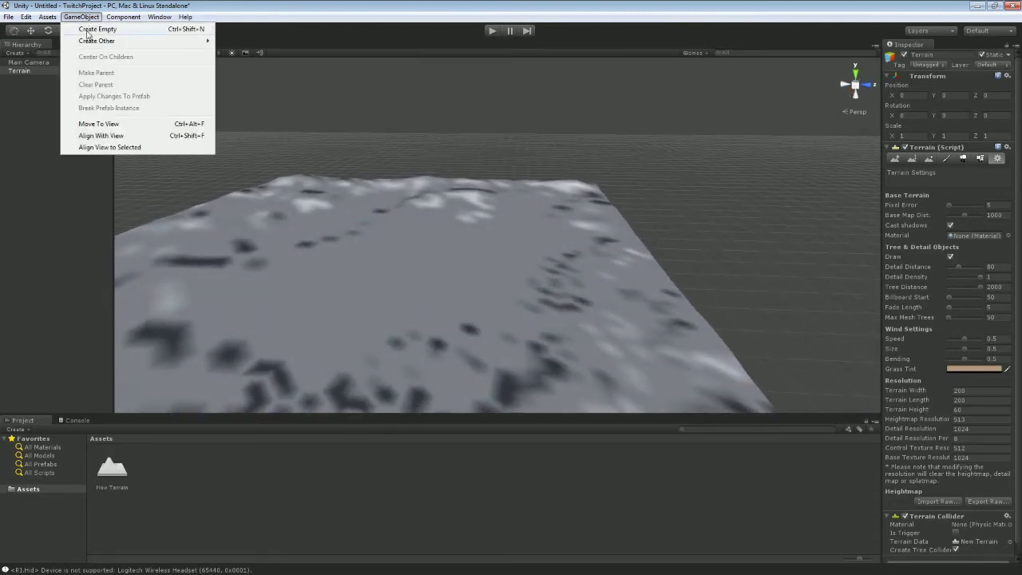
pyautogui.click(88, 42)
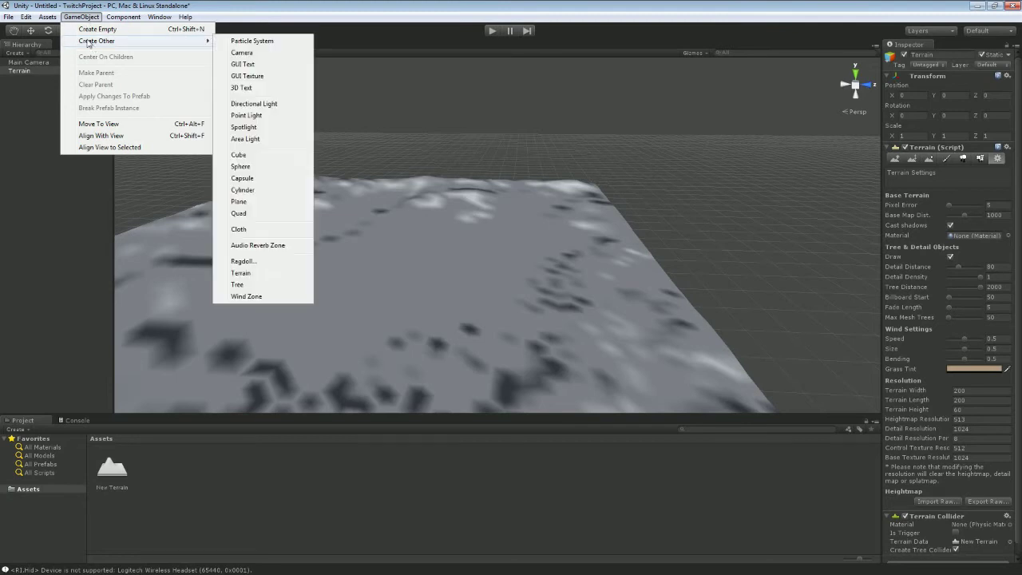
pyautogui.click(295, 104)
# Select the terrain and import SampleRaw.raw from the Twitch Assets folder on the desktop as its heightmap again
pyautogui.keyDown('alt'); pyautogui.moveTo(379, 164); pyautogui.dragTo(402, 177); pyautogui.keyUp('alt')
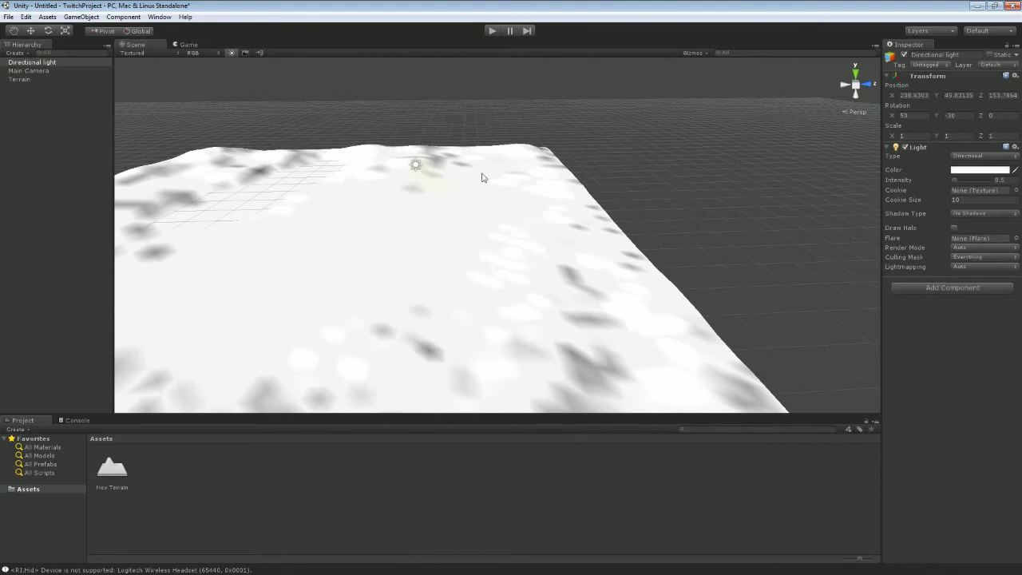
pyautogui.moveTo(482, 173)
pyautogui.keyDown('alt'); pyautogui.mouseDown()
pyautogui.moveTo(540, 176)
pyautogui.moveTo(449, 189)
pyautogui.moveTo(404, 121)
pyautogui.moveTo(168, 130)
pyautogui.moveTo(126, 157)
pyautogui.moveTo(490, 159)
pyautogui.mouseUp(); pyautogui.keyUp('alt')
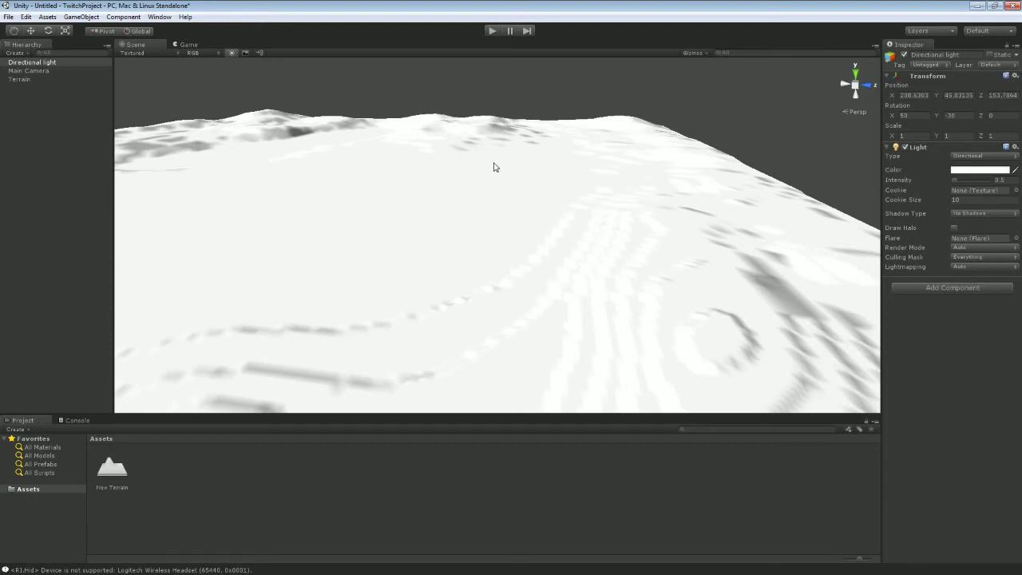
pyautogui.moveTo(463, 157)
pyautogui.keyDown('alt'); pyautogui.mouseDown()
pyautogui.moveTo(445, 190)
pyautogui.moveTo(837, 230)
pyautogui.mouseUp(); pyautogui.keyUp('alt')
pyautogui.click(542, 187)
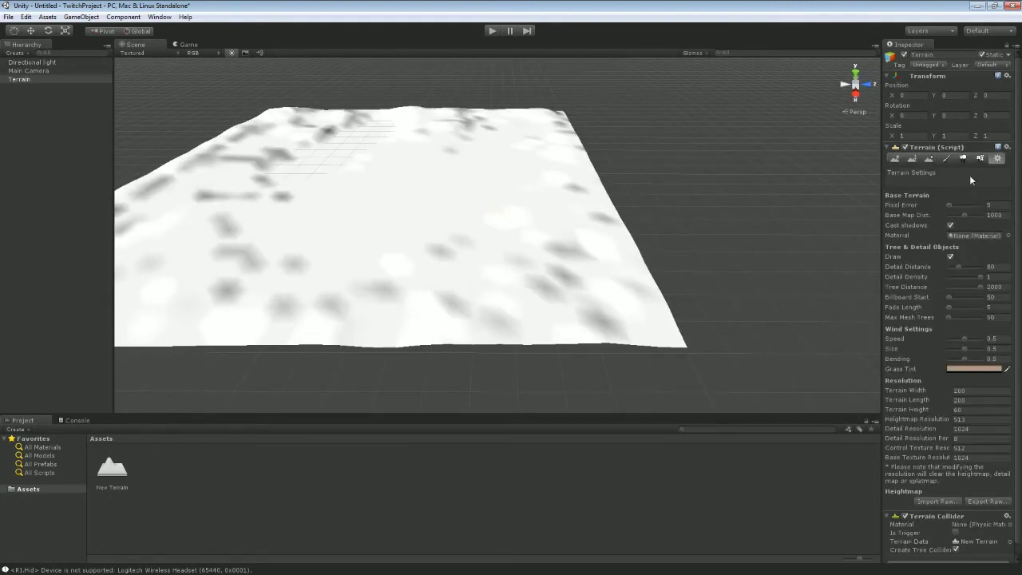
pyautogui.click(932, 501)
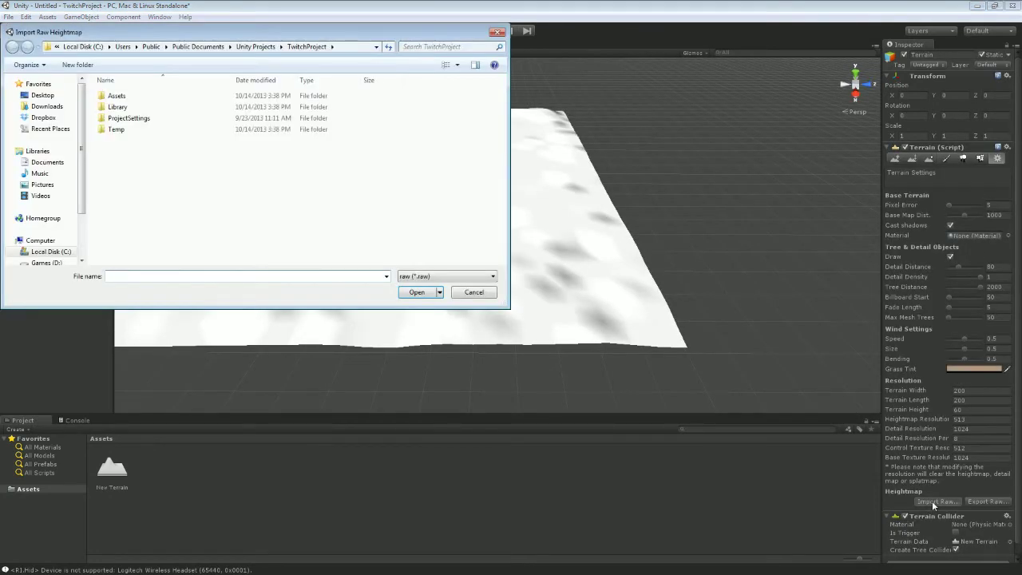
pyautogui.click(43, 95)
pyautogui.doubleClick(131, 238)
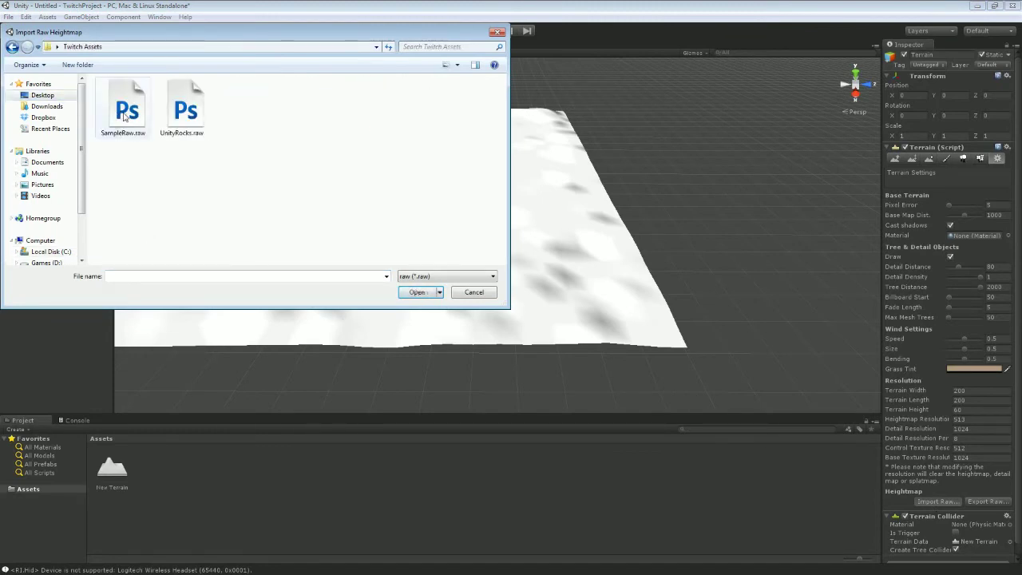
pyautogui.click(125, 117)
pyautogui.click(417, 292)
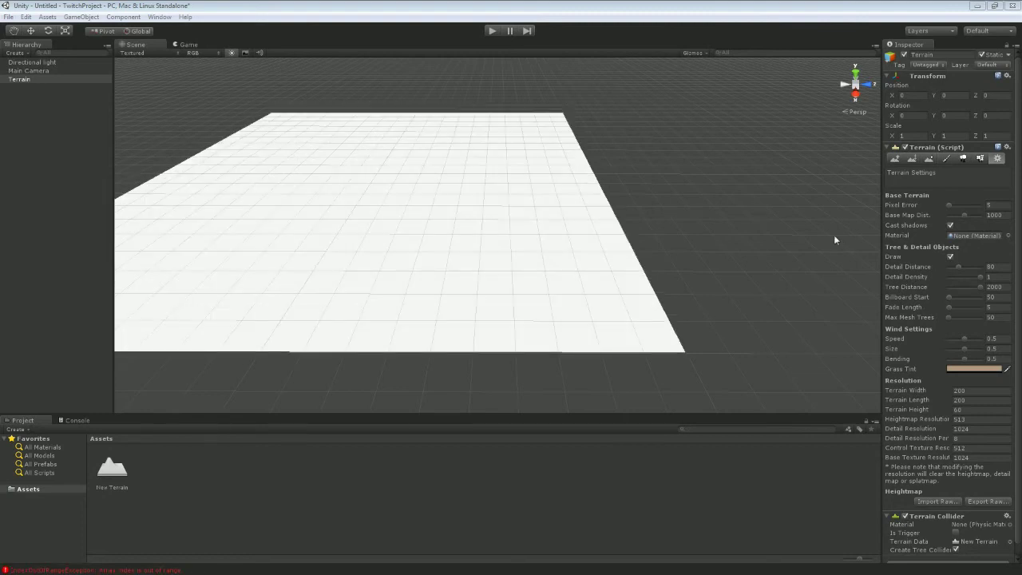
# Set the terrain width and terrain length to 100 each in the resolution settings
pyautogui.keyDown('alt'); pyautogui.moveTo(837, 241); pyautogui.dragTo(707, 247); pyautogui.keyUp('alt')
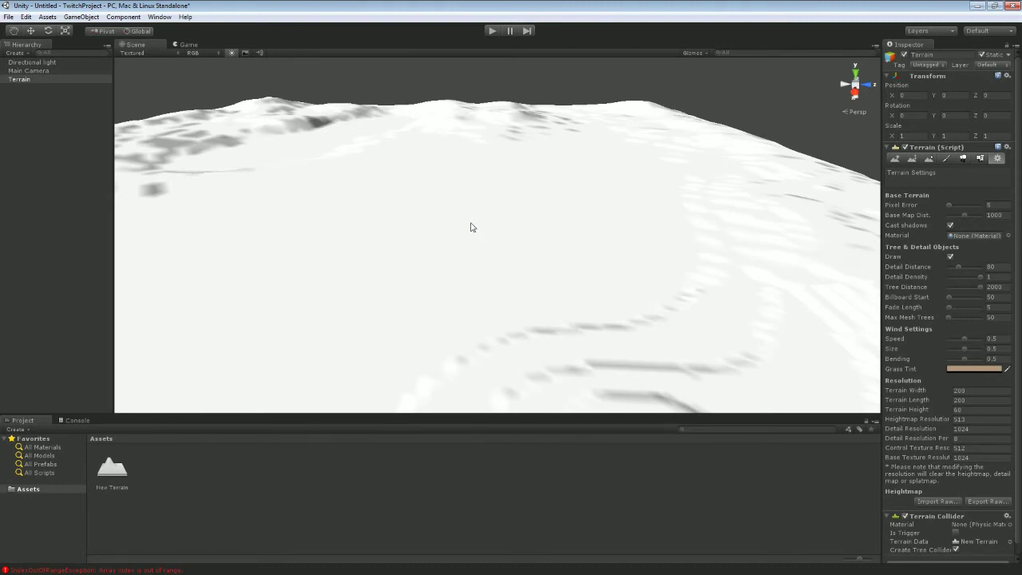
pyautogui.keyDown('alt'); pyautogui.moveTo(500, 221); pyautogui.dragTo(461, 235); pyautogui.keyUp('alt')
pyautogui.press('f')
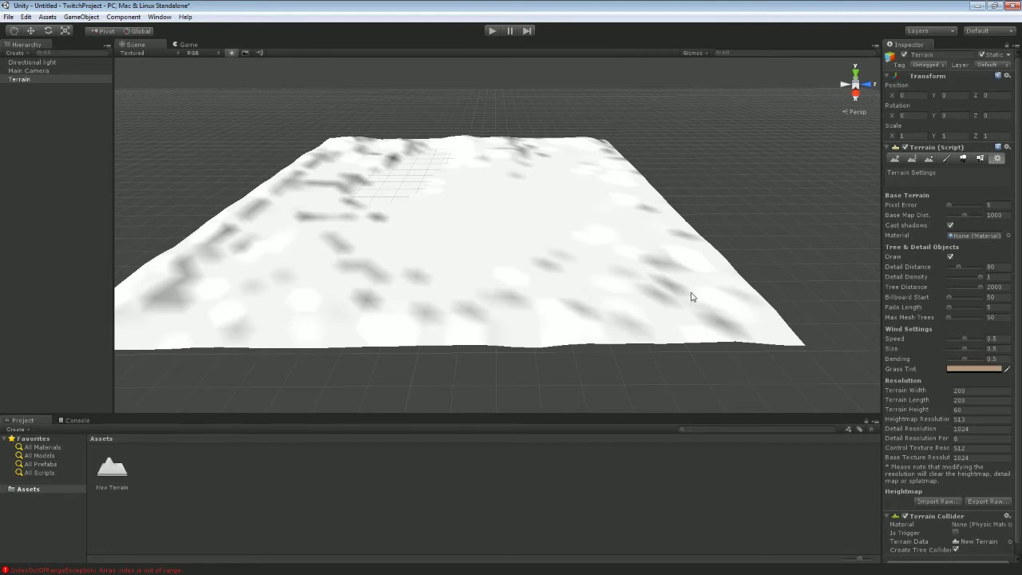
pyautogui.keyDown('alt'); pyautogui.moveTo(689, 295); pyautogui.dragTo(718, 273); pyautogui.keyUp('alt')
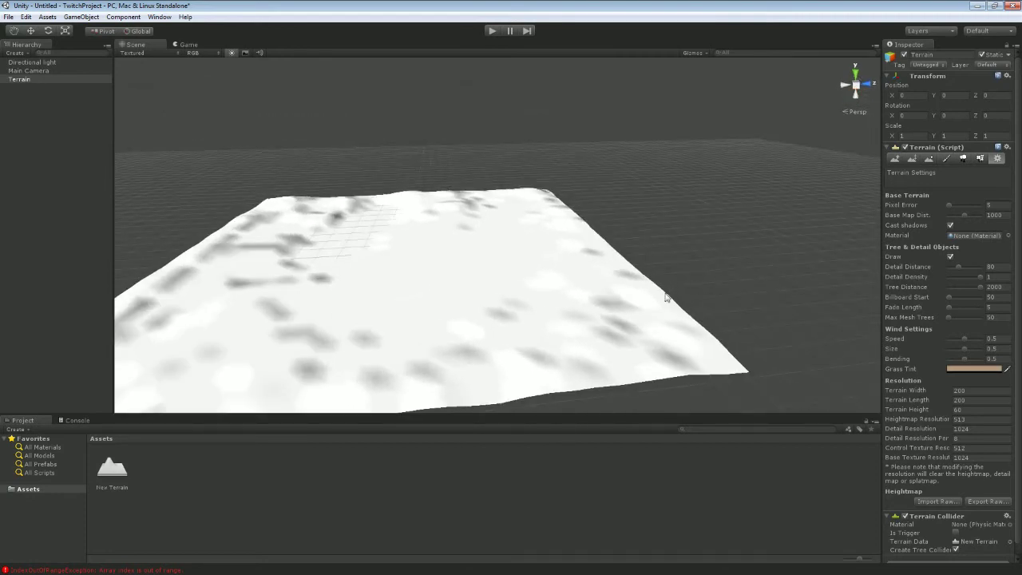
pyautogui.keyDown('alt'); pyautogui.moveTo(647, 293); pyautogui.dragTo(599, 288); pyautogui.keyUp('alt')
pyautogui.click(967, 390)
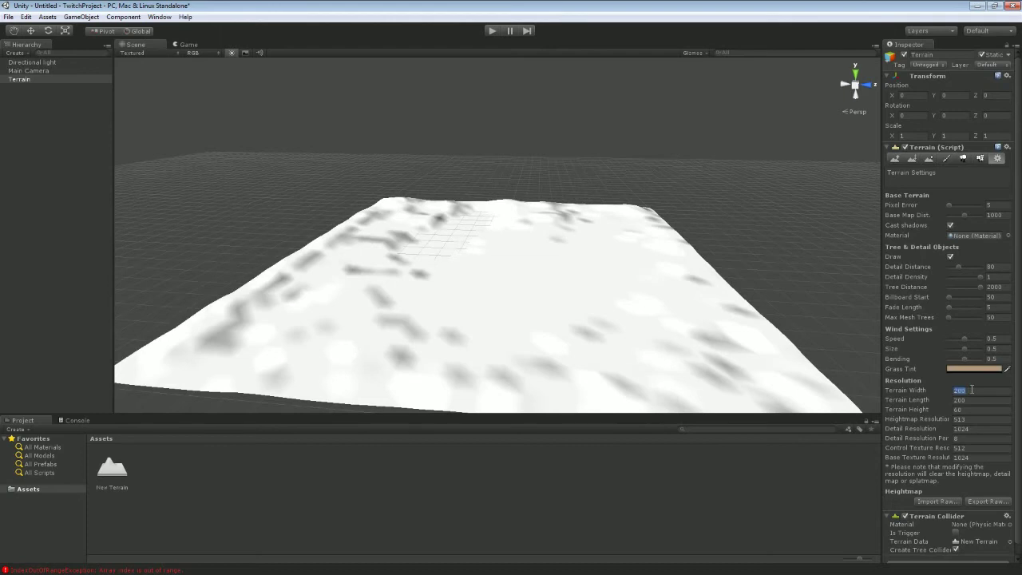
pyautogui.write('100')
pyautogui.press('Return')
pyautogui.click(966, 399)
pyautogui.write('100')
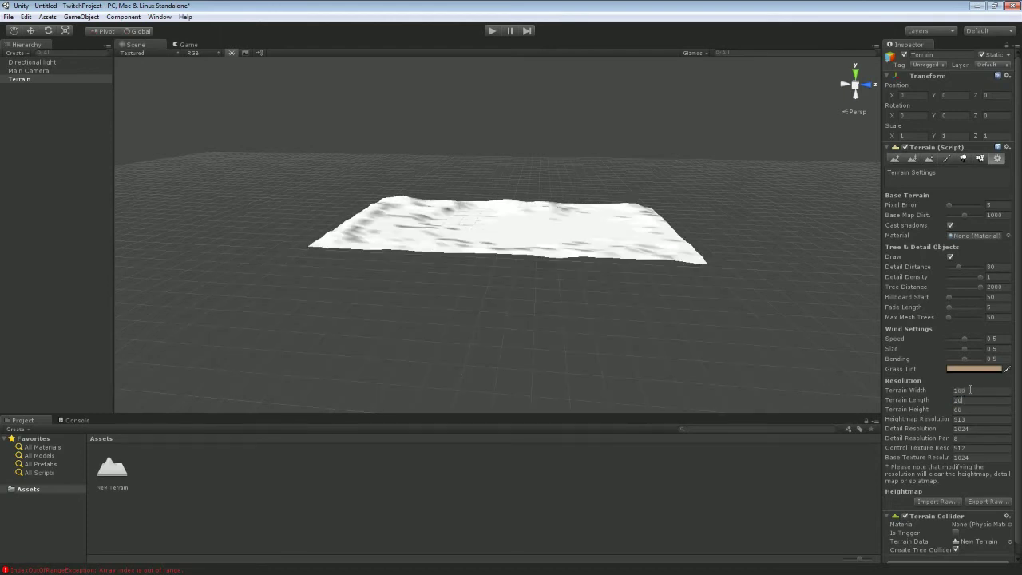
pyautogui.press('Return')
# Import UnityRocks.raw from the Twitch Assets folder on the desktop as the terrain's heightmap
pyautogui.keyDown('alt'); pyautogui.moveTo(741, 350); pyautogui.dragTo(691, 309); pyautogui.keyUp('alt')
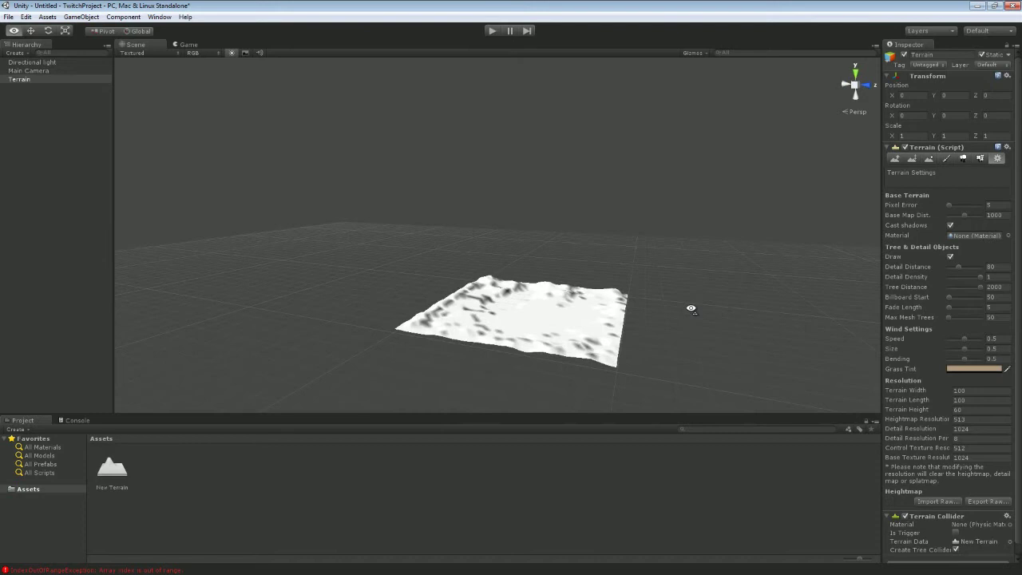
pyautogui.press('f')
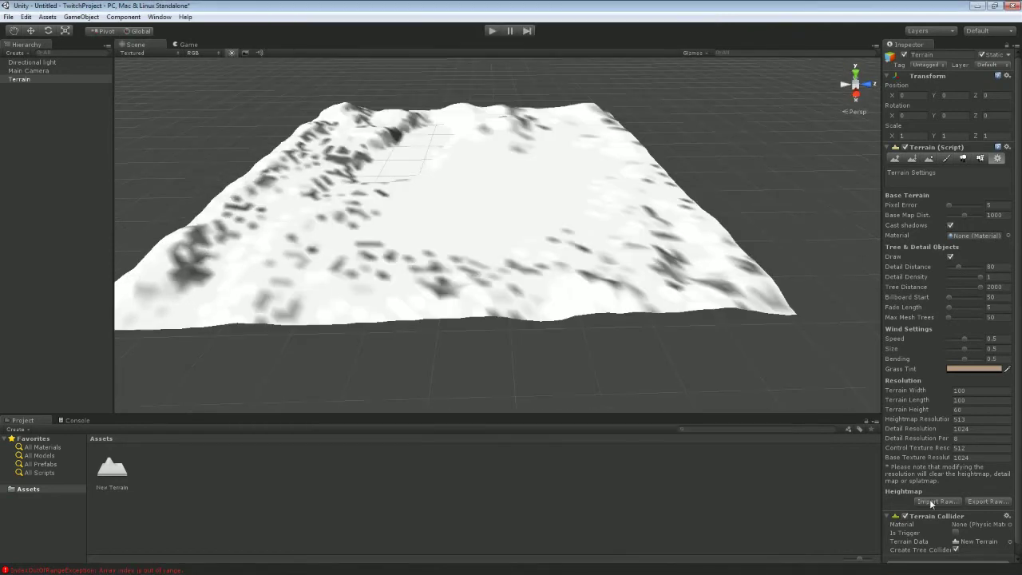
pyautogui.click(937, 502)
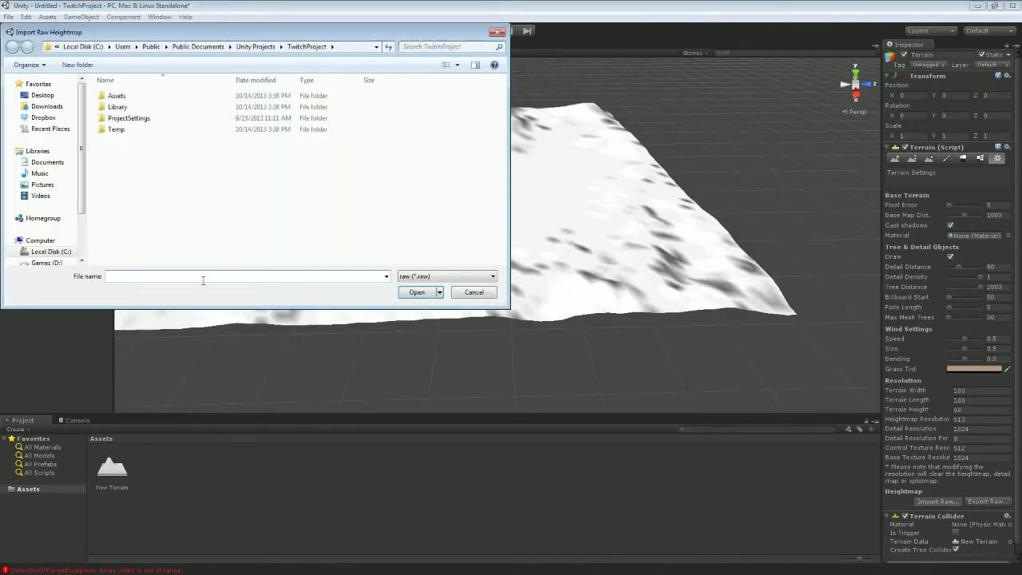
pyautogui.click(42, 95)
pyautogui.doubleClick(127, 240)
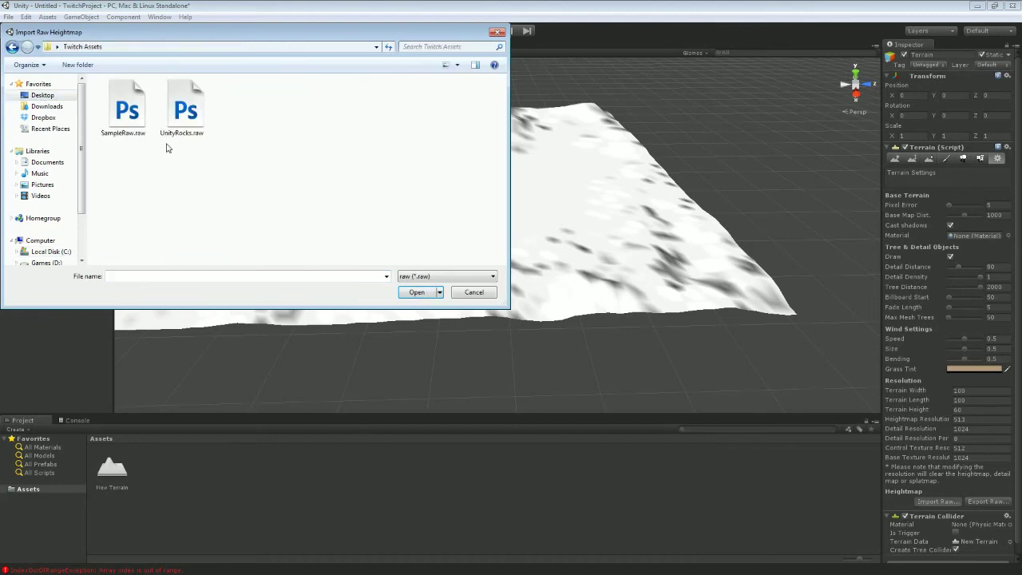
pyautogui.click(186, 110)
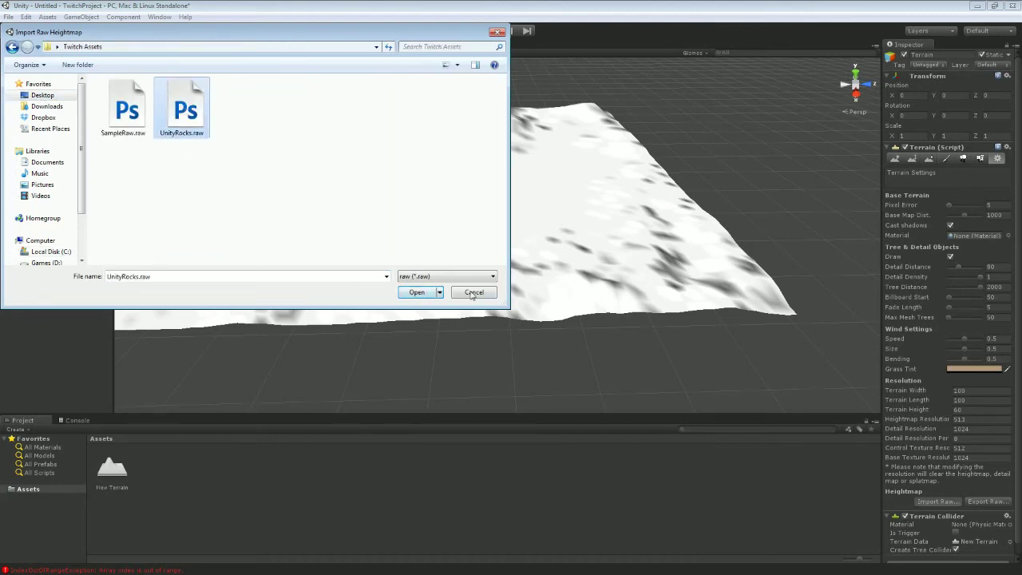
pyautogui.click(416, 292)
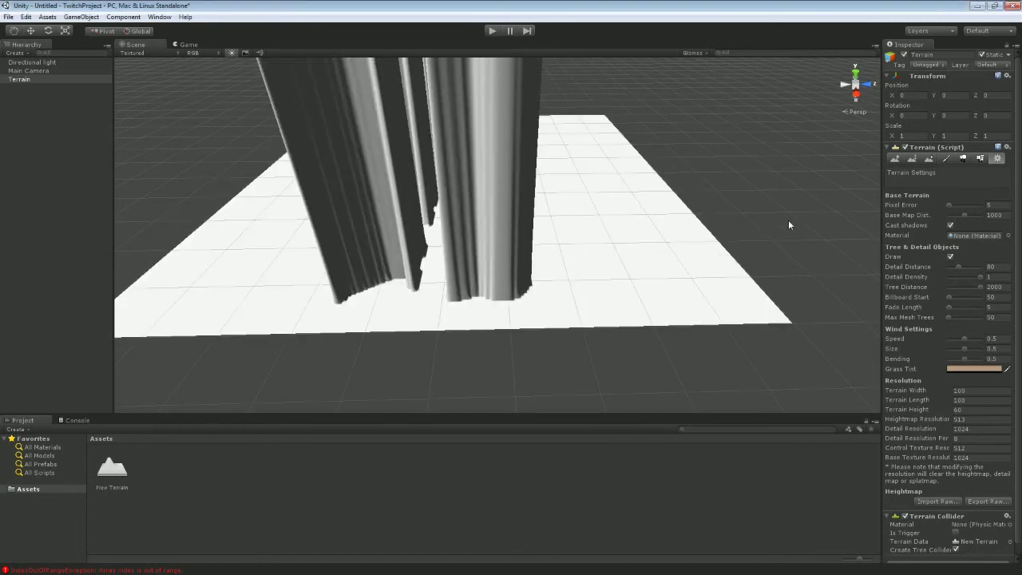
# Set the terrain height to 30 and inspect the raised lettering
pyautogui.keyDown('alt'); pyautogui.moveTo(704, 225); pyautogui.dragTo(484, 312); pyautogui.keyUp('alt')
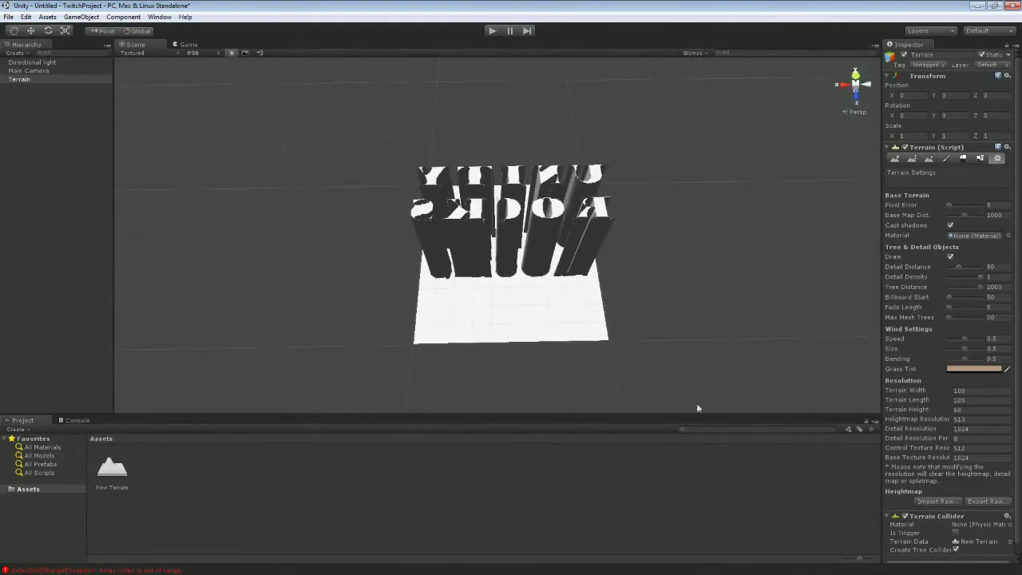
pyautogui.click(968, 409)
pyautogui.write('30')
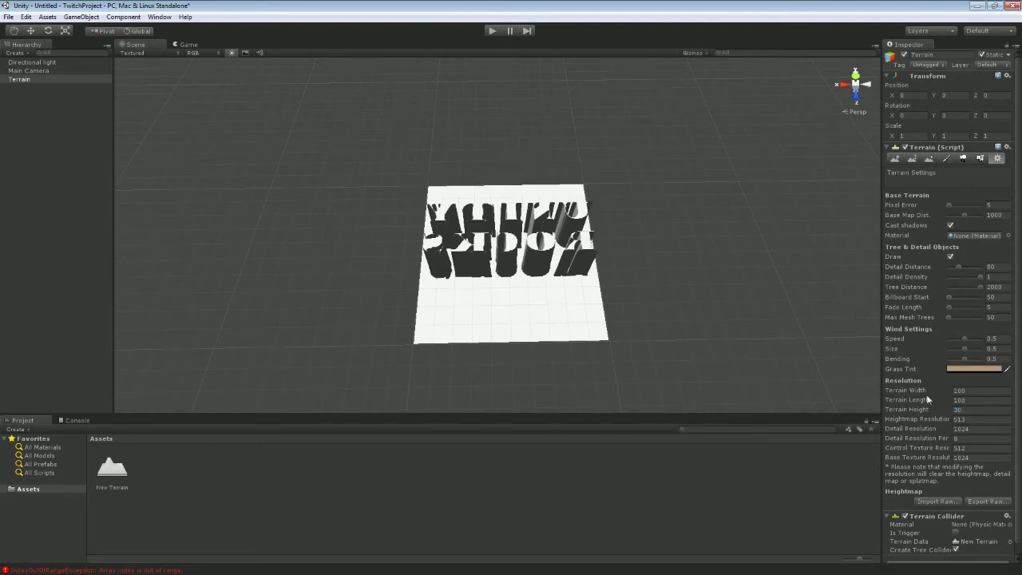
pyautogui.keyDown('alt'); pyautogui.moveTo(684, 388); pyautogui.dragTo(688, 347); pyautogui.keyUp('alt')
pyautogui.keyDown('alt'); pyautogui.scroll(3, 689, 347); pyautogui.keyUp('alt')
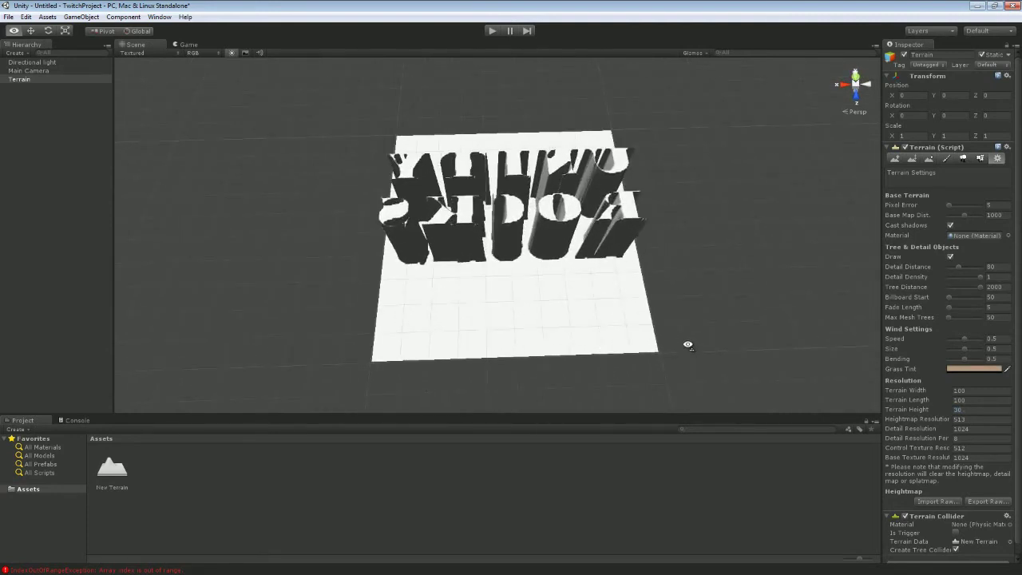
pyautogui.moveTo(689, 345); pyautogui.dragTo(687, 333, button='right')
pyautogui.press('w')
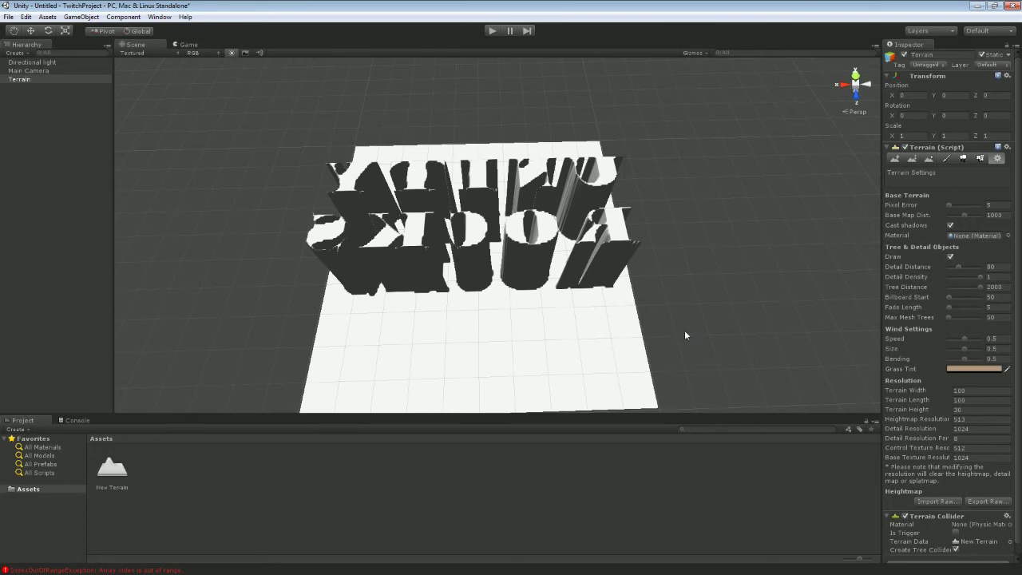
# Delete the terrain with the raised lettering from the scene
pyautogui.press('w')
pyautogui.moveTo(676, 290); pyautogui.dragTo(681, 319, button='right')
pyautogui.press('s')
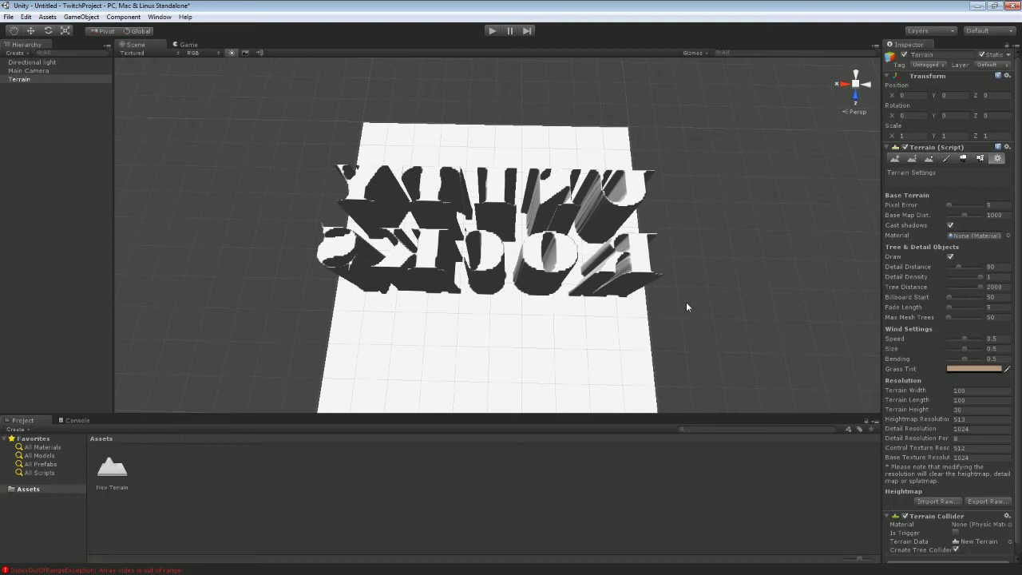
pyautogui.click(27, 79)
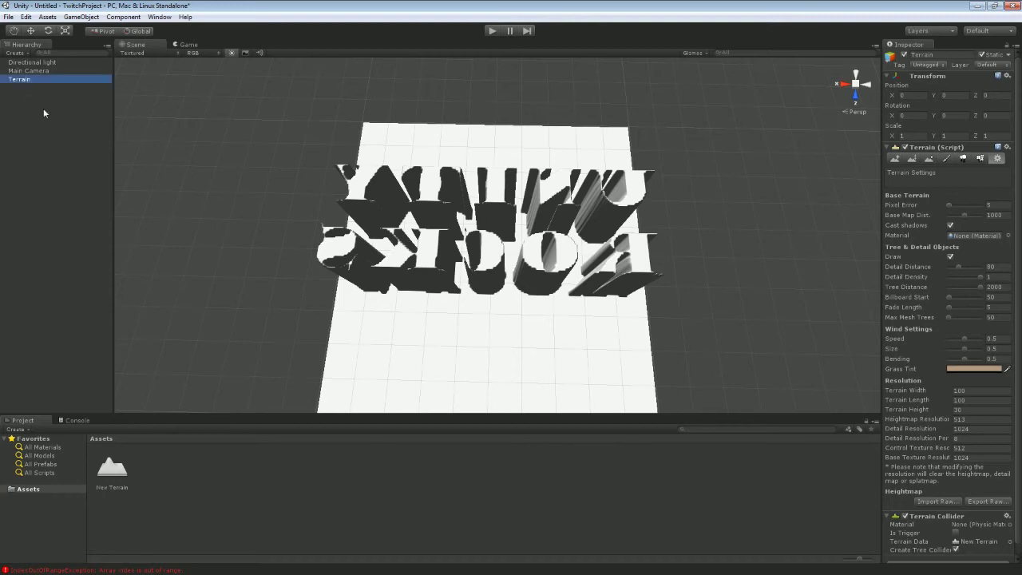
pyautogui.press('Delete')
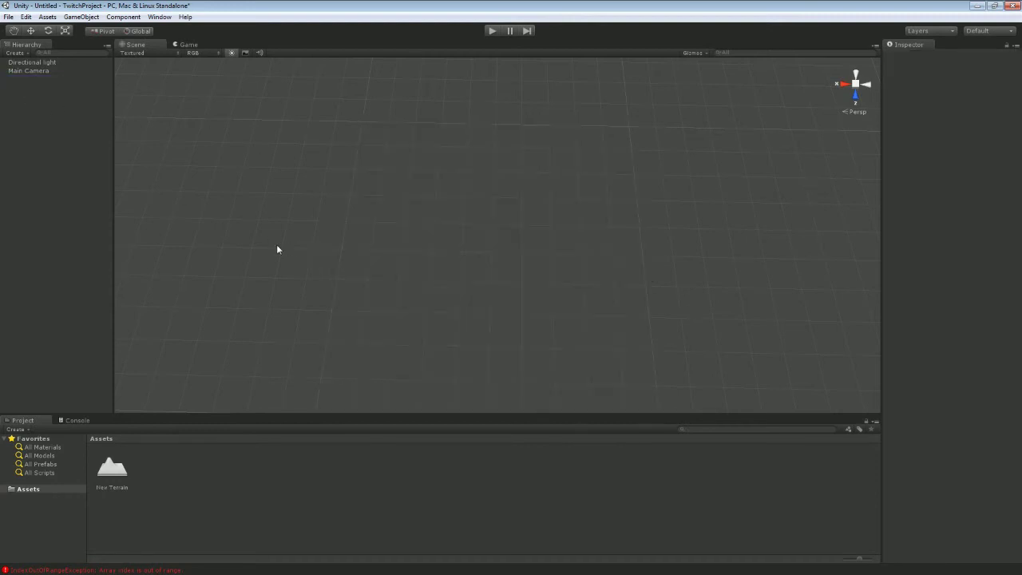
# Create a new terrain object in the scene and view its surface
pyautogui.click(82, 20)
pyautogui.moveTo(91, 48)
pyautogui.click(244, 278)
pyautogui.moveTo(331, 229); pyautogui.dragTo(163, 168, button='right')
pyautogui.moveTo(779, 364); pyautogui.dragTo(333, 388, button='right')
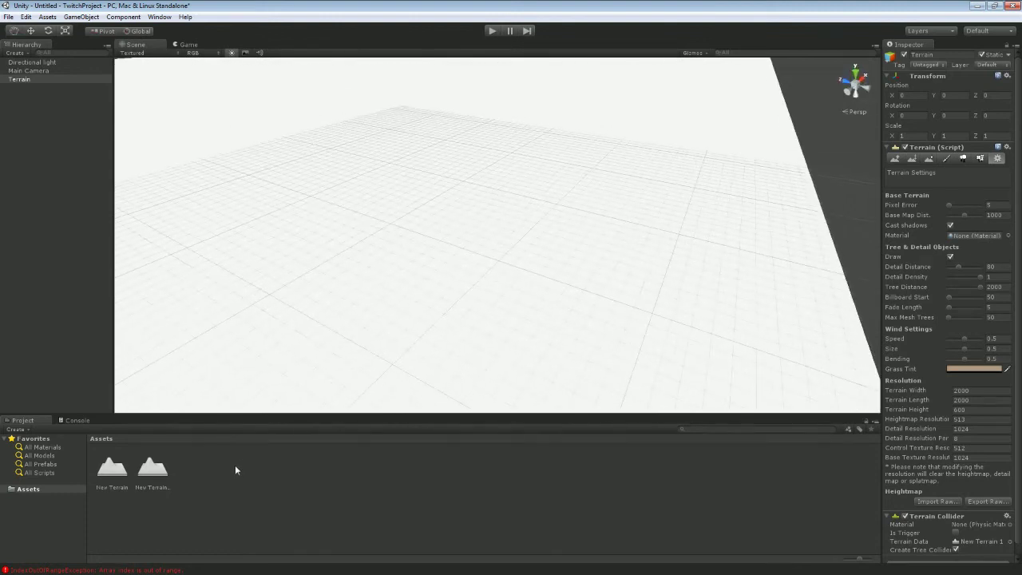
# Delete the New Terrain and New Terrain 1 assets from the project's Assets folder
pyautogui.click(111, 471)
pyautogui.press('Delete')
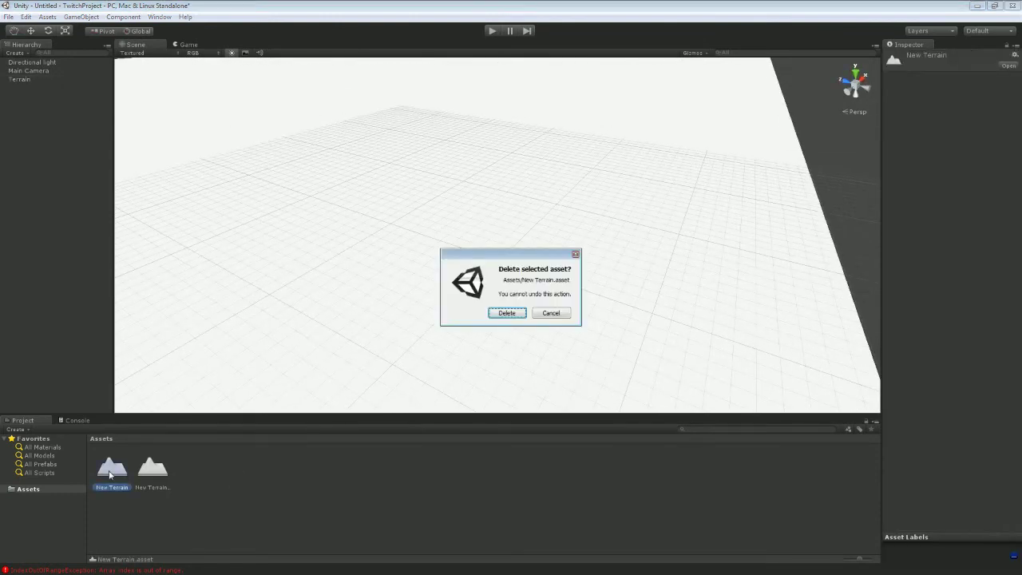
pyautogui.click(497, 316)
pyautogui.click(117, 471)
pyautogui.press('Delete')
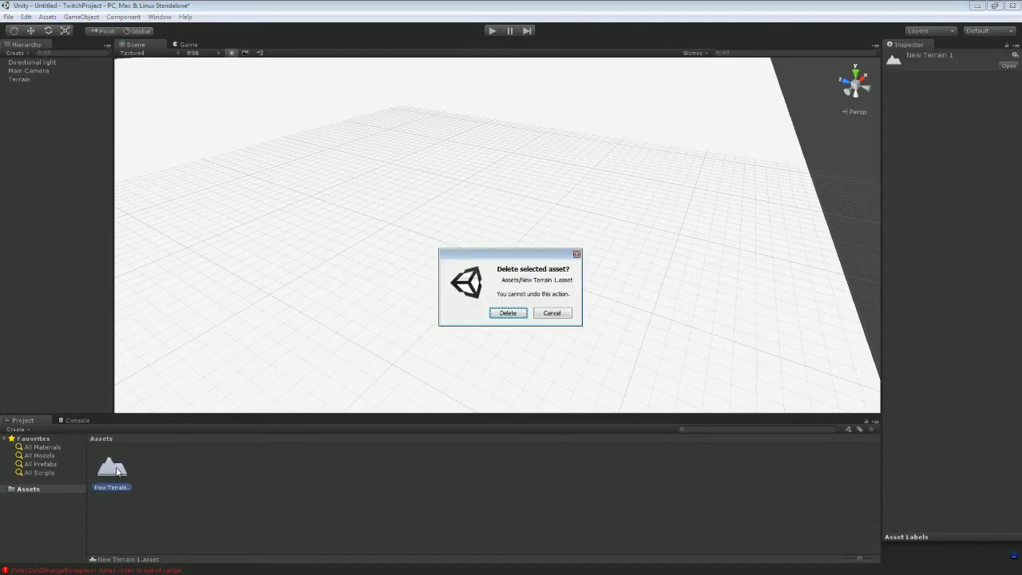
pyautogui.click(519, 315)
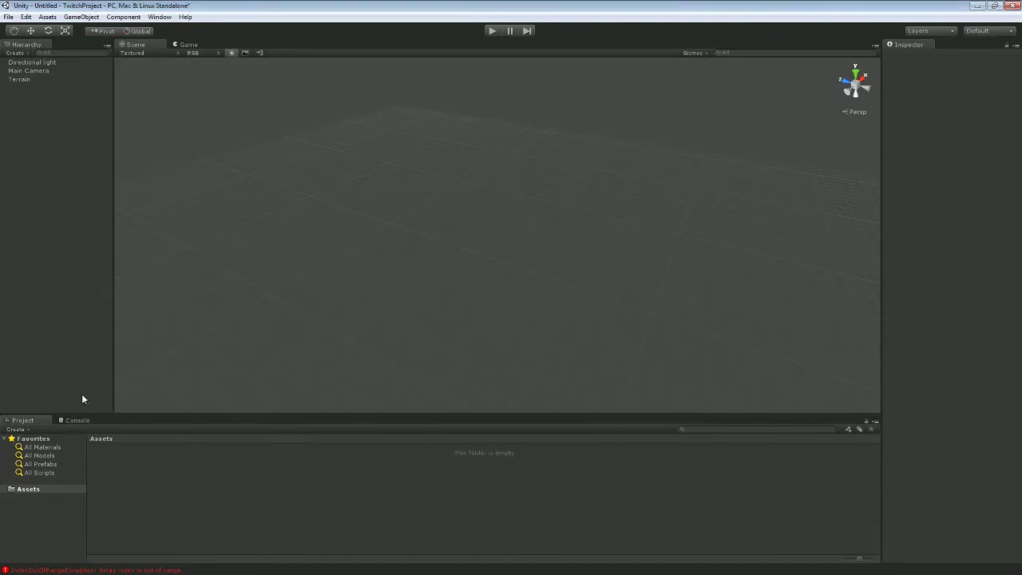
# Clear all messages from the console and return to the project assets
pyautogui.moveTo(80, 415); pyautogui.dragTo(80, 421)
pyautogui.click(76, 426)
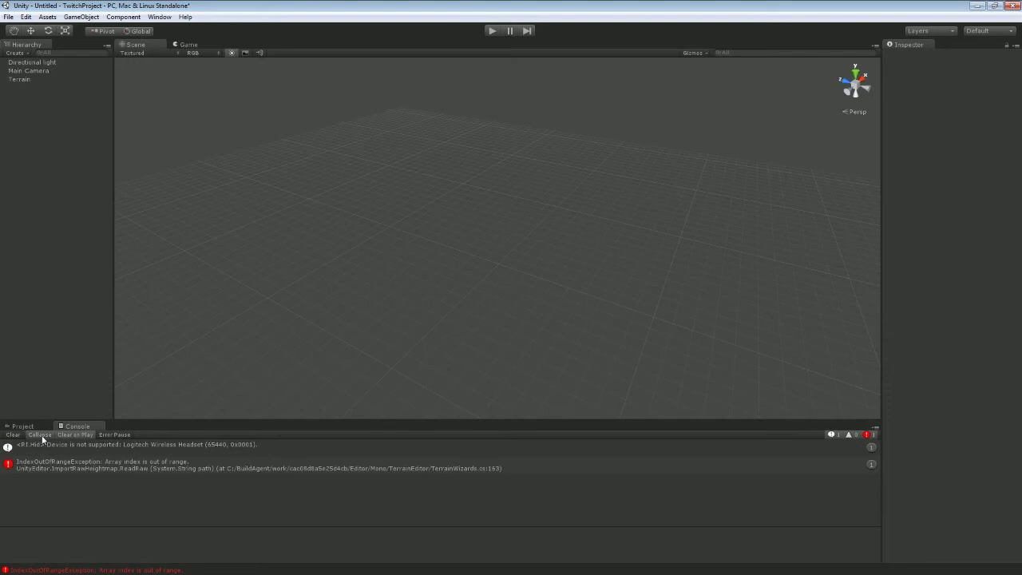
pyautogui.click(12, 434)
pyautogui.click(23, 426)
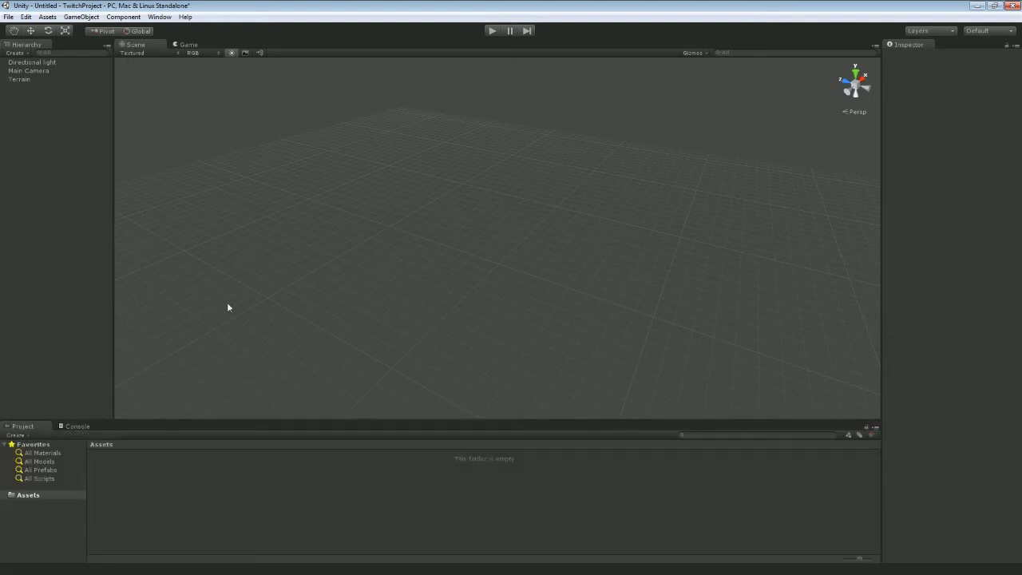
# Delete the terrain object that lost its data asset and create a fresh terrain in its place
pyautogui.click(19, 80)
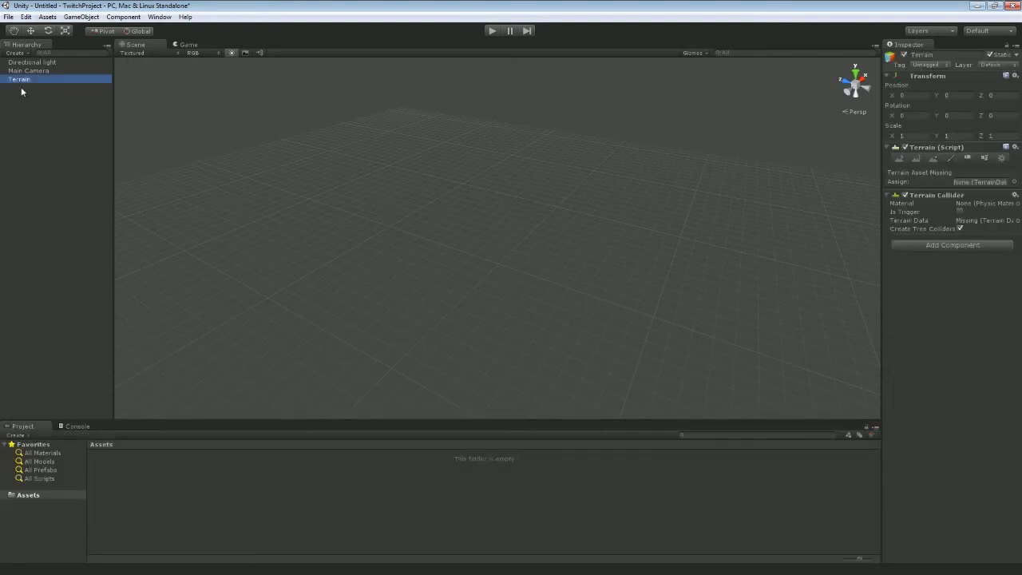
pyautogui.press('Delete')
pyautogui.click(81, 17)
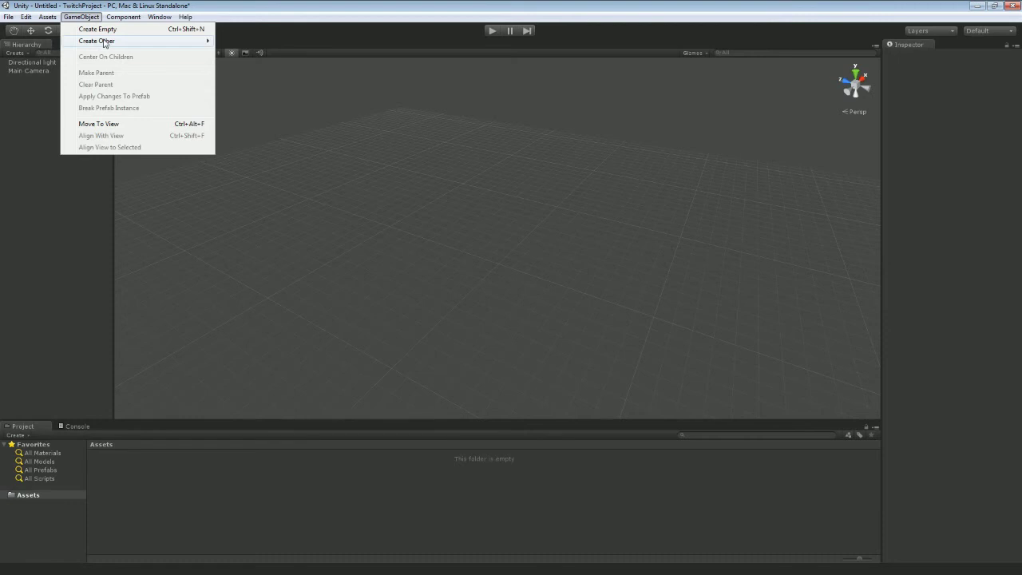
pyautogui.moveTo(104, 44)
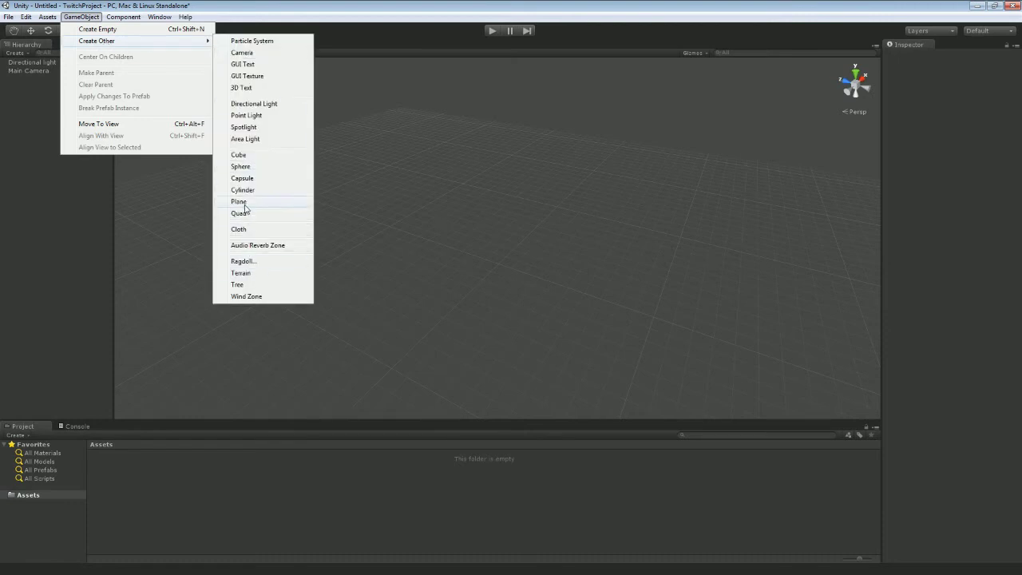
pyautogui.click(241, 273)
pyautogui.keyDown('alt'); pyautogui.moveTo(423, 224); pyautogui.dragTo(698, 338); pyautogui.keyUp('alt')
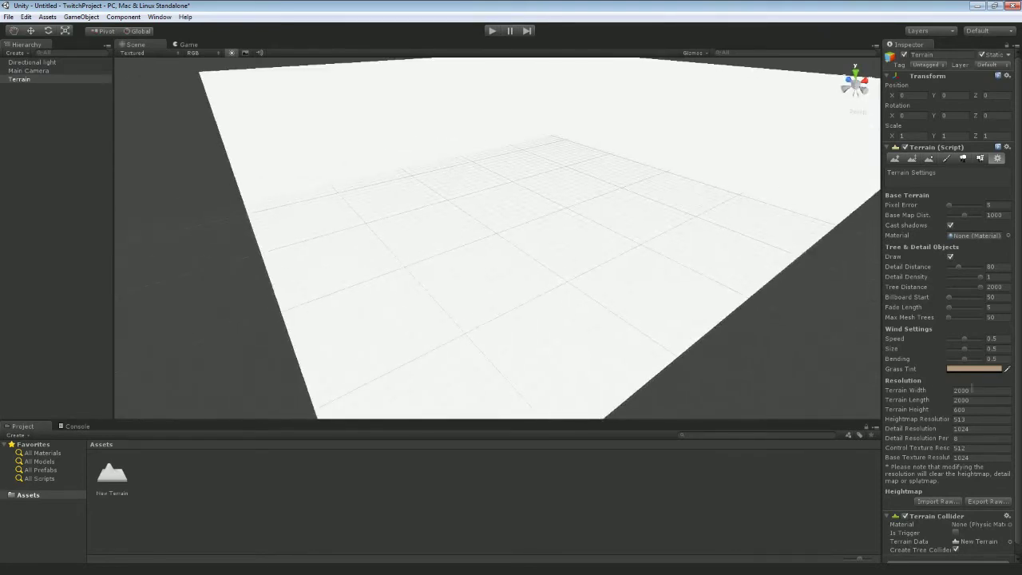
# Set the new terrain's width and length to 200 each in the resolution settings
pyautogui.click(987, 388)
pyautogui.write('200')
pyautogui.press('Tab')
pyautogui.write('200')
pyautogui.press('Tab')
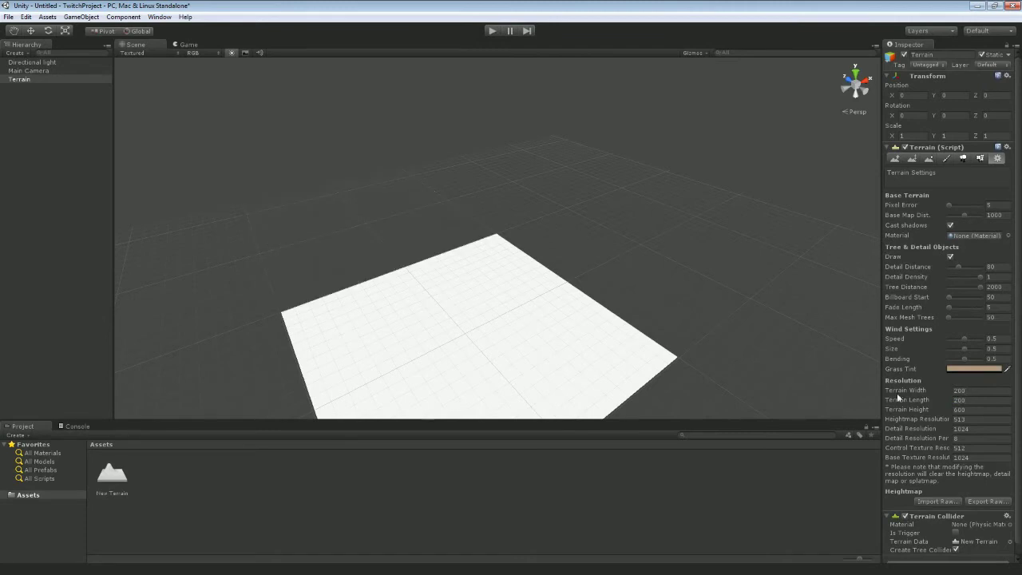
# Set the terrain height to 50 and bring the whole terrain into view
pyautogui.keyDown('alt'); pyautogui.moveTo(719, 359); pyautogui.dragTo(489, 340); pyautogui.keyUp('alt')
pyautogui.click(968, 410)
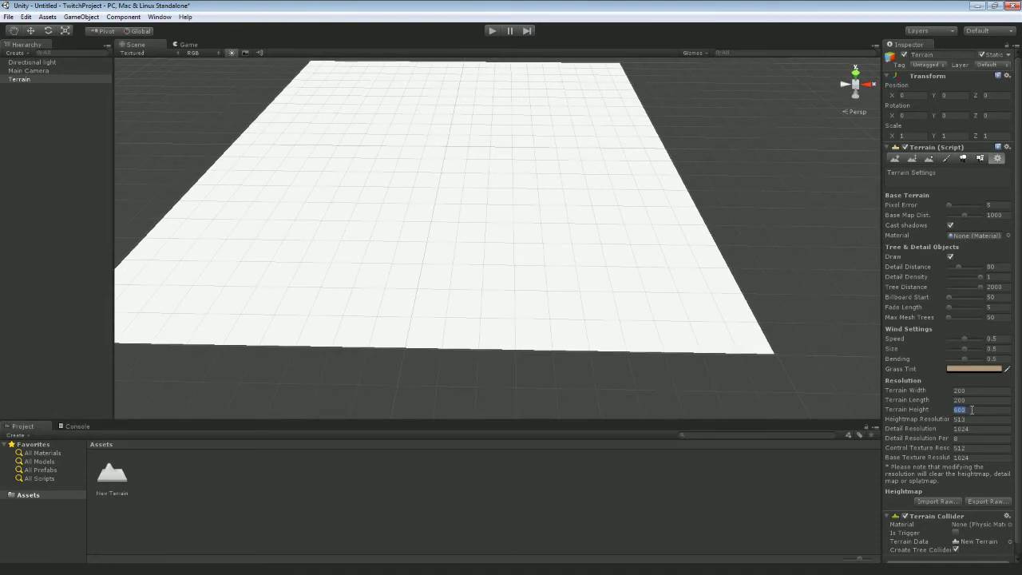
pyautogui.write('50')
pyautogui.moveTo(652, 356)
pyautogui.keyDown('alt'); pyautogui.mouseDown()
pyautogui.moveTo(650, 319)
pyautogui.moveTo(621, 322)
pyautogui.moveTo(650, 327)
pyautogui.moveTo(647, 338)
pyautogui.mouseUp(); pyautogui.keyUp('alt')
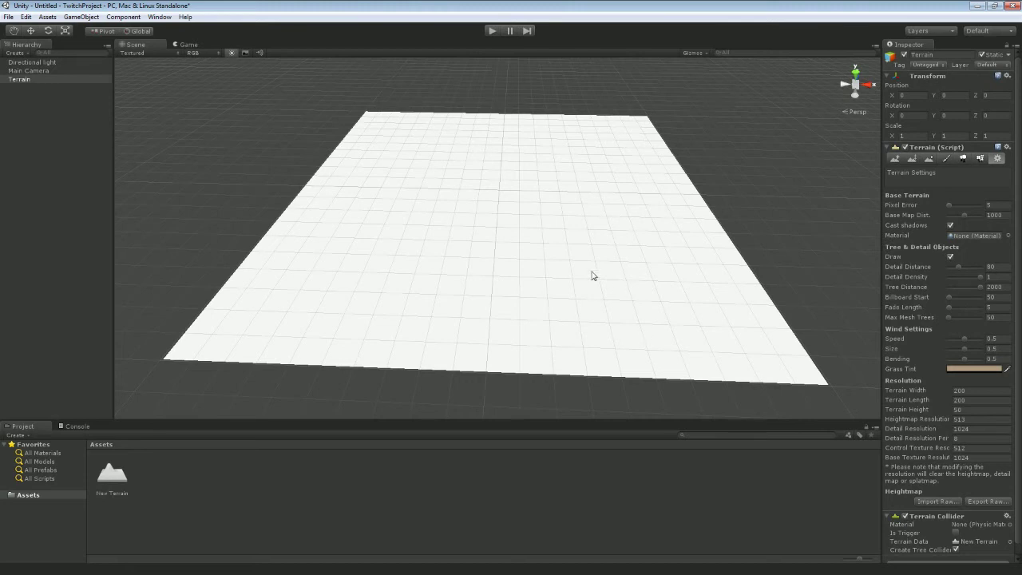
pyautogui.moveTo(594, 276)
pyautogui.mouseDown(button='right')
pyautogui.moveTo(604, 264)
pyautogui.moveTo(586, 255)
pyautogui.moveTo(581, 266)
pyautogui.mouseUp(button='right')
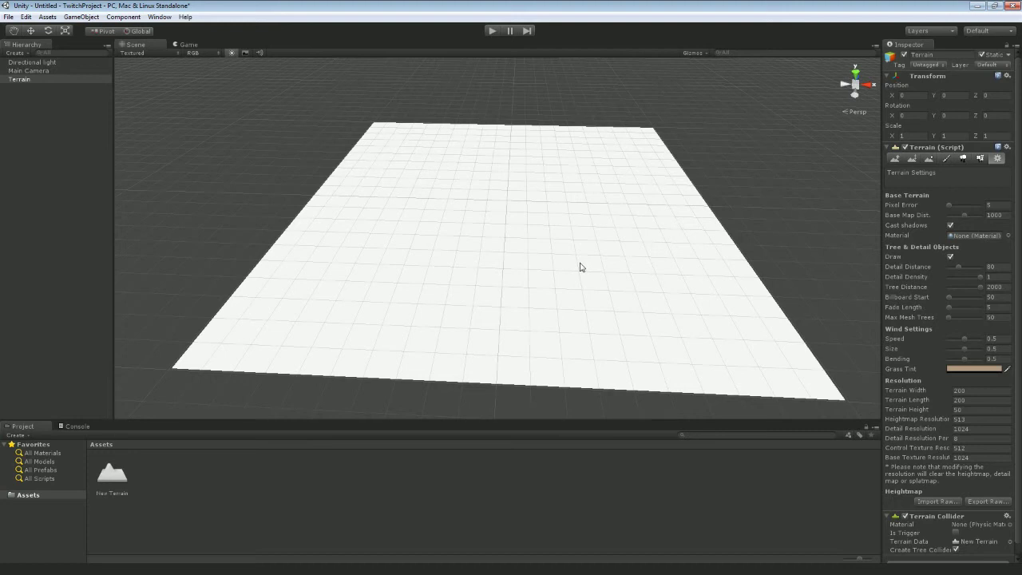
pyautogui.keyDown('alt'); pyautogui.moveTo(600, 297); pyautogui.dragTo(632, 249); pyautogui.keyUp('alt')
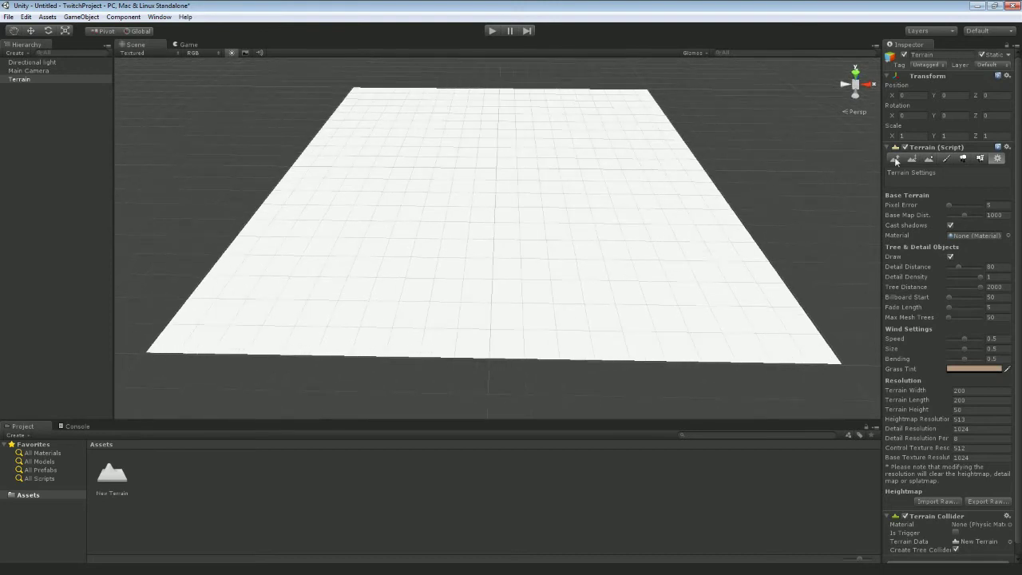
# Raise a long ridge along the terrain's near edge with the soft round brush, size 85 and opacity 20
pyautogui.click(895, 159)
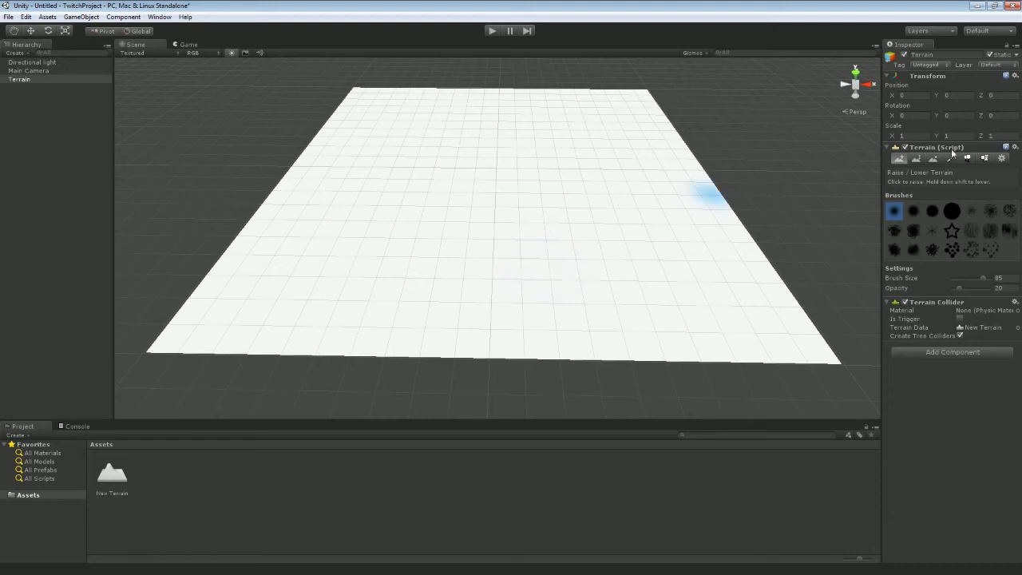
pyautogui.click(1002, 159)
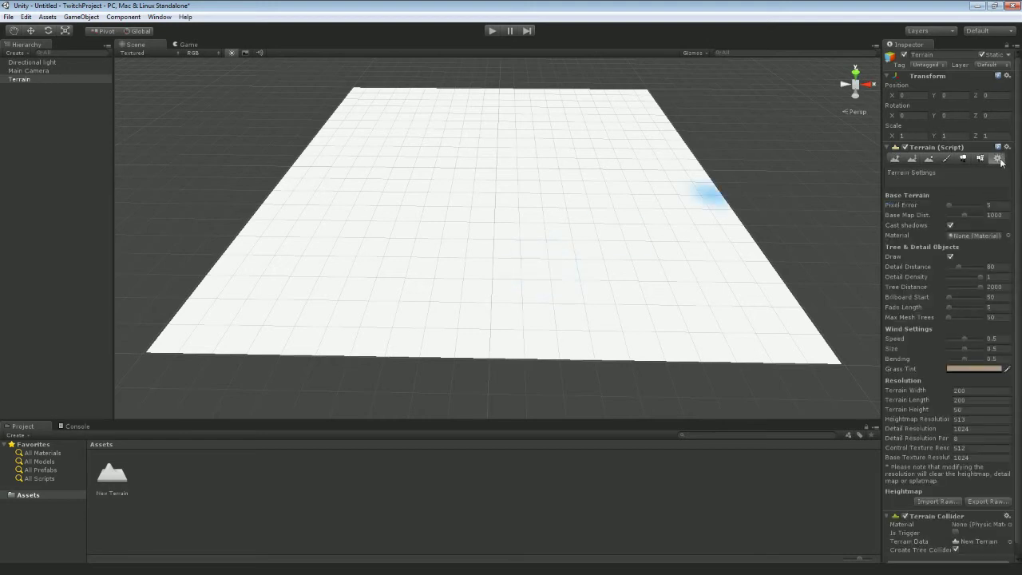
pyautogui.click(895, 159)
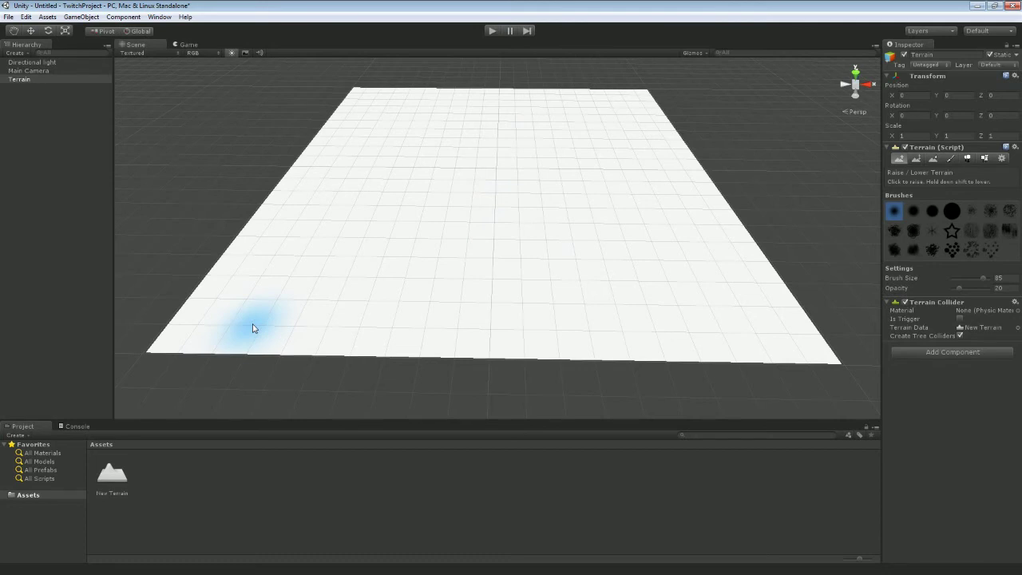
pyautogui.moveTo(253, 329)
pyautogui.mouseDown()
pyautogui.moveTo(527, 343)
pyautogui.moveTo(335, 340)
pyautogui.moveTo(586, 338)
pyautogui.moveTo(178, 331)
pyautogui.moveTo(195, 293)
pyautogui.moveTo(315, 342)
pyautogui.moveTo(582, 349)
pyautogui.moveTo(687, 335)
pyautogui.mouseUp()
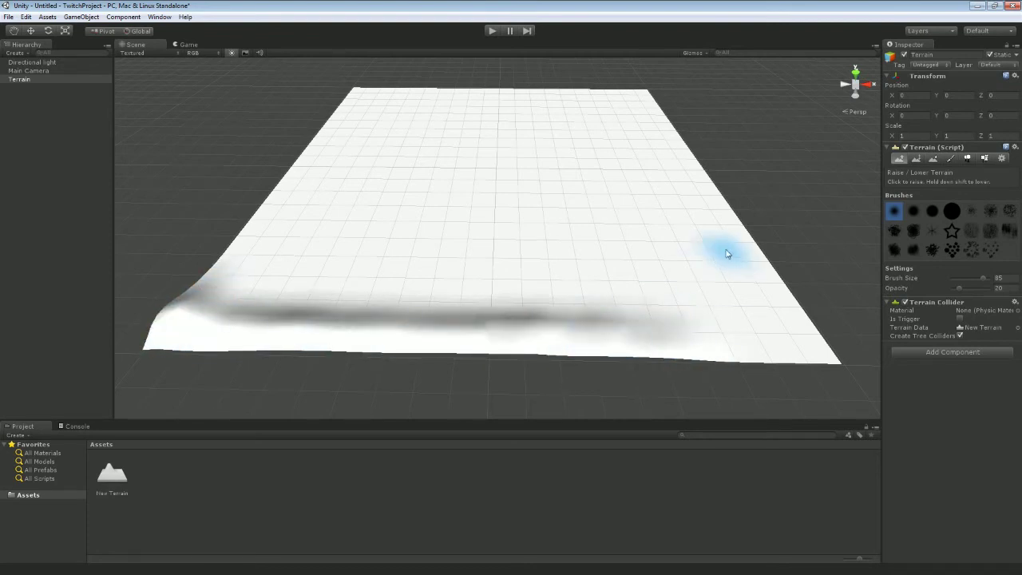
# Flatten one end of the ridge with the Paint Height tool at height 0, viewed from the opposite side
pyautogui.moveTo(727, 253)
pyautogui.mouseDown(button='right')
pyautogui.moveTo(694, 247)
pyautogui.moveTo(650, 269)
pyautogui.moveTo(563, 273)
pyautogui.moveTo(365, 204)
pyautogui.moveTo(183, 221)
pyautogui.moveTo(203, 190)
pyautogui.mouseUp(button='right')
pyautogui.press('w')
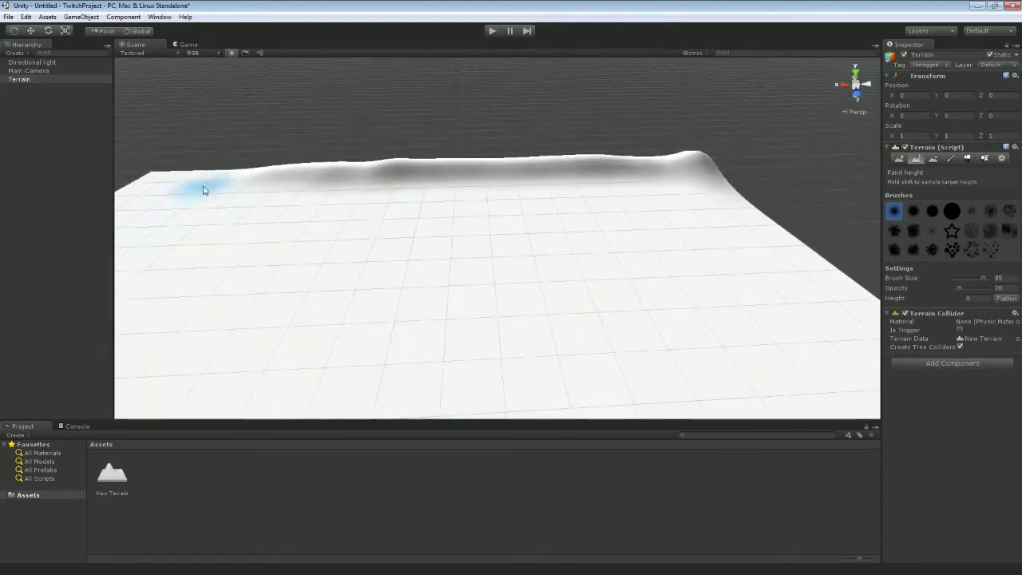
pyautogui.moveTo(203, 190)
pyautogui.mouseDown()
pyautogui.moveTo(263, 183)
pyautogui.moveTo(221, 183)
pyautogui.moveTo(341, 207)
pyautogui.mouseUp()
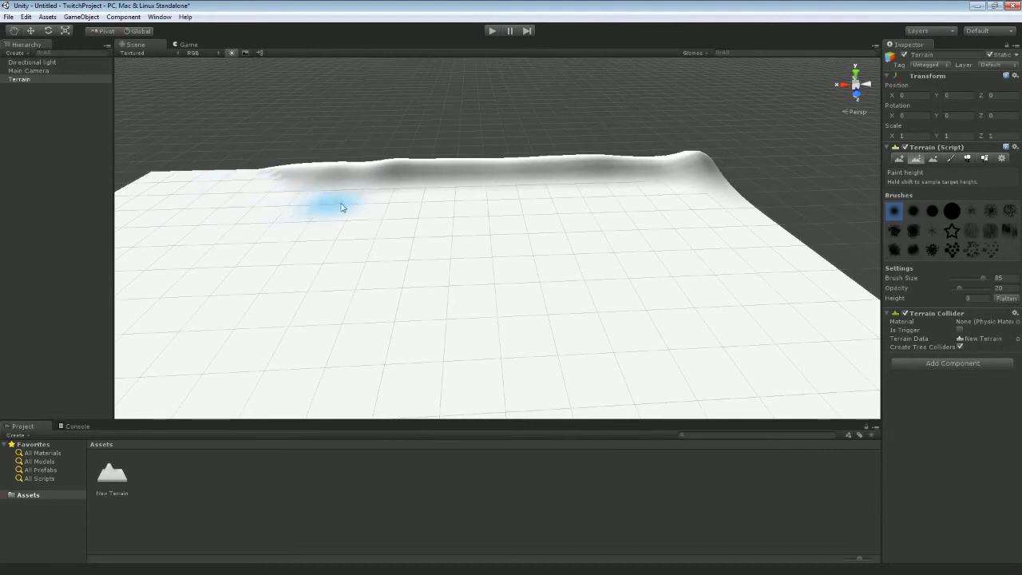
# Raise more hills along the ridge and around the adjoining corner with the Raise / Lower Terrain tool, and inspect them
pyautogui.click(899, 158)
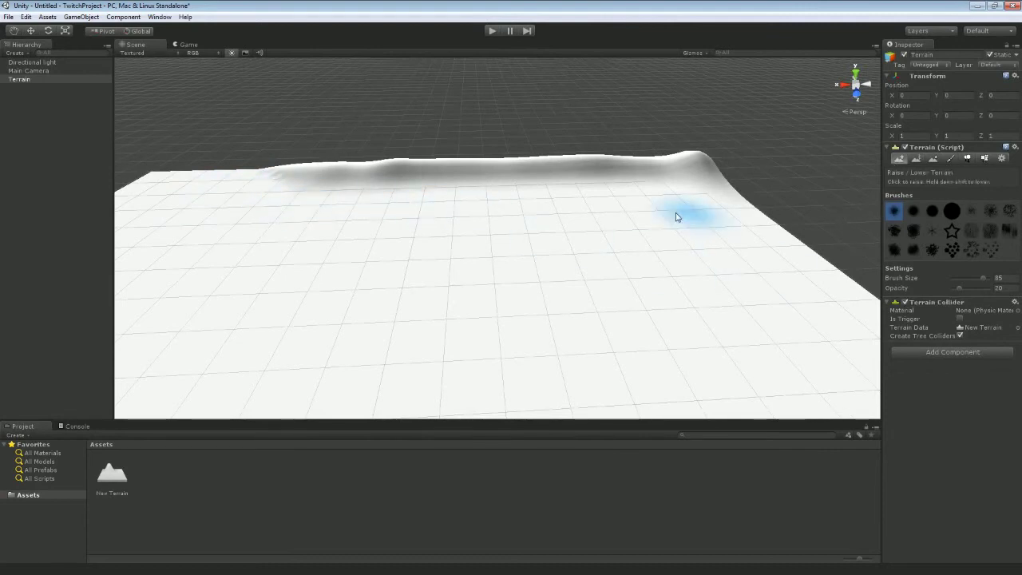
pyautogui.moveTo(575, 201)
pyautogui.mouseDown()
pyautogui.moveTo(269, 187)
pyautogui.moveTo(211, 165)
pyautogui.moveTo(182, 173)
pyautogui.moveTo(160, 156)
pyautogui.moveTo(148, 179)
pyautogui.moveTo(263, 183)
pyautogui.moveTo(281, 174)
pyautogui.moveTo(377, 187)
pyautogui.moveTo(318, 178)
pyautogui.moveTo(676, 159)
pyautogui.moveTo(734, 197)
pyautogui.moveTo(721, 180)
pyautogui.moveTo(762, 233)
pyautogui.moveTo(753, 214)
pyautogui.moveTo(738, 220)
pyautogui.moveTo(756, 215)
pyautogui.moveTo(766, 242)
pyautogui.mouseUp()
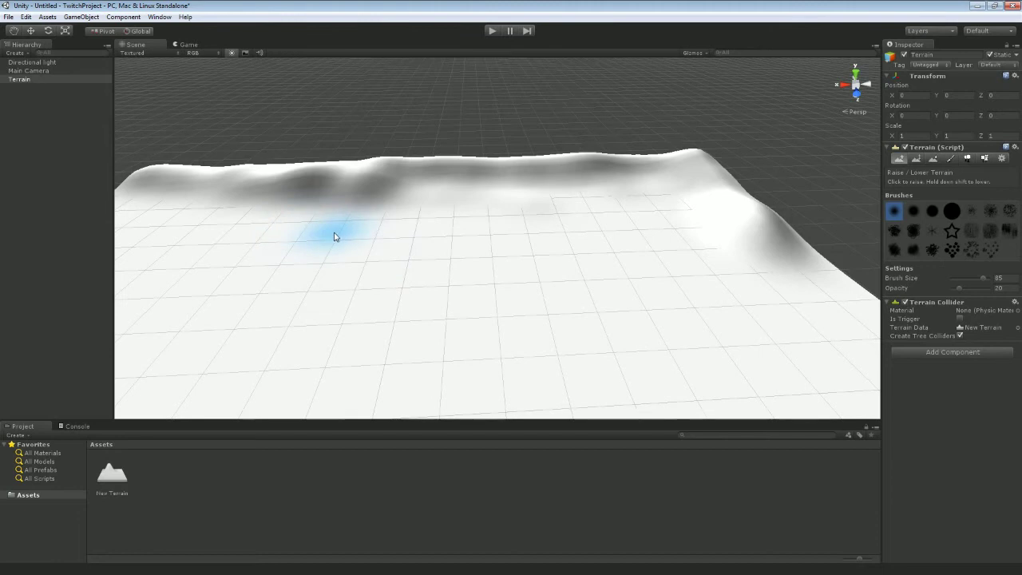
pyautogui.keyDown('alt'); pyautogui.moveTo(338, 230); pyautogui.dragTo(277, 237); pyautogui.keyUp('alt')
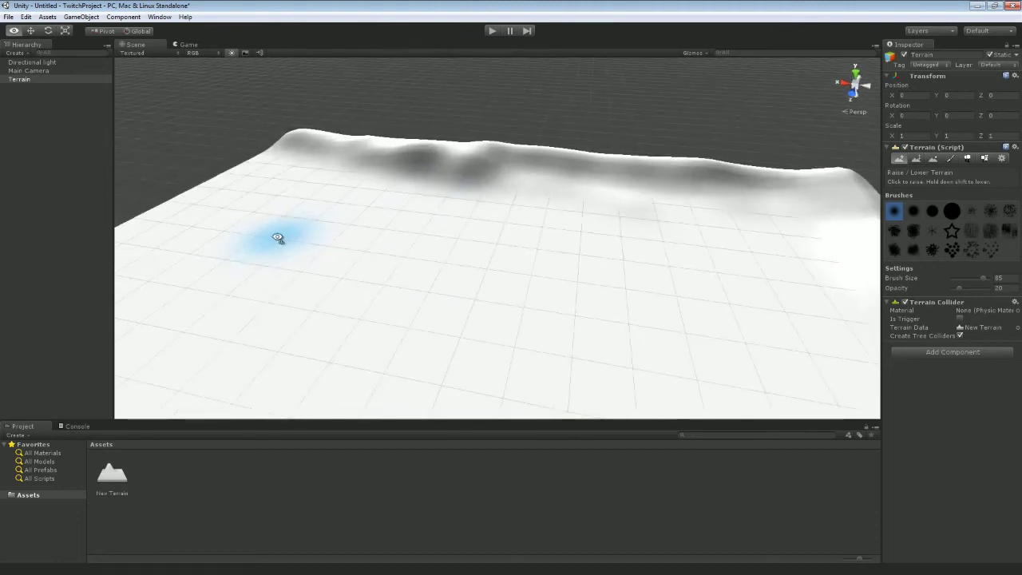
pyautogui.keyDown('alt'); pyautogui.moveTo(313, 176); pyautogui.dragTo(521, 210); pyautogui.keyUp('alt')
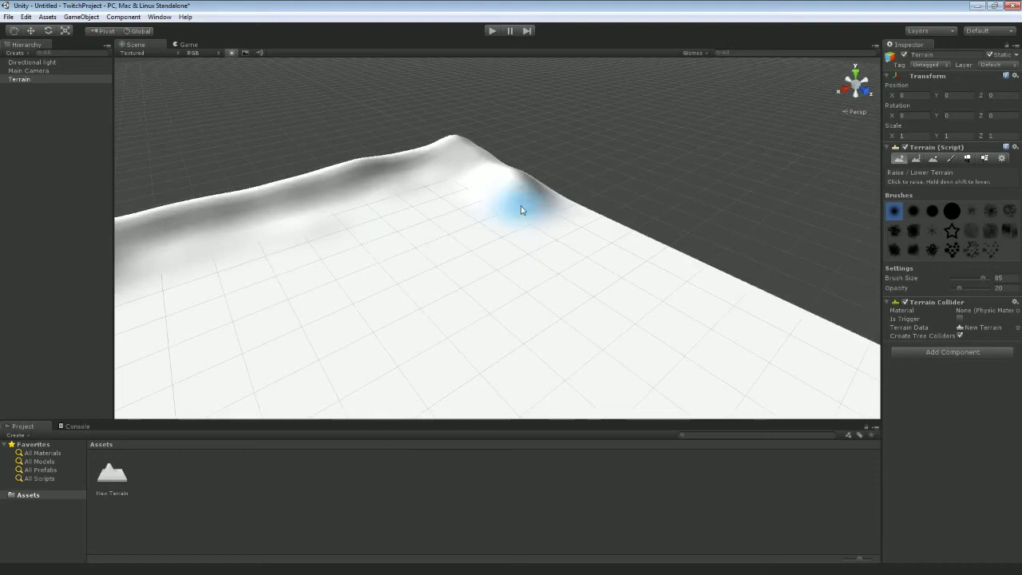
pyautogui.moveTo(479, 269)
pyautogui.keyDown('alt'); pyautogui.mouseDown()
pyautogui.moveTo(360, 264)
pyautogui.moveTo(443, 283)
pyautogui.mouseUp(); pyautogui.keyUp('alt')
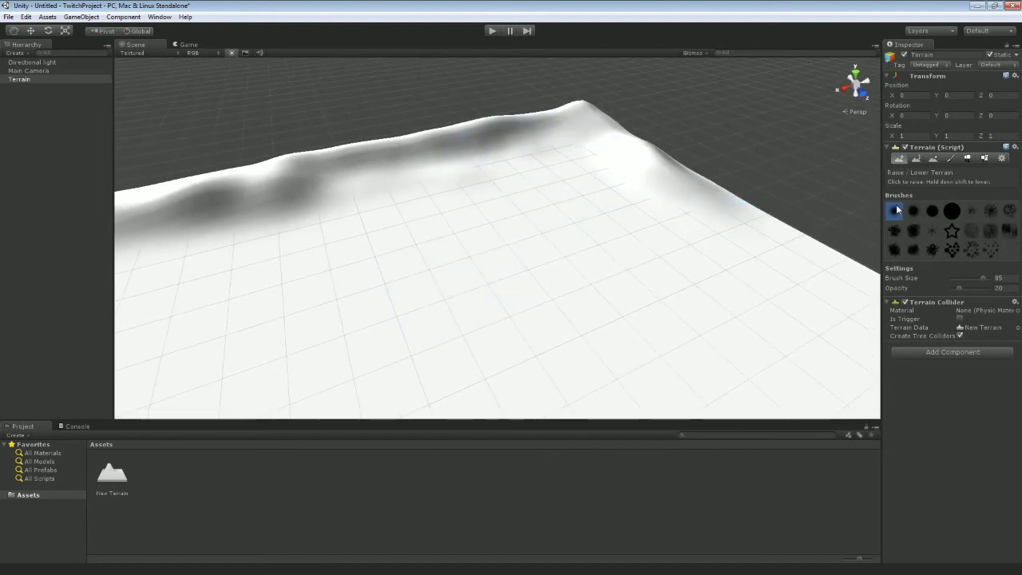
# Try several brush shapes, choose the rough splatter brush that starts the second row, and set the brush size to 78
pyautogui.click(951, 211)
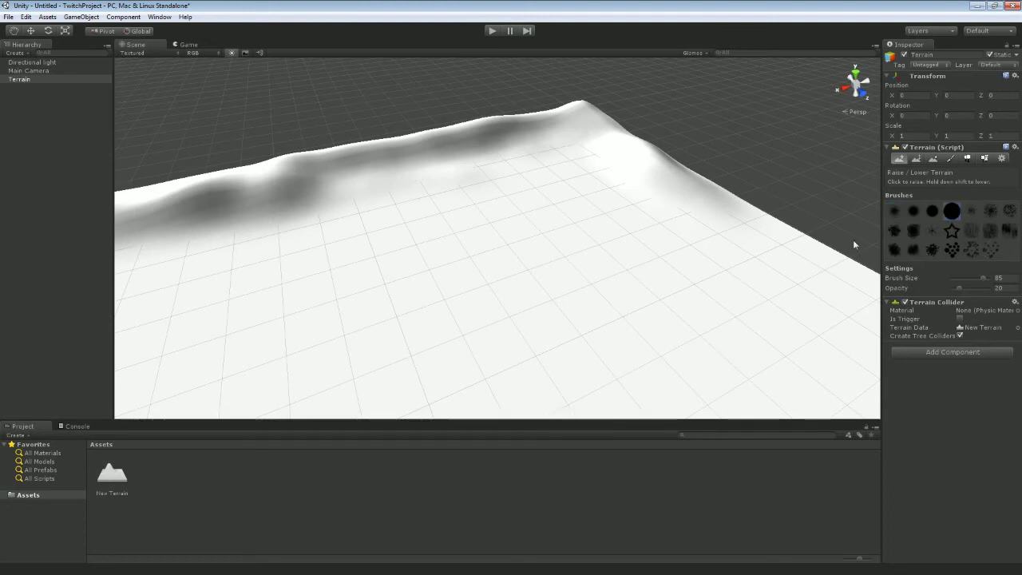
pyautogui.click(893, 211)
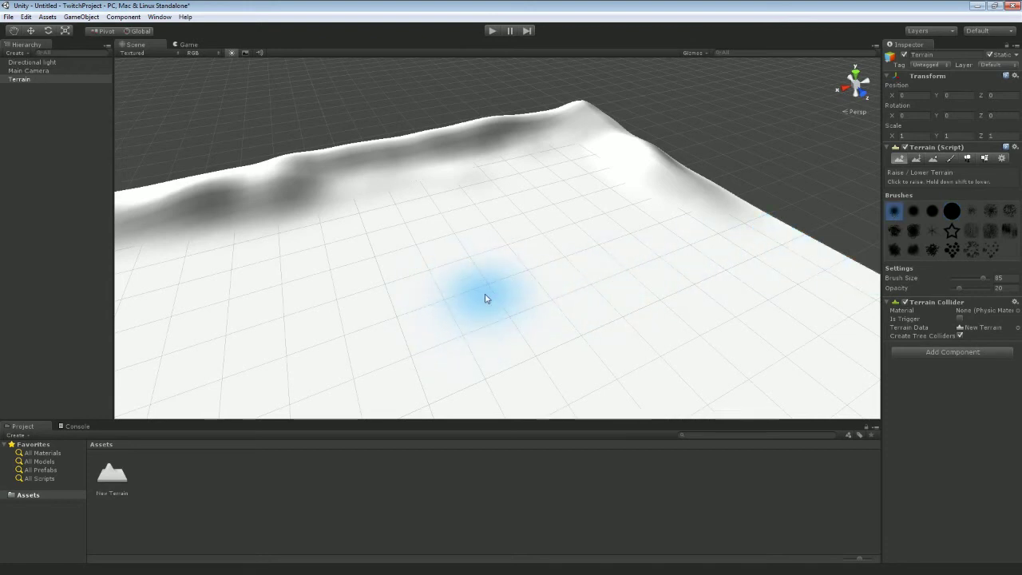
pyautogui.click(951, 232)
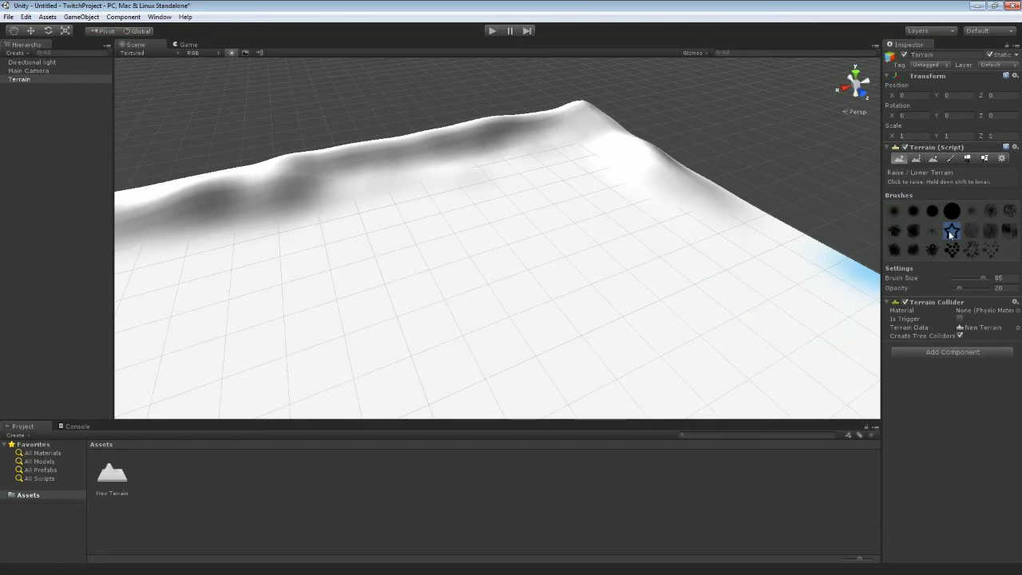
pyautogui.click(897, 232)
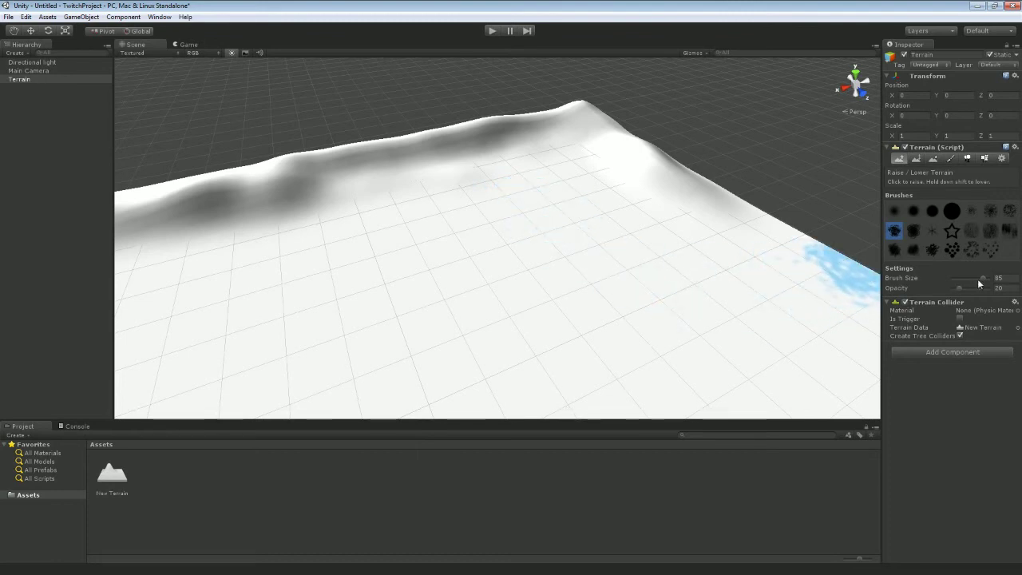
pyautogui.moveTo(990, 281); pyautogui.dragTo(998, 282)
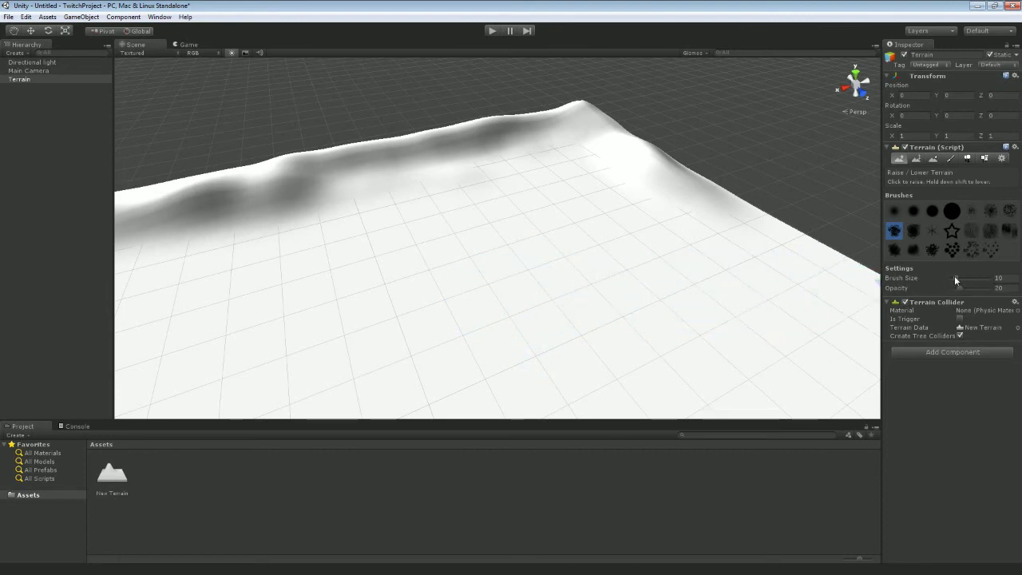
pyautogui.moveTo(956, 278); pyautogui.dragTo(988, 278)
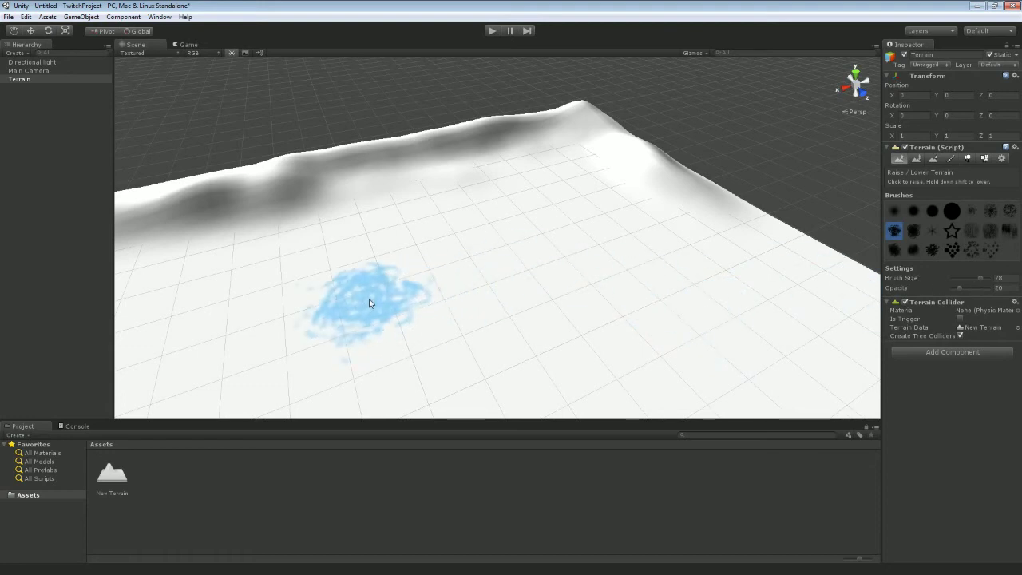
# Stamp two rough patches on the flat ground with the splatter brush, the second one at opacity 77
pyautogui.click(369, 303)
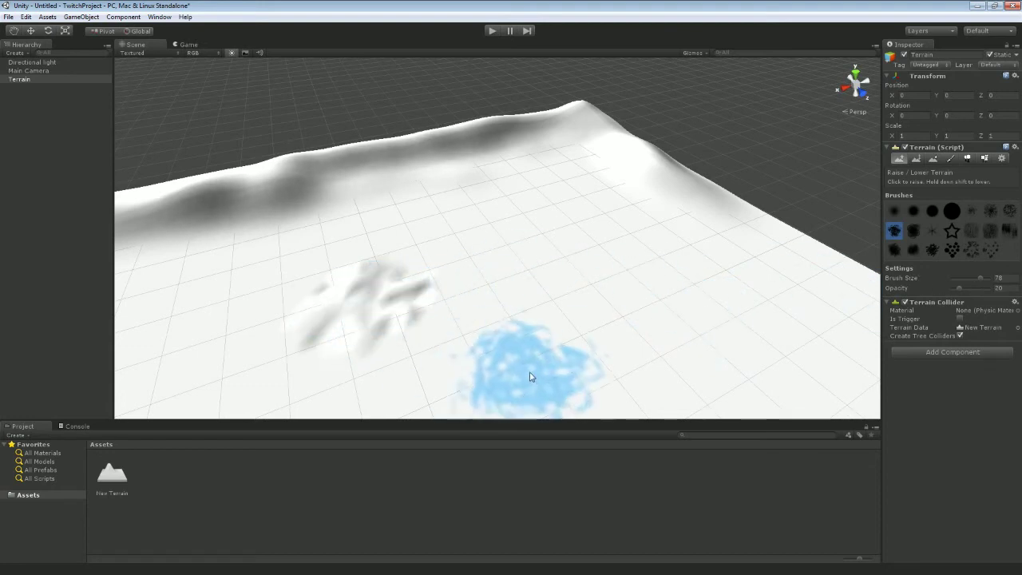
pyautogui.moveTo(528, 365)
pyautogui.mouseDown(button='right')
pyautogui.moveTo(536, 354)
pyautogui.moveTo(463, 370)
pyautogui.moveTo(458, 357)
pyautogui.moveTo(532, 354)
pyautogui.mouseUp(button='right')
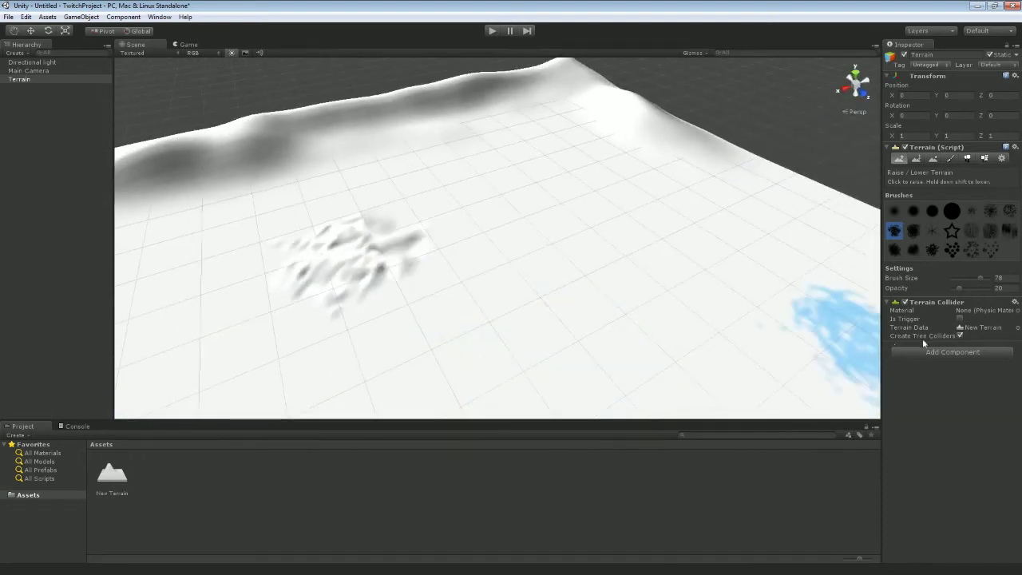
pyautogui.moveTo(953, 282); pyautogui.dragTo(980, 289)
pyautogui.moveTo(666, 293); pyautogui.dragTo(610, 254)
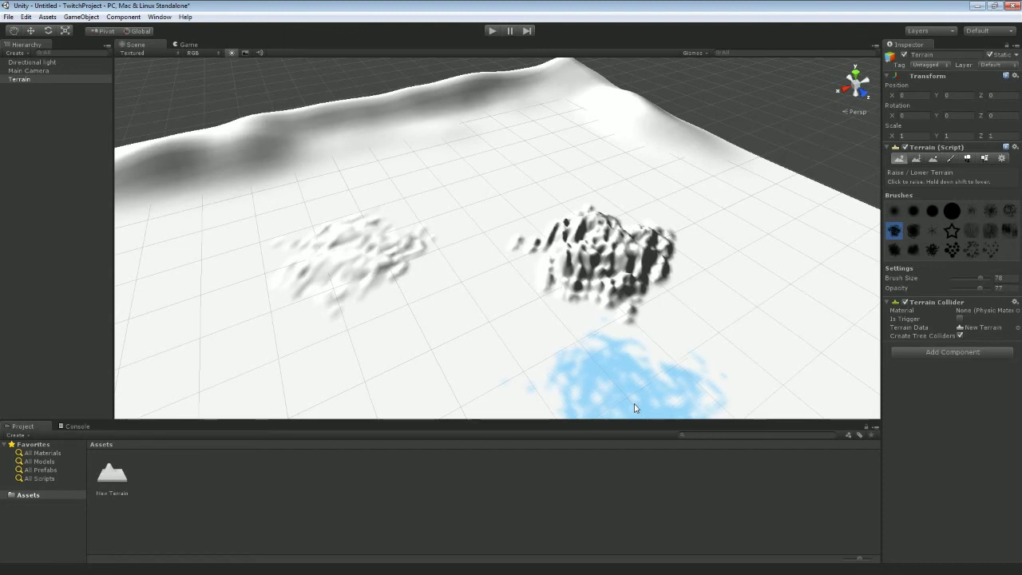
# Raise steeper hills along the edge ridge and around the rough patches with the first soft round brush
pyautogui.click(894, 211)
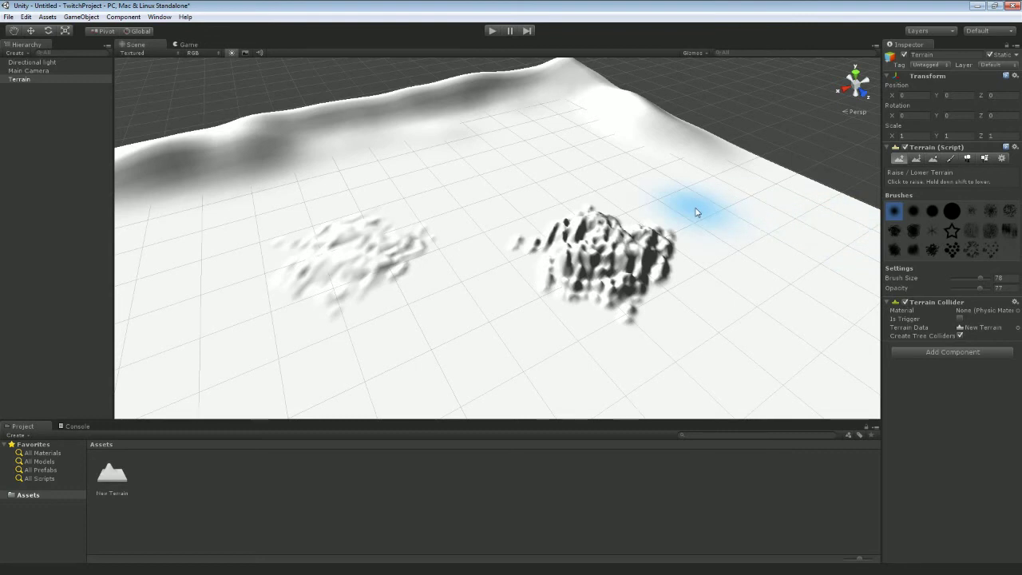
pyautogui.keyDown('alt'); pyautogui.moveTo(696, 212); pyautogui.dragTo(975, 285); pyautogui.keyUp('alt')
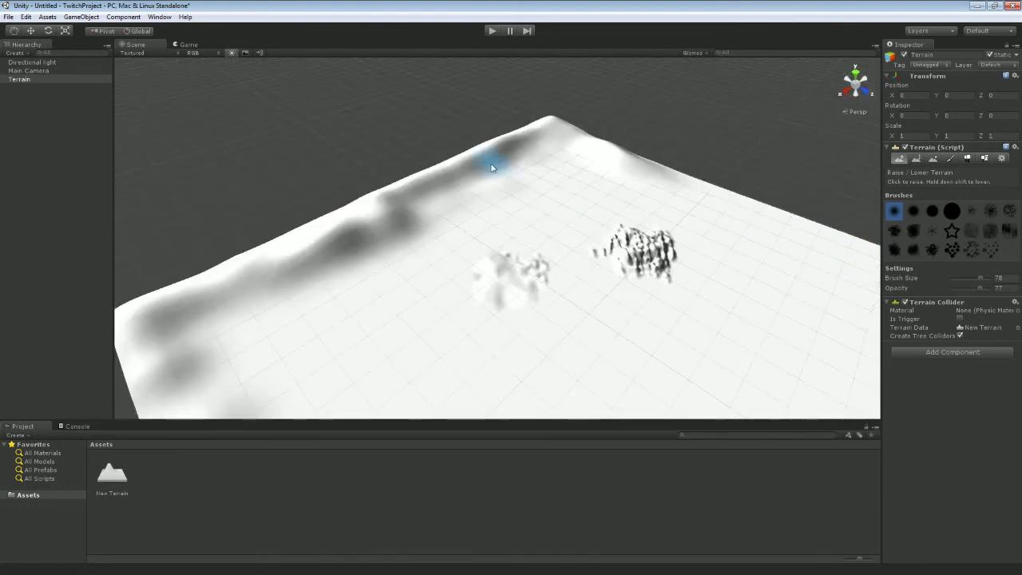
pyautogui.moveTo(449, 176); pyautogui.dragTo(547, 135)
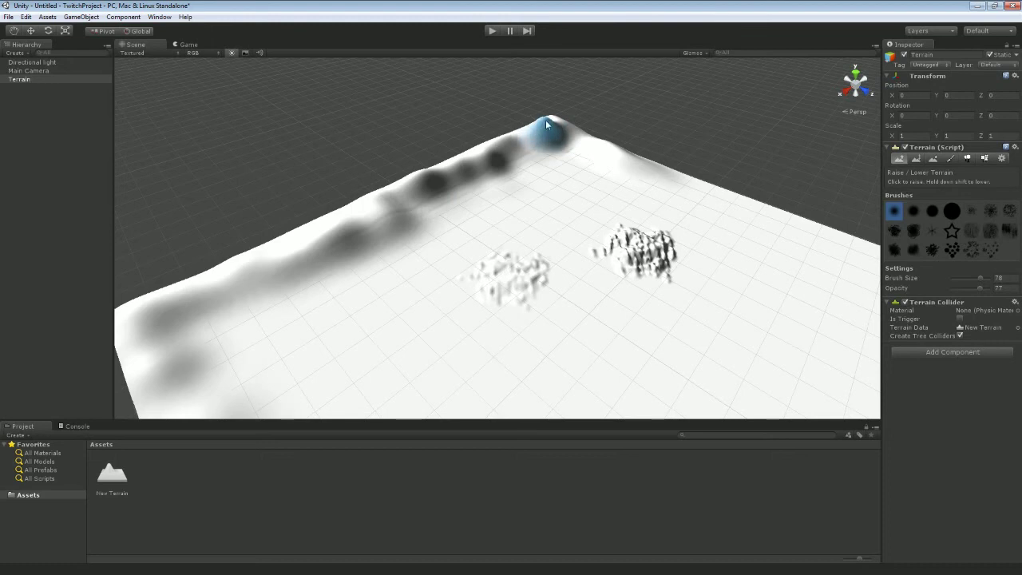
pyautogui.moveTo(441, 163)
pyautogui.mouseDown()
pyautogui.moveTo(265, 258)
pyautogui.moveTo(236, 260)
pyautogui.moveTo(320, 227)
pyautogui.moveTo(182, 286)
pyautogui.mouseUp()
pyautogui.moveTo(484, 271)
pyautogui.mouseDown()
pyautogui.moveTo(545, 236)
pyautogui.moveTo(598, 347)
pyautogui.moveTo(589, 212)
pyautogui.moveTo(549, 252)
pyautogui.moveTo(612, 202)
pyautogui.moveTo(614, 177)
pyautogui.moveTo(611, 190)
pyautogui.moveTo(525, 141)
pyautogui.moveTo(540, 147)
pyautogui.moveTo(551, 281)
pyautogui.moveTo(685, 345)
pyautogui.moveTo(582, 229)
pyautogui.moveTo(605, 148)
pyautogui.moveTo(575, 137)
pyautogui.moveTo(589, 143)
pyautogui.moveTo(263, 296)
pyautogui.moveTo(160, 320)
pyautogui.moveTo(167, 294)
pyautogui.mouseUp()
pyautogui.moveTo(285, 326)
pyautogui.keyDown('alt'); pyautogui.mouseDown()
pyautogui.moveTo(399, 319)
pyautogui.moveTo(274, 317)
pyautogui.moveTo(482, 322)
pyautogui.moveTo(445, 282)
pyautogui.mouseUp(); pyautogui.keyUp('alt')
pyautogui.moveTo(478, 235)
pyautogui.mouseDown()
pyautogui.moveTo(474, 196)
pyautogui.moveTo(447, 165)
pyautogui.moveTo(452, 195)
pyautogui.moveTo(400, 165)
pyautogui.moveTo(433, 126)
pyautogui.moveTo(421, 142)
pyautogui.mouseUp()
# Raise a tall isolated spike on the flat ground and lower it again with the soft round brush
pyautogui.moveTo(655, 319)
pyautogui.mouseDown()
pyautogui.moveTo(631, 343)
pyautogui.moveTo(663, 317)
pyautogui.moveTo(648, 335)
pyautogui.moveTo(639, 317)
pyautogui.moveTo(628, 349)
pyautogui.moveTo(678, 326)
pyautogui.moveTo(639, 335)
pyautogui.mouseUp()
pyautogui.moveTo(503, 347)
pyautogui.keyDown('alt'); pyautogui.mouseDown()
pyautogui.moveTo(424, 354)
pyautogui.moveTo(747, 283)
pyautogui.moveTo(751, 260)
pyautogui.moveTo(736, 263)
pyautogui.mouseUp(); pyautogui.keyUp('alt')
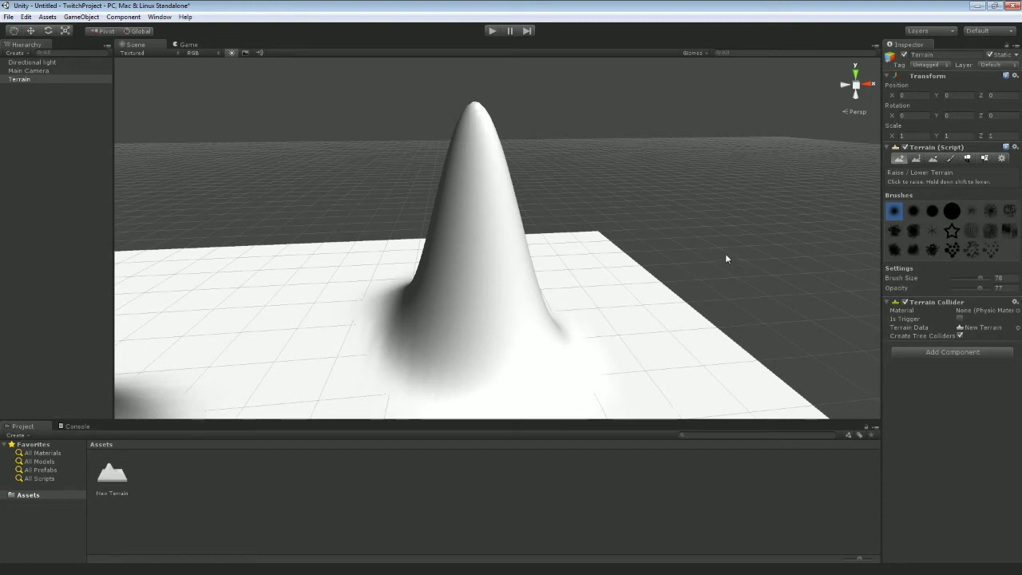
pyautogui.keyDown('alt'); pyautogui.moveTo(726, 256); pyautogui.dragTo(662, 326); pyautogui.keyUp('alt')
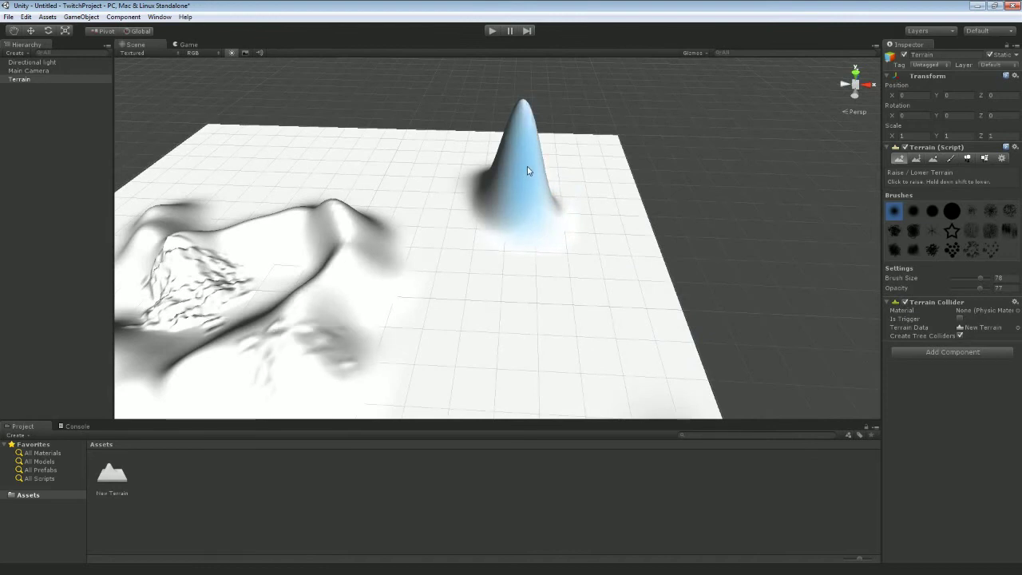
pyautogui.moveTo(527, 166)
pyautogui.keyDown('shift'); pyautogui.mouseDown()
pyautogui.moveTo(513, 184)
pyautogui.moveTo(548, 226)
pyautogui.moveTo(525, 187)
pyautogui.moveTo(479, 196)
pyautogui.moveTo(520, 173)
pyautogui.moveTo(518, 224)
pyautogui.moveTo(553, 220)
pyautogui.moveTo(547, 215)
pyautogui.moveTo(540, 235)
pyautogui.moveTo(570, 256)
pyautogui.moveTo(529, 215)
pyautogui.moveTo(595, 198)
pyautogui.moveTo(570, 258)
pyautogui.moveTo(455, 276)
pyautogui.moveTo(639, 314)
pyautogui.mouseUp(); pyautogui.keyUp('shift')
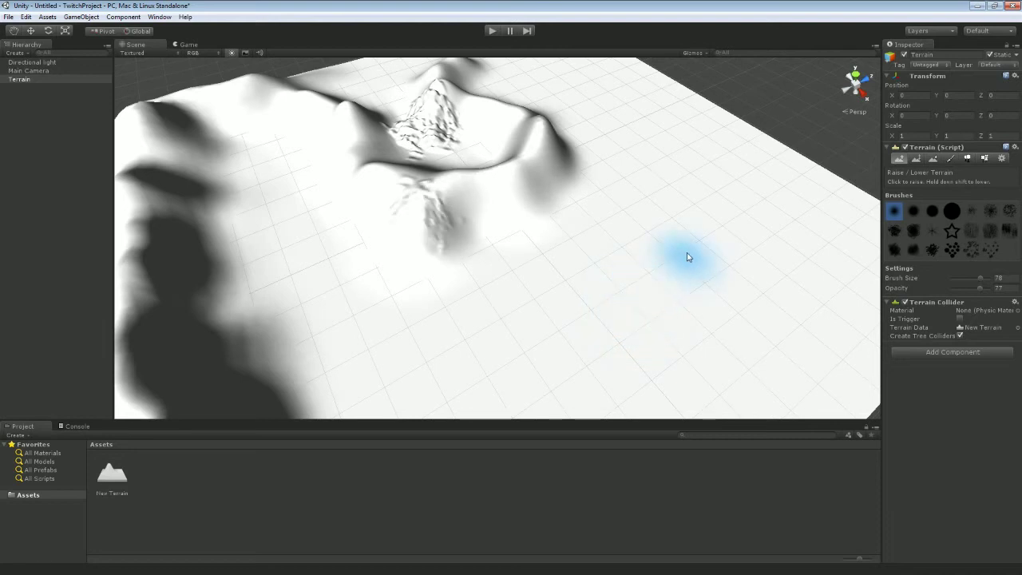
# Raise more hills between the edge ridge and the ringed crater, and build up the ridge's corner end
pyautogui.keyDown('alt'); pyautogui.moveTo(611, 302); pyautogui.dragTo(560, 298); pyautogui.keyUp('alt')
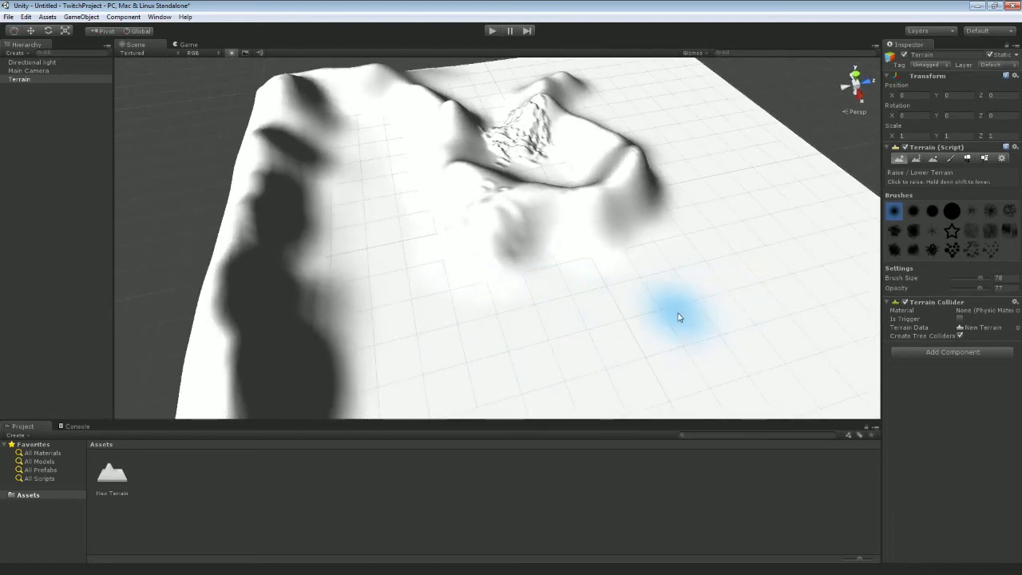
pyautogui.moveTo(413, 160)
pyautogui.mouseDown()
pyautogui.moveTo(335, 159)
pyautogui.moveTo(413, 167)
pyautogui.moveTo(380, 210)
pyautogui.moveTo(351, 282)
pyautogui.moveTo(413, 280)
pyautogui.moveTo(352, 179)
pyautogui.moveTo(347, 94)
pyautogui.moveTo(361, 177)
pyautogui.moveTo(412, 150)
pyautogui.moveTo(343, 126)
pyautogui.moveTo(352, 201)
pyautogui.moveTo(434, 273)
pyautogui.mouseUp()
pyautogui.press('w')
pyautogui.moveTo(557, 343); pyautogui.dragTo(417, 307, button='right')
pyautogui.moveTo(507, 159)
pyautogui.mouseDown(button='right')
pyautogui.moveTo(486, 319)
pyautogui.moveTo(498, 274)
pyautogui.moveTo(690, 281)
pyautogui.moveTo(484, 336)
pyautogui.moveTo(353, 335)
pyautogui.mouseUp(button='right')
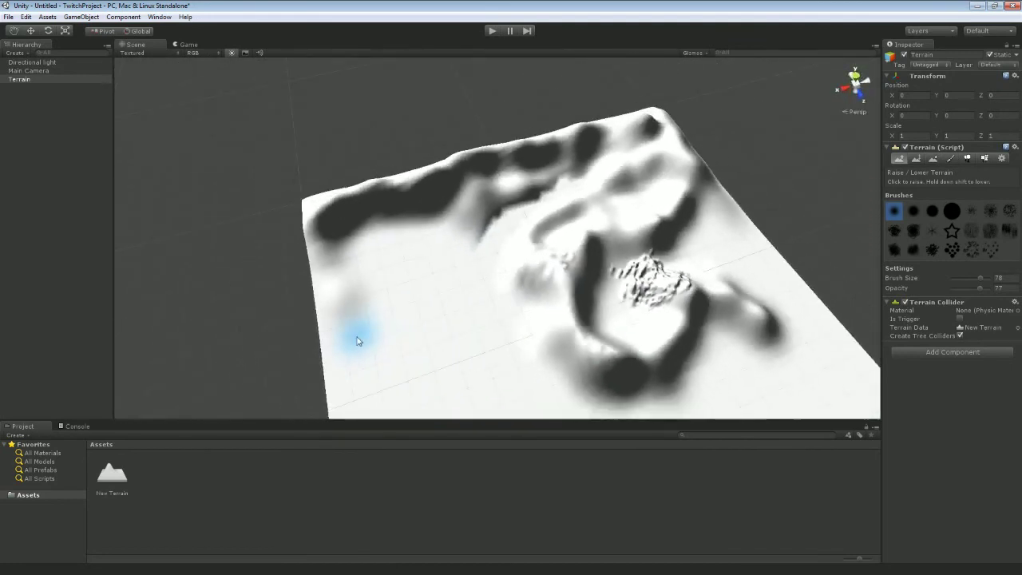
pyautogui.moveTo(318, 217)
pyautogui.mouseDown()
pyautogui.moveTo(313, 211)
pyautogui.moveTo(336, 198)
pyautogui.mouseUp()
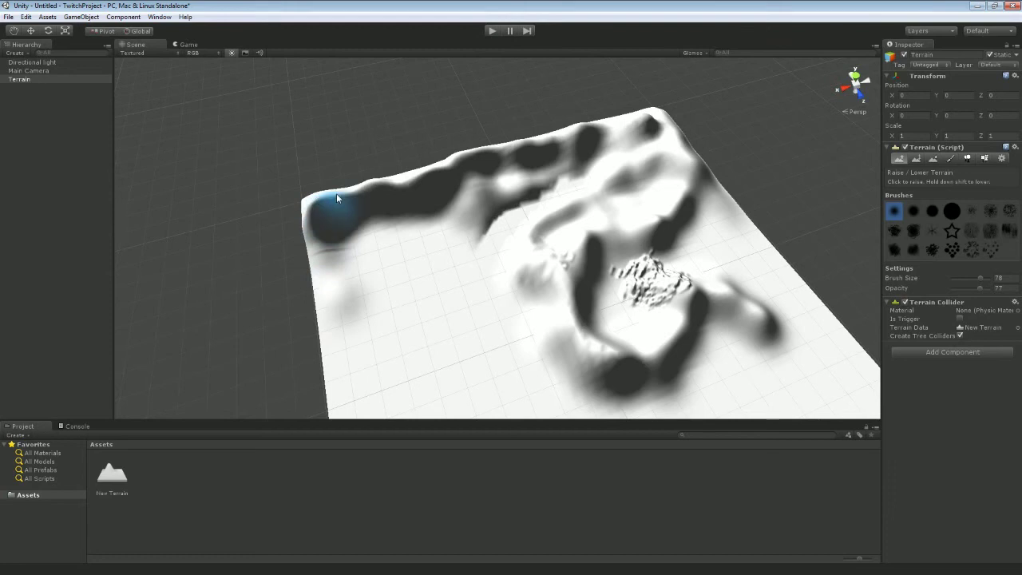
# Raise hills along the adjoining terrain edge and widen the outer slope of the ringed crater
pyautogui.moveTo(723, 192)
pyautogui.mouseDown()
pyautogui.moveTo(765, 229)
pyautogui.moveTo(741, 230)
pyautogui.moveTo(755, 239)
pyautogui.mouseUp()
pyautogui.moveTo(675, 130)
pyautogui.mouseDown()
pyautogui.moveTo(662, 119)
pyautogui.moveTo(671, 140)
pyautogui.mouseUp()
pyautogui.moveTo(717, 221)
pyautogui.mouseDown()
pyautogui.moveTo(800, 303)
pyautogui.moveTo(725, 285)
pyautogui.moveTo(597, 218)
pyautogui.mouseUp()
pyautogui.moveTo(357, 298); pyautogui.dragTo(496, 331, button='right')
pyautogui.moveTo(576, 308); pyautogui.dragTo(399, 255, button='right')
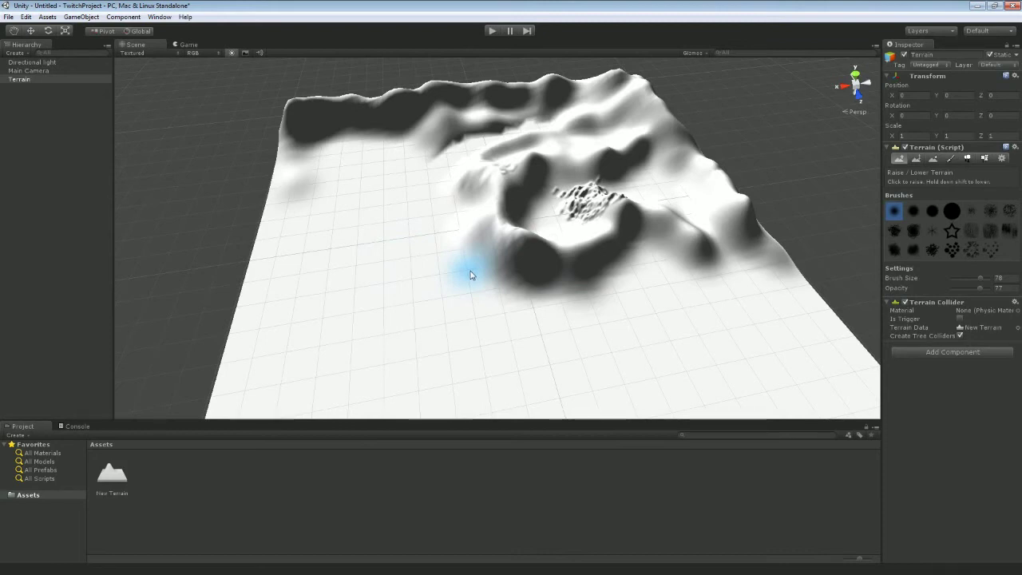
pyautogui.moveTo(471, 274)
pyautogui.mouseDown()
pyautogui.moveTo(488, 296)
pyautogui.moveTo(506, 297)
pyautogui.mouseUp()
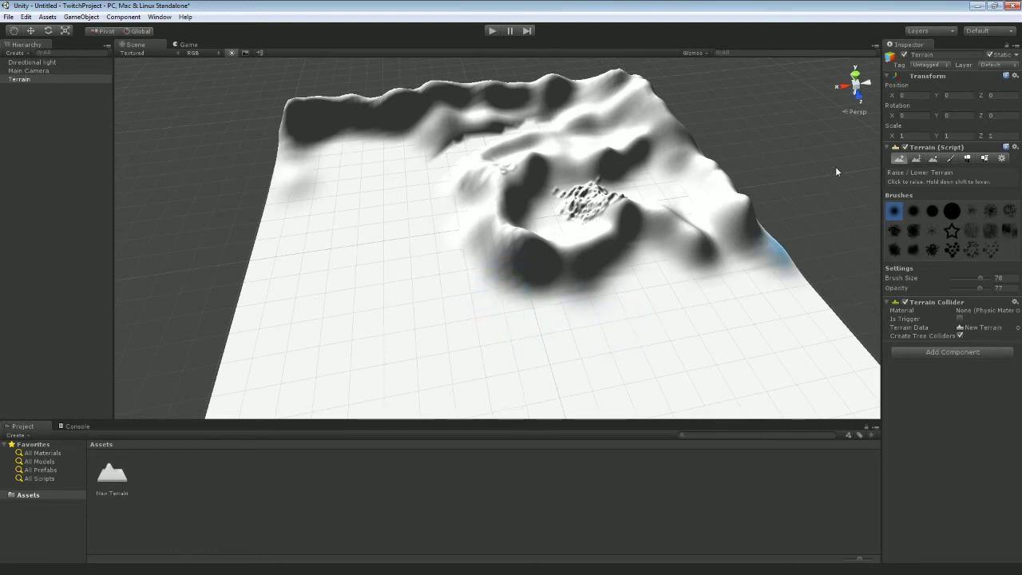
# Flatten the entire terrain to height 0 with the Paint Height tool
pyautogui.click(917, 159)
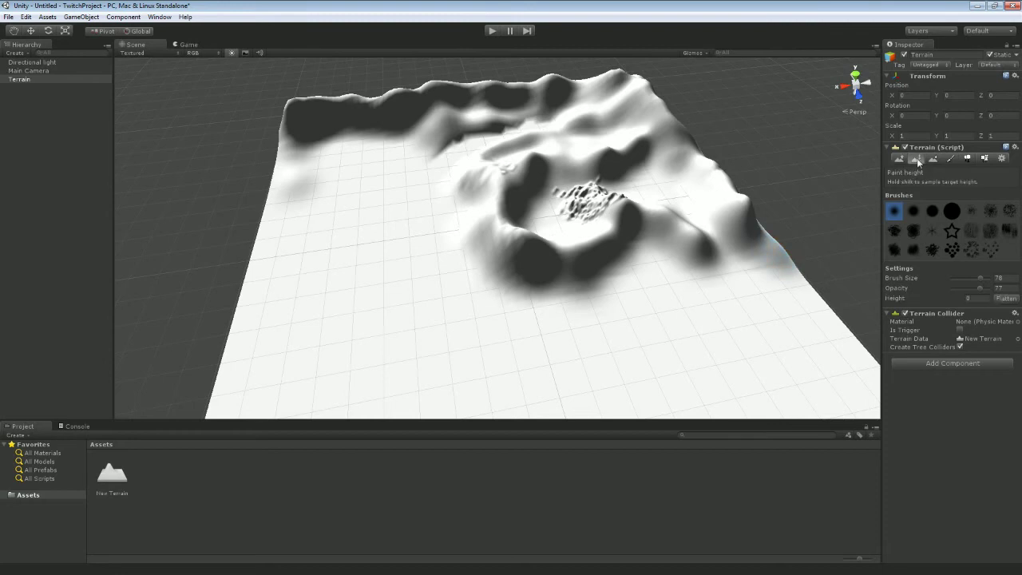
pyautogui.click(897, 160)
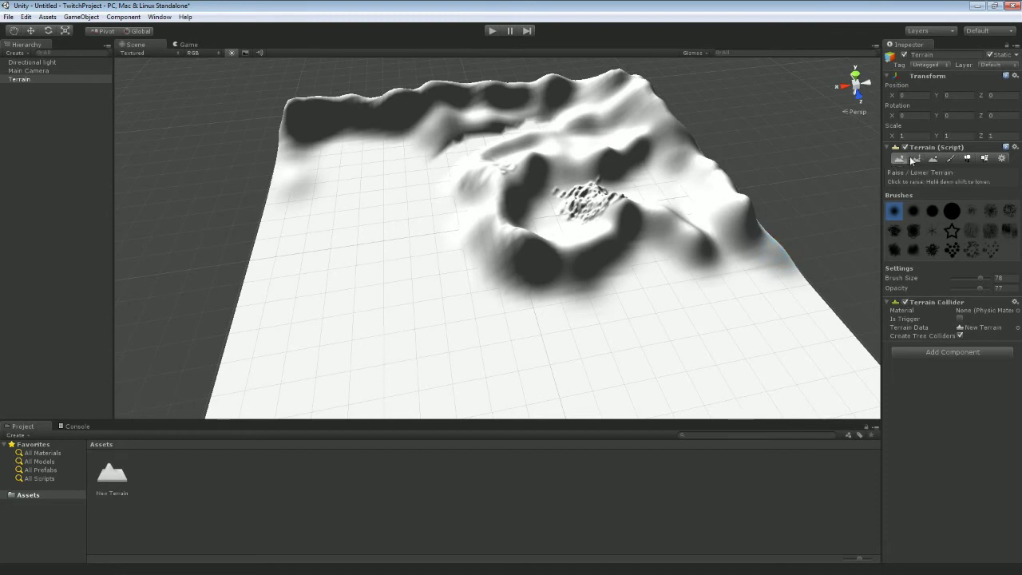
pyautogui.click(916, 159)
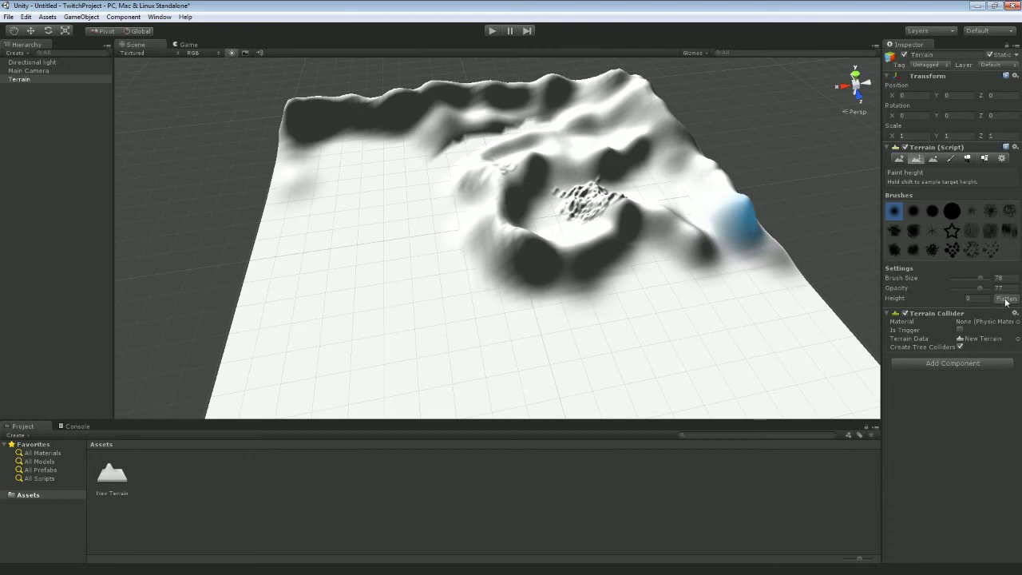
pyautogui.click(1006, 299)
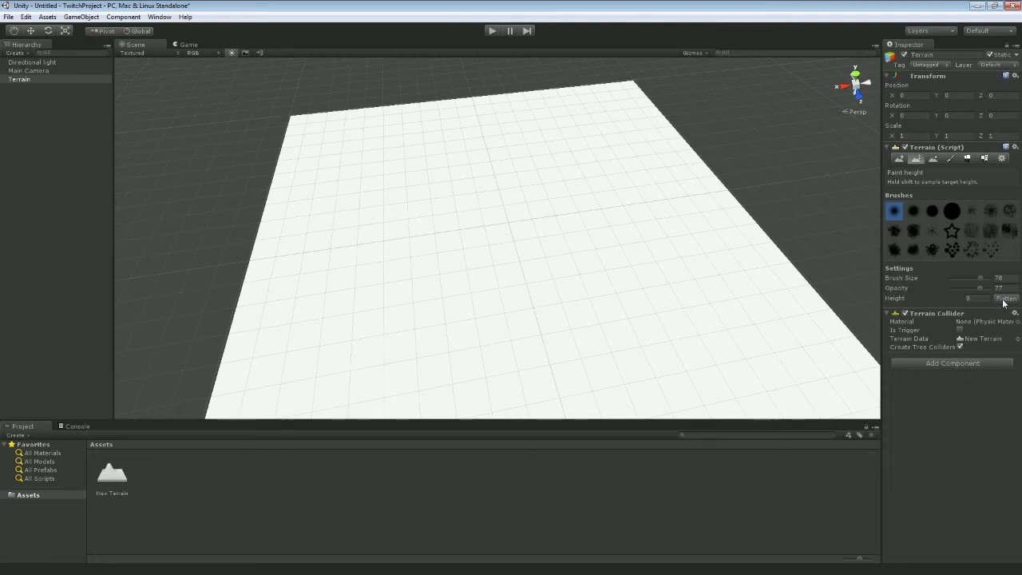
# Set the Paint Height value to 20 and flatten the entire terrain to it
pyautogui.click(899, 159)
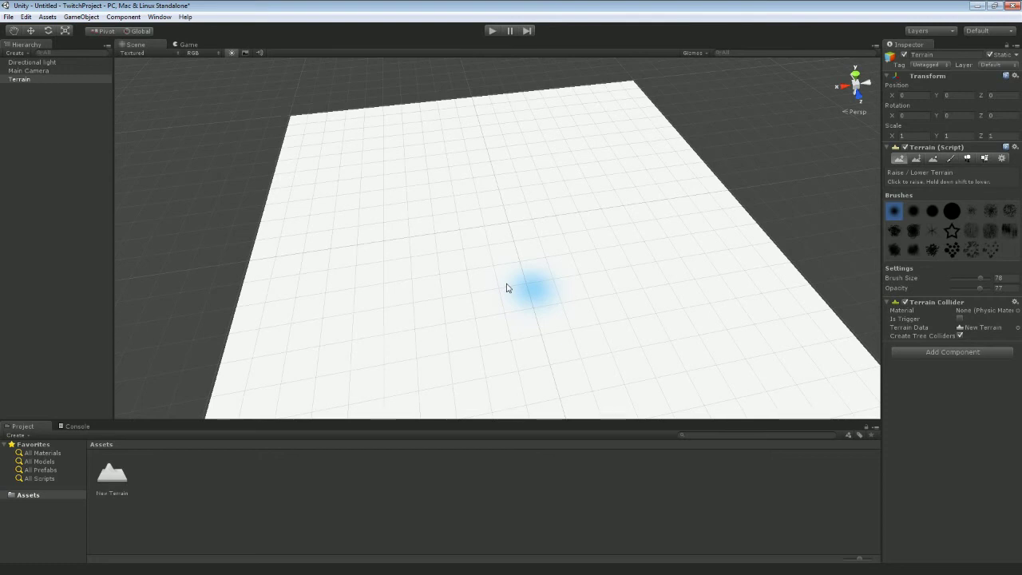
pyautogui.click(915, 158)
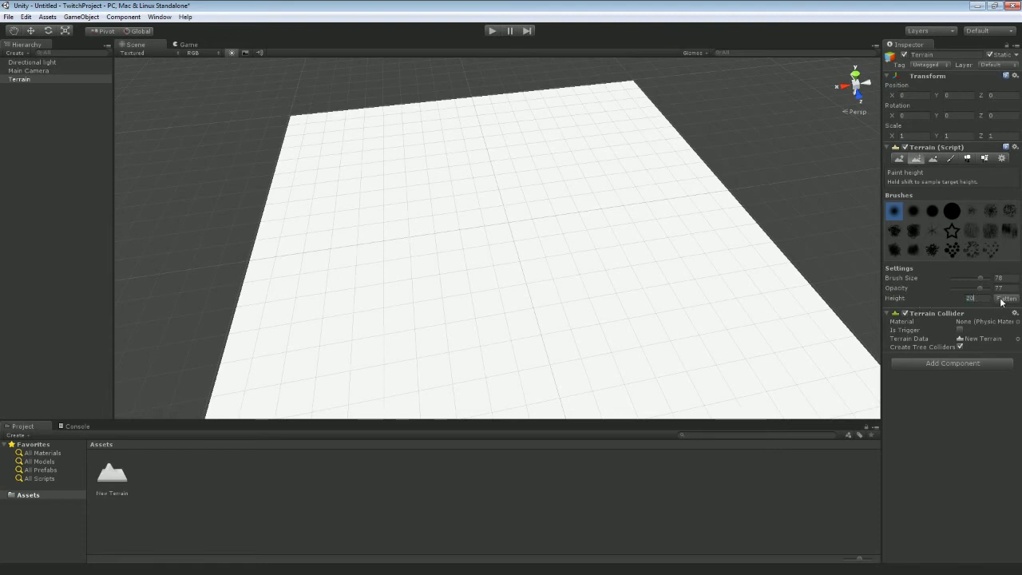
pyautogui.click(1003, 299)
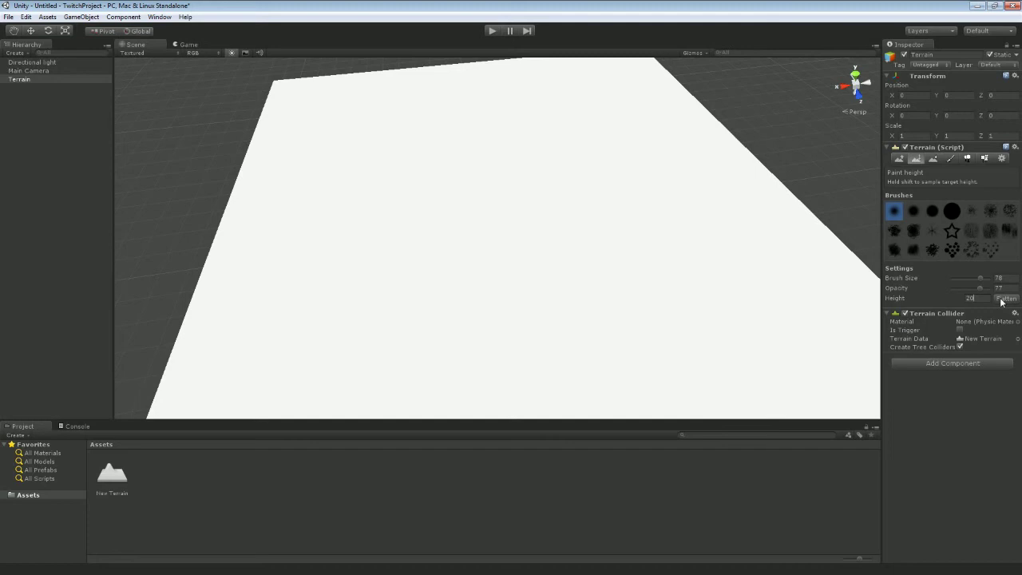
# Dig a deep curved trench into the raised terrain with the Raise / Lower Terrain tool and the soft round brush
pyautogui.click(899, 159)
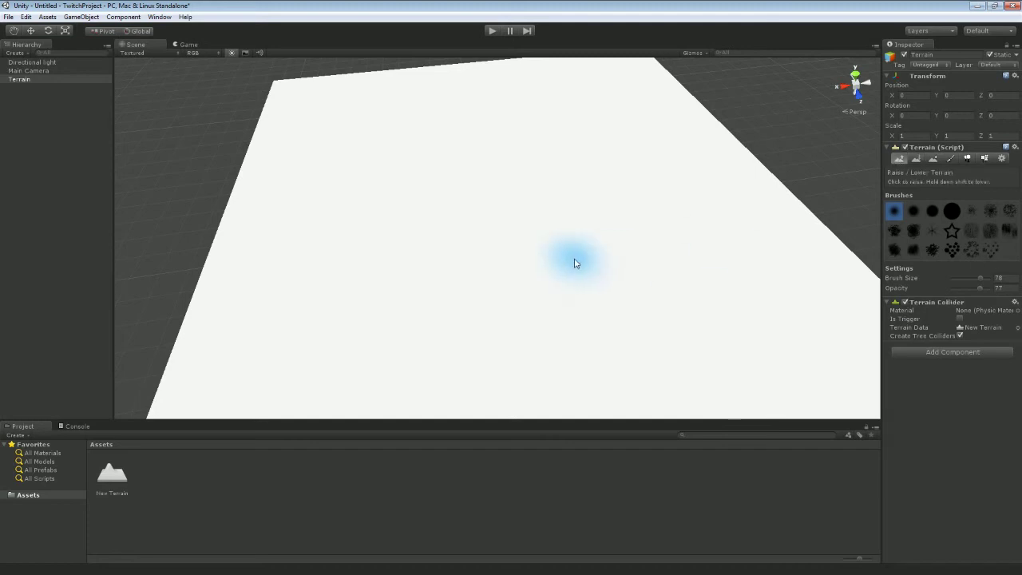
pyautogui.moveTo(575, 260)
pyautogui.keyDown('alt'); pyautogui.mouseDown()
pyautogui.moveTo(591, 248)
pyautogui.moveTo(497, 253)
pyautogui.mouseUp(); pyautogui.keyUp('alt')
pyautogui.moveTo(462, 203)
pyautogui.mouseDown()
pyautogui.moveTo(463, 266)
pyautogui.moveTo(500, 311)
pyautogui.moveTo(594, 324)
pyautogui.moveTo(609, 264)
pyautogui.moveTo(632, 271)
pyautogui.moveTo(589, 249)
pyautogui.moveTo(432, 230)
pyautogui.moveTo(516, 237)
pyautogui.moveTo(650, 277)
pyautogui.mouseUp()
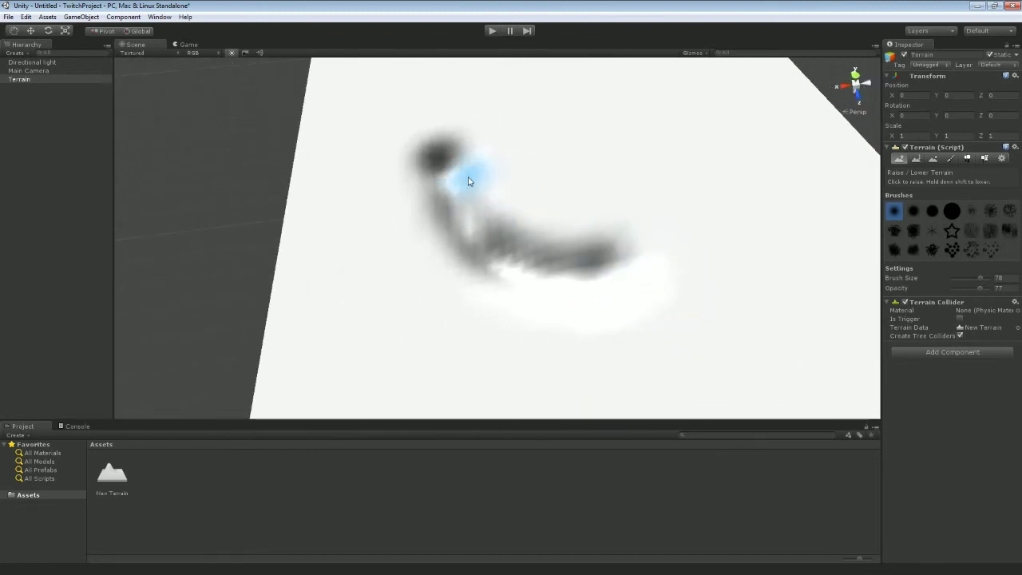
pyautogui.moveTo(468, 178)
pyautogui.mouseDown()
pyautogui.moveTo(468, 239)
pyautogui.moveTo(634, 265)
pyautogui.moveTo(600, 282)
pyautogui.moveTo(474, 221)
pyautogui.moveTo(458, 200)
pyautogui.moveTo(637, 269)
pyautogui.moveTo(605, 227)
pyautogui.mouseUp()
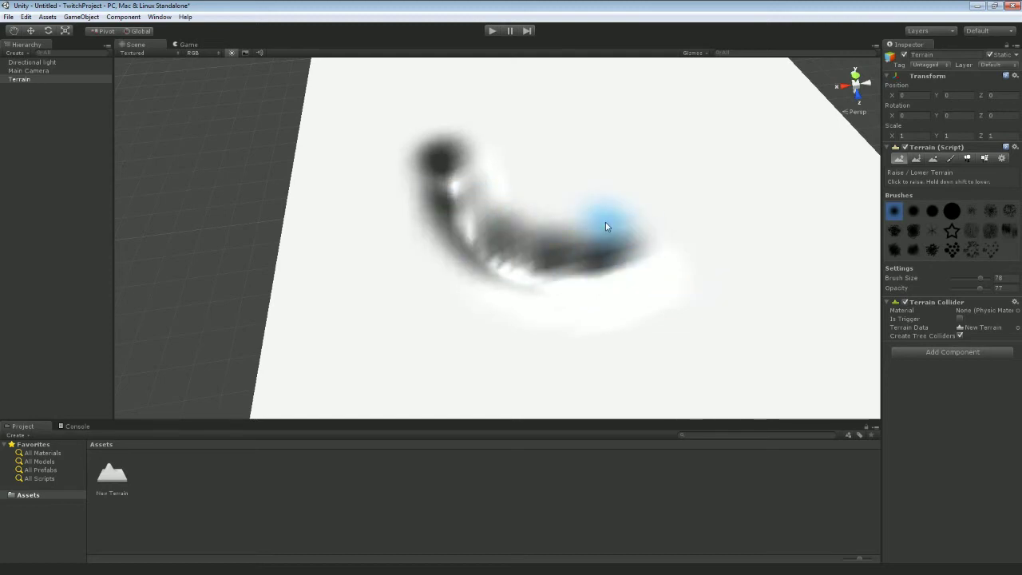
pyautogui.moveTo(580, 227)
pyautogui.keyDown('alt'); pyautogui.mouseDown()
pyautogui.moveTo(566, 199)
pyautogui.moveTo(479, 160)
pyautogui.mouseUp(); pyautogui.keyUp('alt')
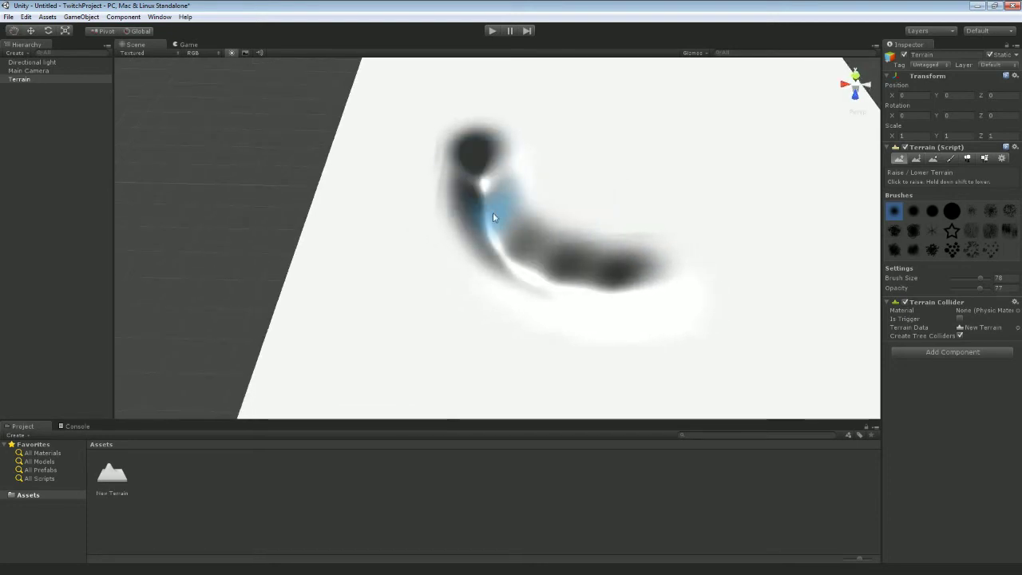
pyautogui.moveTo(493, 215)
pyautogui.mouseDown()
pyautogui.moveTo(486, 210)
pyautogui.moveTo(496, 249)
pyautogui.moveTo(558, 290)
pyautogui.moveTo(541, 289)
pyautogui.moveTo(568, 309)
pyautogui.moveTo(660, 328)
pyautogui.moveTo(651, 336)
pyautogui.mouseUp()
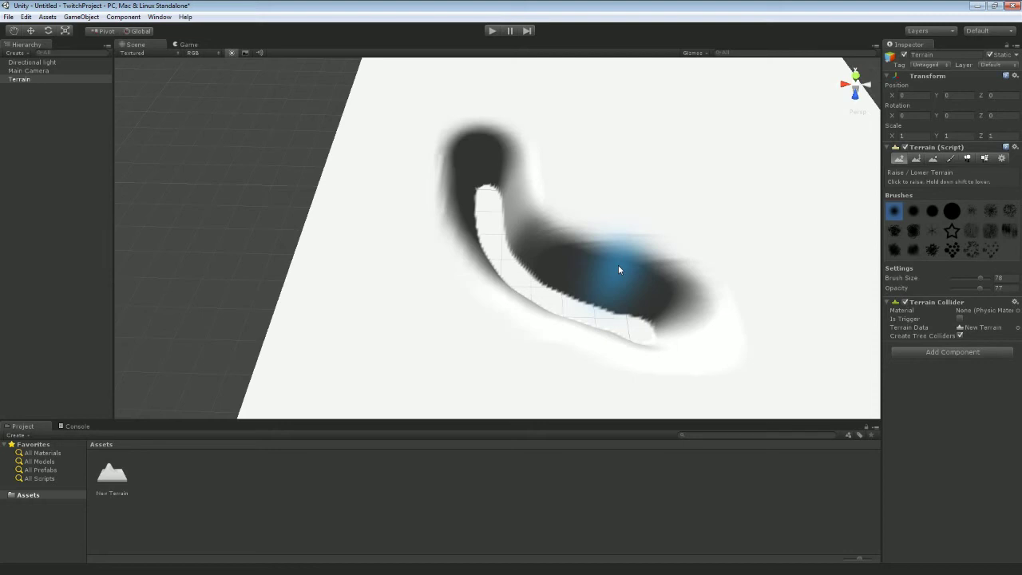
pyautogui.keyDown('alt'); pyautogui.moveTo(602, 201); pyautogui.dragTo(492, 171); pyautogui.keyUp('alt')
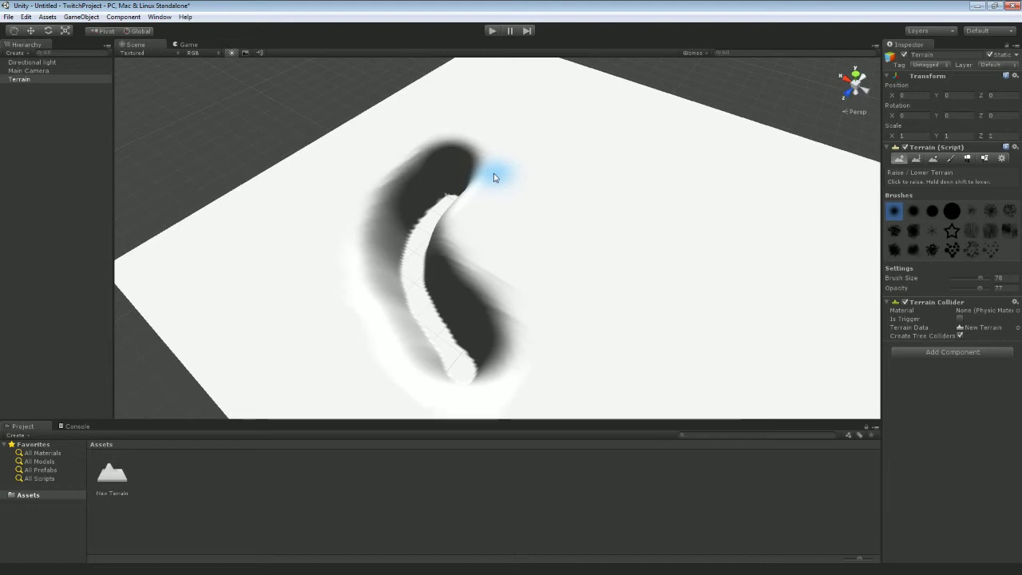
# Flatten the trenched terrain back to a uniform height of 20 with the Paint Height tool
pyautogui.click(916, 158)
pyautogui.click(1006, 298)
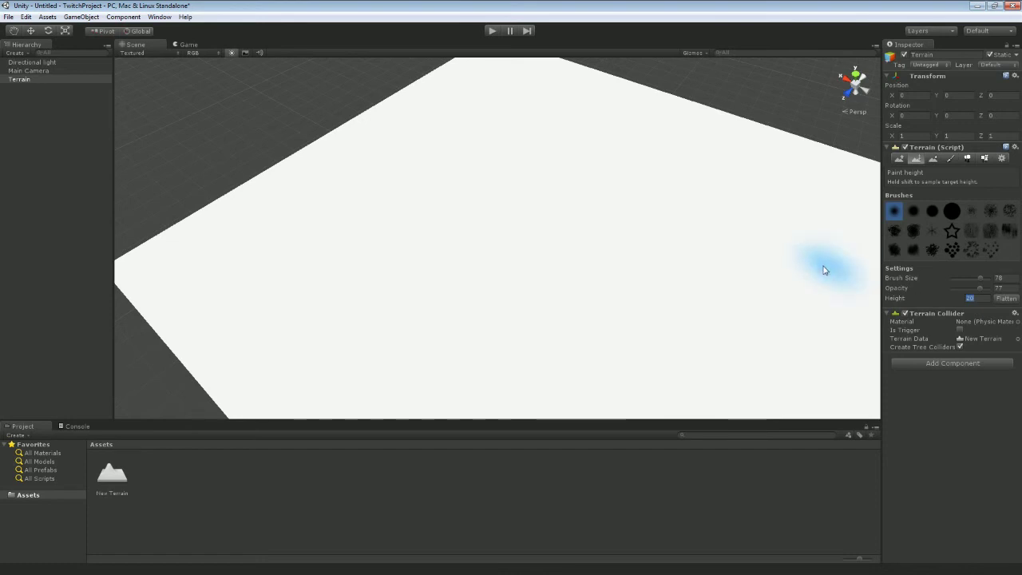
pyautogui.keyDown('alt'); pyautogui.moveTo(824, 265); pyautogui.dragTo(697, 274); pyautogui.keyUp('alt')
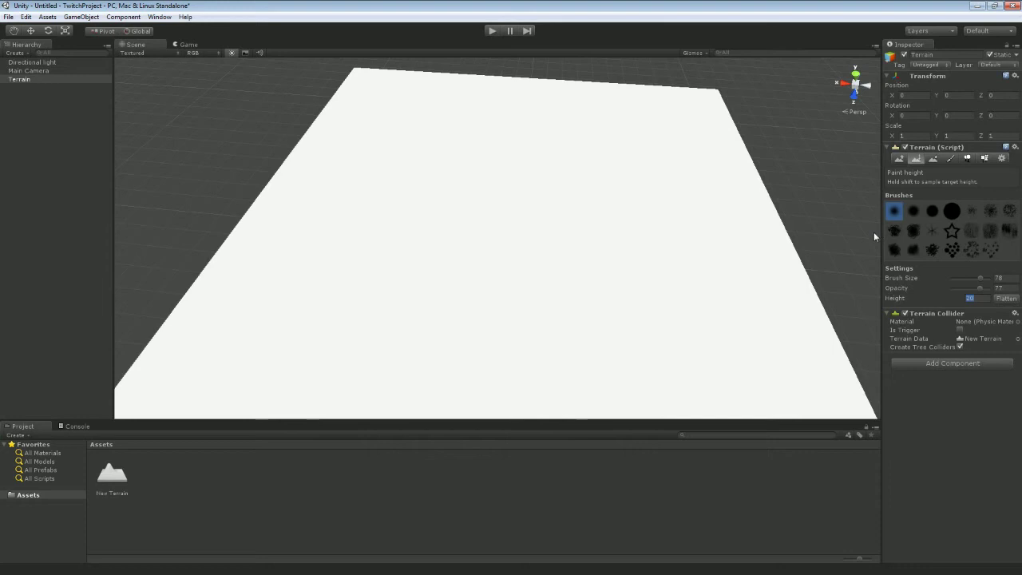
# Paint a round plateau at height 25 with the Paint Height tool and the largest solid round brush
pyautogui.click(898, 158)
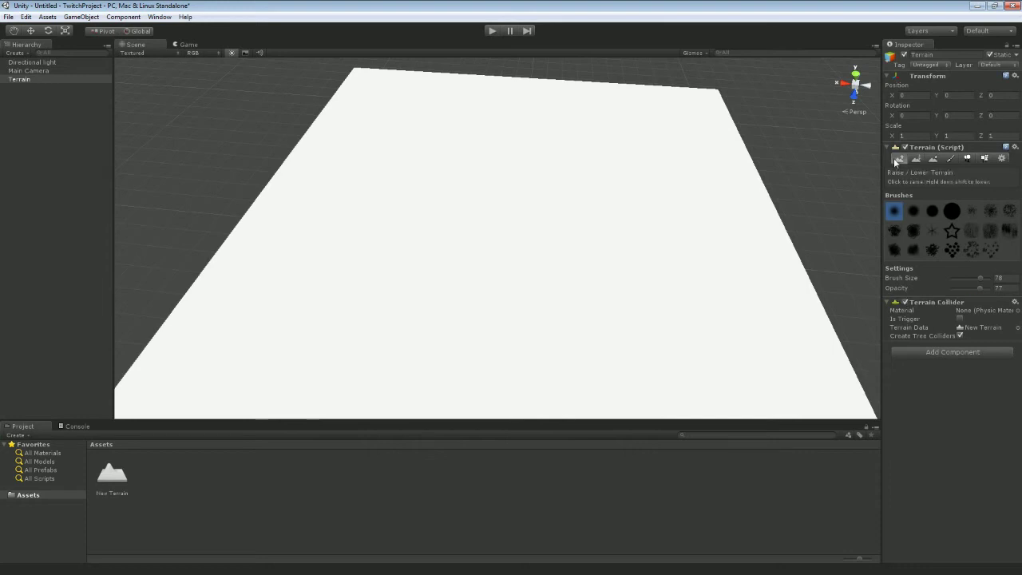
pyautogui.click(915, 158)
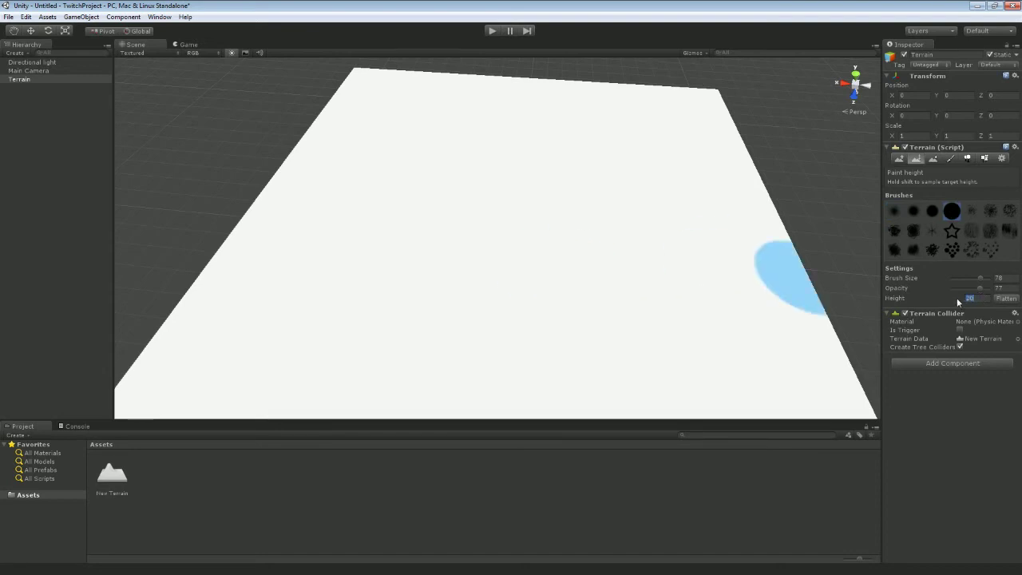
pyautogui.write('2')
pyautogui.click(603, 262)
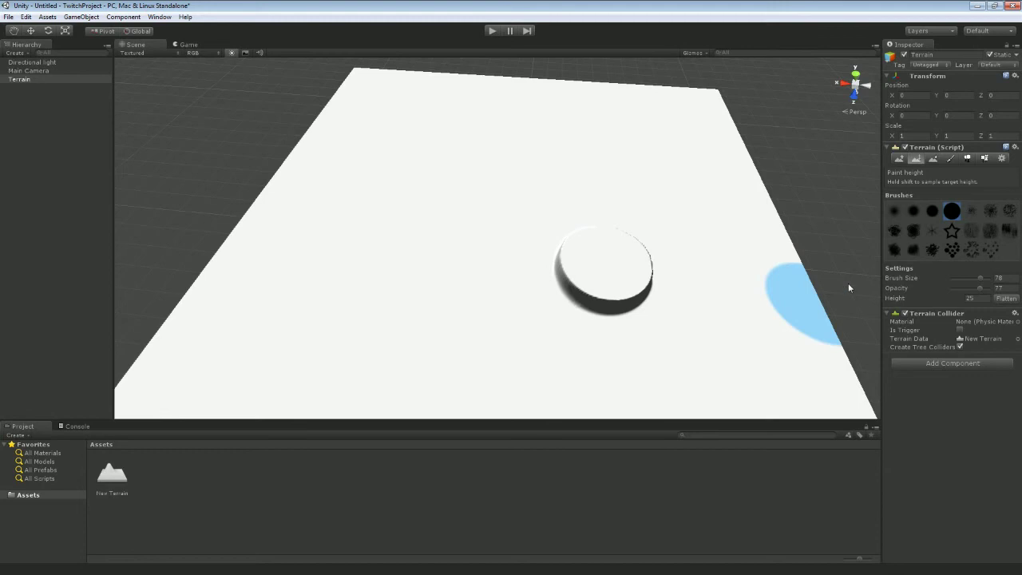
# Paint overlapping round plateaus at heights 30 and 35 beside the first one to form stepped levels
pyautogui.click(977, 298)
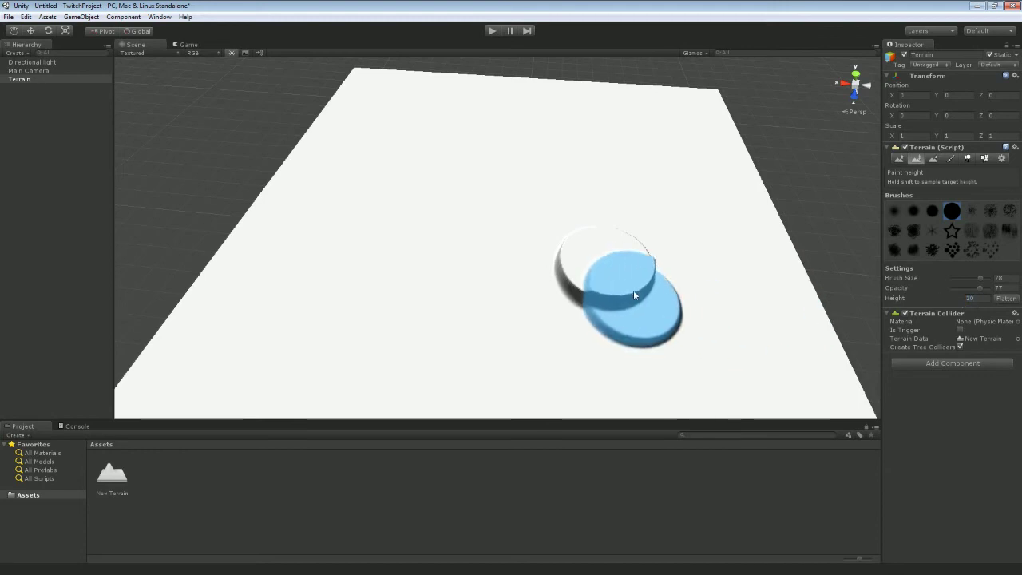
pyautogui.moveTo(634, 292); pyautogui.dragTo(645, 292)
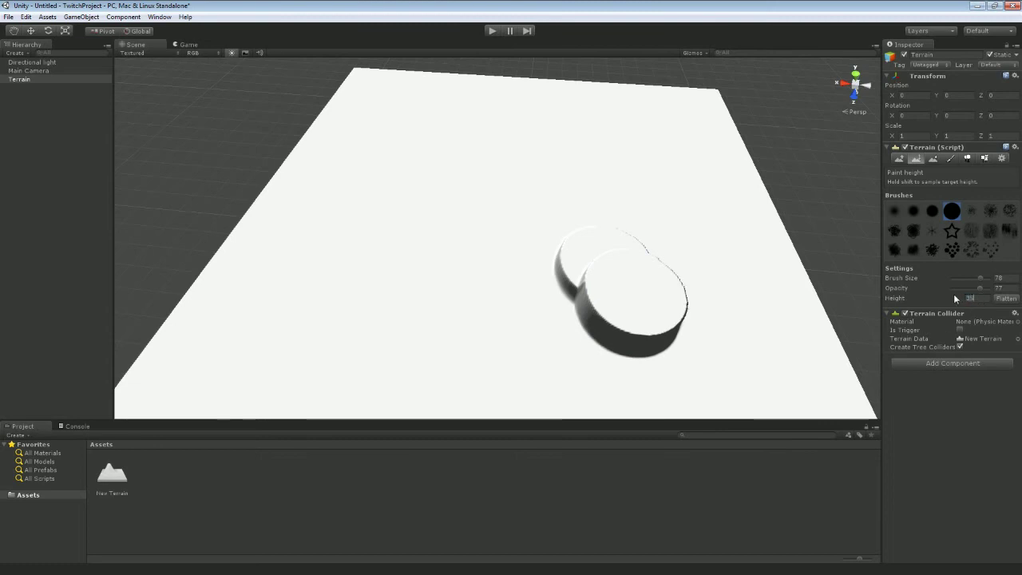
pyautogui.moveTo(569, 303); pyautogui.dragTo(575, 296)
pyautogui.moveTo(432, 311)
pyautogui.mouseDown(button='right')
pyautogui.moveTo(500, 288)
pyautogui.moveTo(851, 268)
pyautogui.moveTo(835, 253)
pyautogui.moveTo(721, 296)
pyautogui.moveTo(732, 322)
pyautogui.moveTo(606, 267)
pyautogui.mouseUp(button='right')
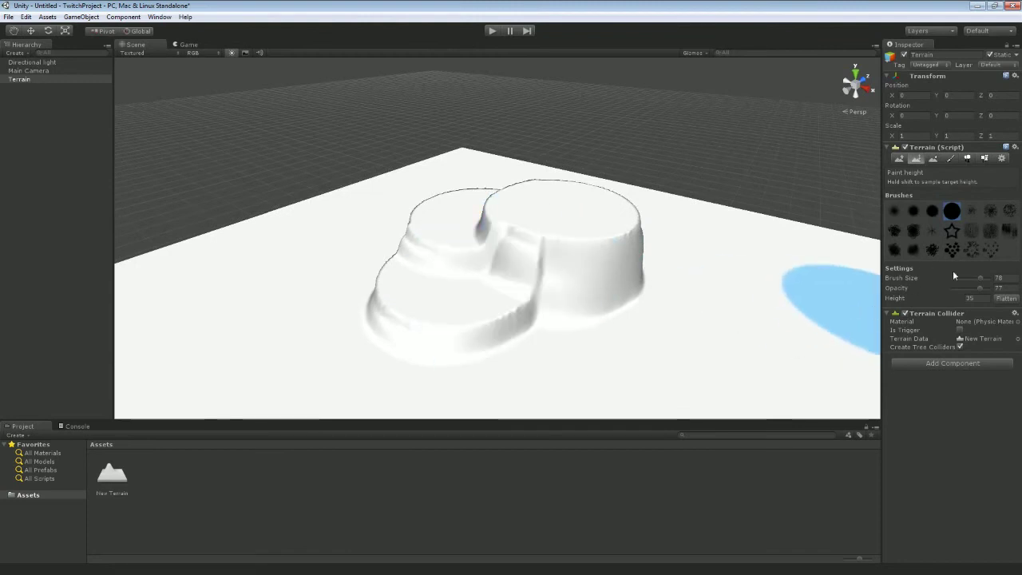
# Paint another overlapping plateau at height 40 beside the stepped levels with the Paint Height tool
pyautogui.click(984, 298)
pyautogui.write('40')
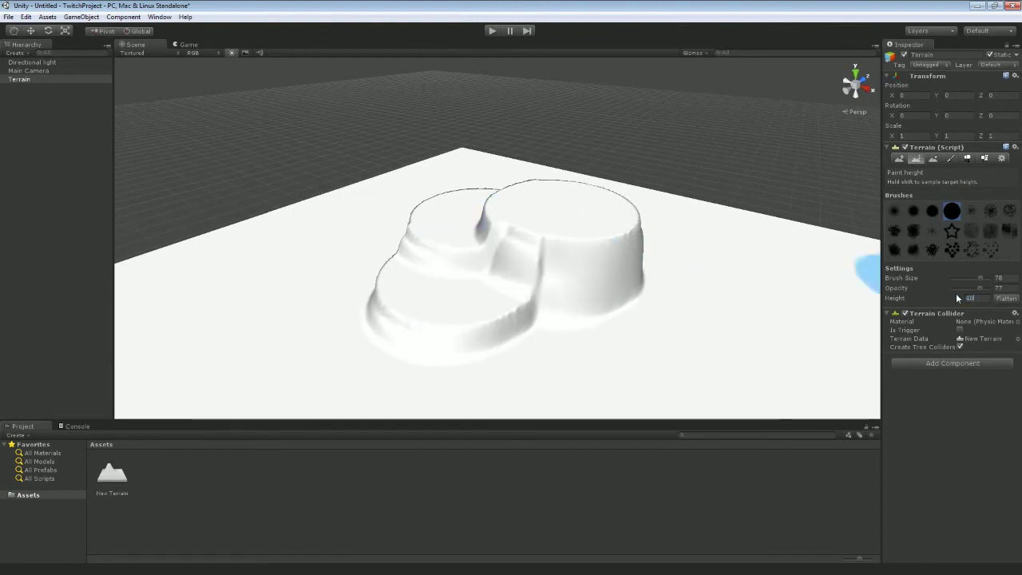
pyautogui.moveTo(583, 307)
pyautogui.mouseDown()
pyautogui.moveTo(598, 282)
pyautogui.moveTo(639, 270)
pyautogui.mouseUp()
pyautogui.moveTo(736, 258)
pyautogui.keyDown('alt'); pyautogui.mouseDown()
pyautogui.moveTo(654, 235)
pyautogui.moveTo(810, 255)
pyautogui.moveTo(861, 276)
pyautogui.moveTo(725, 285)
pyautogui.moveTo(721, 306)
pyautogui.moveTo(737, 324)
pyautogui.mouseUp(); pyautogui.keyUp('alt')
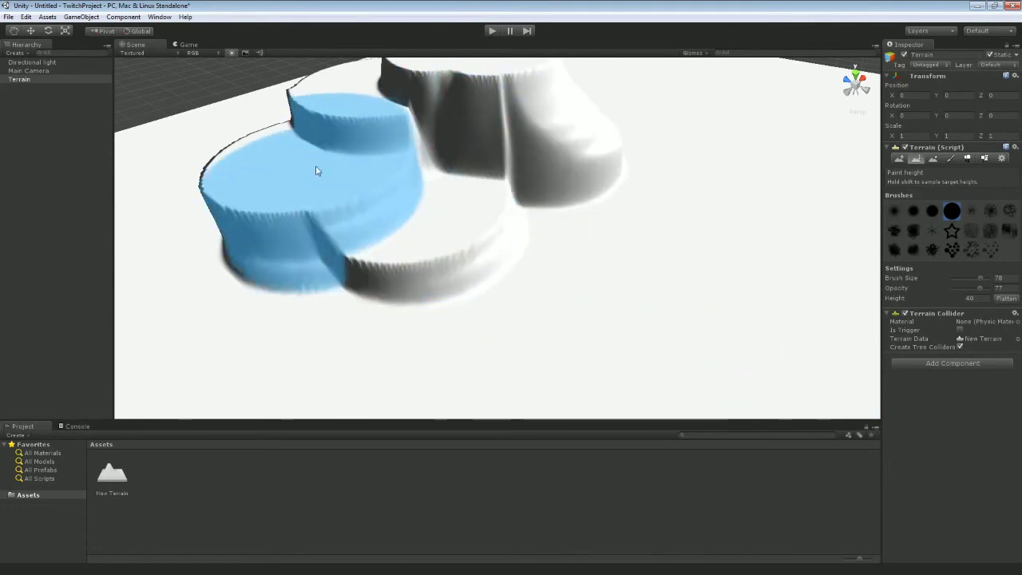
pyautogui.moveTo(315, 170)
pyautogui.keyDown('alt'); pyautogui.mouseDown()
pyautogui.moveTo(377, 114)
pyautogui.moveTo(447, 274)
pyautogui.moveTo(644, 274)
pyautogui.moveTo(465, 303)
pyautogui.moveTo(529, 285)
pyautogui.mouseUp(); pyautogui.keyUp('alt')
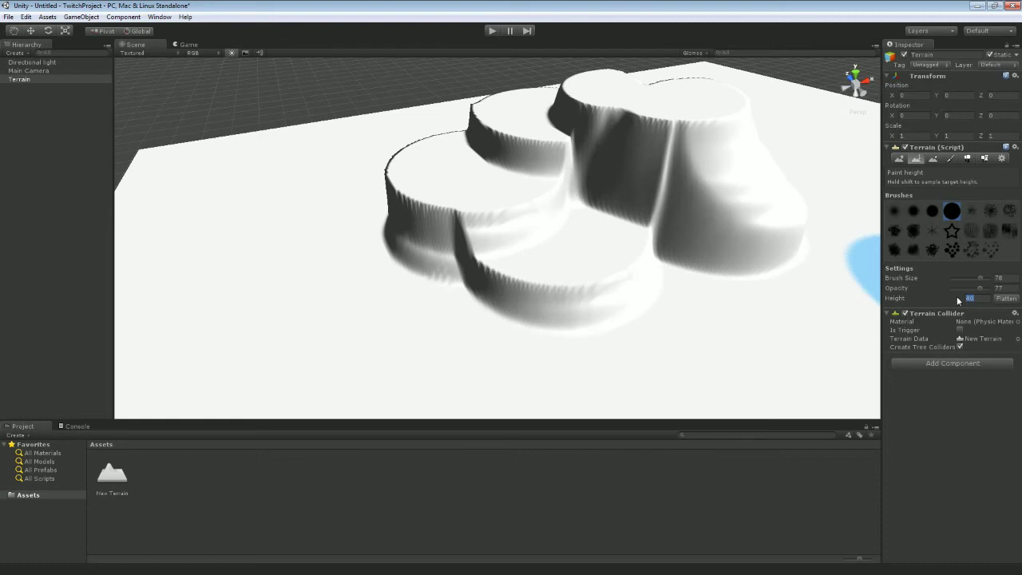
# Paint two overlapping round pits at heights 15 and 10 in front of the plateaus with the large solid round brush
pyautogui.write('15')
pyautogui.moveTo(593, 320)
pyautogui.mouseDown()
pyautogui.moveTo(607, 331)
pyautogui.moveTo(588, 342)
pyautogui.moveTo(650, 333)
pyautogui.moveTo(458, 327)
pyautogui.moveTo(482, 349)
pyautogui.mouseUp()
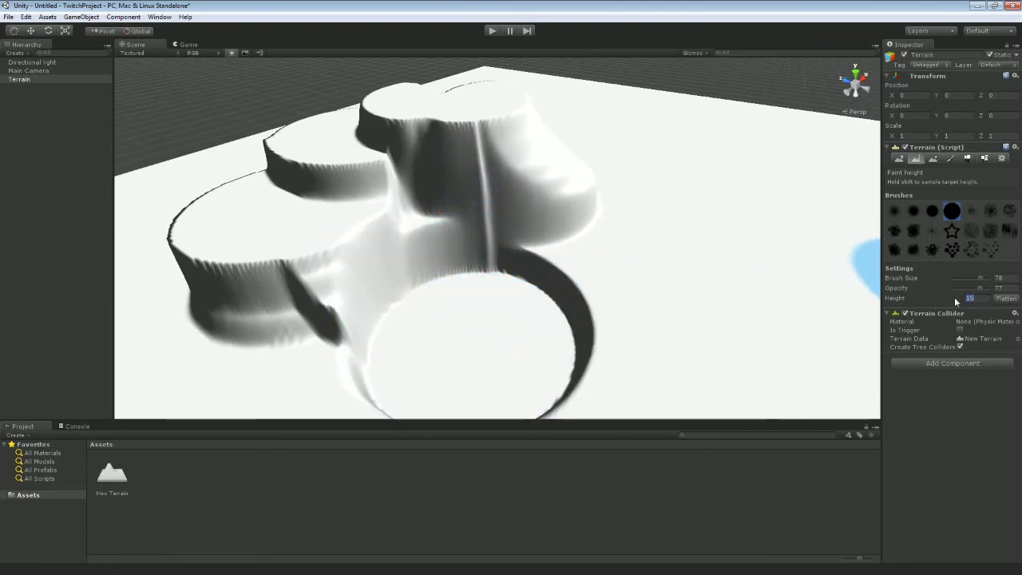
pyautogui.write('10')
pyautogui.moveTo(676, 347)
pyautogui.mouseDown()
pyautogui.moveTo(660, 330)
pyautogui.moveTo(645, 340)
pyautogui.moveTo(645, 358)
pyautogui.moveTo(737, 359)
pyautogui.moveTo(694, 372)
pyautogui.moveTo(520, 369)
pyautogui.mouseUp()
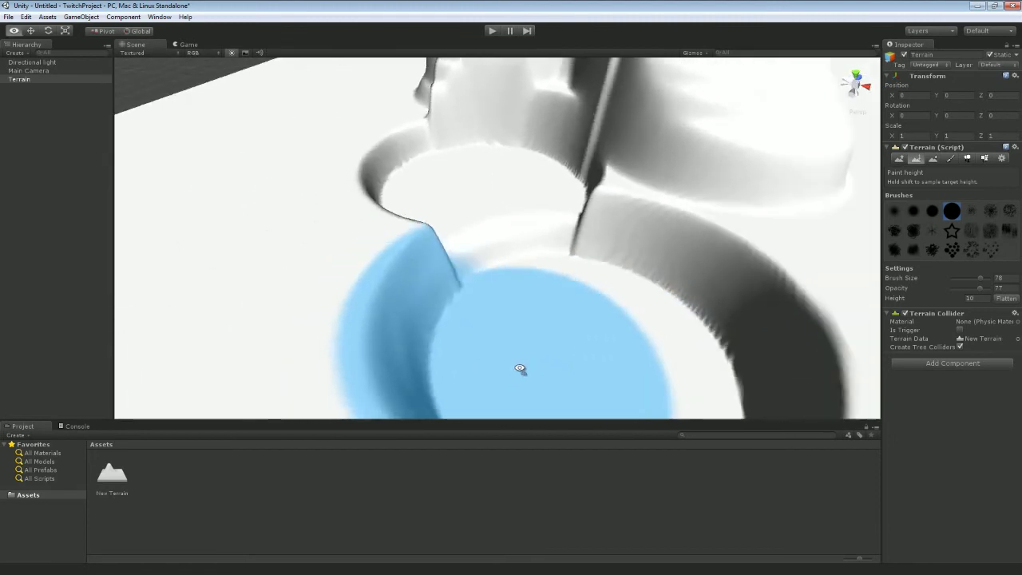
pyautogui.scroll(-10, 519, 368)
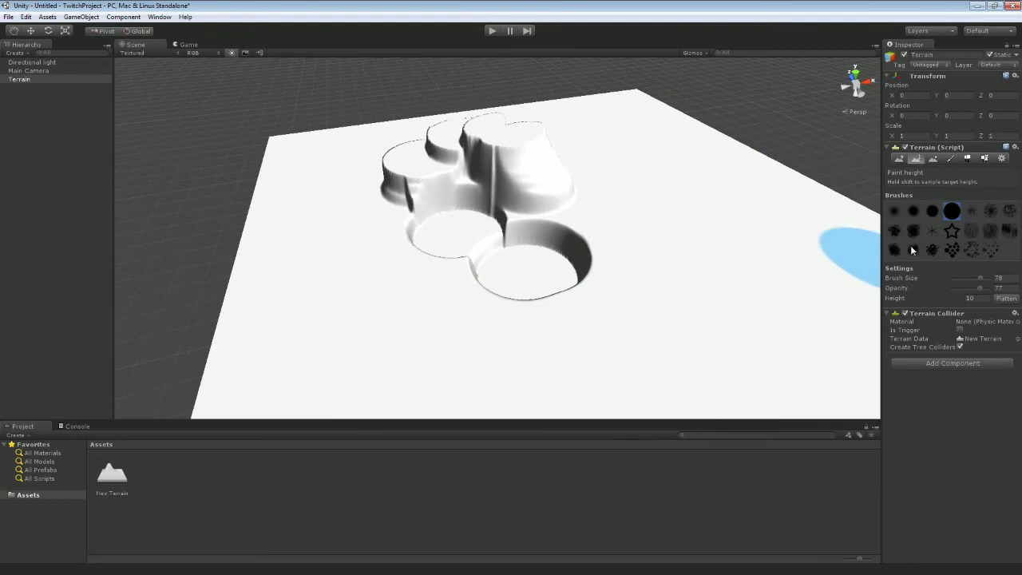
# Set the paint height to 35 and paint a chain of soft mounds across the flat area with the soft round brush
pyautogui.click(951, 231)
pyautogui.click(958, 297)
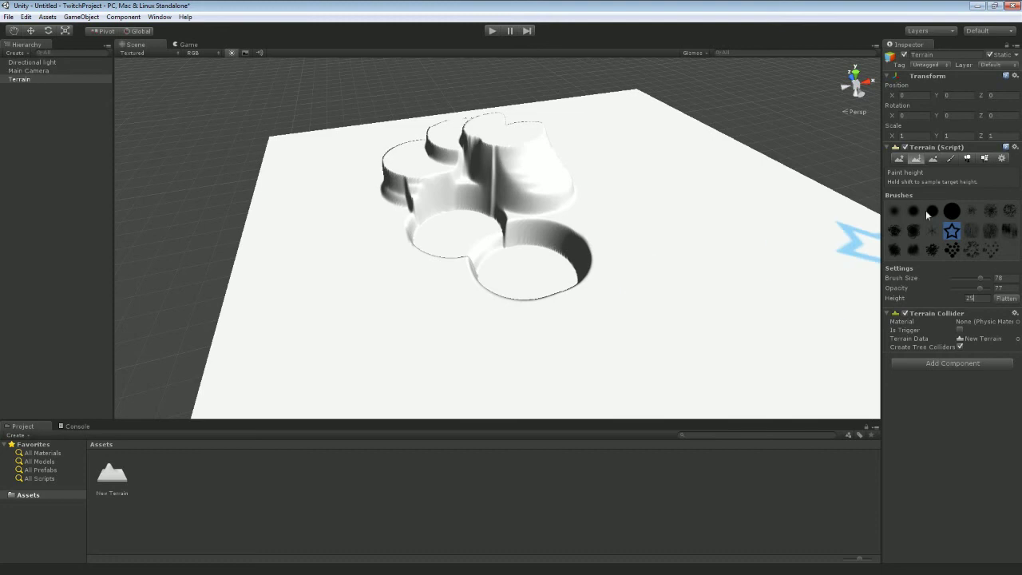
pyautogui.write('3')
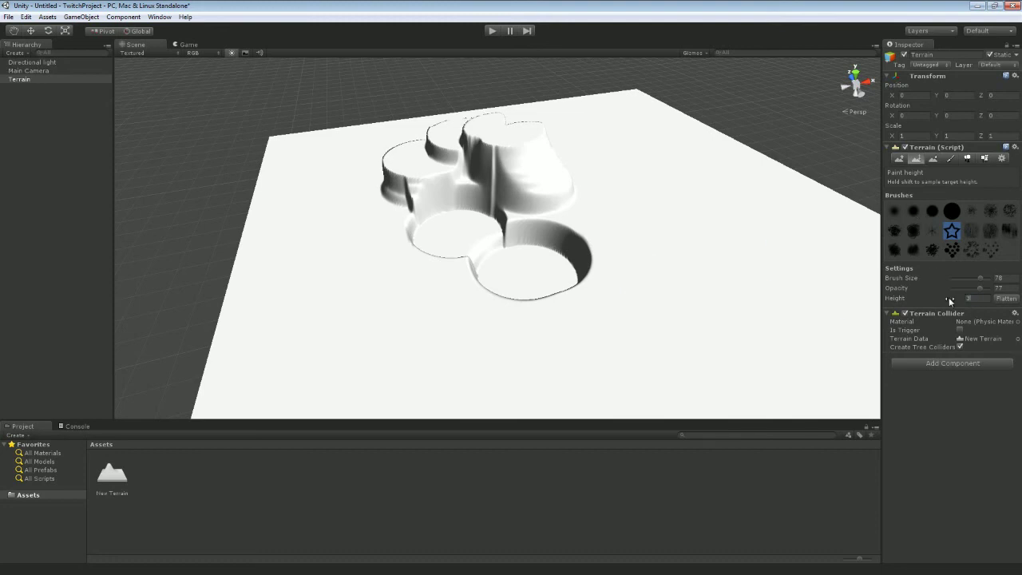
pyautogui.moveTo(705, 256)
pyautogui.mouseDown()
pyautogui.moveTo(776, 301)
pyautogui.moveTo(687, 267)
pyautogui.moveTo(666, 210)
pyautogui.moveTo(663, 257)
pyautogui.moveTo(675, 160)
pyautogui.moveTo(684, 263)
pyautogui.mouseUp()
pyautogui.moveTo(625, 333); pyautogui.dragTo(748, 329, button='right')
pyautogui.moveTo(612, 254); pyautogui.dragTo(662, 286)
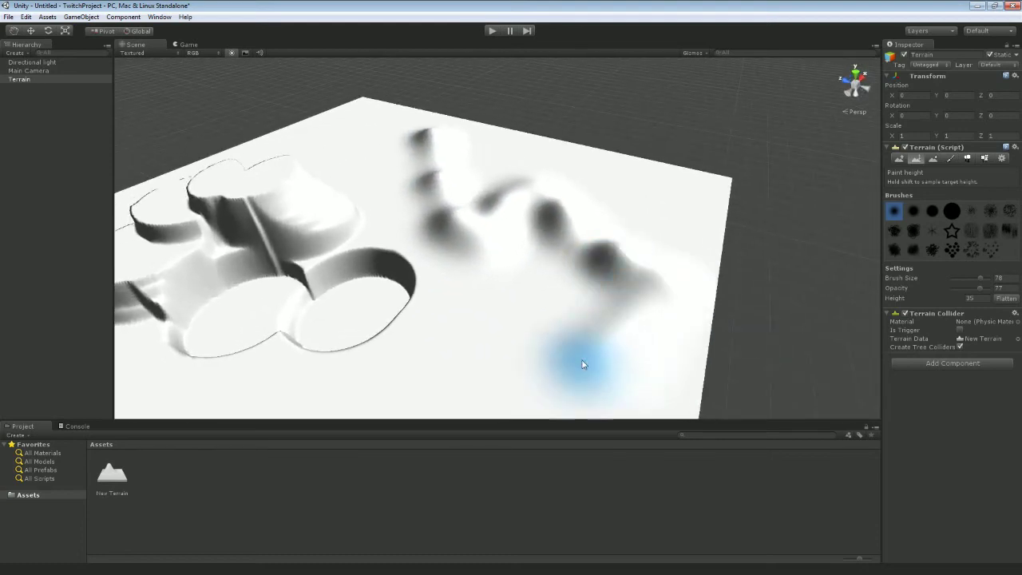
# Paint a flat-topped ridge at height 35 near the terrain's edge and join it to the soft mounds
pyautogui.moveTo(583, 365)
pyautogui.mouseDown()
pyautogui.moveTo(605, 279)
pyautogui.moveTo(616, 269)
pyautogui.moveTo(606, 345)
pyautogui.moveTo(631, 262)
pyautogui.mouseUp()
pyautogui.moveTo(543, 294)
pyautogui.mouseDown(button='right')
pyautogui.moveTo(494, 290)
pyautogui.moveTo(703, 285)
pyautogui.mouseUp(button='right')
pyautogui.moveTo(689, 273); pyautogui.dragTo(714, 276)
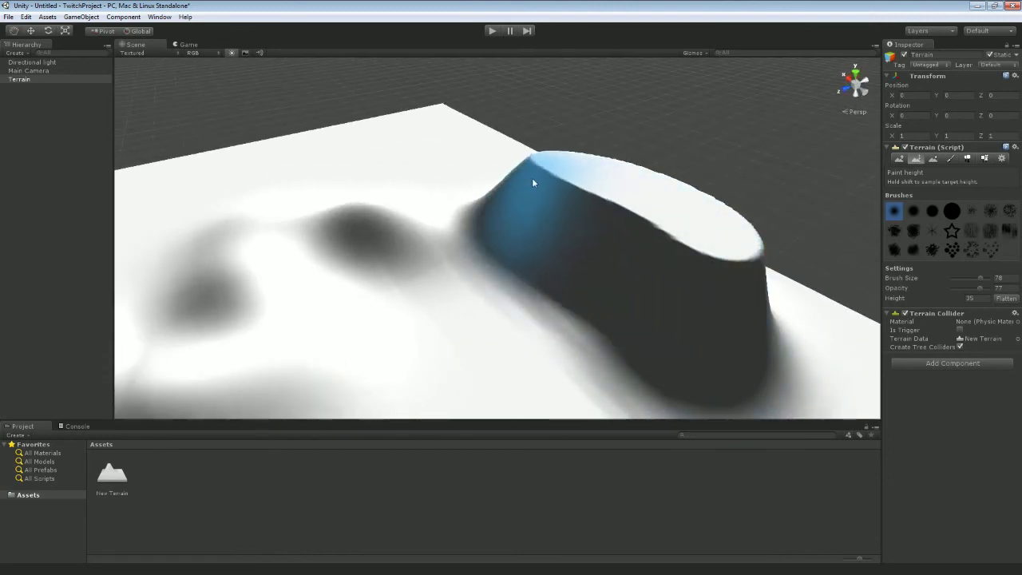
pyautogui.moveTo(646, 297); pyautogui.dragTo(580, 309, button='right')
pyautogui.scroll(-3, 580, 309)
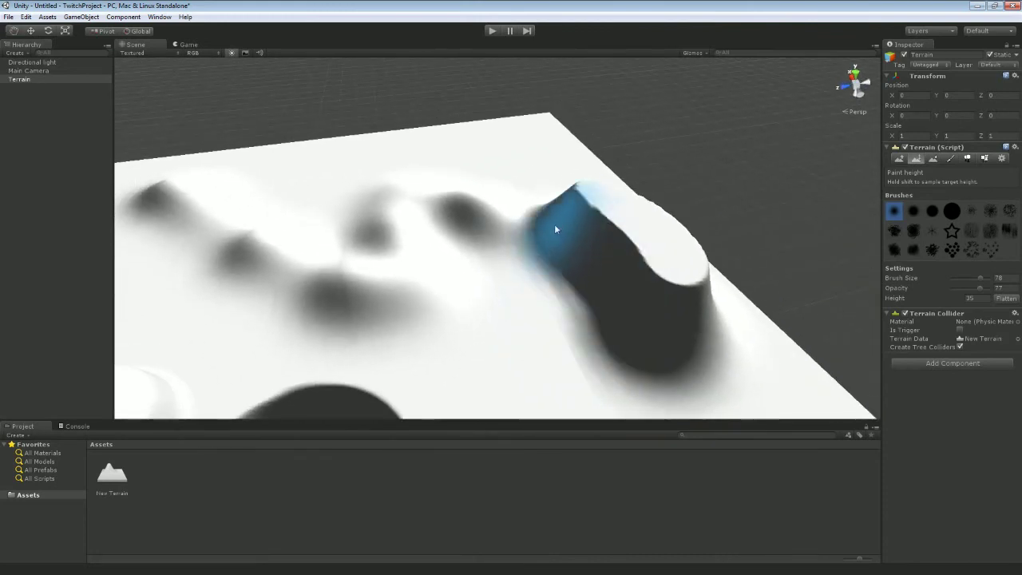
pyautogui.moveTo(508, 238)
pyautogui.mouseDown()
pyautogui.moveTo(444, 214)
pyautogui.moveTo(291, 257)
pyautogui.moveTo(221, 245)
pyautogui.moveTo(253, 269)
pyautogui.moveTo(178, 217)
pyautogui.moveTo(436, 206)
pyautogui.moveTo(404, 255)
pyautogui.moveTo(558, 246)
pyautogui.mouseUp()
pyautogui.moveTo(558, 246)
pyautogui.mouseDown(button='right')
pyautogui.moveTo(673, 303)
pyautogui.moveTo(608, 295)
pyautogui.mouseUp(button='right')
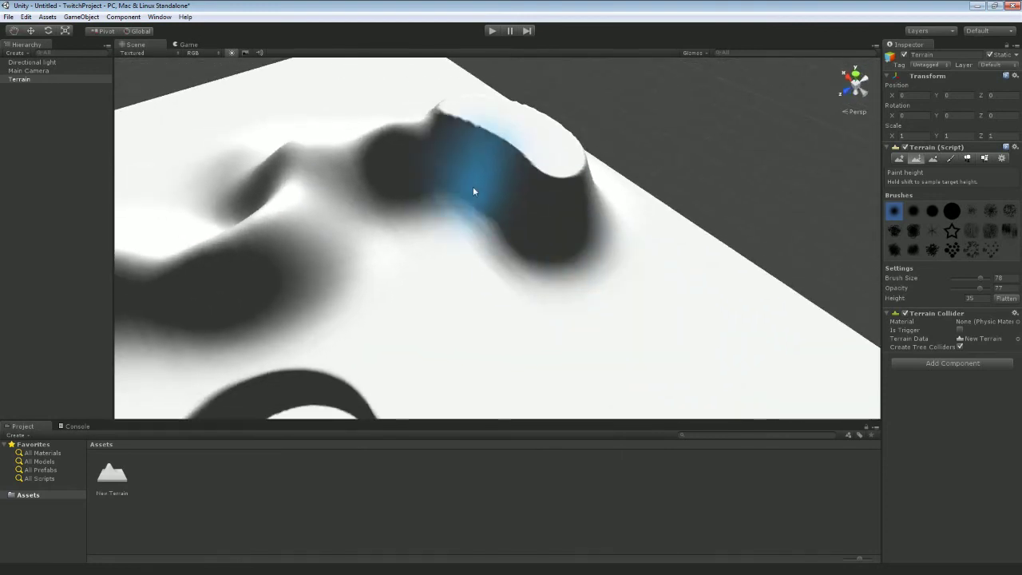
# Extend the height 35 ridges around the rim of the pits, and sample the target height from the low ground
pyautogui.moveTo(474, 189)
pyautogui.mouseDown()
pyautogui.moveTo(520, 244)
pyautogui.moveTo(605, 258)
pyautogui.mouseUp()
pyautogui.moveTo(605, 258)
pyautogui.mouseDown(button='right')
pyautogui.moveTo(480, 283)
pyautogui.moveTo(376, 263)
pyautogui.moveTo(354, 160)
pyautogui.mouseUp(button='right')
pyautogui.moveTo(384, 251)
pyautogui.mouseDown()
pyautogui.moveTo(411, 183)
pyautogui.moveTo(512, 212)
pyautogui.moveTo(604, 210)
pyautogui.moveTo(445, 223)
pyautogui.mouseUp()
pyautogui.moveTo(445, 225)
pyautogui.mouseDown(button='right')
pyautogui.moveTo(290, 251)
pyautogui.moveTo(333, 239)
pyautogui.moveTo(301, 224)
pyautogui.mouseUp(button='right')
pyautogui.moveTo(301, 223)
pyautogui.mouseDown()
pyautogui.moveTo(264, 218)
pyautogui.moveTo(351, 251)
pyautogui.mouseUp()
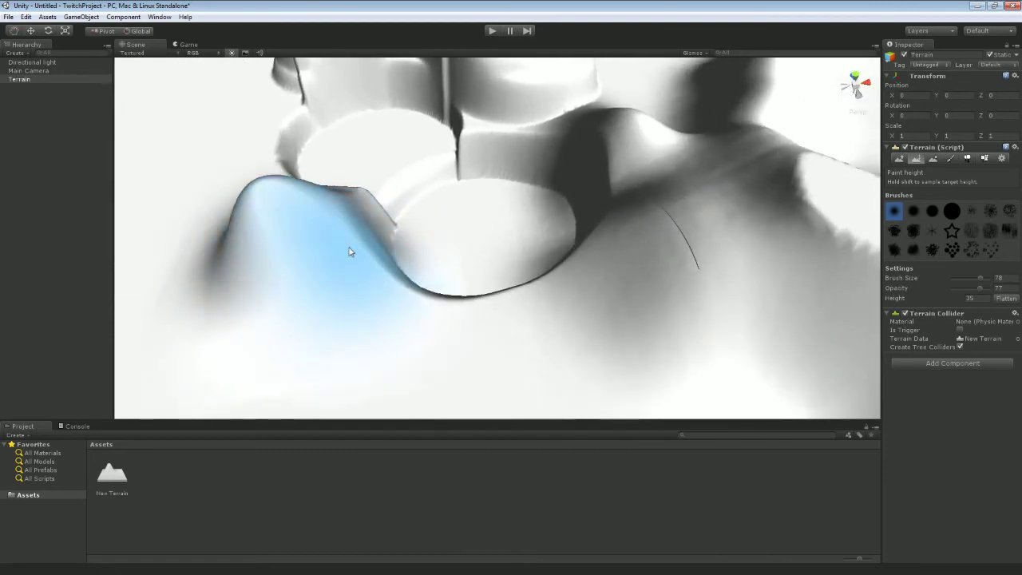
pyautogui.moveTo(352, 251)
pyautogui.mouseDown(button='right')
pyautogui.moveTo(331, 272)
pyautogui.moveTo(397, 314)
pyautogui.mouseUp(button='right')
pyautogui.keyDown('shift'); pyautogui.click(475, 303); pyautogui.keyUp('shift')
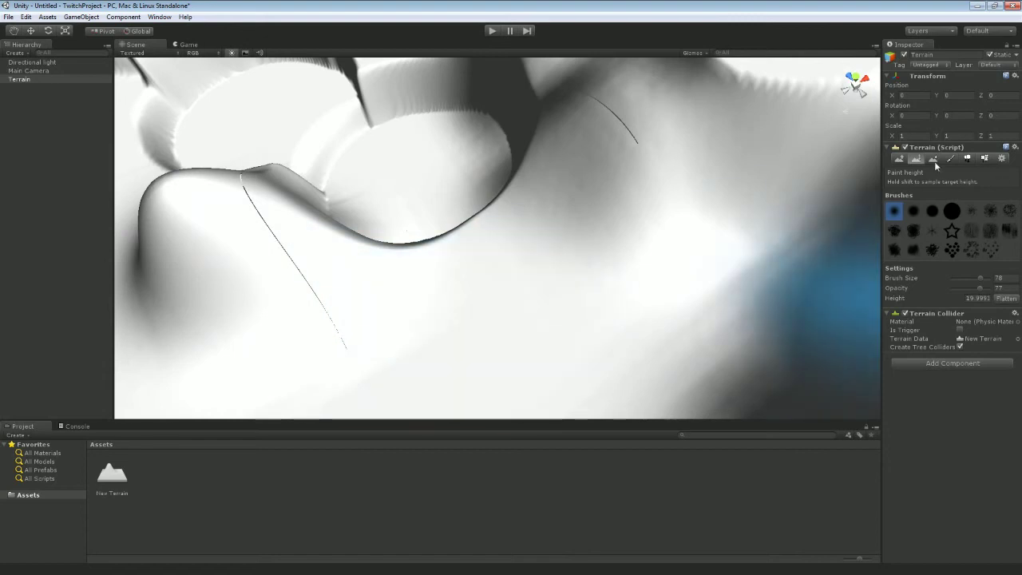
# Raise peaks and long ridges around the pits and plateaus with the Raise / Lower Terrain tool and the soft round brush
pyautogui.click(899, 157)
pyautogui.moveTo(344, 308)
pyautogui.mouseDown()
pyautogui.moveTo(496, 318)
pyautogui.moveTo(538, 288)
pyautogui.moveTo(388, 332)
pyautogui.mouseUp()
pyautogui.moveTo(388, 333); pyautogui.dragTo(219, 221, button='right')
pyautogui.moveTo(286, 279)
pyautogui.mouseDown()
pyautogui.moveTo(255, 292)
pyautogui.moveTo(354, 399)
pyautogui.moveTo(302, 244)
pyautogui.moveTo(298, 263)
pyautogui.moveTo(336, 137)
pyautogui.moveTo(244, 266)
pyautogui.moveTo(256, 205)
pyautogui.moveTo(320, 226)
pyautogui.moveTo(357, 313)
pyautogui.moveTo(377, 114)
pyautogui.moveTo(543, 90)
pyautogui.moveTo(650, 119)
pyautogui.mouseUp()
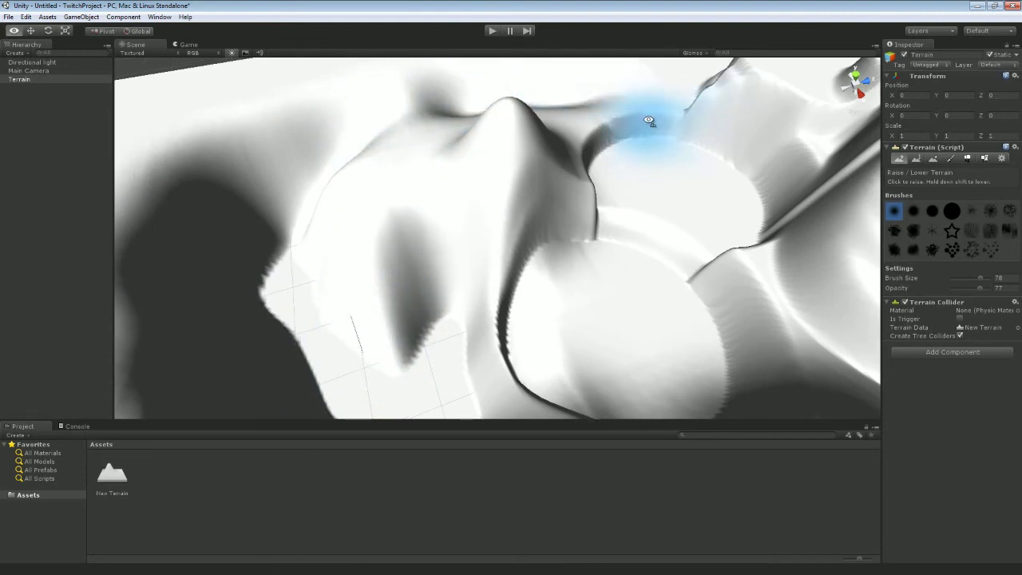
pyautogui.scroll(-5, 502, 210)
pyautogui.moveTo(517, 154)
pyautogui.mouseDown()
pyautogui.moveTo(471, 210)
pyautogui.moveTo(359, 211)
pyautogui.moveTo(525, 210)
pyautogui.moveTo(438, 251)
pyautogui.moveTo(525, 365)
pyautogui.moveTo(566, 354)
pyautogui.moveTo(429, 320)
pyautogui.moveTo(612, 301)
pyautogui.moveTo(673, 312)
pyautogui.moveTo(723, 349)
pyautogui.moveTo(723, 307)
pyautogui.moveTo(793, 377)
pyautogui.moveTo(883, 388)
pyautogui.moveTo(798, 354)
pyautogui.moveTo(776, 354)
pyautogui.moveTo(778, 362)
pyautogui.moveTo(695, 397)
pyautogui.moveTo(643, 383)
pyautogui.mouseUp()
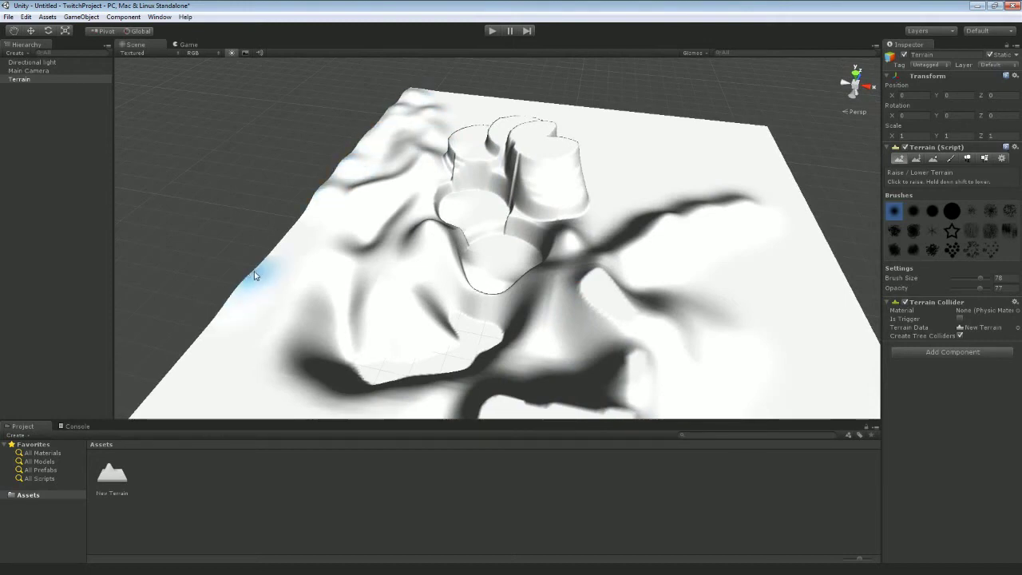
# Raise more low hills along the outer edges of the terrain with the soft round brush
pyautogui.moveTo(174, 358)
pyautogui.mouseDown()
pyautogui.moveTo(321, 297)
pyautogui.moveTo(406, 229)
pyautogui.mouseUp()
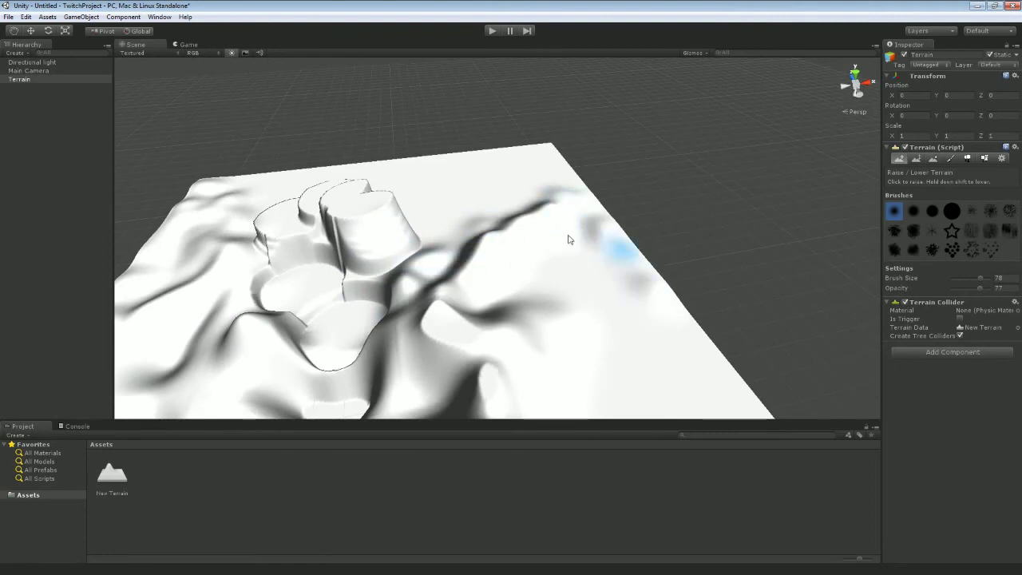
pyautogui.moveTo(590, 203)
pyautogui.mouseDown()
pyautogui.moveTo(637, 256)
pyautogui.moveTo(605, 220)
pyautogui.moveTo(549, 214)
pyautogui.mouseUp()
pyautogui.moveTo(548, 157)
pyautogui.keyDown('alt'); pyautogui.mouseDown()
pyautogui.moveTo(365, 299)
pyautogui.moveTo(305, 205)
pyautogui.moveTo(399, 296)
pyautogui.moveTo(358, 265)
pyautogui.mouseUp(); pyautogui.keyUp('alt')
pyautogui.scroll(10, 497, 219)
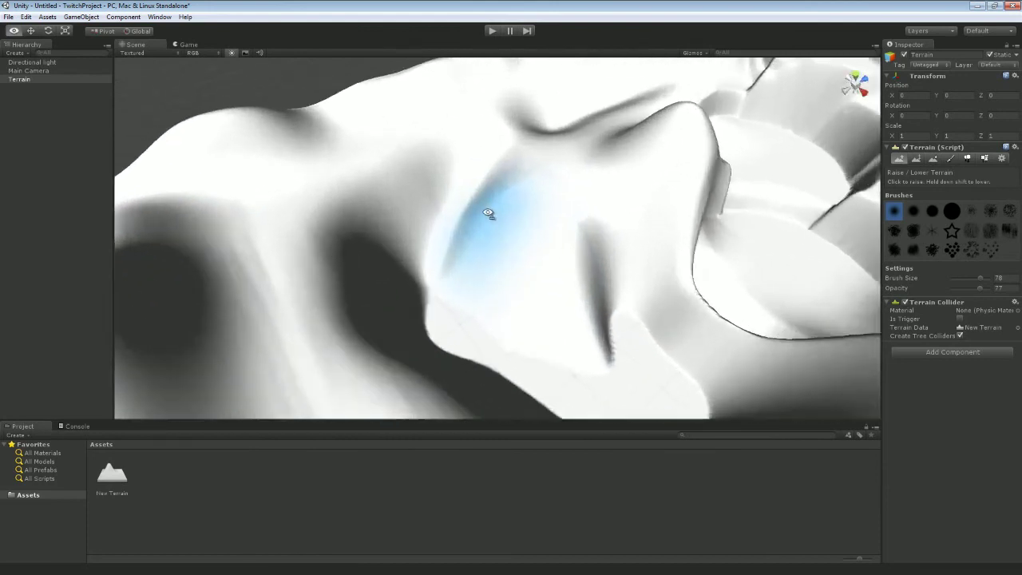
# Smooth the jagged base of the pit wall with the Smooth Height tool at brush size 17 and opacity 29
pyautogui.moveTo(486, 213)
pyautogui.keyDown('alt'); pyautogui.mouseDown()
pyautogui.moveTo(628, 171)
pyautogui.moveTo(536, 114)
pyautogui.moveTo(577, 87)
pyautogui.moveTo(723, 102)
pyautogui.moveTo(615, 274)
pyautogui.moveTo(285, 296)
pyautogui.mouseUp(); pyautogui.keyUp('alt')
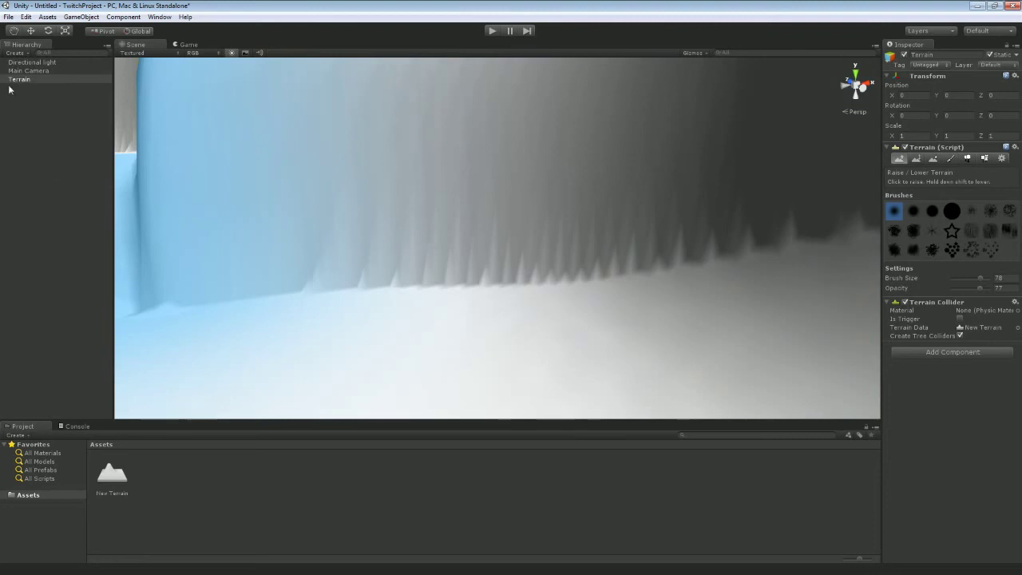
pyautogui.click(18, 80)
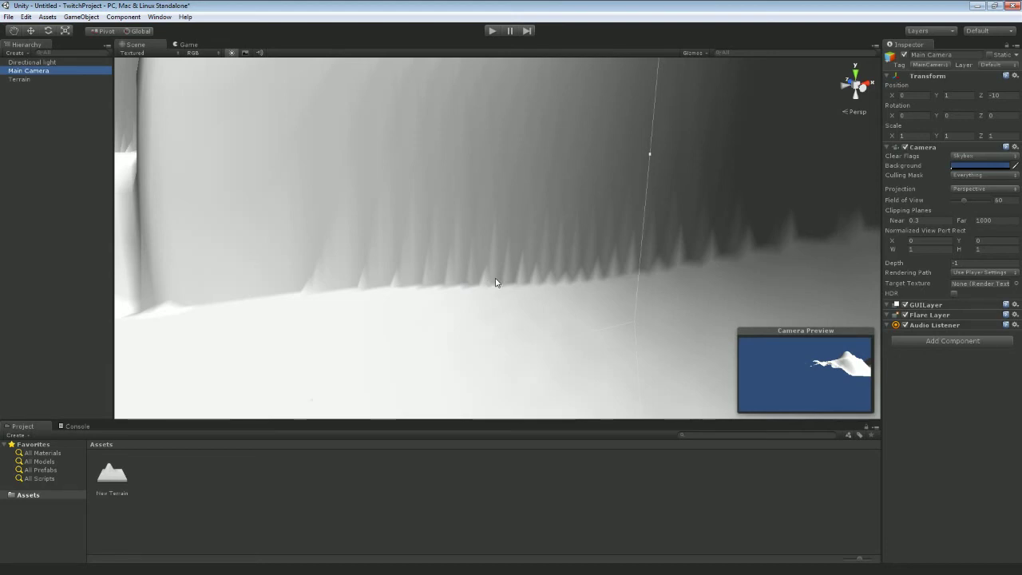
pyautogui.moveTo(500, 287); pyautogui.dragTo(378, 167, button='right')
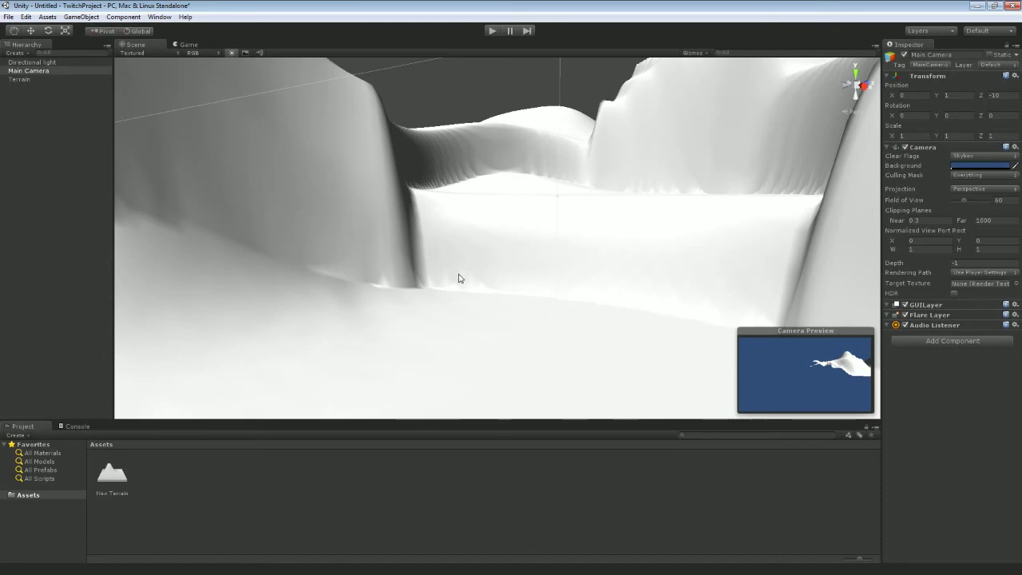
pyautogui.moveTo(459, 278); pyautogui.dragTo(379, 267, button='right')
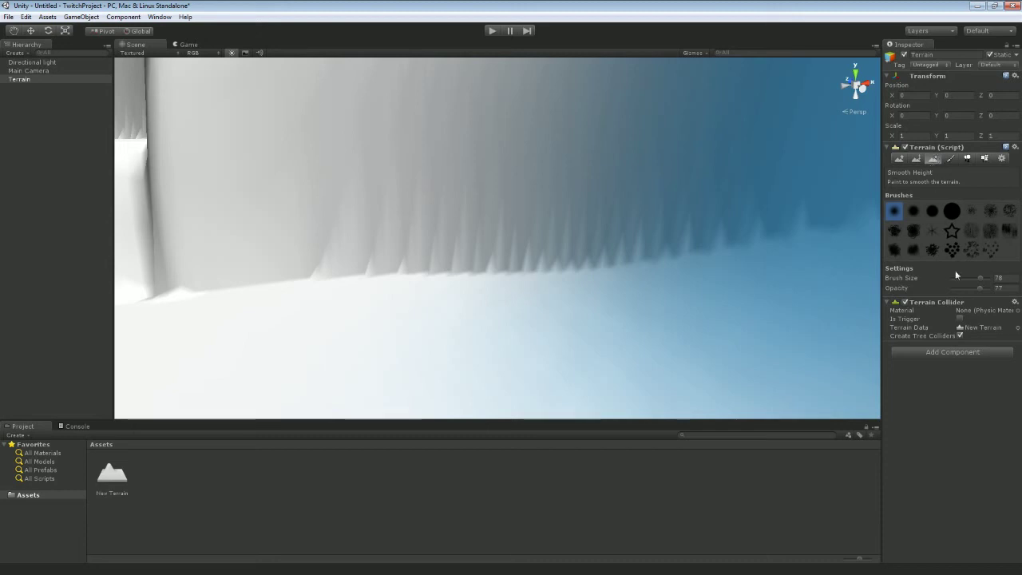
pyautogui.moveTo(962, 277); pyautogui.dragTo(963, 286)
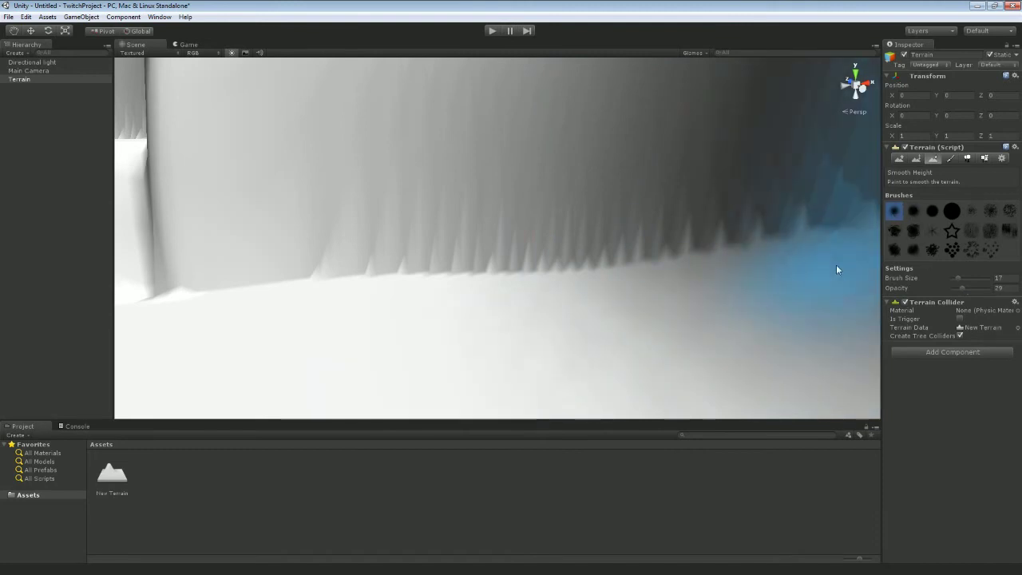
pyautogui.moveTo(837, 270)
pyautogui.mouseDown()
pyautogui.moveTo(365, 279)
pyautogui.moveTo(500, 277)
pyautogui.moveTo(406, 263)
pyautogui.moveTo(693, 258)
pyautogui.moveTo(309, 265)
pyautogui.moveTo(742, 229)
pyautogui.moveTo(194, 417)
pyautogui.moveTo(520, 408)
pyautogui.mouseUp()
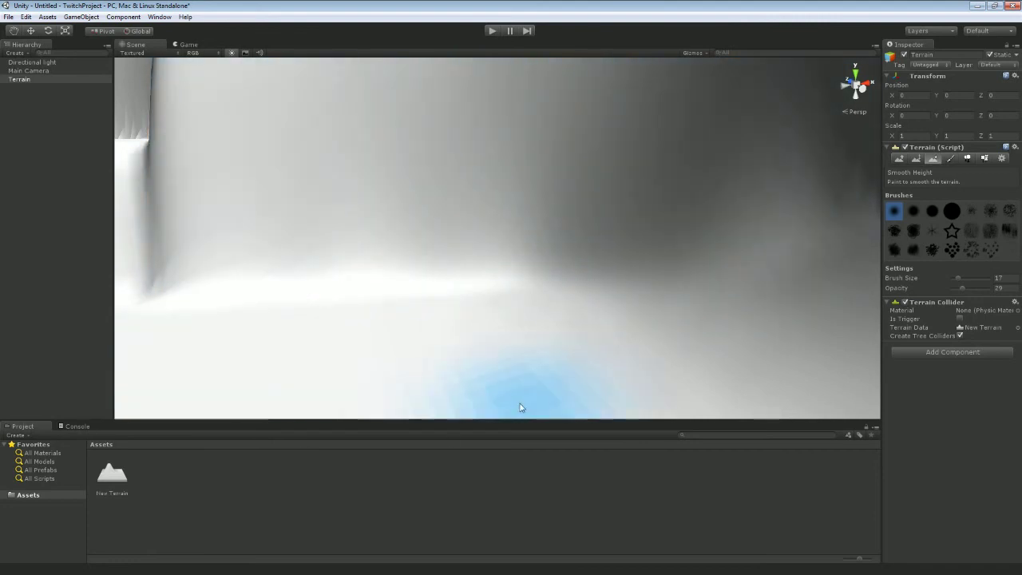
# Smooth the remaining jagged walls, corners and upper rim around the pit with the Smooth Height brush
pyautogui.keyDown('alt'); pyautogui.moveTo(492, 360); pyautogui.dragTo(664, 362); pyautogui.keyUp('alt')
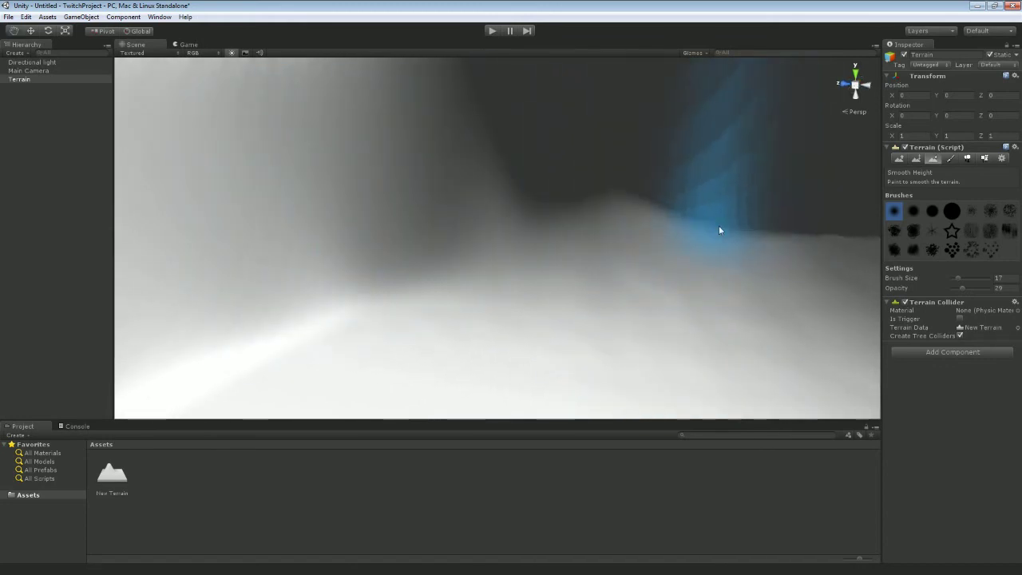
pyautogui.moveTo(718, 230)
pyautogui.keyDown('alt'); pyautogui.mouseDown()
pyautogui.moveTo(235, 292)
pyautogui.moveTo(206, 313)
pyautogui.moveTo(197, 296)
pyautogui.moveTo(180, 298)
pyautogui.moveTo(276, 251)
pyautogui.mouseUp(); pyautogui.keyUp('alt')
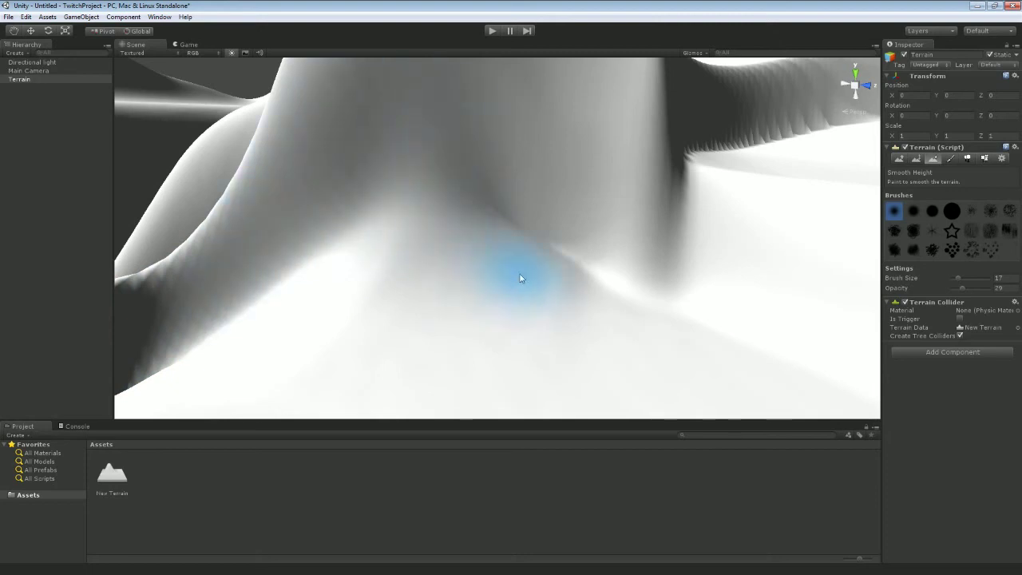
pyautogui.moveTo(520, 278)
pyautogui.keyDown('alt'); pyautogui.mouseDown()
pyautogui.moveTo(395, 254)
pyautogui.moveTo(356, 201)
pyautogui.mouseUp(); pyautogui.keyUp('alt')
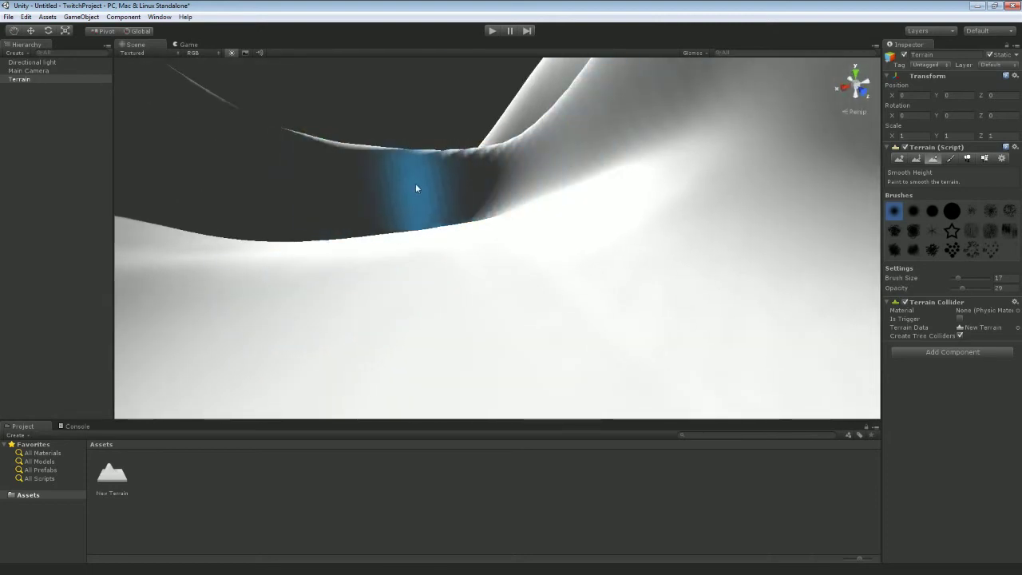
pyautogui.moveTo(456, 160)
pyautogui.keyDown('alt'); pyautogui.mouseDown()
pyautogui.moveTo(525, 207)
pyautogui.moveTo(710, 125)
pyautogui.moveTo(570, 189)
pyautogui.moveTo(417, 155)
pyautogui.moveTo(522, 148)
pyautogui.moveTo(382, 169)
pyautogui.moveTo(540, 169)
pyautogui.moveTo(495, 303)
pyautogui.moveTo(678, 230)
pyautogui.mouseUp(); pyautogui.keyUp('alt')
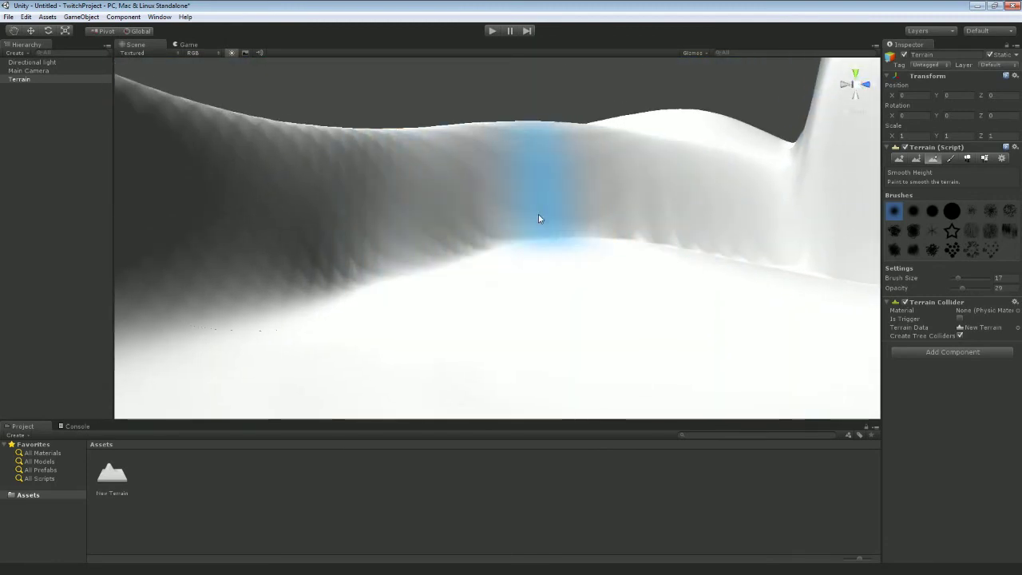
pyautogui.moveTo(538, 214)
pyautogui.mouseDown()
pyautogui.moveTo(273, 264)
pyautogui.moveTo(542, 214)
pyautogui.moveTo(744, 279)
pyautogui.moveTo(502, 237)
pyautogui.moveTo(343, 333)
pyautogui.moveTo(445, 178)
pyautogui.moveTo(220, 128)
pyautogui.moveTo(357, 176)
pyautogui.moveTo(410, 256)
pyautogui.moveTo(294, 229)
pyautogui.mouseUp()
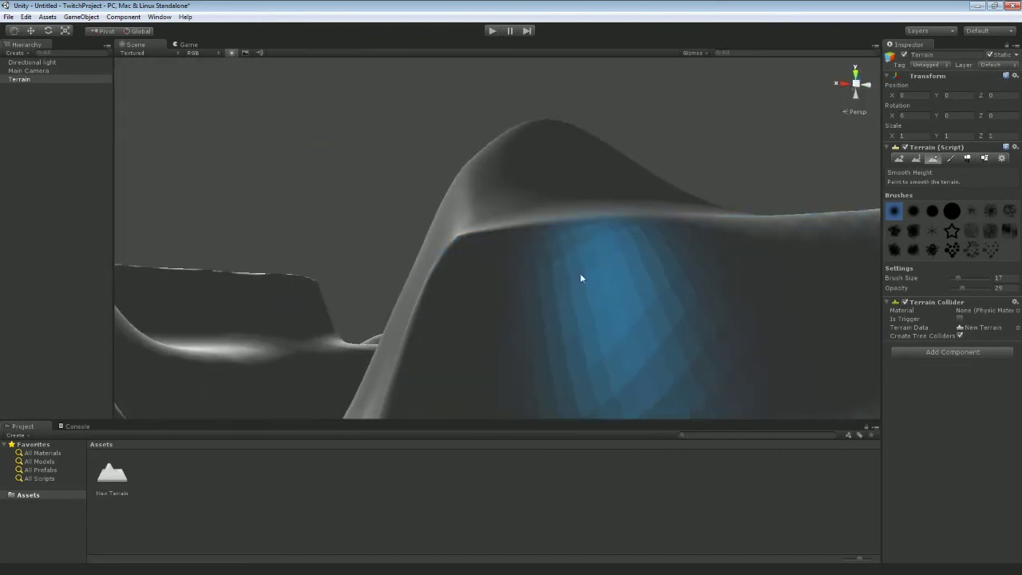
pyautogui.moveTo(581, 278)
pyautogui.keyDown('alt'); pyautogui.mouseDown()
pyautogui.moveTo(522, 407)
pyautogui.moveTo(541, 395)
pyautogui.moveTo(484, 394)
pyautogui.moveTo(426, 349)
pyautogui.moveTo(383, 349)
pyautogui.moveTo(292, 410)
pyautogui.moveTo(181, 414)
pyautogui.moveTo(407, 315)
pyautogui.mouseUp(); pyautogui.keyUp('alt')
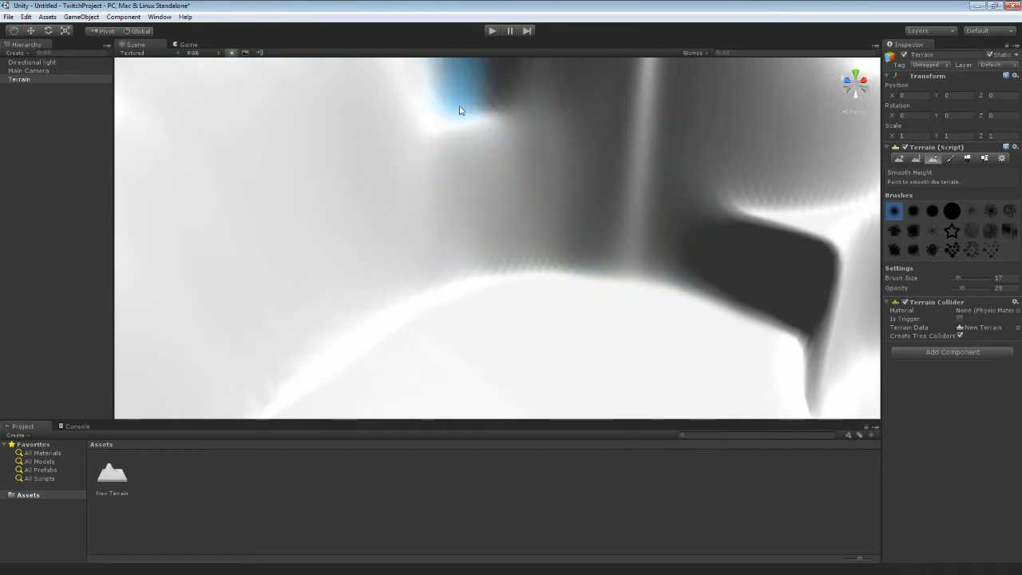
# Smooth the steep sides and serrated top edges of the stepped plateaus with the Smooth Height brush
pyautogui.moveTo(459, 109)
pyautogui.keyDown('alt'); pyautogui.mouseDown()
pyautogui.moveTo(541, 290)
pyautogui.moveTo(438, 297)
pyautogui.mouseUp(); pyautogui.keyUp('alt')
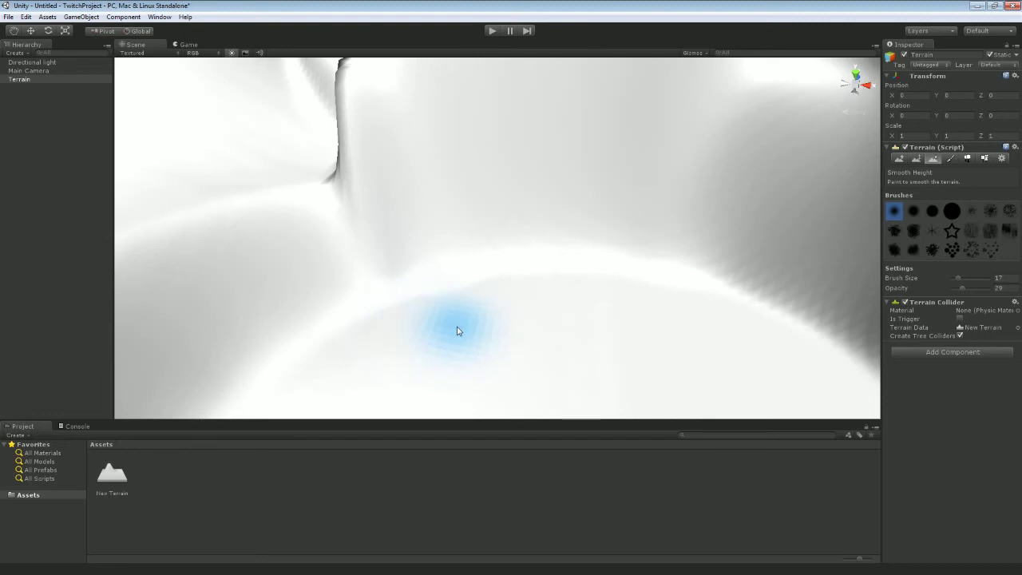
pyautogui.moveTo(458, 329)
pyautogui.keyDown('alt'); pyautogui.mouseDown()
pyautogui.moveTo(401, 237)
pyautogui.moveTo(445, 234)
pyautogui.moveTo(678, 290)
pyautogui.moveTo(609, 232)
pyautogui.moveTo(451, 242)
pyautogui.moveTo(664, 304)
pyautogui.moveTo(411, 322)
pyautogui.moveTo(429, 225)
pyautogui.moveTo(714, 224)
pyautogui.moveTo(714, 277)
pyautogui.mouseUp(); pyautogui.keyUp('alt')
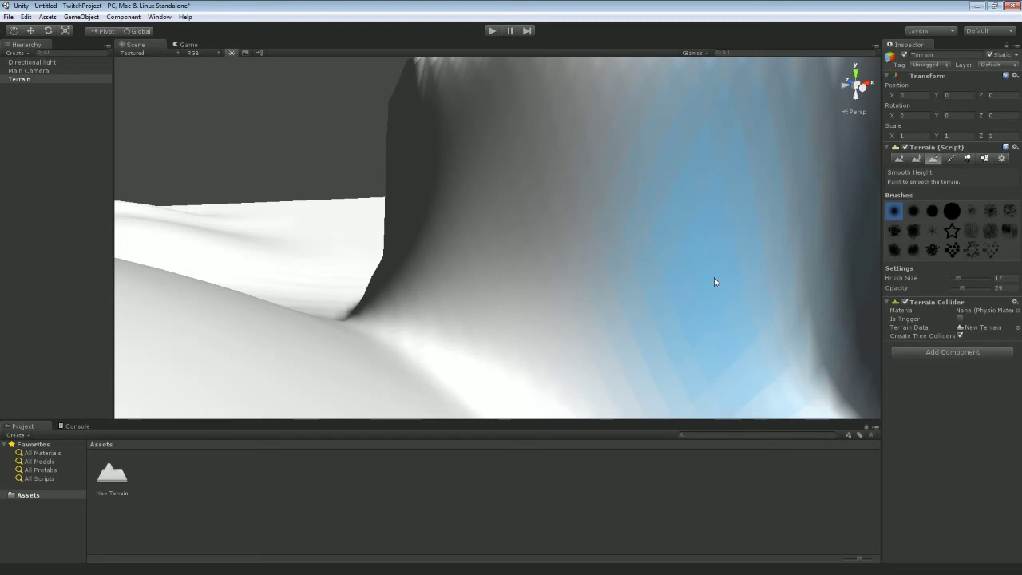
pyautogui.moveTo(714, 277)
pyautogui.keyDown('alt'); pyautogui.mouseDown()
pyautogui.moveTo(593, 264)
pyautogui.moveTo(478, 185)
pyautogui.mouseUp(); pyautogui.keyUp('alt')
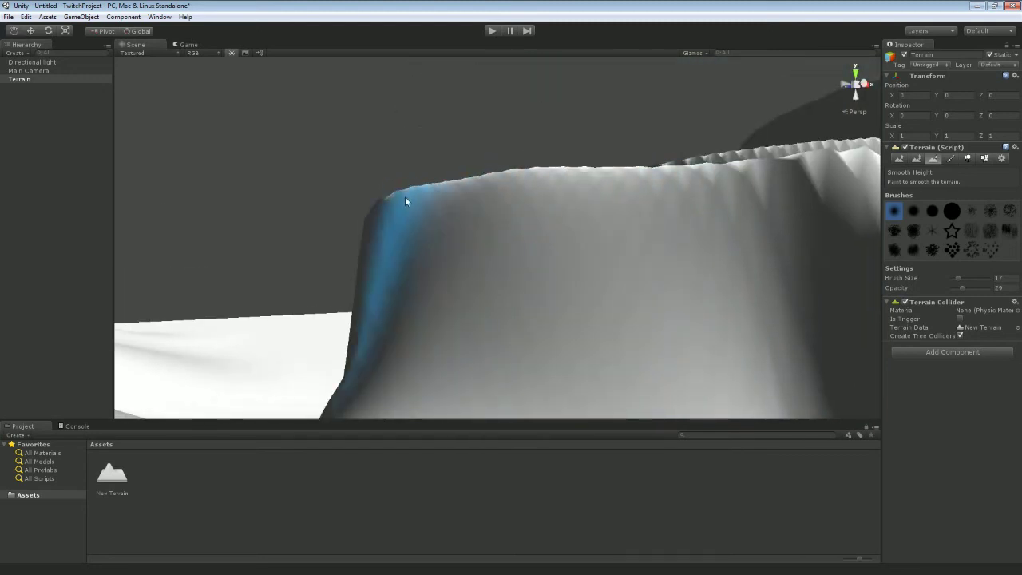
pyautogui.moveTo(405, 202)
pyautogui.mouseDown()
pyautogui.moveTo(667, 170)
pyautogui.moveTo(685, 200)
pyautogui.moveTo(625, 224)
pyautogui.moveTo(703, 156)
pyautogui.mouseUp()
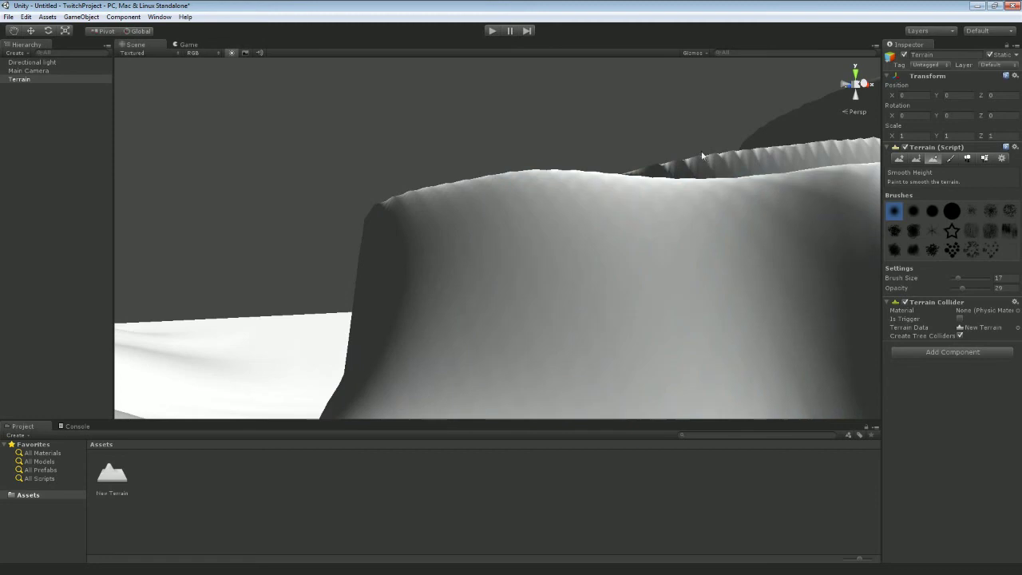
pyautogui.moveTo(740, 213)
pyautogui.keyDown('alt'); pyautogui.mouseDown()
pyautogui.moveTo(657, 168)
pyautogui.moveTo(709, 355)
pyautogui.moveTo(289, 219)
pyautogui.moveTo(324, 242)
pyautogui.moveTo(171, 335)
pyautogui.moveTo(280, 216)
pyautogui.moveTo(475, 157)
pyautogui.moveTo(730, 160)
pyautogui.mouseUp(); pyautogui.keyUp('alt')
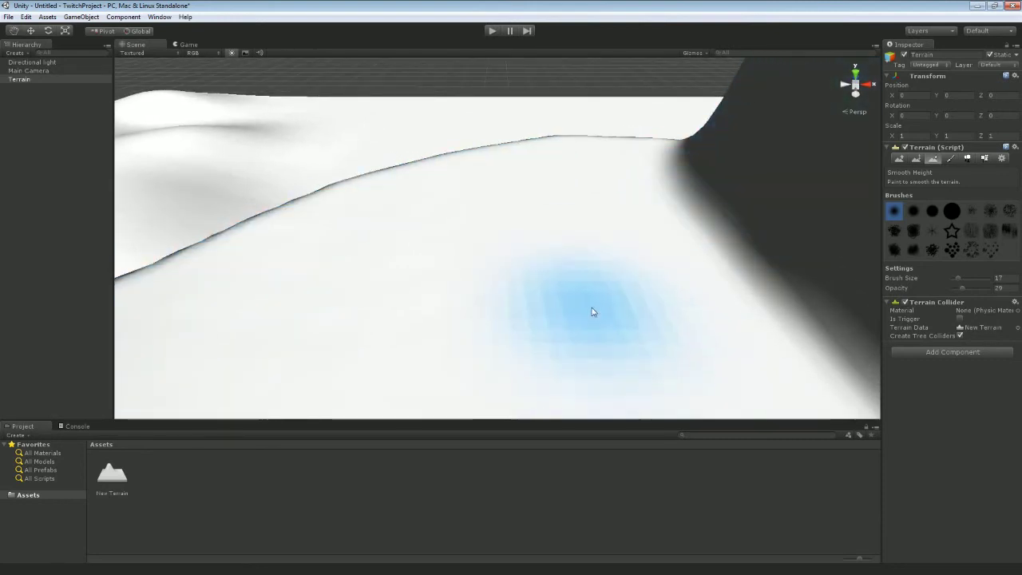
# Smooth the serrated top edge and the steep outer wall of the tallest plateau with the Smooth Height brush
pyautogui.moveTo(593, 313)
pyautogui.keyDown('alt'); pyautogui.mouseDown()
pyautogui.moveTo(798, 199)
pyautogui.moveTo(750, 190)
pyautogui.mouseUp(); pyautogui.keyUp('alt')
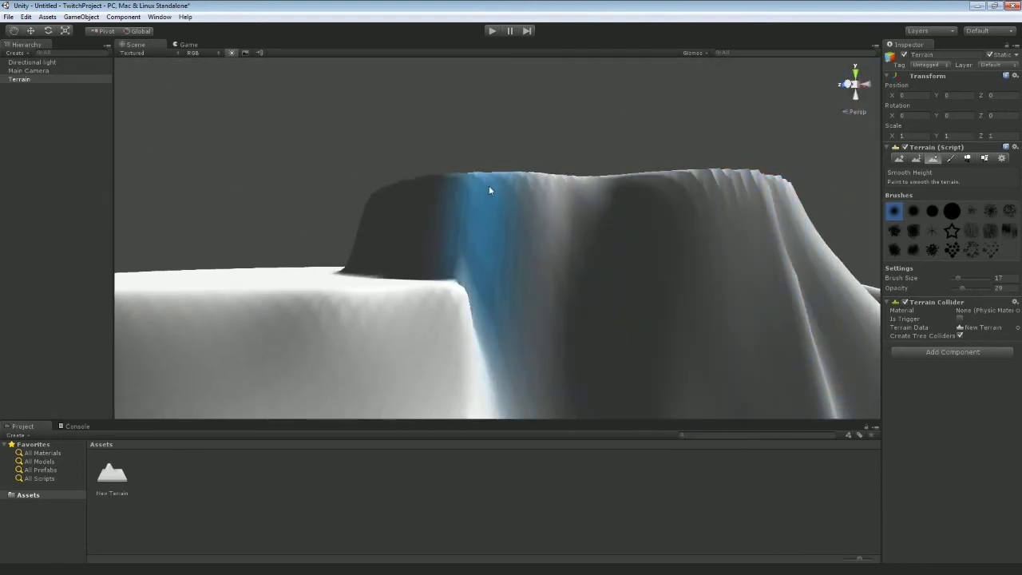
pyautogui.moveTo(489, 190)
pyautogui.mouseDown()
pyautogui.moveTo(764, 192)
pyautogui.moveTo(424, 238)
pyautogui.moveTo(575, 297)
pyautogui.moveTo(719, 300)
pyautogui.mouseUp()
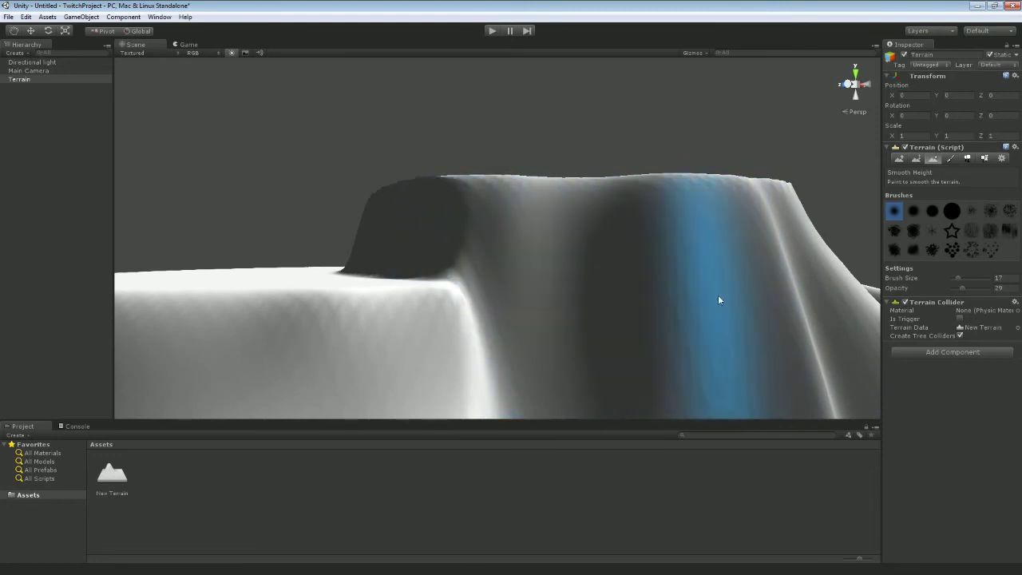
pyautogui.moveTo(566, 288)
pyautogui.mouseDown(button='right')
pyautogui.moveTo(593, 287)
pyautogui.moveTo(564, 349)
pyautogui.moveTo(536, 339)
pyautogui.mouseUp(button='right')
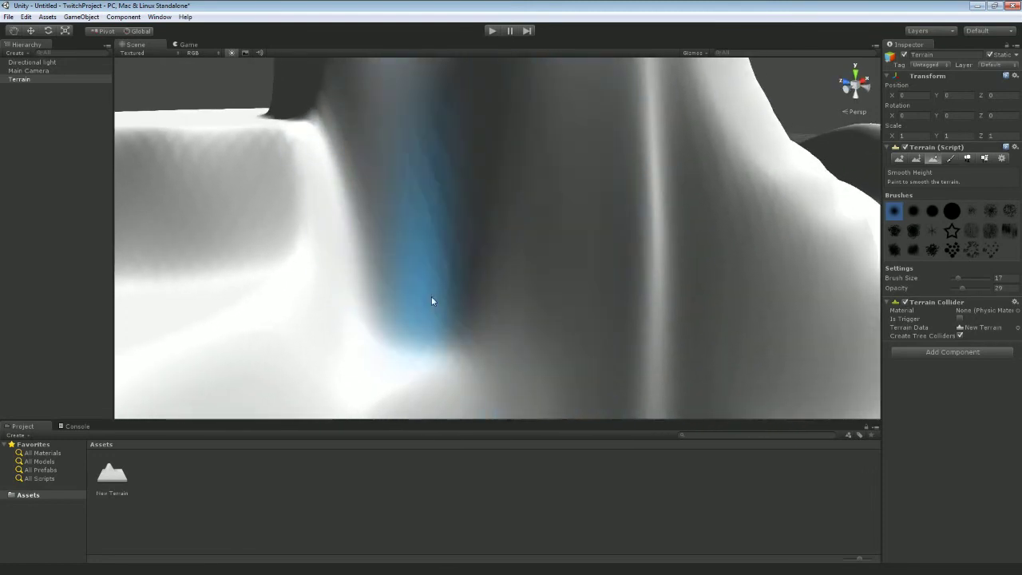
pyautogui.moveTo(431, 301); pyautogui.dragTo(471, 351, button='right')
pyautogui.press('s')
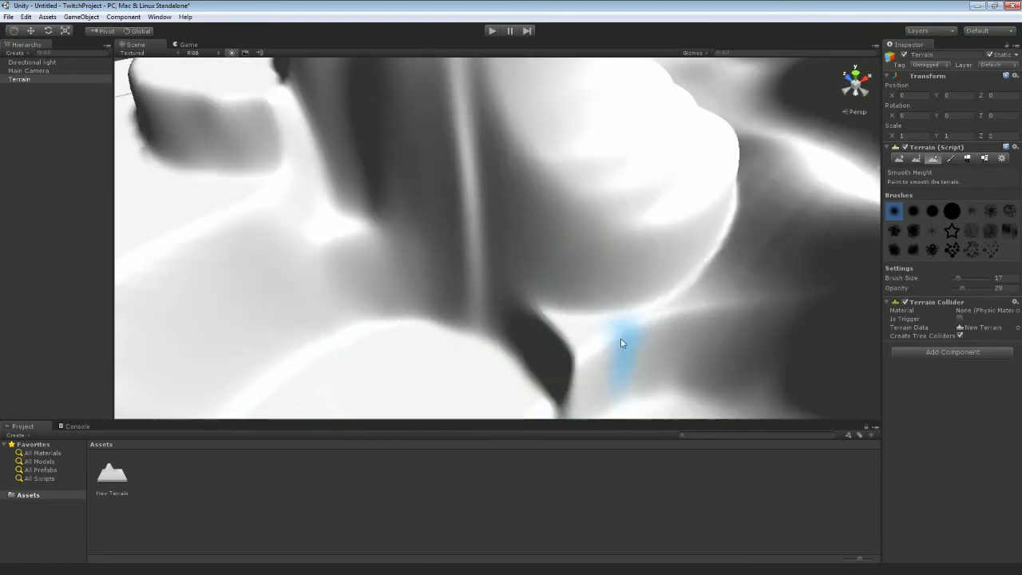
# Smooth the remaining rough rim and vertical folds on the tall plateau's side with the Smooth Height brush
pyautogui.moveTo(616, 315)
pyautogui.mouseDown(button='right')
pyautogui.moveTo(479, 229)
pyautogui.moveTo(543, 225)
pyautogui.mouseUp(button='right')
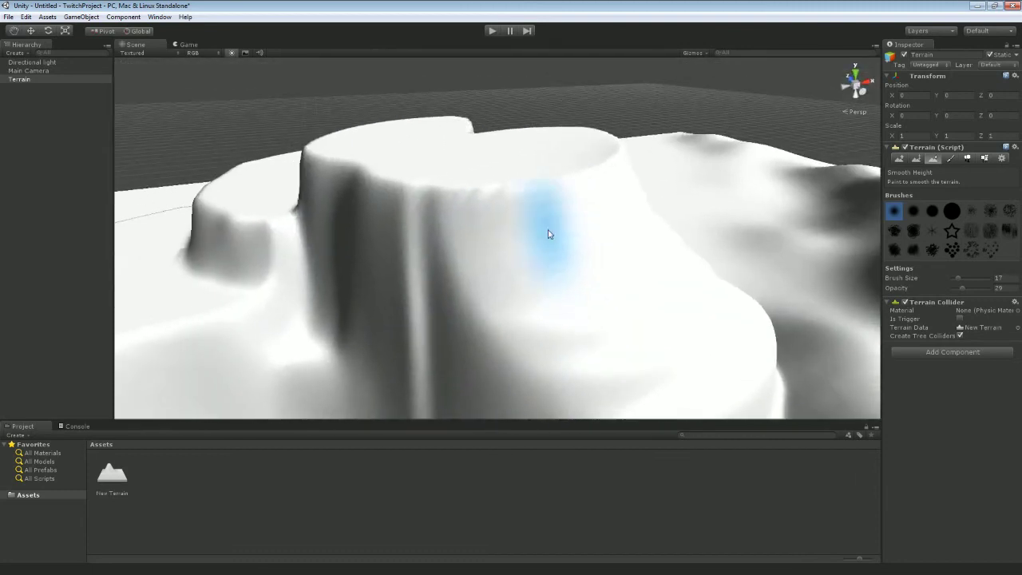
pyautogui.moveTo(587, 259)
pyautogui.mouseDown(button='right')
pyautogui.moveTo(521, 231)
pyautogui.moveTo(533, 233)
pyautogui.mouseUp(button='right')
pyautogui.press('w')
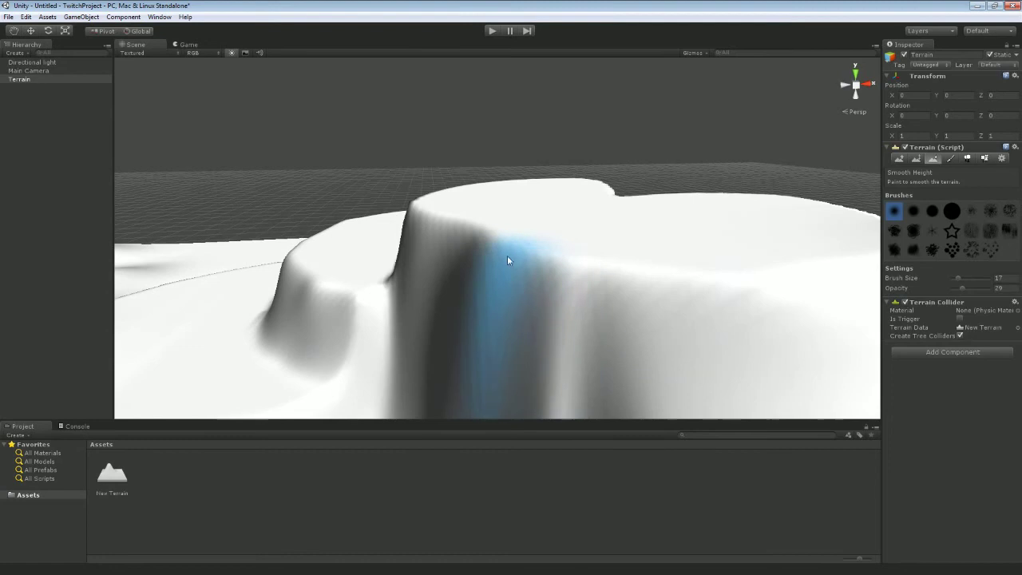
pyautogui.moveTo(502, 281)
pyautogui.mouseDown()
pyautogui.moveTo(501, 326)
pyautogui.moveTo(594, 352)
pyautogui.moveTo(567, 309)
pyautogui.moveTo(416, 239)
pyautogui.moveTo(500, 320)
pyautogui.mouseUp()
pyautogui.moveTo(500, 319)
pyautogui.mouseDown(button='right')
pyautogui.moveTo(427, 369)
pyautogui.moveTo(317, 372)
pyautogui.moveTo(365, 364)
pyautogui.moveTo(623, 388)
pyautogui.moveTo(604, 279)
pyautogui.mouseUp(button='right')
pyautogui.moveTo(570, 254)
pyautogui.mouseDown()
pyautogui.moveTo(612, 272)
pyautogui.moveTo(671, 141)
pyautogui.moveTo(513, 254)
pyautogui.moveTo(296, 119)
pyautogui.moveTo(516, 250)
pyautogui.mouseUp()
pyautogui.moveTo(516, 251)
pyautogui.mouseDown(button='right')
pyautogui.moveTo(183, 270)
pyautogui.moveTo(641, 283)
pyautogui.moveTo(383, 137)
pyautogui.mouseUp(button='right')
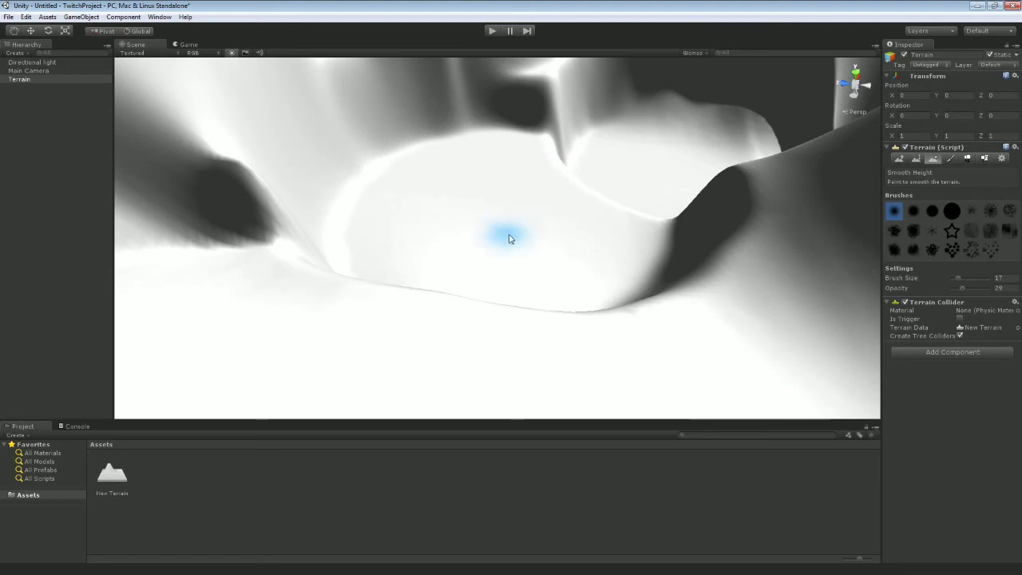
# Enlarge the Smooth Height brush to size 100 and inspect the pits, ridges and plateaus across the whole terrain
pyautogui.moveTo(504, 232); pyautogui.dragTo(509, 139, button='right')
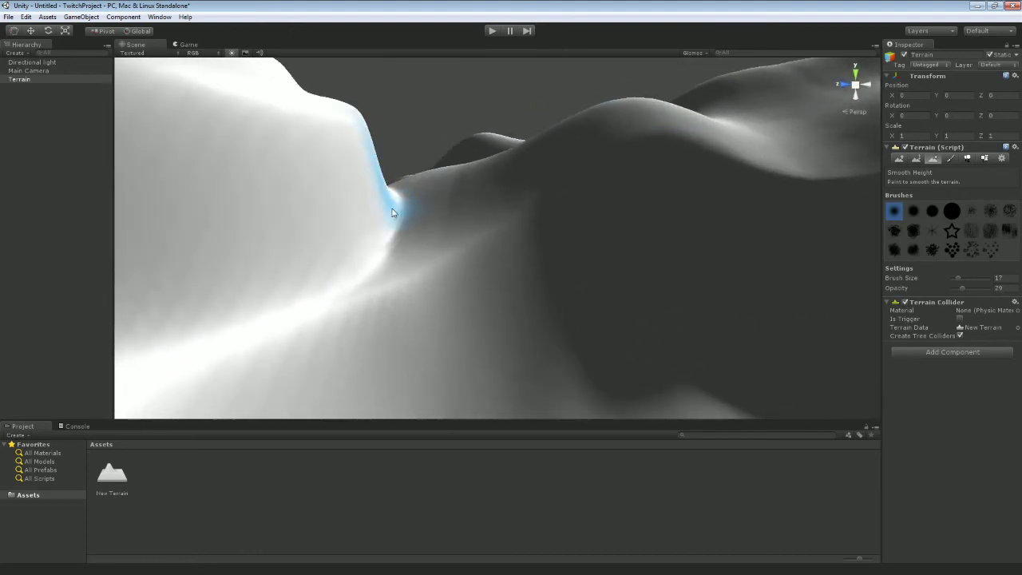
pyautogui.moveTo(392, 240)
pyautogui.mouseDown(button='right')
pyautogui.moveTo(415, 312)
pyautogui.moveTo(373, 353)
pyautogui.mouseUp(button='right')
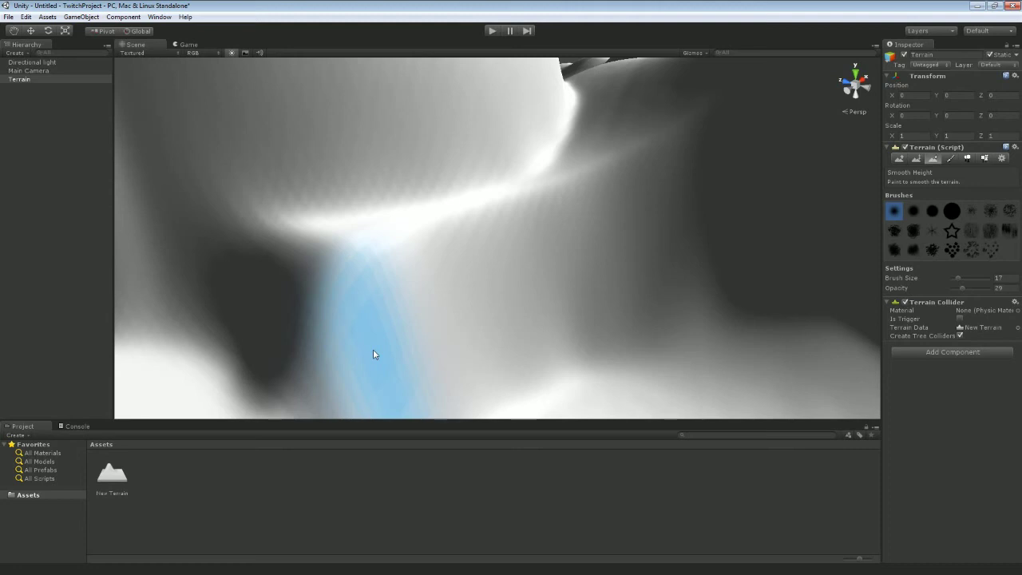
pyautogui.moveTo(373, 354); pyautogui.dragTo(511, 203, button='right')
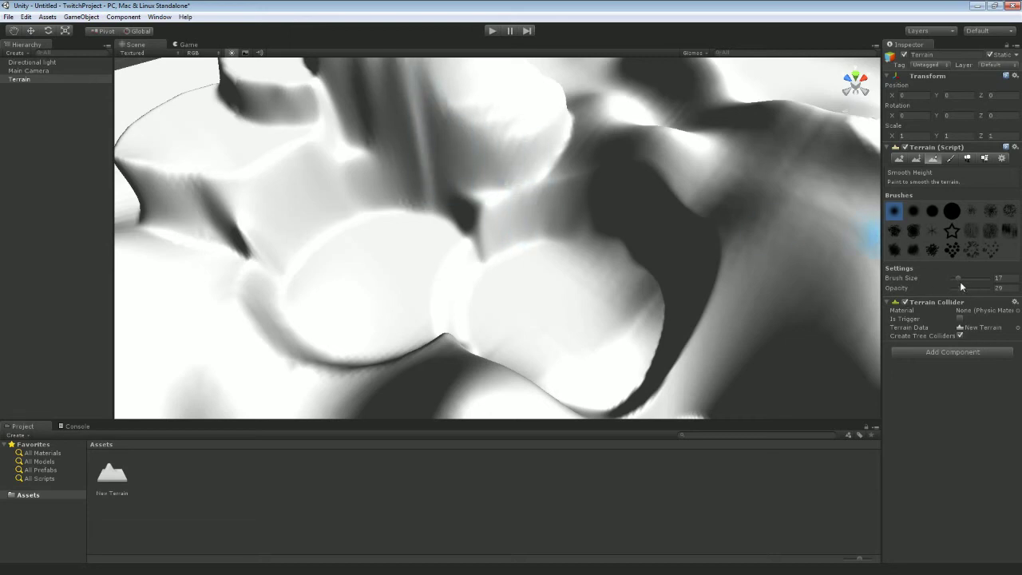
pyautogui.moveTo(958, 278)
pyautogui.mouseDown()
pyautogui.moveTo(948, 278)
pyautogui.moveTo(991, 278)
pyautogui.mouseUp()
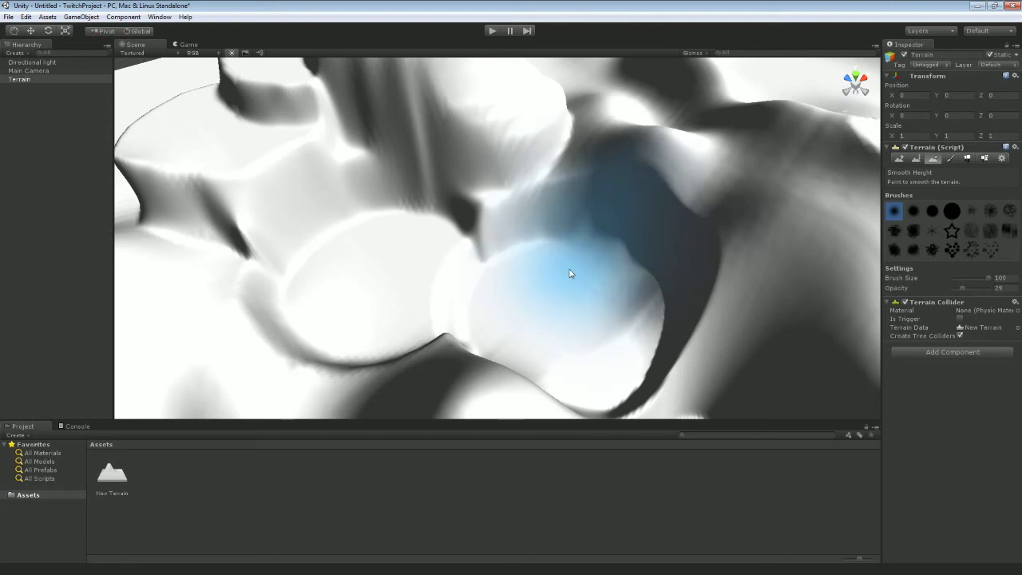
pyautogui.moveTo(571, 277)
pyautogui.mouseDown(button='right')
pyautogui.moveTo(551, 297)
pyautogui.moveTo(504, 172)
pyautogui.mouseUp(button='right')
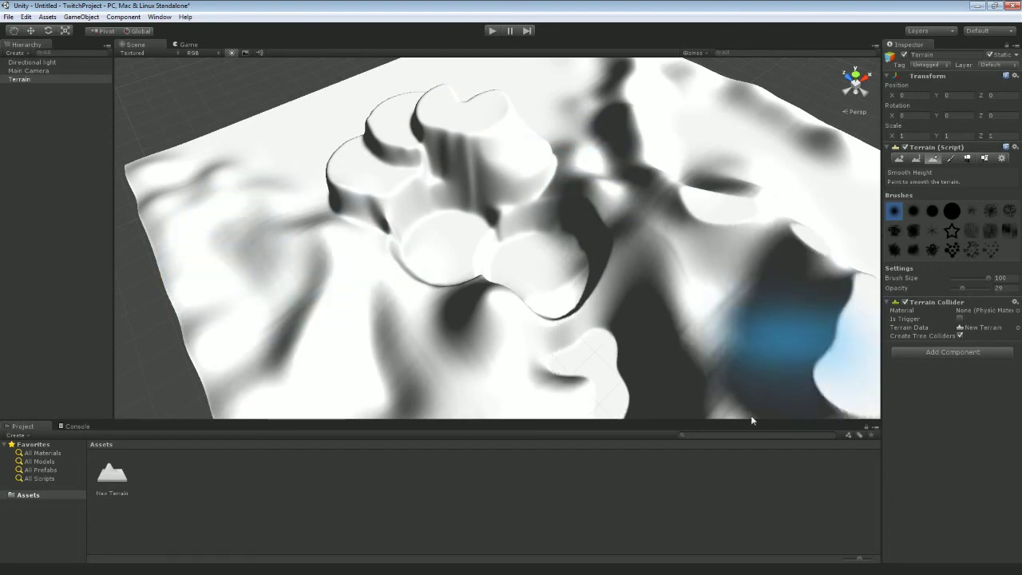
pyautogui.moveTo(616, 297); pyautogui.dragTo(787, 297, button='right')
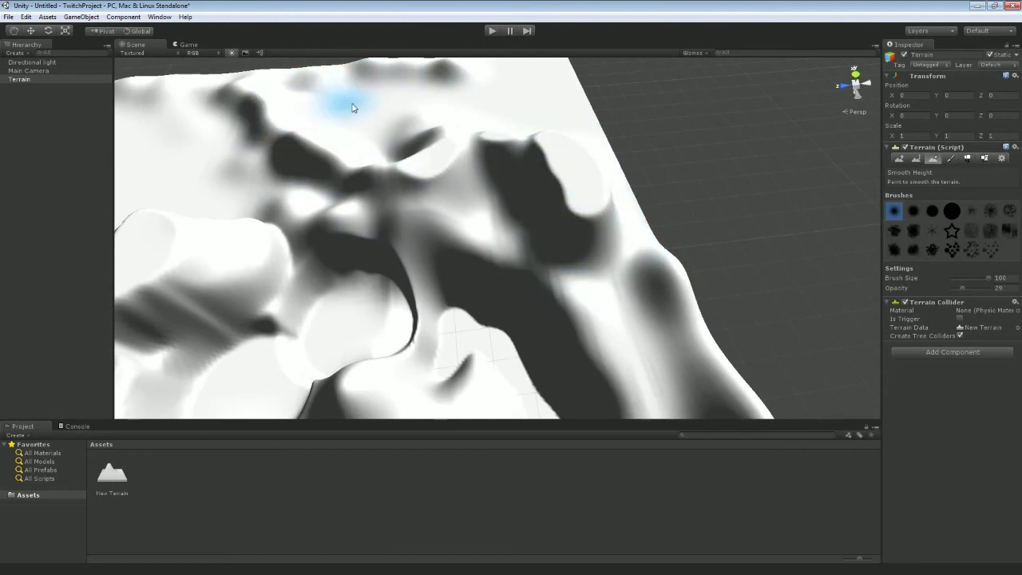
pyautogui.moveTo(477, 328)
pyautogui.mouseDown(button='right')
pyautogui.moveTo(468, 325)
pyautogui.moveTo(549, 288)
pyautogui.mouseUp(button='right')
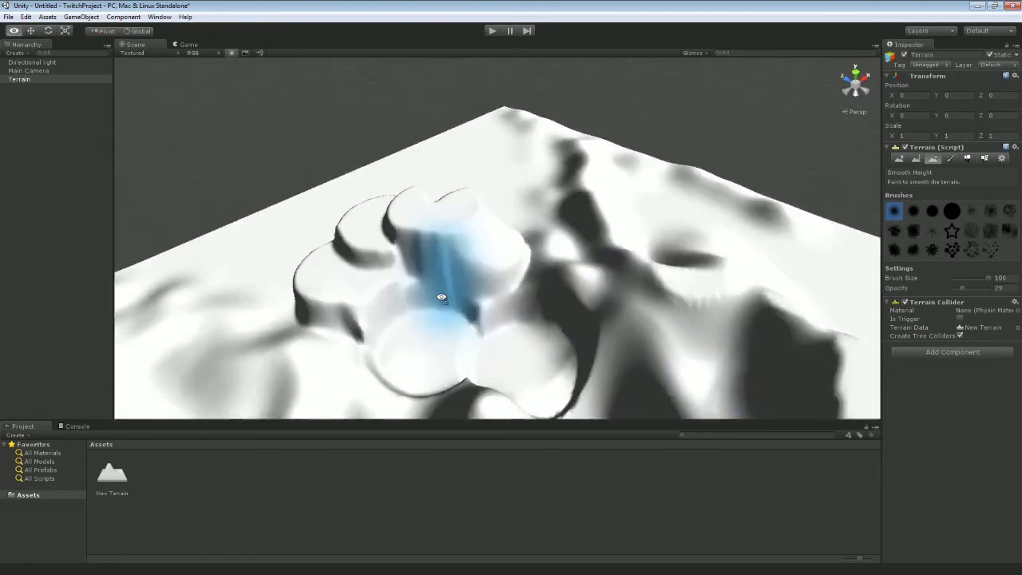
pyautogui.moveTo(440, 292)
pyautogui.keyDown('alt'); pyautogui.mouseDown()
pyautogui.moveTo(415, 291)
pyautogui.moveTo(532, 293)
pyautogui.moveTo(520, 290)
pyautogui.mouseUp(); pyautogui.keyUp('alt')
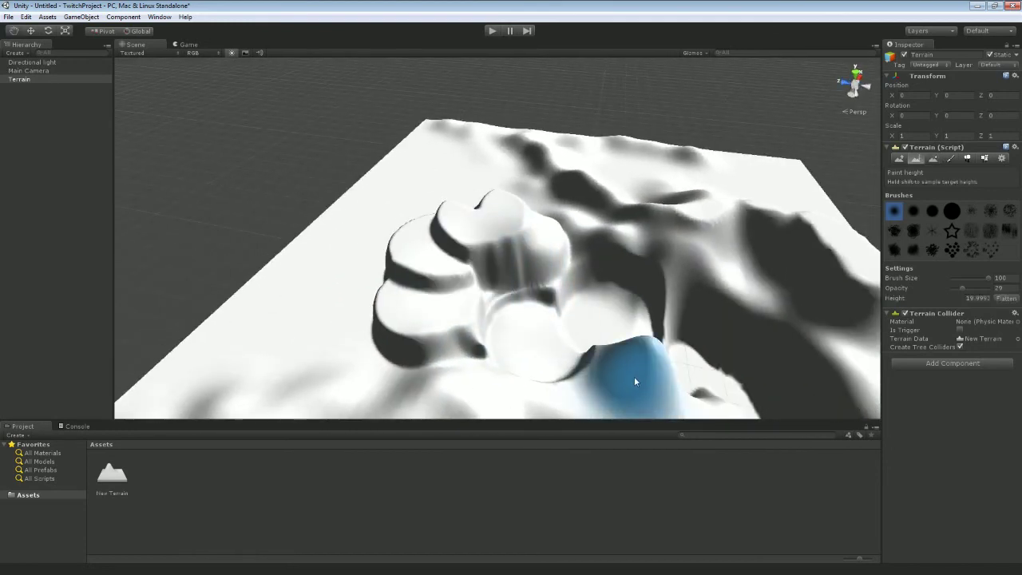
# Set the Paint Height opacity to 100 and paint flat ground around the plateaus, pits and nearby ridge
pyautogui.click(950, 296)
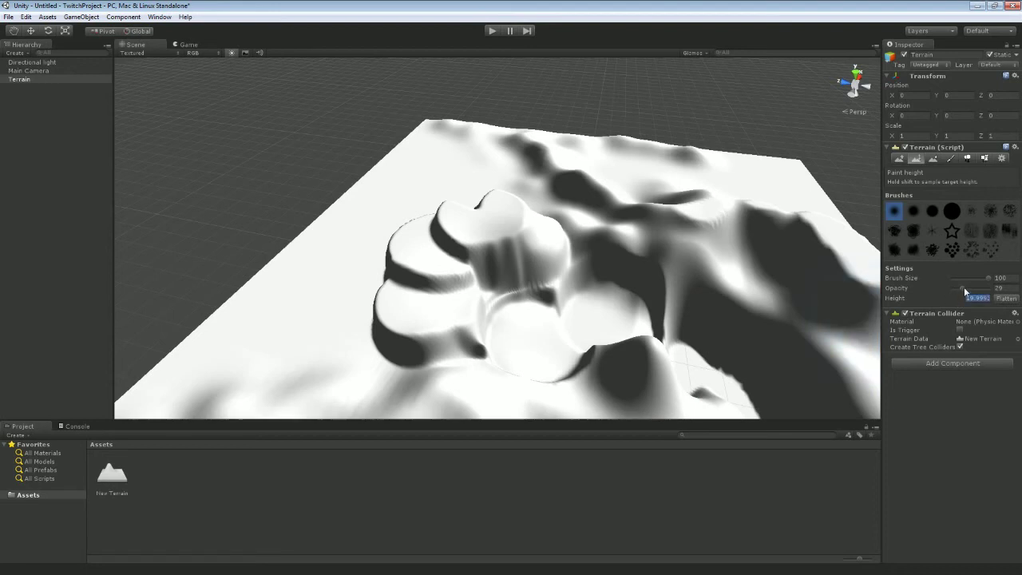
pyautogui.moveTo(961, 287)
pyautogui.mouseDown()
pyautogui.moveTo(950, 287)
pyautogui.moveTo(990, 288)
pyautogui.mouseUp()
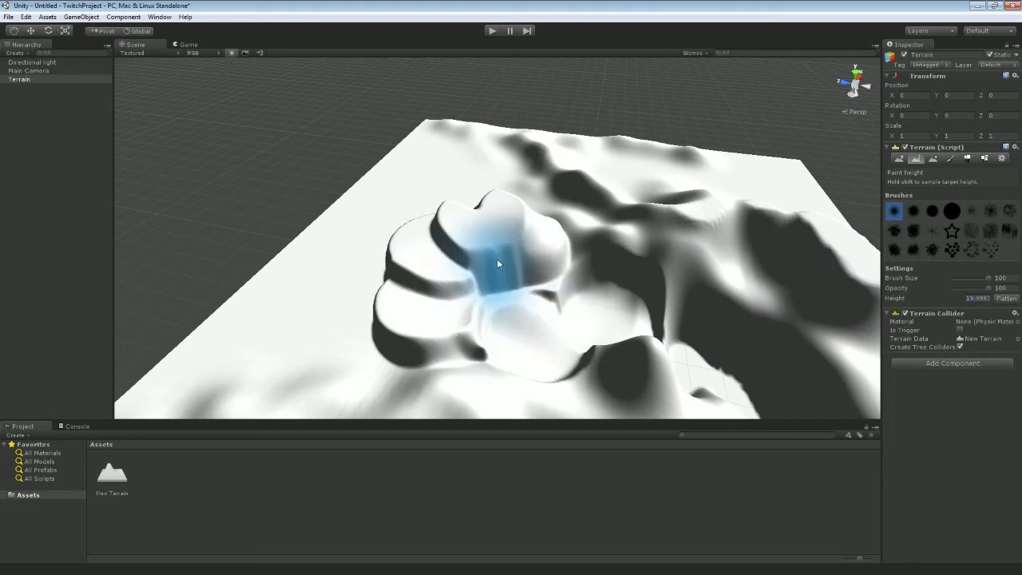
pyautogui.moveTo(586, 192)
pyautogui.mouseDown()
pyautogui.moveTo(699, 260)
pyautogui.moveTo(805, 244)
pyautogui.moveTo(944, 393)
pyautogui.mouseUp()
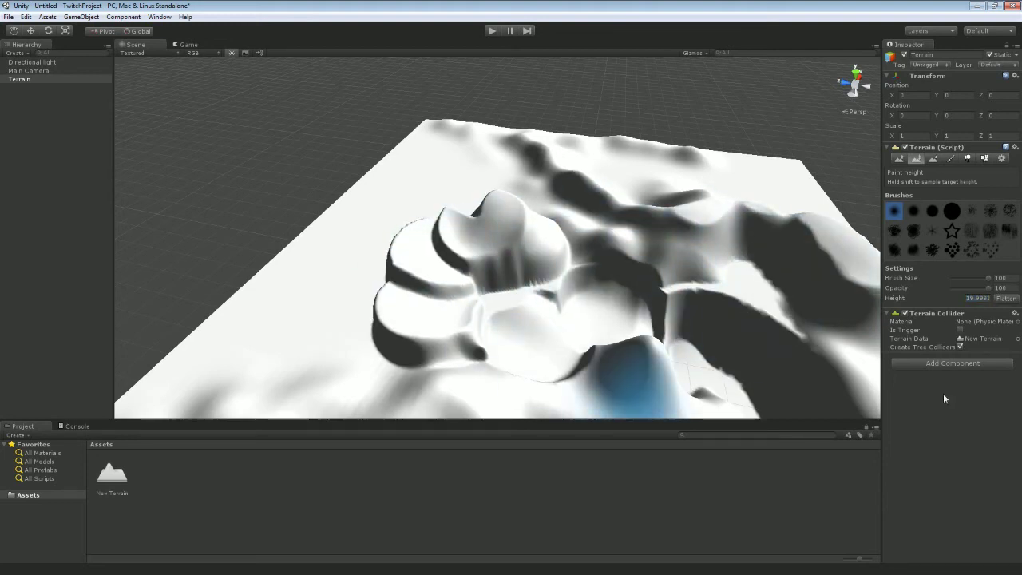
pyautogui.moveTo(671, 297); pyautogui.dragTo(877, 313)
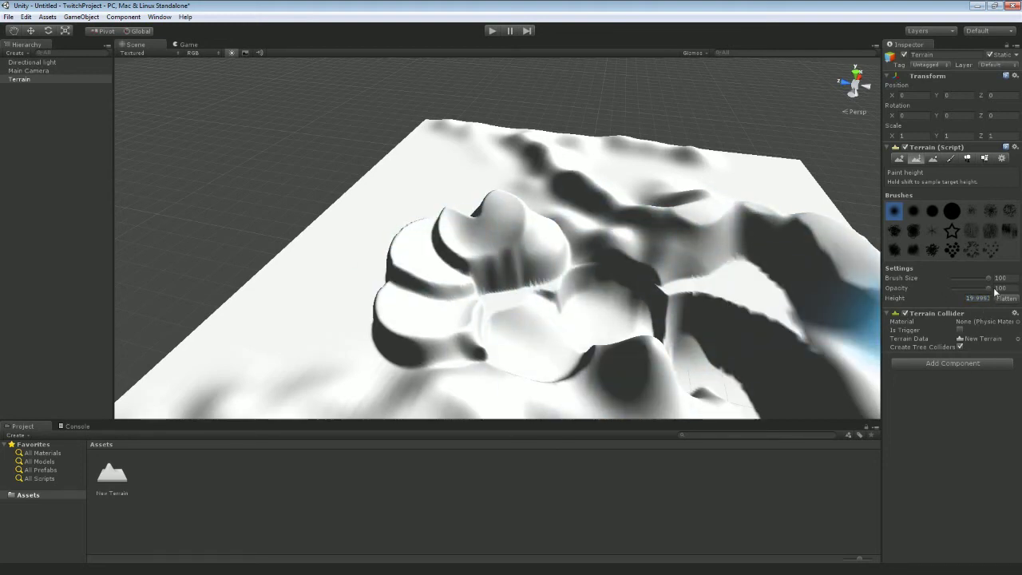
# Reduce the Paint Height brush to opacity 21 and size 32, and inspect the jagged edges around the flattened ground
pyautogui.moveTo(989, 289); pyautogui.dragTo(970, 289)
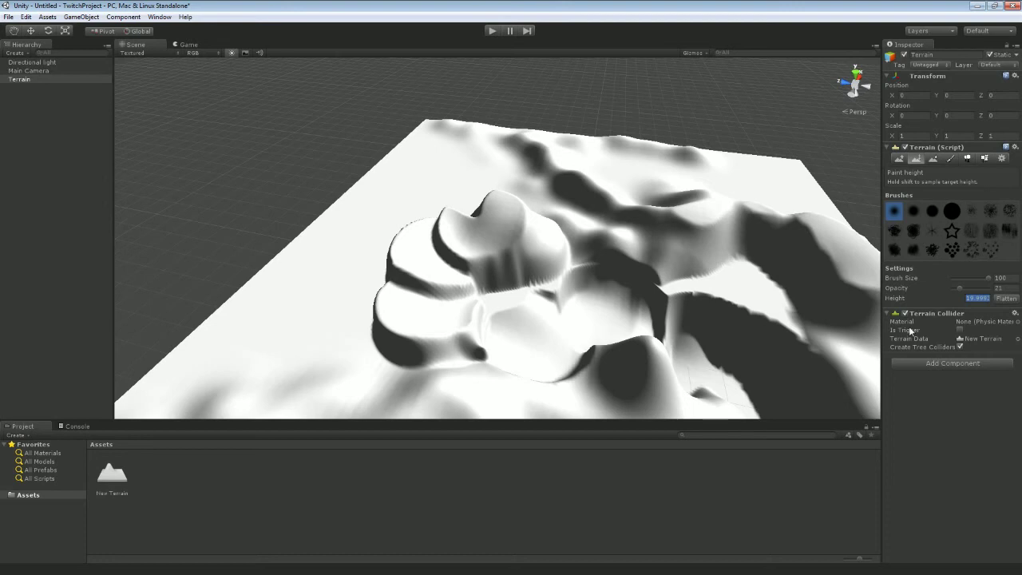
pyautogui.moveTo(707, 310)
pyautogui.keyDown('alt'); pyautogui.mouseDown()
pyautogui.moveTo(662, 285)
pyautogui.moveTo(680, 306)
pyautogui.moveTo(593, 319)
pyautogui.moveTo(401, 274)
pyautogui.mouseUp(); pyautogui.keyUp('alt')
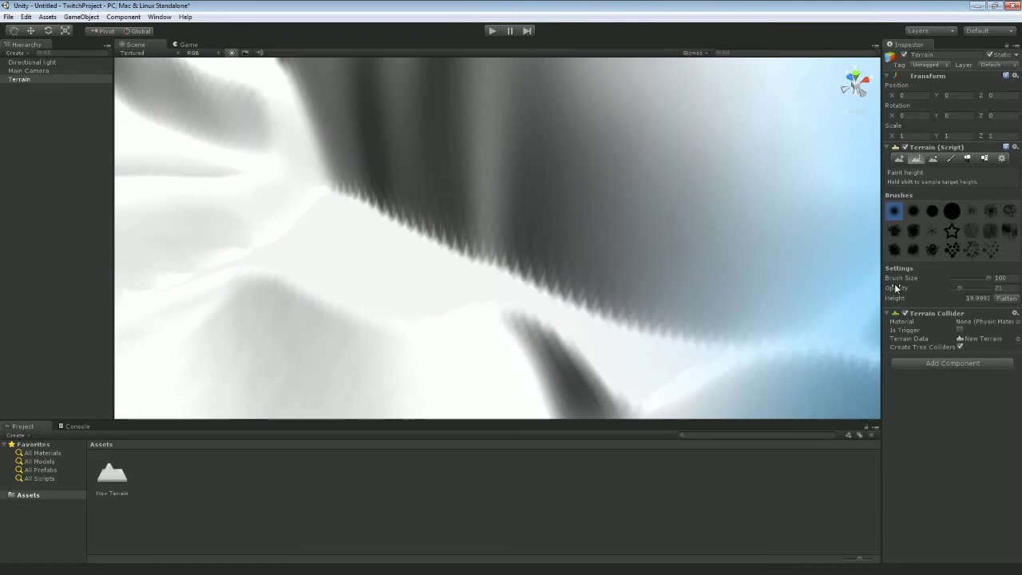
pyautogui.moveTo(989, 281); pyautogui.dragTo(975, 279)
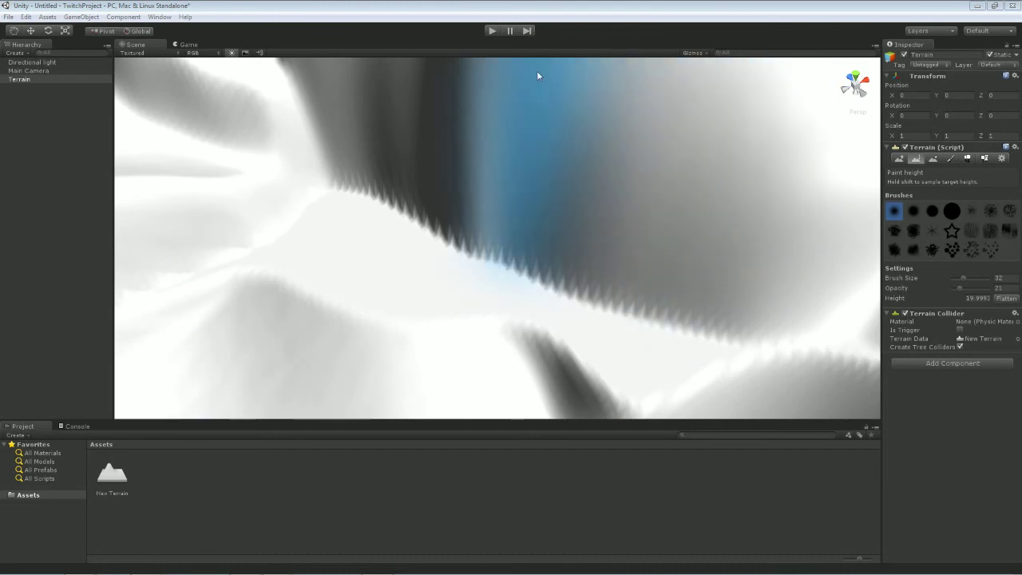
pyautogui.moveTo(537, 70)
pyautogui.keyDown('alt'); pyautogui.mouseDown()
pyautogui.moveTo(511, 200)
pyautogui.moveTo(463, 255)
pyautogui.moveTo(409, 291)
pyautogui.mouseUp(); pyautogui.keyUp('alt')
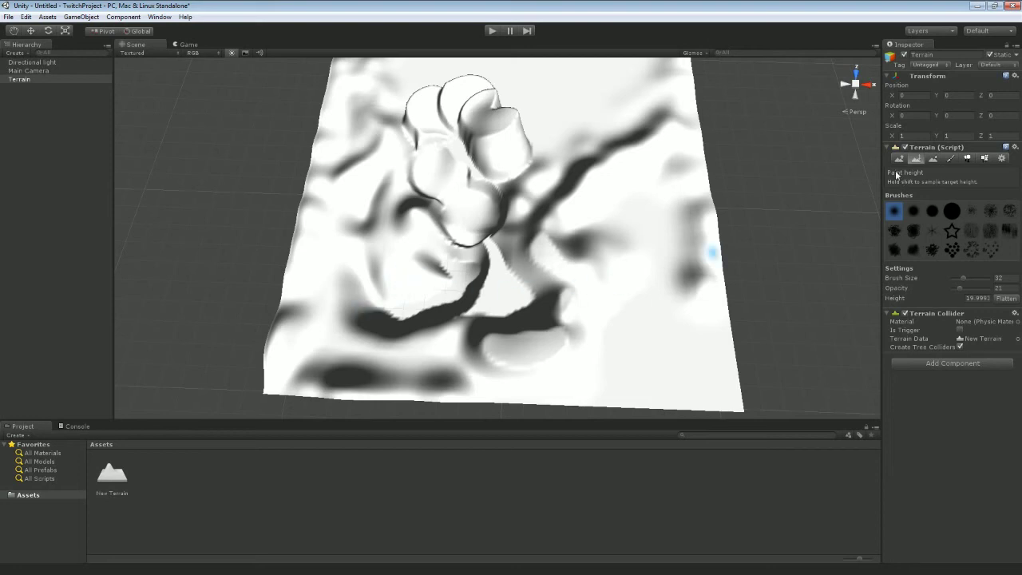
# Export the terrain's raw heightmap as terrain.raw into the project's Assets folder
pyautogui.click(1002, 159)
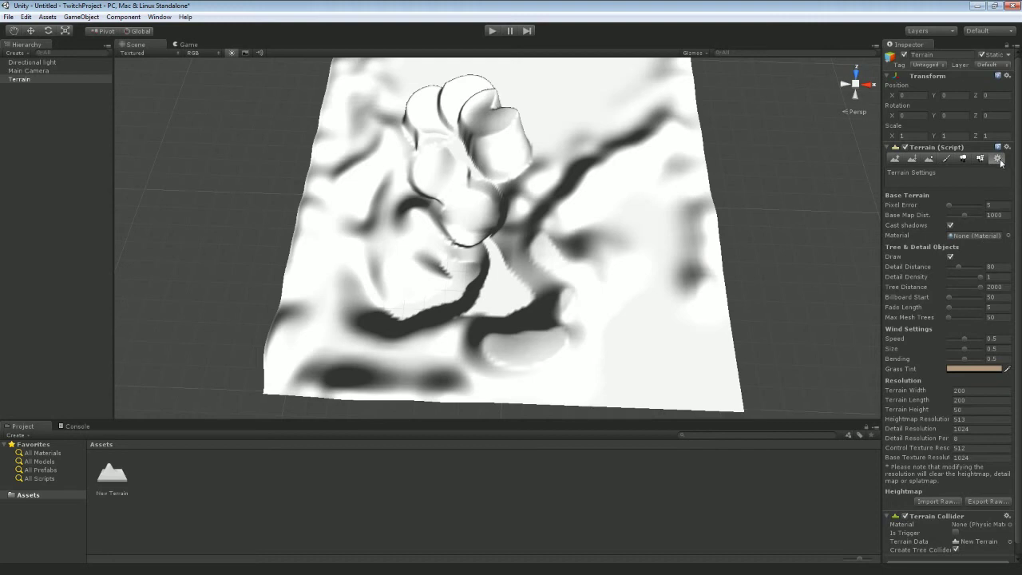
pyautogui.scroll(-1, 1019, 153)
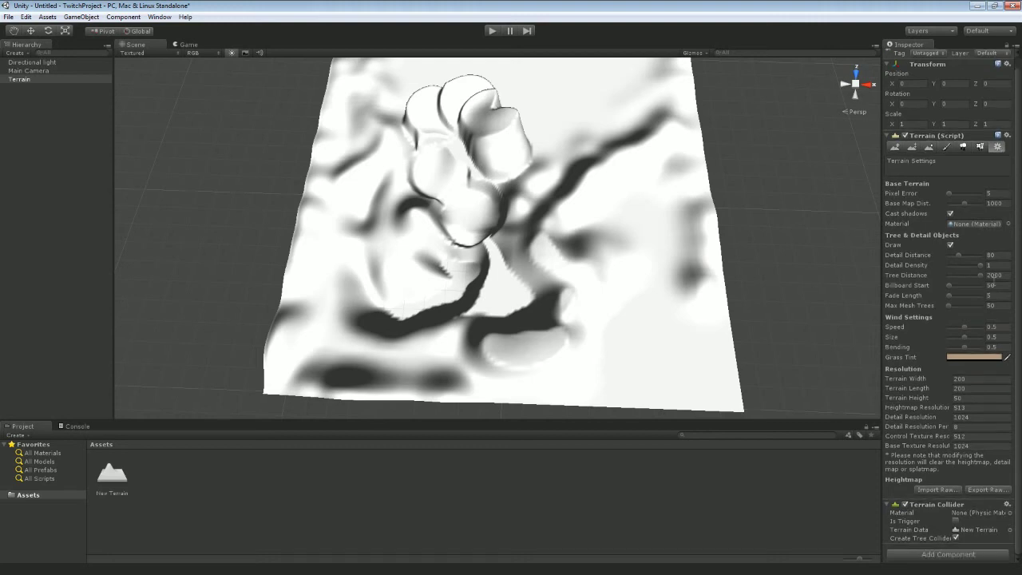
pyautogui.click(981, 490)
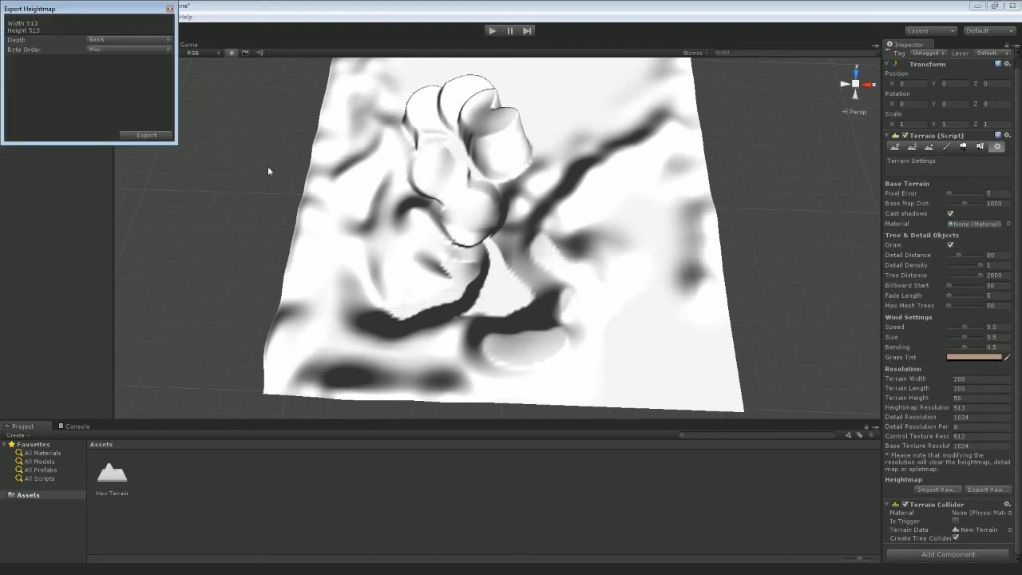
pyautogui.moveTo(107, 9); pyautogui.dragTo(295, 113)
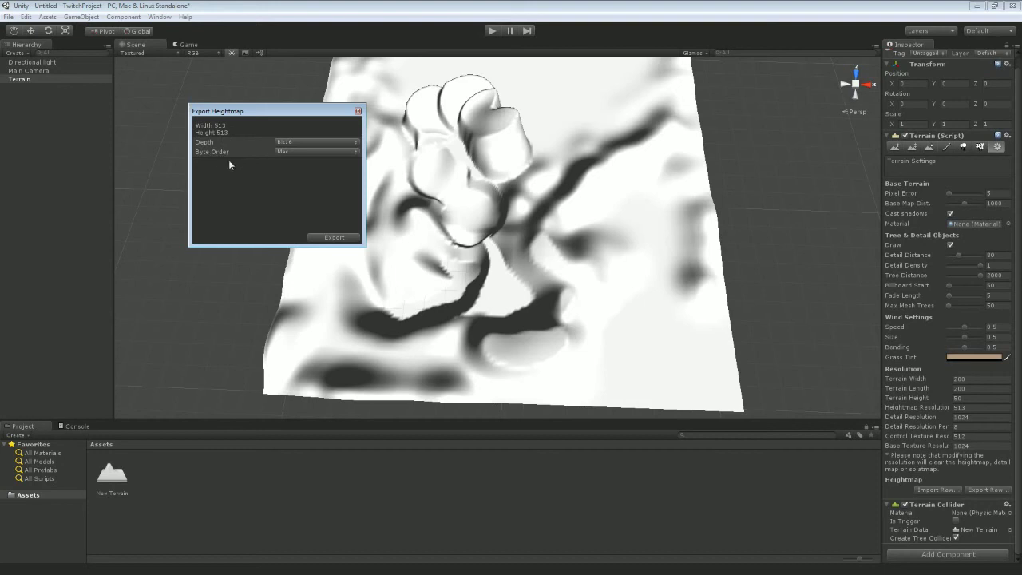
pyautogui.click(339, 238)
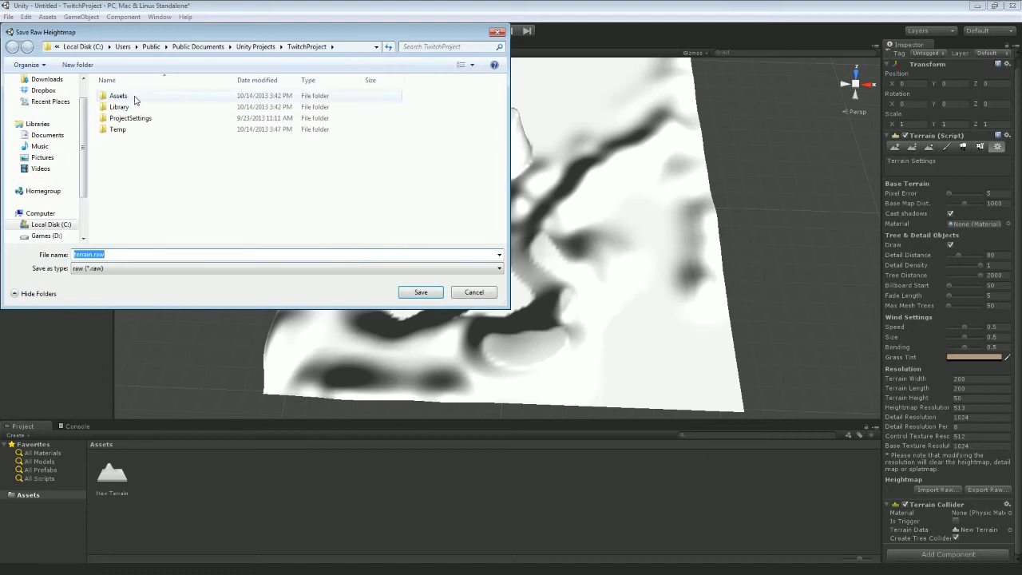
pyautogui.doubleClick(134, 99)
pyautogui.click(420, 292)
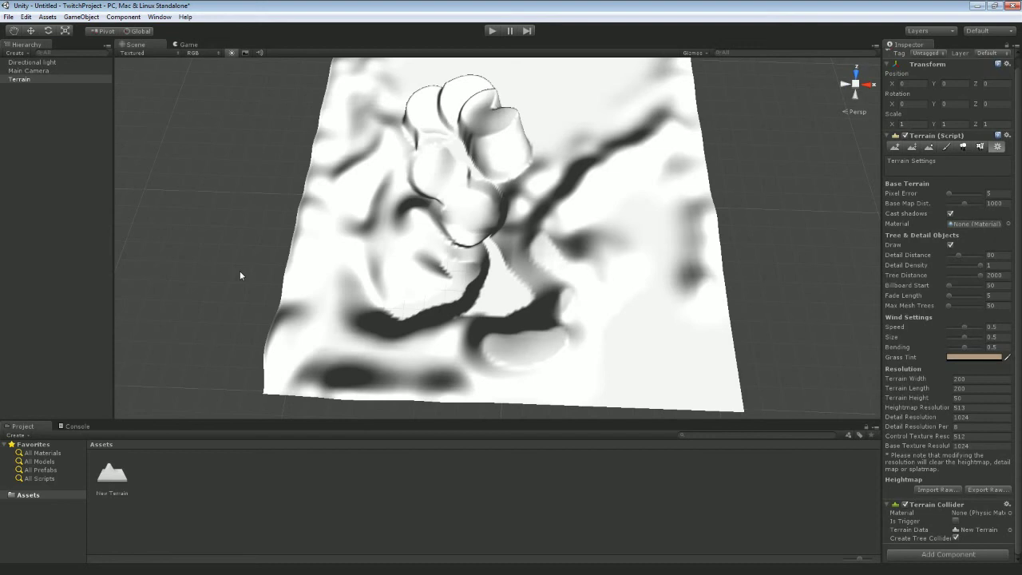
# Import the Terrain Assets package into the project and open the Standard Assets folder
pyautogui.keyDown('alt'); pyautogui.moveTo(240, 276); pyautogui.dragTo(287, 248); pyautogui.keyUp('alt')
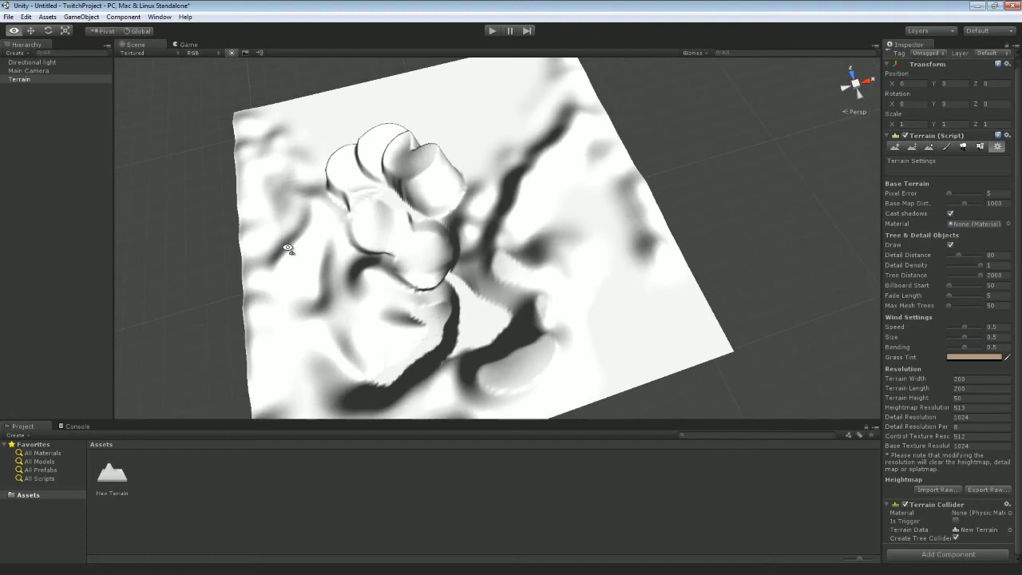
pyautogui.keyDown('alt'); pyautogui.moveTo(287, 249); pyautogui.dragTo(519, 228, button='right'); pyautogui.keyUp('alt')
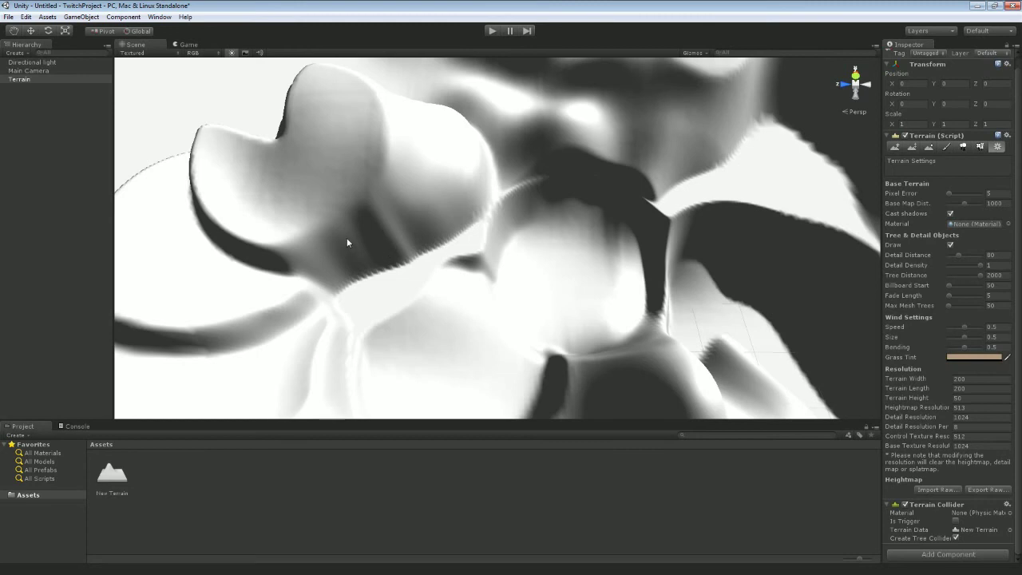
pyautogui.click(46, 17)
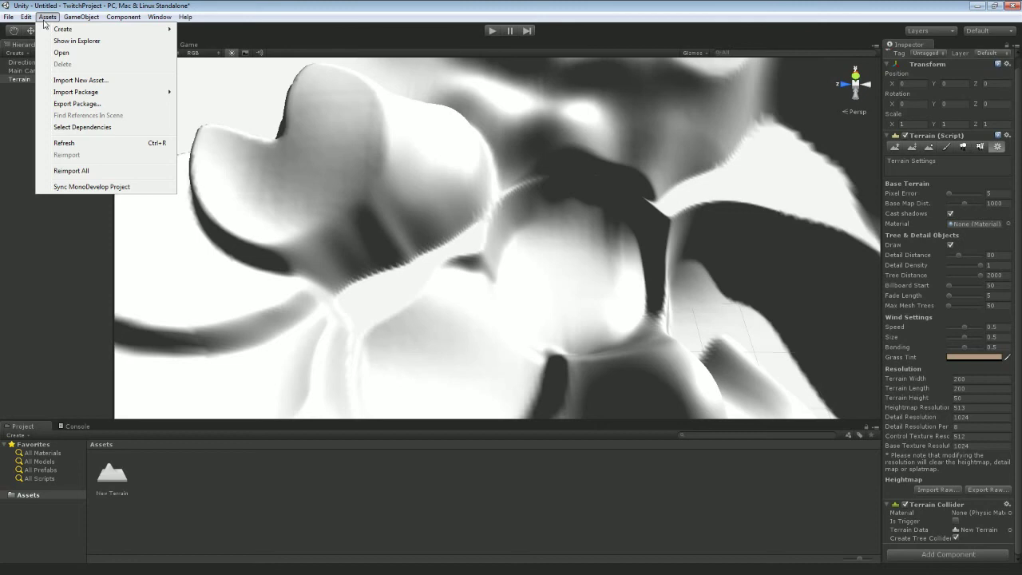
pyautogui.moveTo(79, 96)
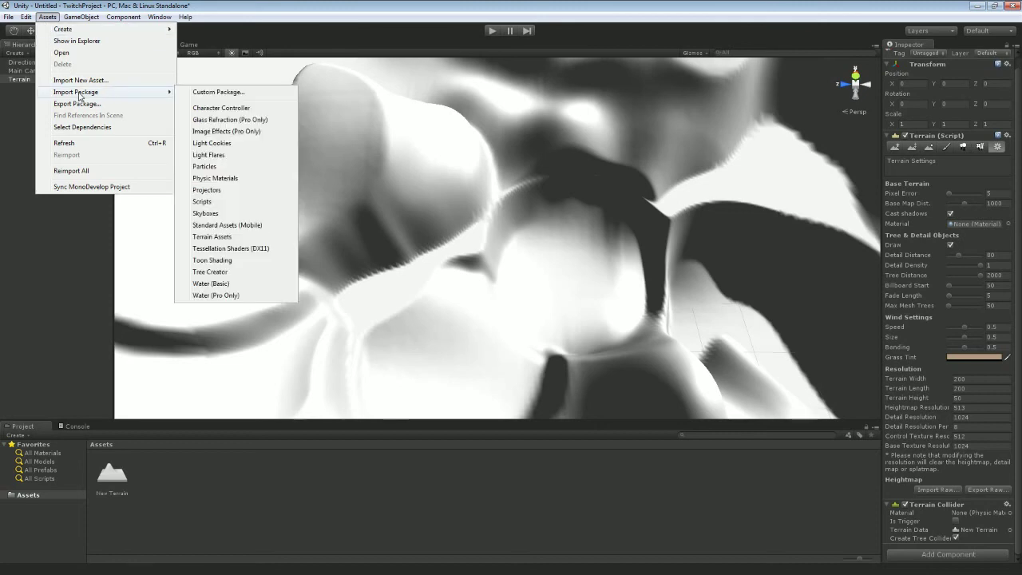
pyautogui.click(214, 241)
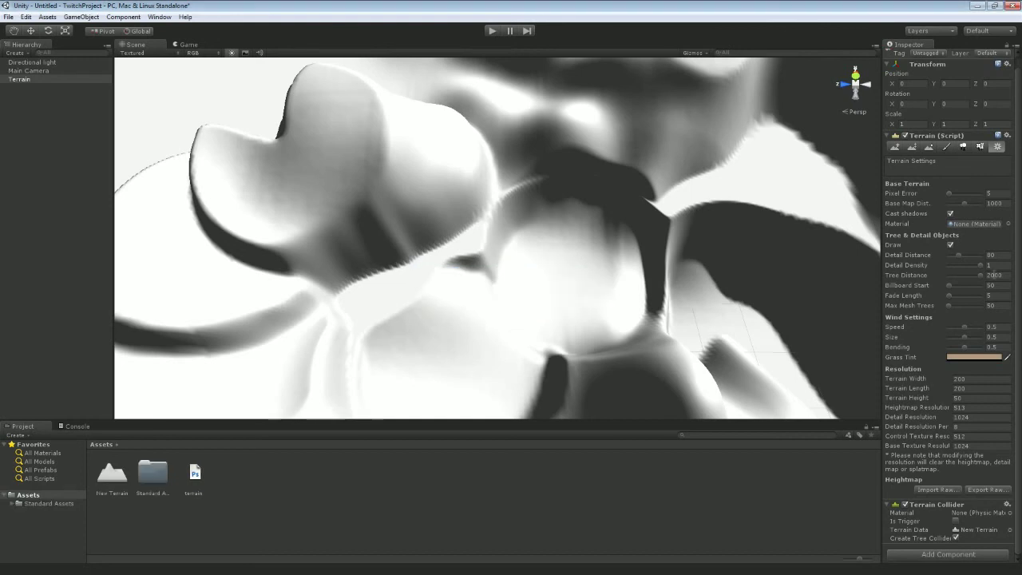
pyautogui.click(28, 504)
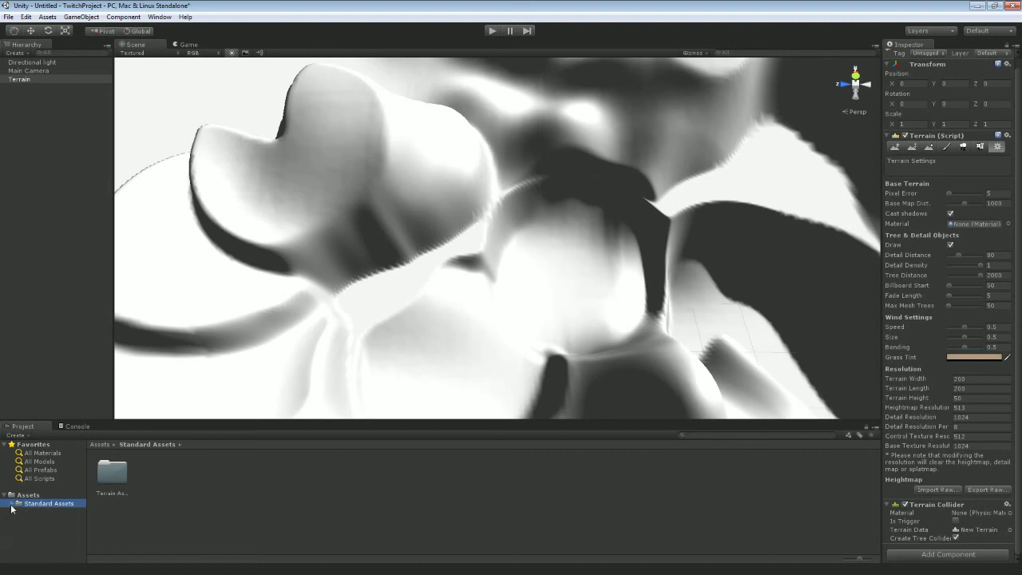
# Browse the imported Terrain Assets subfolders, including Terrain Textures and Trees Ambient-Occlusion, and return to the Standard Assets folder
pyautogui.click(11, 504)
pyautogui.click(48, 513)
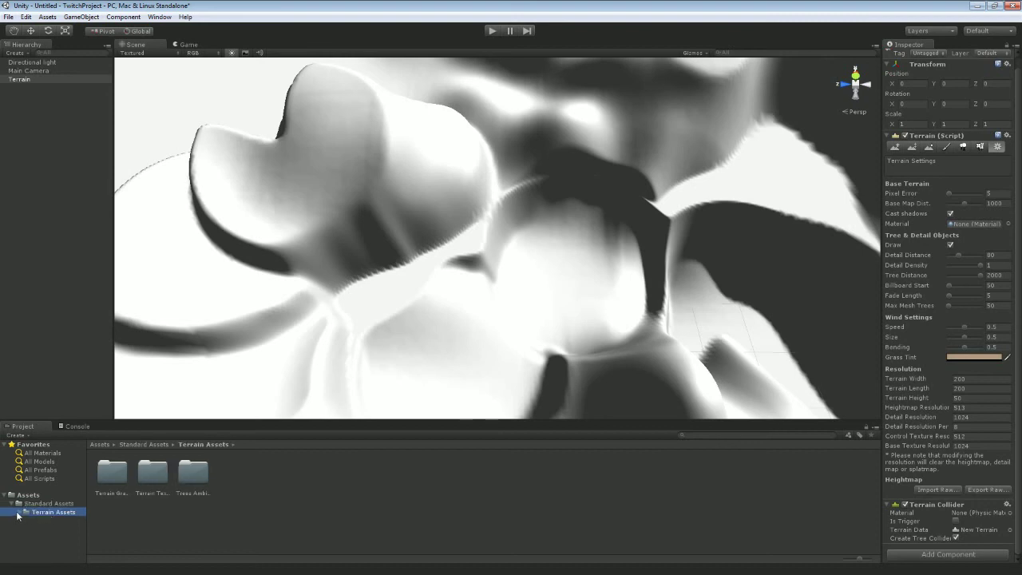
pyautogui.click(18, 512)
pyautogui.click(51, 529)
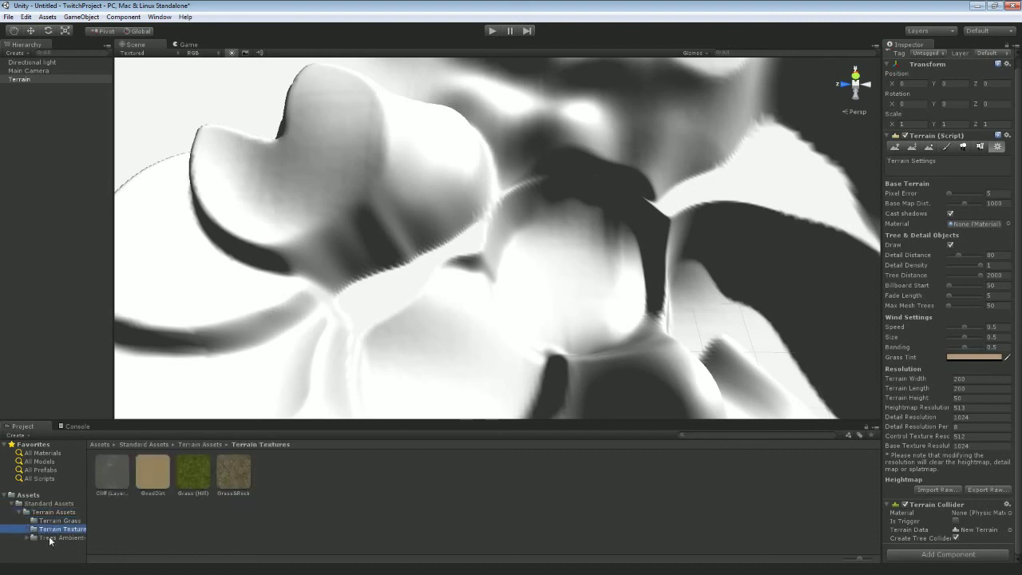
pyautogui.click(49, 539)
pyautogui.click(19, 512)
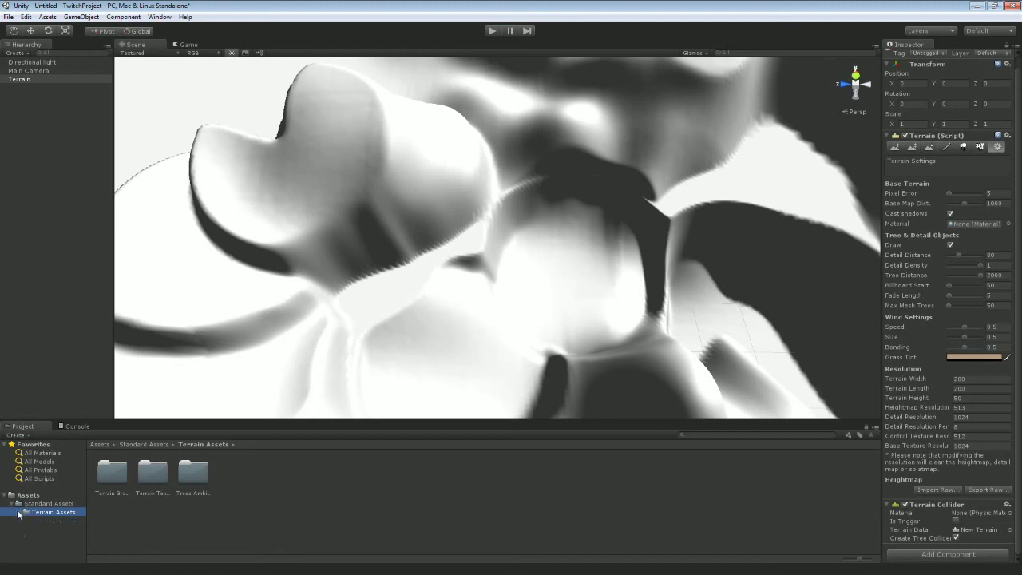
pyautogui.click(11, 504)
pyautogui.click(45, 505)
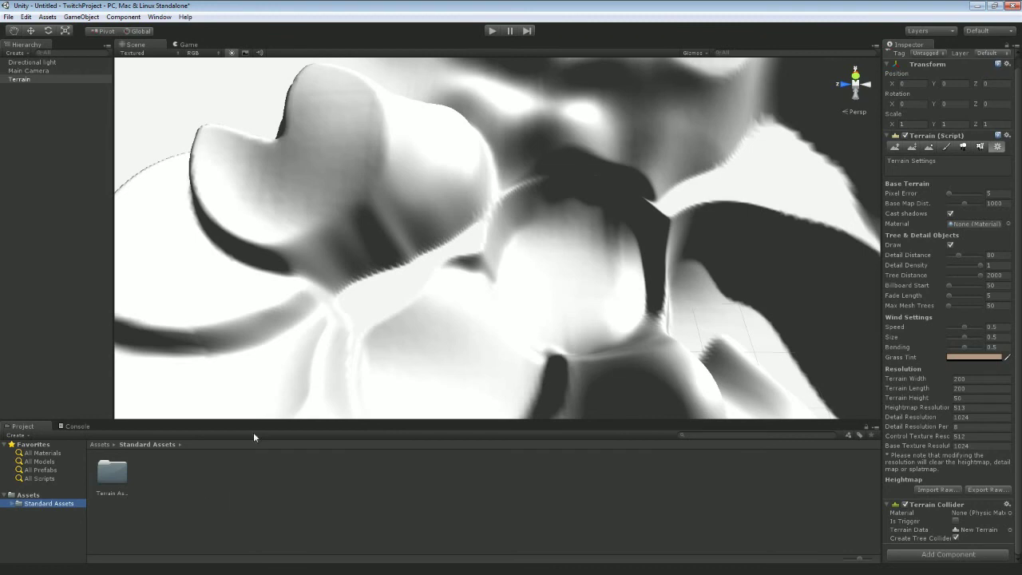
# Switch the terrain to Paint Texture mode and bring up the Add Terrain Texture dialog beside the sculpted plateaus
pyautogui.click(946, 150)
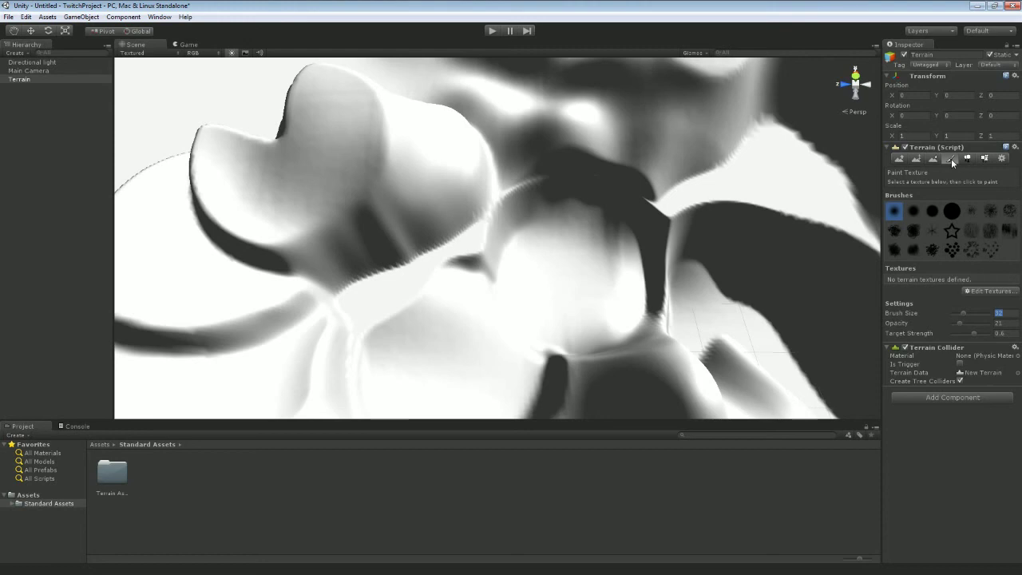
pyautogui.moveTo(532, 244)
pyautogui.keyDown('alt'); pyautogui.mouseDown()
pyautogui.moveTo(468, 239)
pyautogui.moveTo(703, 226)
pyautogui.mouseUp(); pyautogui.keyUp('alt')
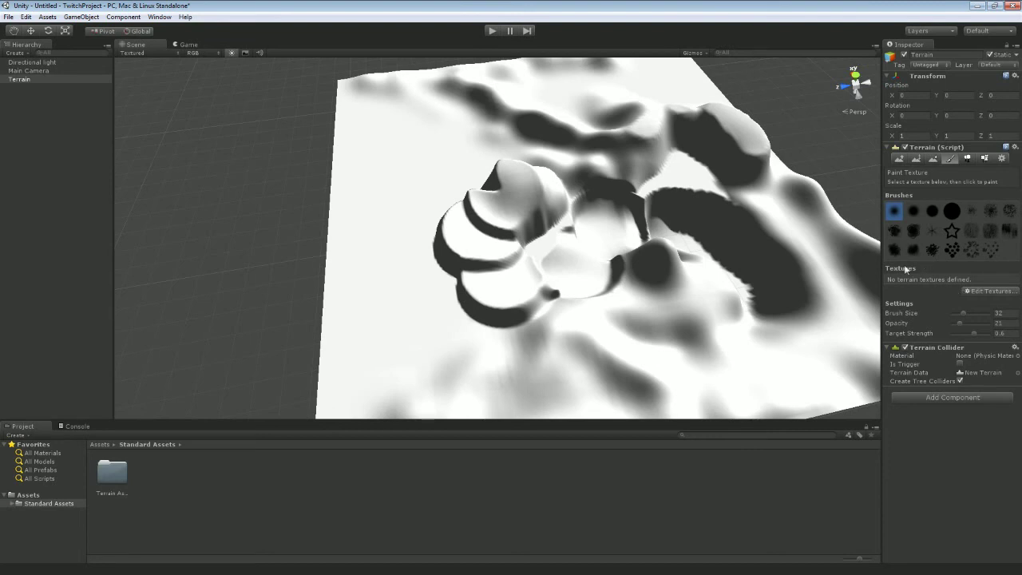
pyautogui.click(987, 292)
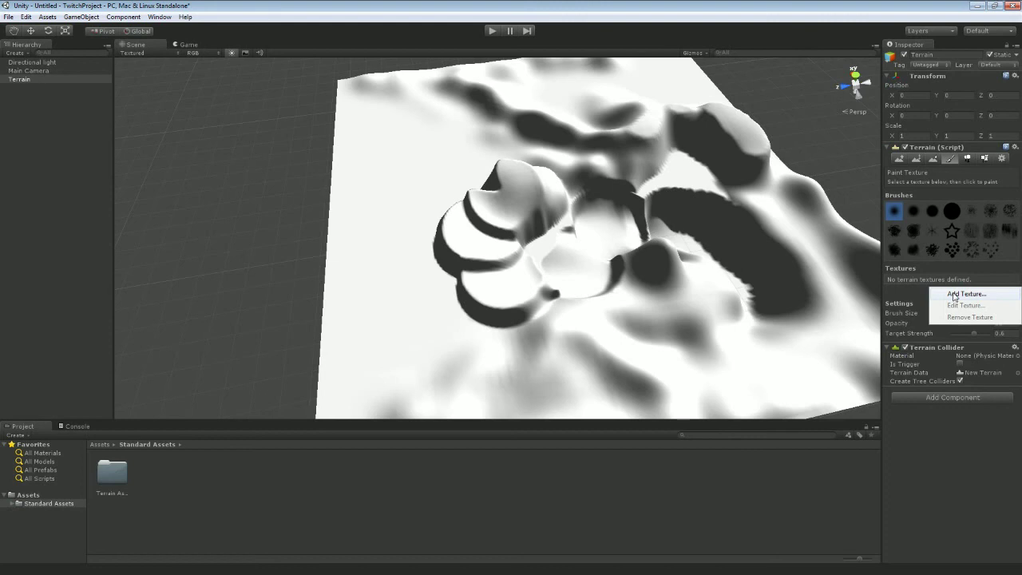
pyautogui.click(955, 294)
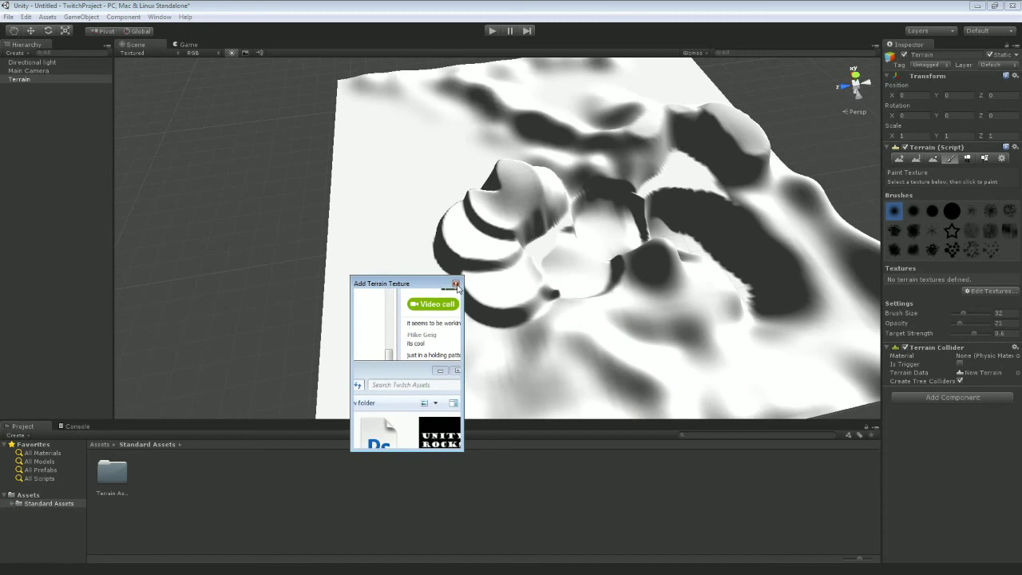
pyautogui.click(456, 284)
pyautogui.click(969, 289)
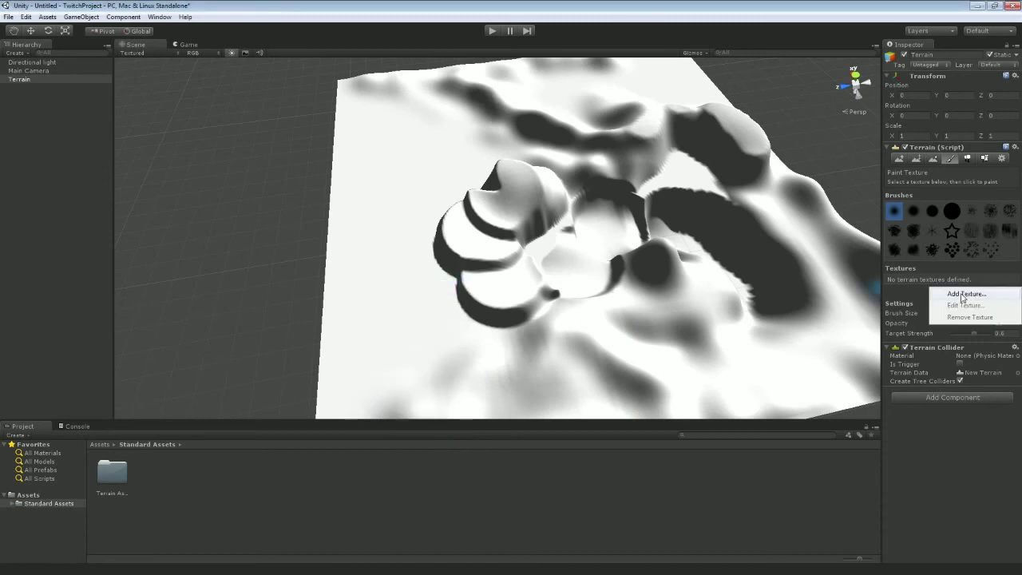
pyautogui.click(965, 294)
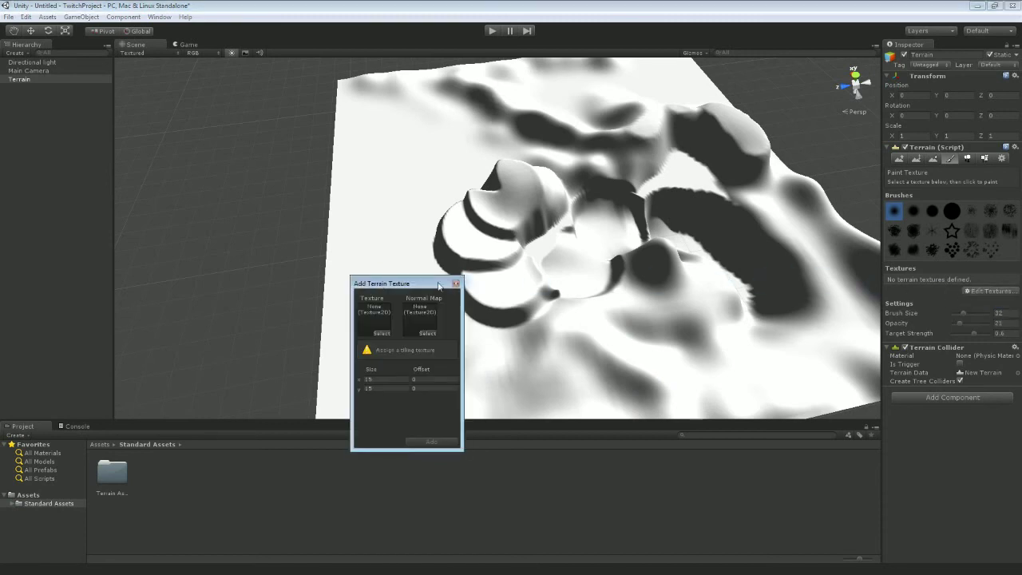
pyautogui.moveTo(380, 287); pyautogui.dragTo(314, 206)
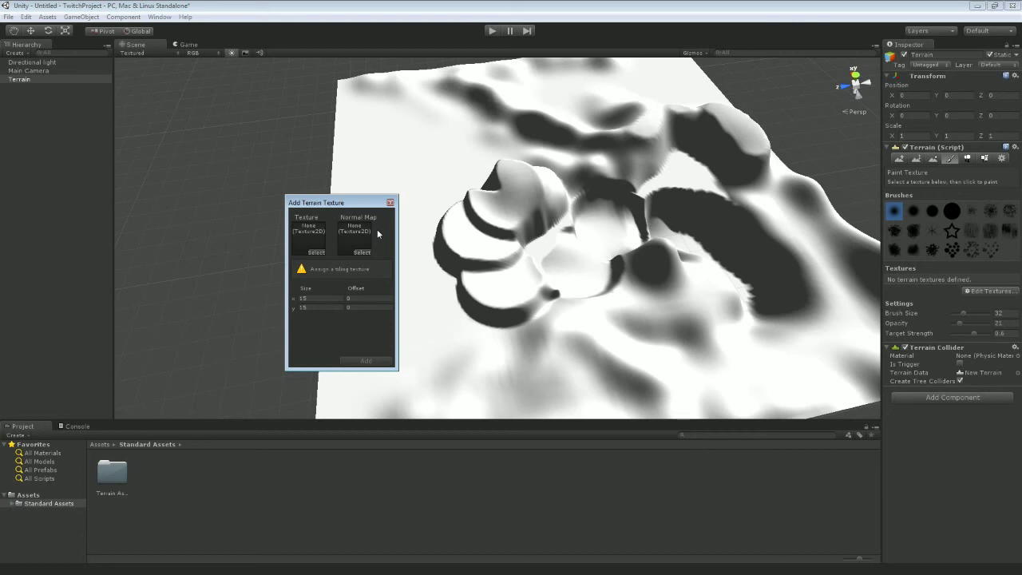
# Add Grass (Hill) as the base terrain texture with a tile size of 15 by 15 and no normal map
pyautogui.click(317, 253)
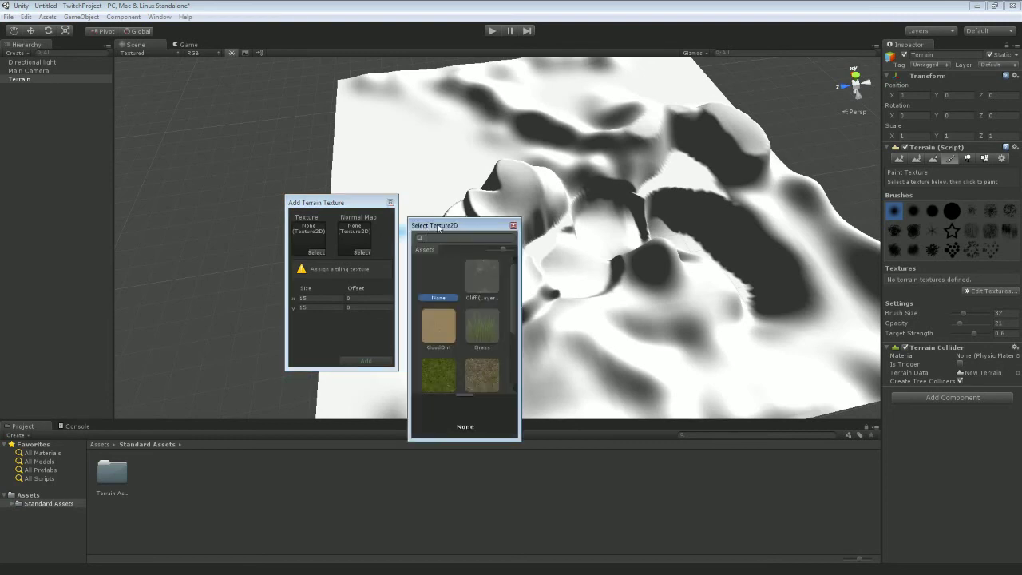
pyautogui.moveTo(439, 227); pyautogui.dragTo(444, 188)
pyautogui.moveTo(517, 237)
pyautogui.mouseDown()
pyautogui.moveTo(518, 296)
pyautogui.moveTo(514, 228)
pyautogui.moveTo(514, 240)
pyautogui.mouseUp()
pyautogui.click(438, 307)
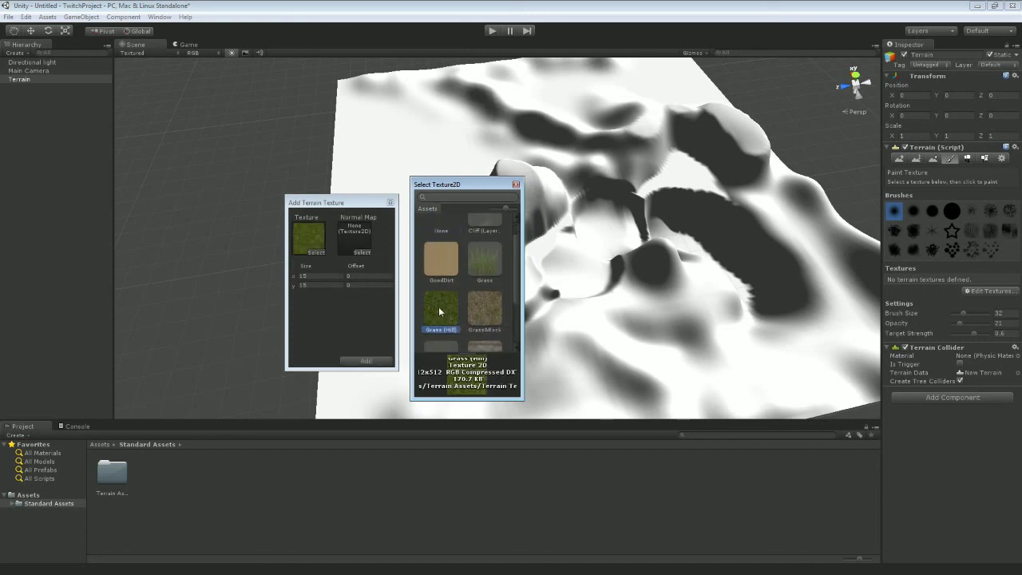
pyautogui.doubleClick(438, 307)
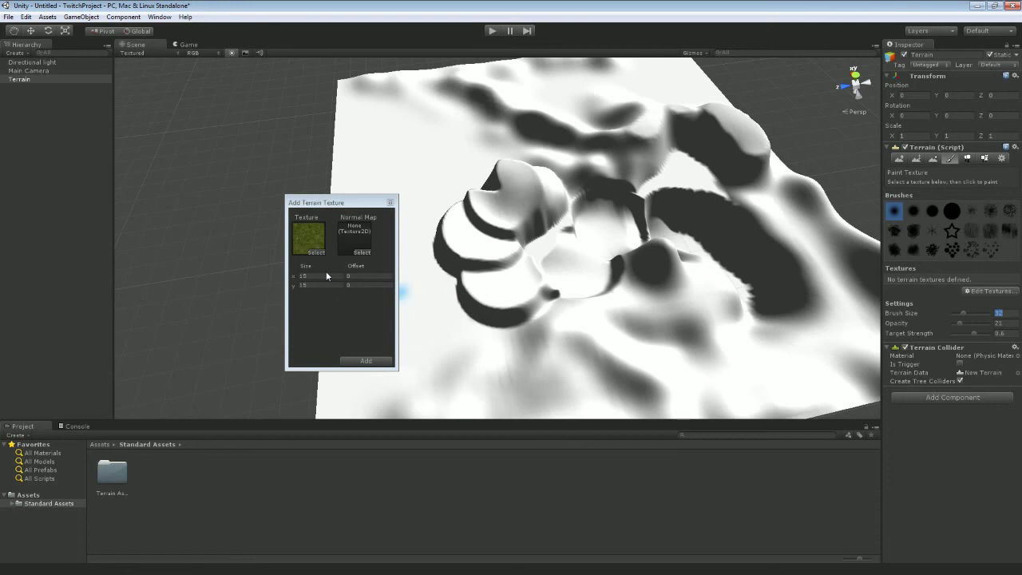
pyautogui.click(305, 276)
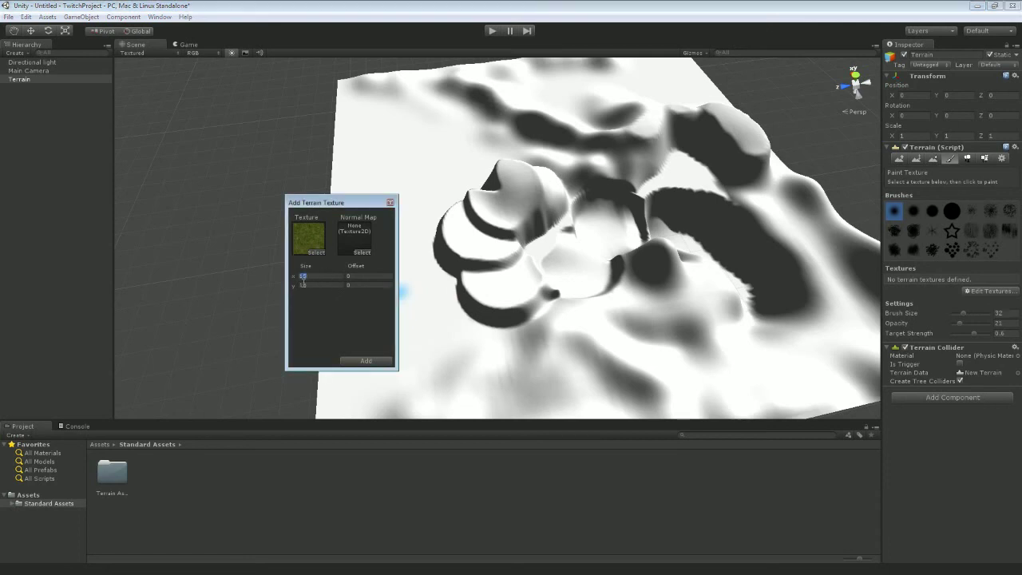
pyautogui.click(301, 285)
pyautogui.click(305, 277)
pyautogui.click(375, 361)
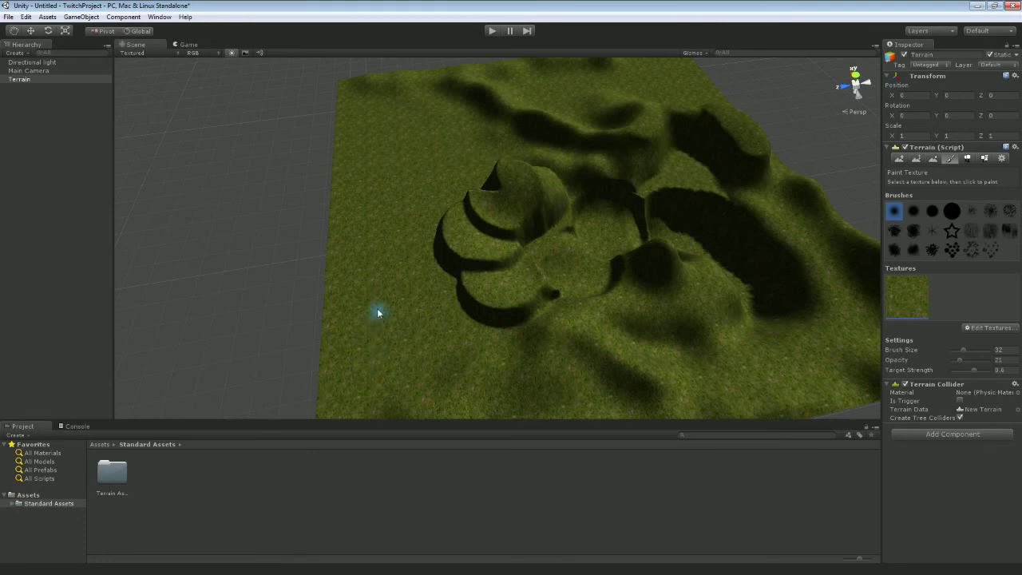
# Add Grass&Rock as a second terrain texture with a tile size of 15 by 15
pyautogui.press('w')
pyautogui.moveTo(379, 313)
pyautogui.mouseDown(button='right')
pyautogui.moveTo(410, 267)
pyautogui.moveTo(598, 213)
pyautogui.moveTo(730, 207)
pyautogui.moveTo(485, 208)
pyautogui.moveTo(735, 232)
pyautogui.moveTo(796, 167)
pyautogui.moveTo(637, 128)
pyautogui.moveTo(484, 128)
pyautogui.moveTo(427, 142)
pyautogui.moveTo(375, 176)
pyautogui.moveTo(456, 206)
pyautogui.mouseUp(button='right')
pyautogui.hotkey('shift', 'w')
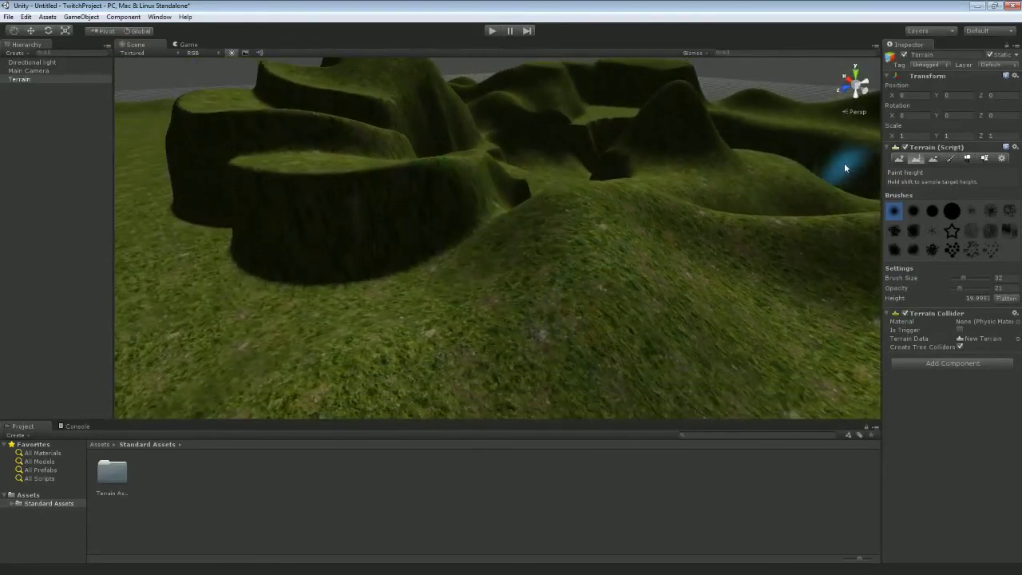
pyautogui.click(949, 158)
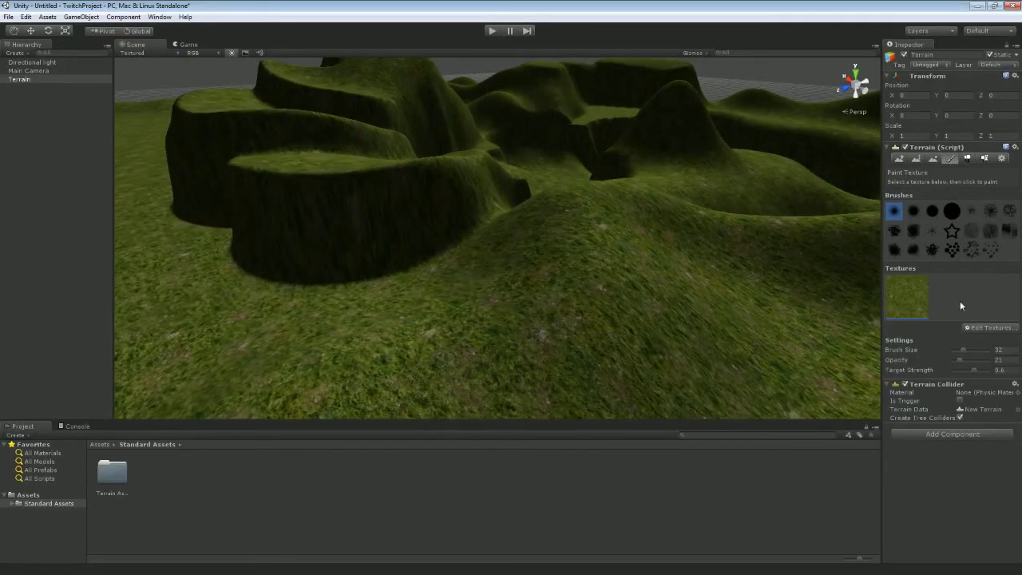
pyautogui.click(974, 327)
pyautogui.click(970, 328)
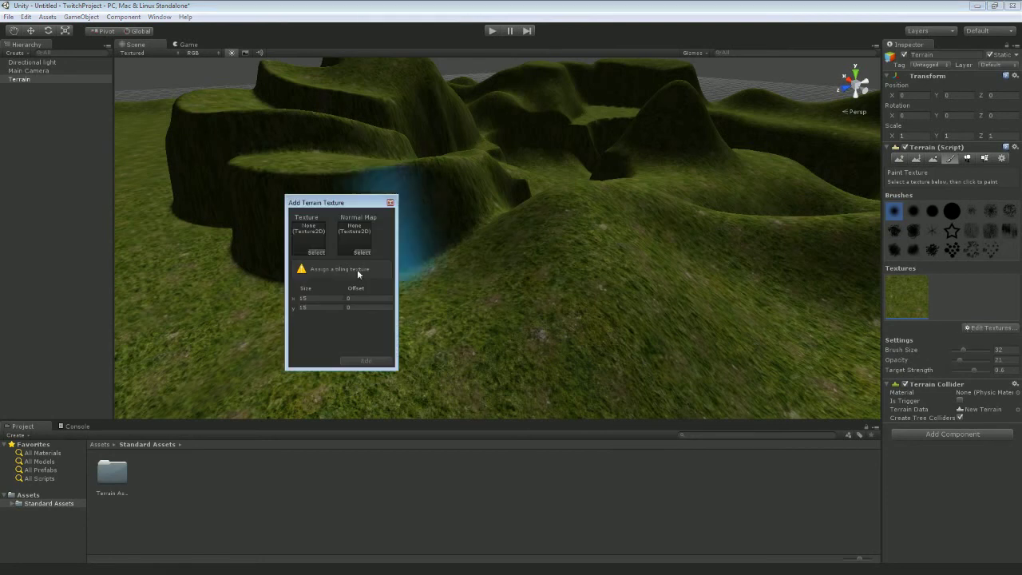
pyautogui.click(317, 253)
pyautogui.moveTo(518, 249); pyautogui.dragTo(517, 273)
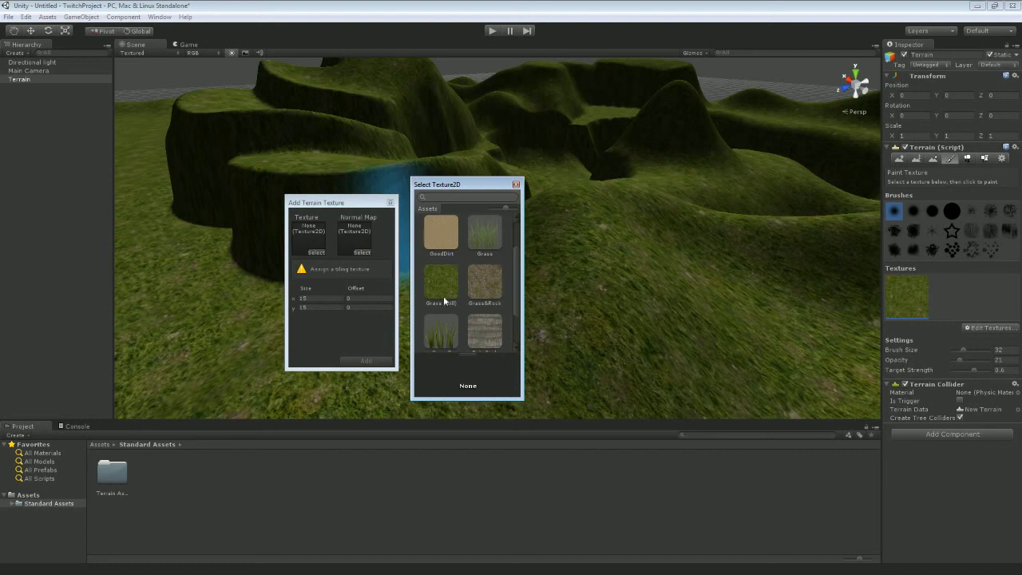
pyautogui.click(479, 283)
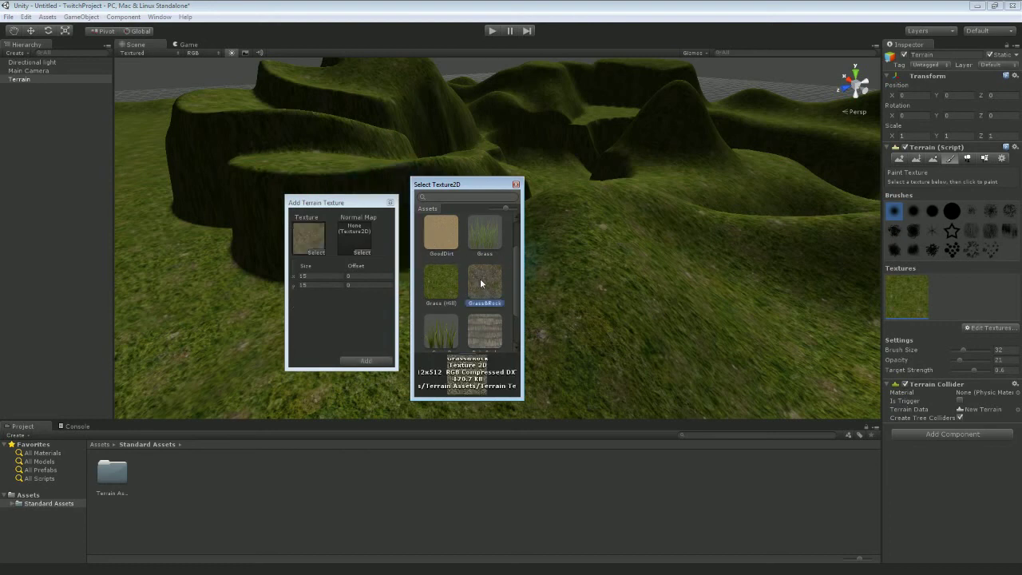
pyautogui.doubleClick(480, 280)
pyautogui.click(365, 362)
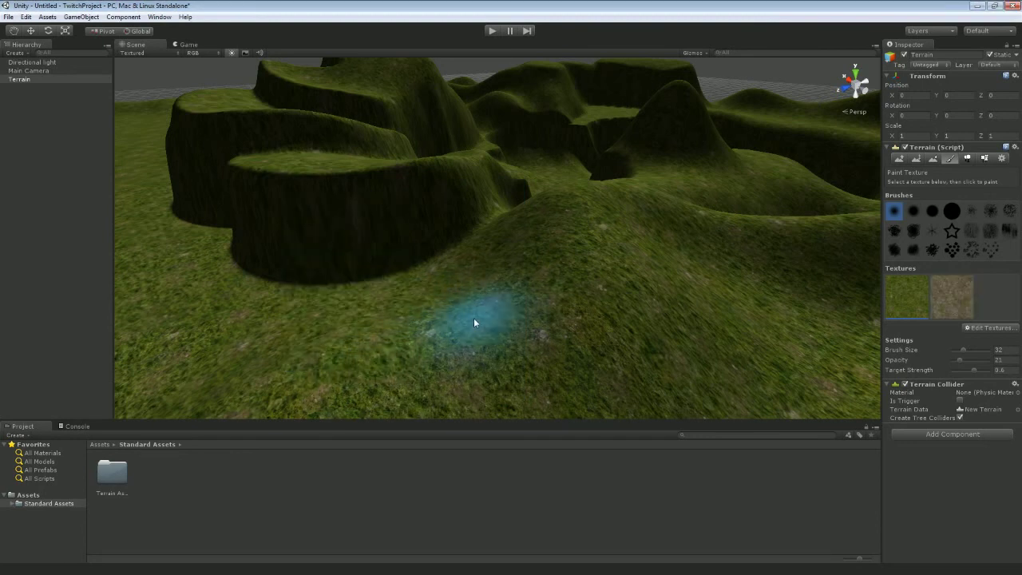
# Paint Grass&Rock over the lowest plateau's outer cliff wall with brush size 9, opacity 20 and target strength 0.65
pyautogui.click(943, 297)
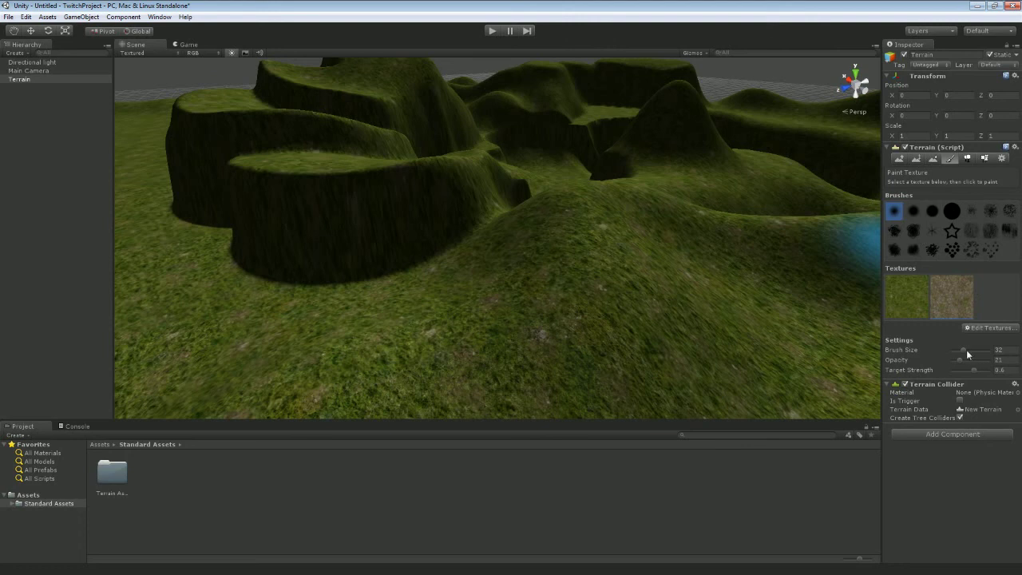
pyautogui.moveTo(965, 350); pyautogui.dragTo(959, 350)
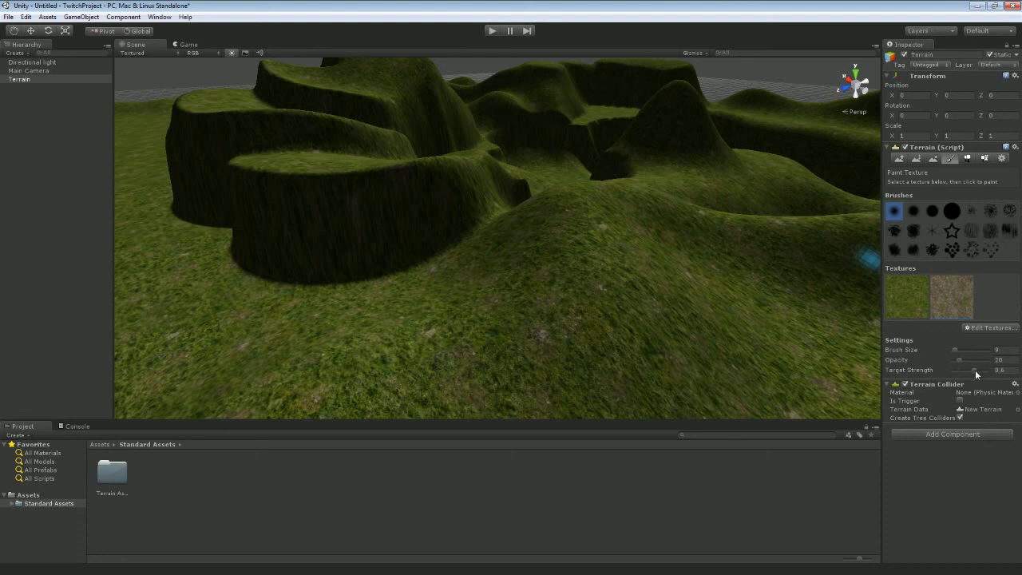
pyautogui.moveTo(976, 371); pyautogui.dragTo(979, 371)
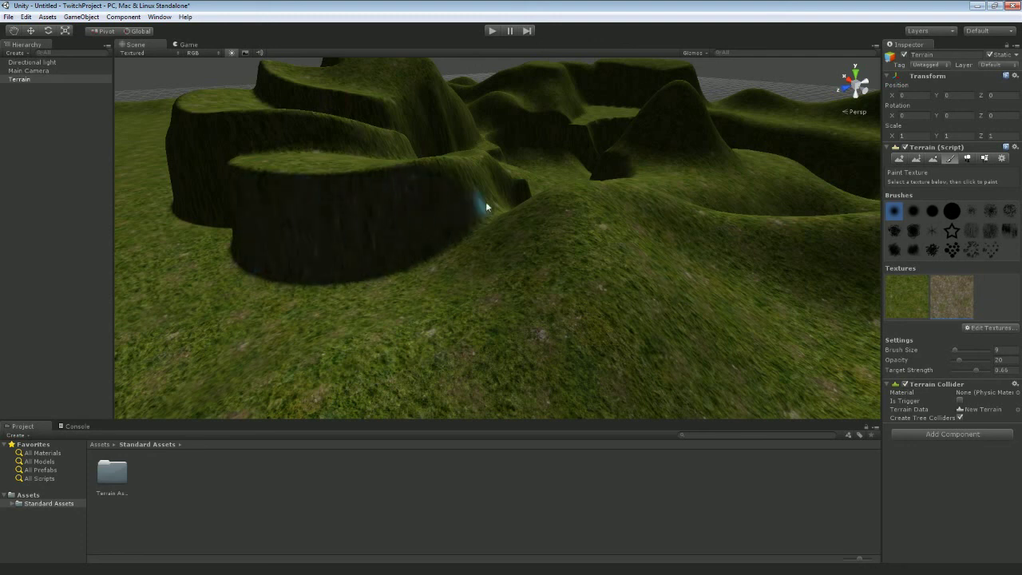
pyautogui.keyDown('alt'); pyautogui.moveTo(434, 224); pyautogui.dragTo(324, 222); pyautogui.keyUp('alt')
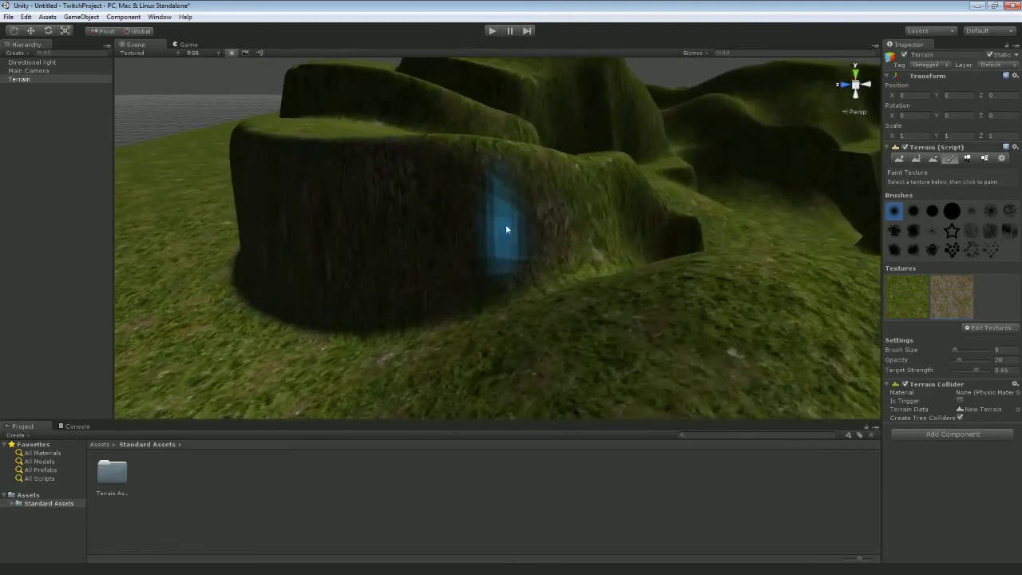
pyautogui.moveTo(494, 195)
pyautogui.keyDown('alt'); pyautogui.mouseDown()
pyautogui.moveTo(456, 247)
pyautogui.moveTo(513, 242)
pyautogui.moveTo(546, 254)
pyautogui.moveTo(548, 267)
pyautogui.mouseUp(); pyautogui.keyUp('alt')
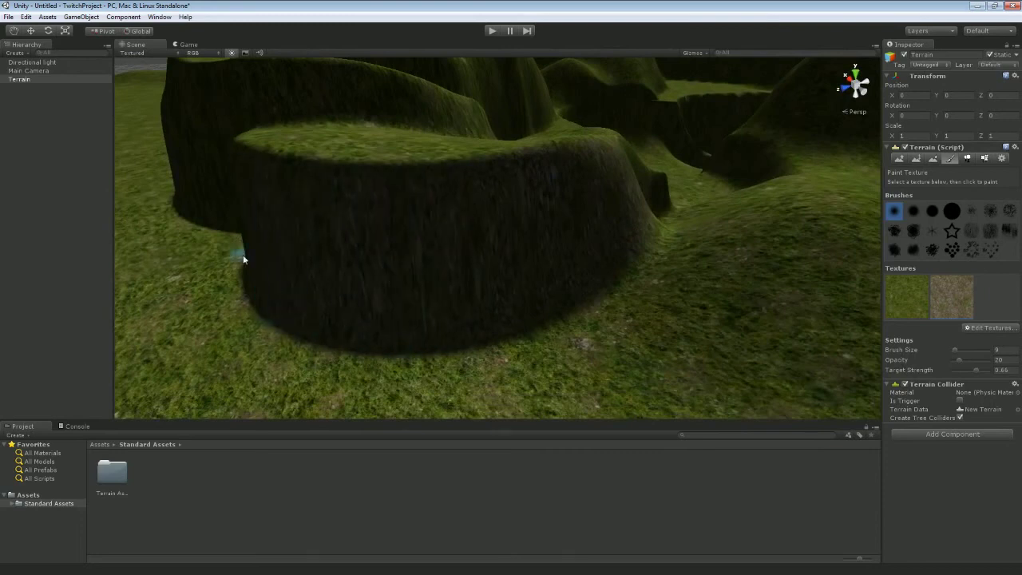
pyautogui.keyDown('alt'); pyautogui.moveTo(420, 300); pyautogui.dragTo(280, 308); pyautogui.keyUp('alt')
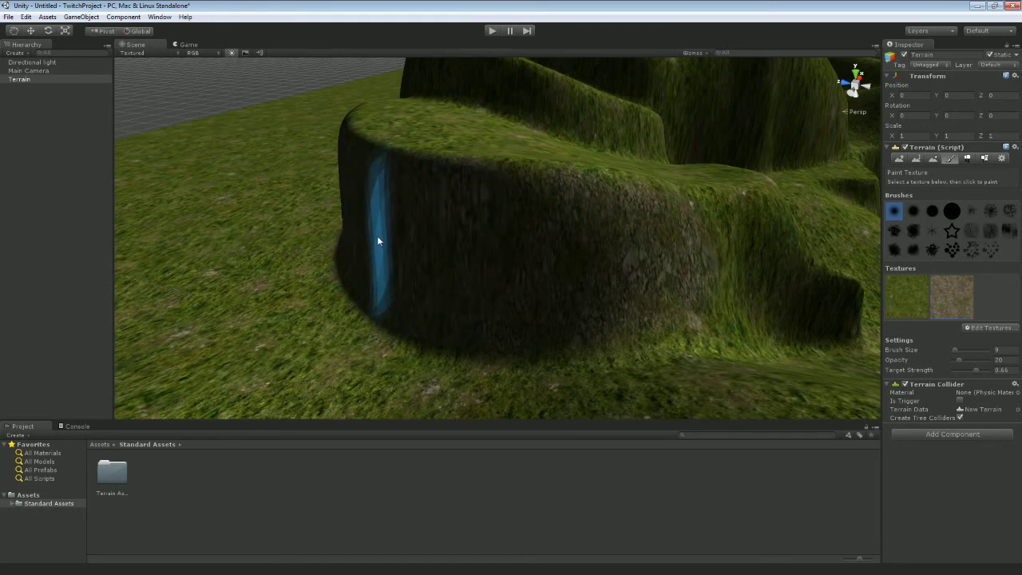
pyautogui.moveTo(378, 237); pyautogui.dragTo(281, 194, button='middle')
pyautogui.moveTo(447, 251); pyautogui.dragTo(373, 253, button='middle')
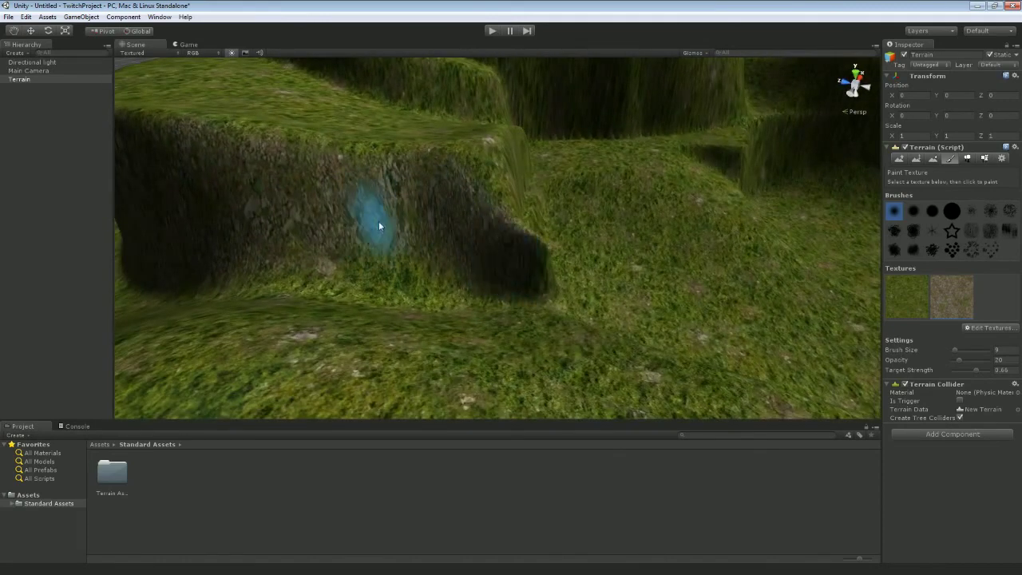
# Paint Grass&Rock on the lowest plateau's inner end face and along the curved slope around the nearby hollow
pyautogui.keyDown('alt'); pyautogui.moveTo(541, 240); pyautogui.dragTo(380, 229); pyautogui.keyUp('alt')
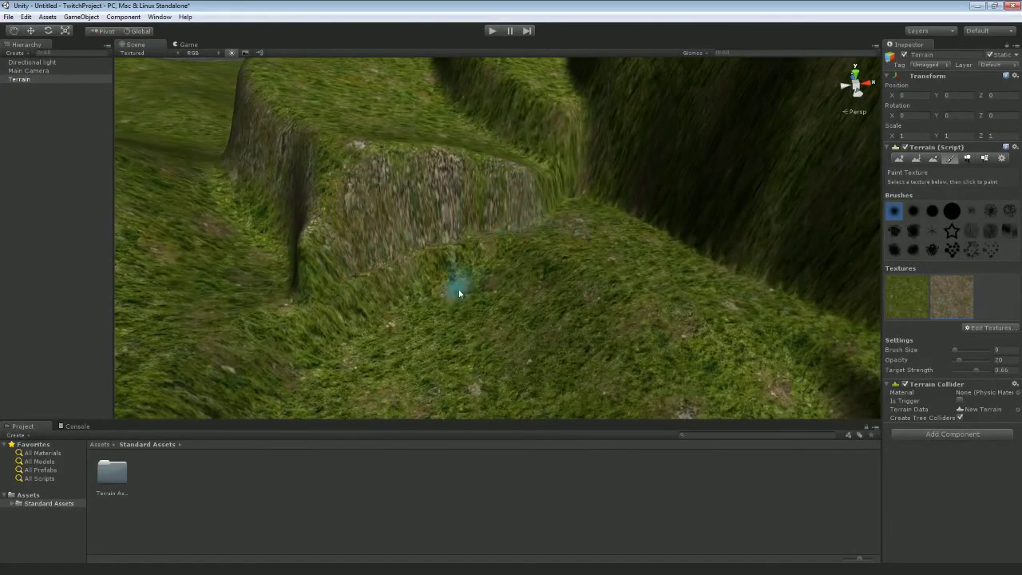
pyautogui.moveTo(543, 262)
pyautogui.keyDown('alt'); pyautogui.mouseDown()
pyautogui.moveTo(376, 296)
pyautogui.moveTo(460, 274)
pyautogui.mouseUp(); pyautogui.keyUp('alt')
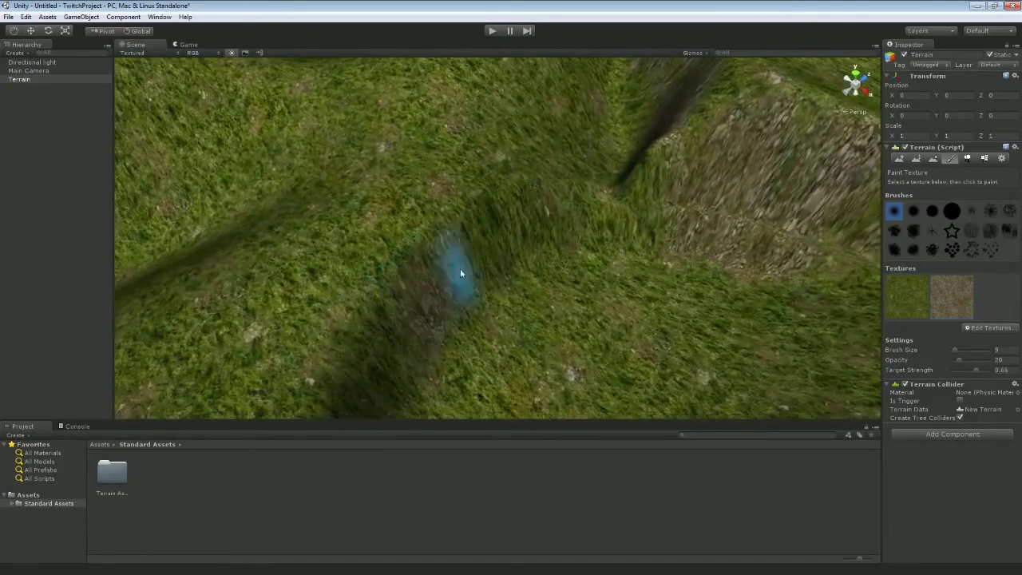
pyautogui.moveTo(559, 230)
pyautogui.keyDown('alt'); pyautogui.mouseDown()
pyautogui.moveTo(430, 276)
pyautogui.moveTo(388, 278)
pyautogui.mouseUp(); pyautogui.keyUp('alt')
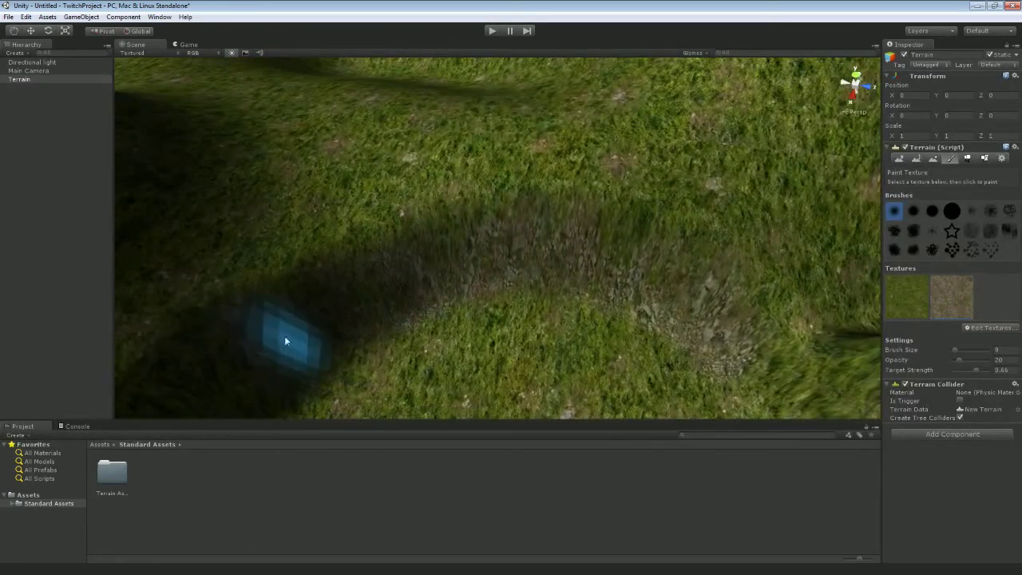
# Paint Grass&Rock on the tall cliff face and along the short curved wall below it, with brush size 9 and opacity 20
pyautogui.moveTo(595, 256)
pyautogui.keyDown('alt'); pyautogui.mouseDown()
pyautogui.moveTo(684, 177)
pyautogui.moveTo(798, 165)
pyautogui.moveTo(856, 263)
pyautogui.mouseUp(); pyautogui.keyUp('alt')
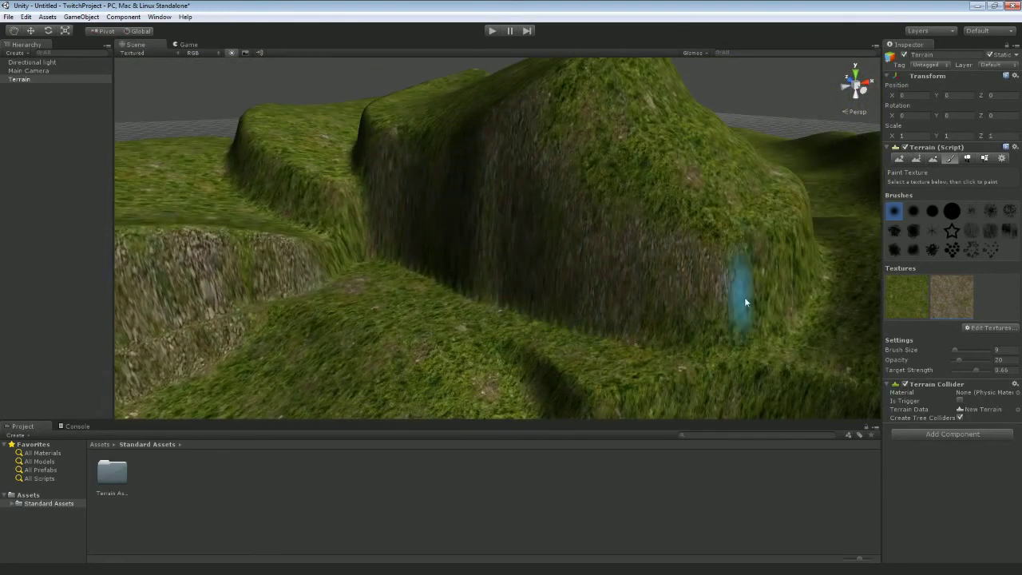
pyautogui.keyDown('alt'); pyautogui.moveTo(764, 286); pyautogui.dragTo(771, 324); pyautogui.keyUp('alt')
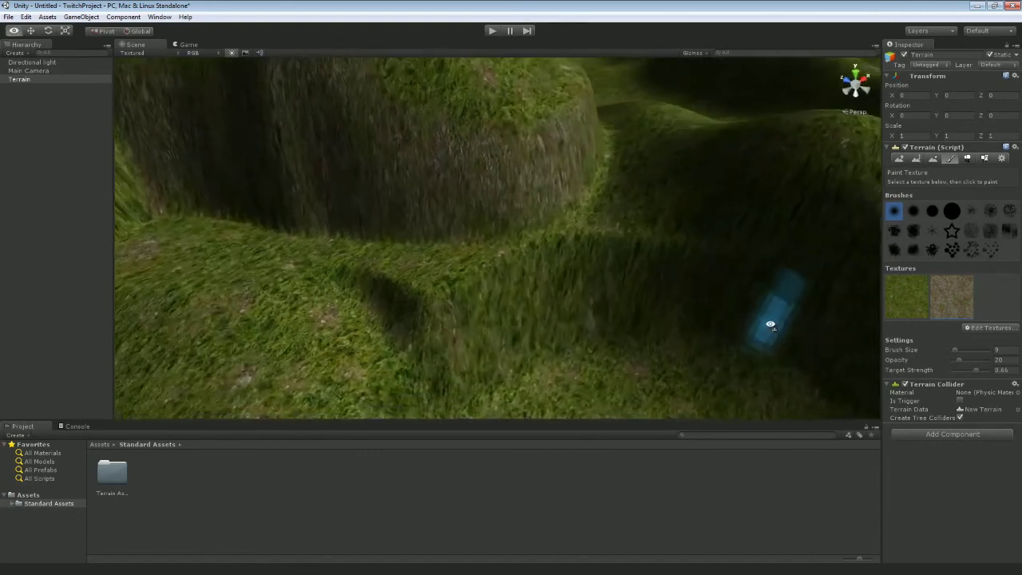
pyautogui.moveTo(771, 324); pyautogui.dragTo(777, 324, button='right')
pyautogui.moveTo(488, 353)
pyautogui.mouseDown()
pyautogui.moveTo(668, 318)
pyautogui.moveTo(508, 326)
pyautogui.moveTo(706, 293)
pyautogui.mouseUp()
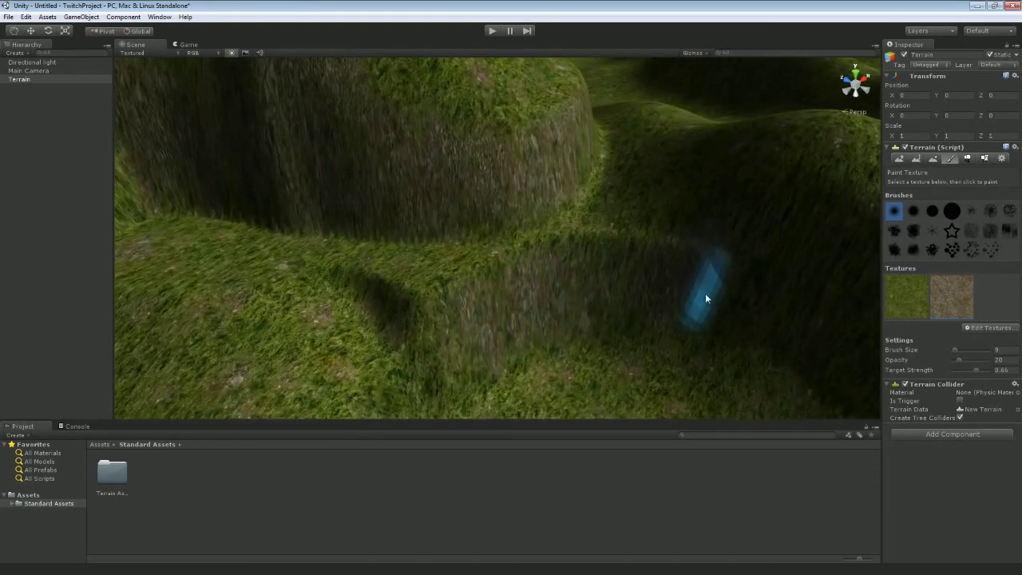
pyautogui.moveTo(463, 343)
pyautogui.keyDown('alt'); pyautogui.mouseDown()
pyautogui.moveTo(655, 335)
pyautogui.moveTo(548, 320)
pyautogui.mouseUp(); pyautogui.keyUp('alt')
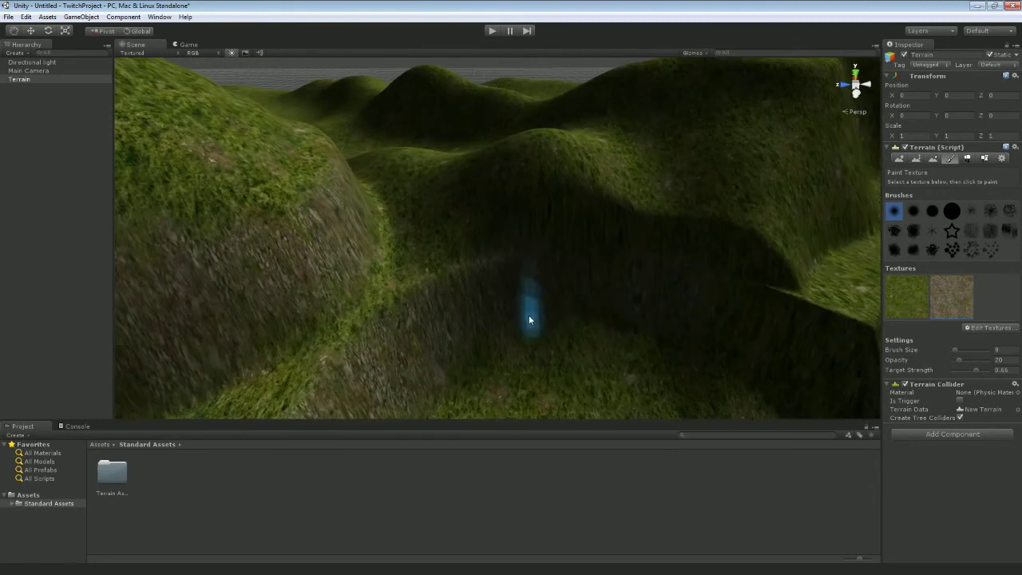
# Paint Grass&Rock across the shadowed walls and over the steep upper slope of the adjoining hill
pyautogui.keyDown('alt'); pyautogui.moveTo(540, 347); pyautogui.dragTo(657, 331); pyautogui.keyUp('alt')
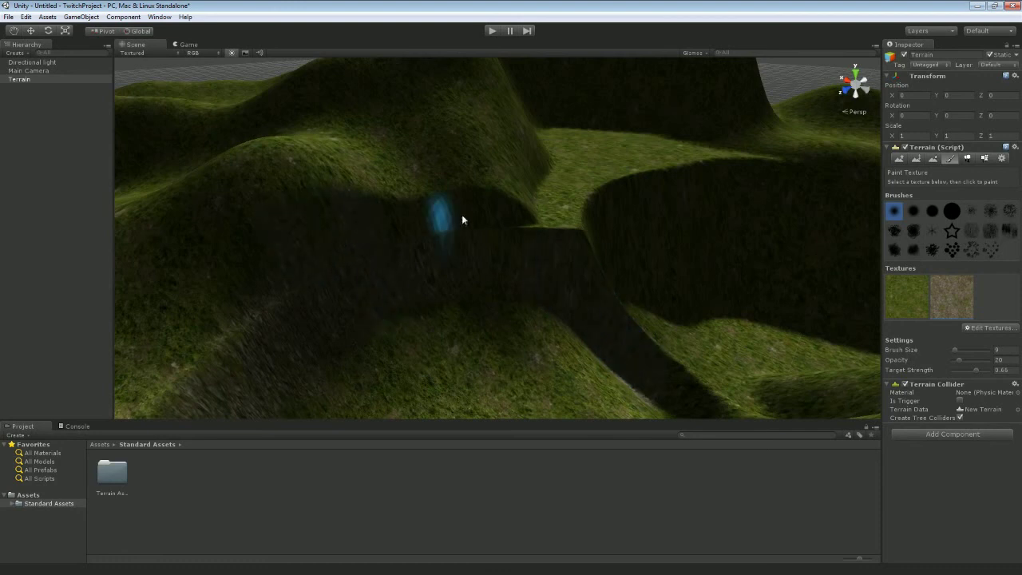
pyautogui.moveTo(359, 266)
pyautogui.keyDown('alt'); pyautogui.mouseDown()
pyautogui.moveTo(263, 178)
pyautogui.moveTo(303, 251)
pyautogui.moveTo(415, 273)
pyautogui.moveTo(320, 278)
pyautogui.mouseUp(); pyautogui.keyUp('alt')
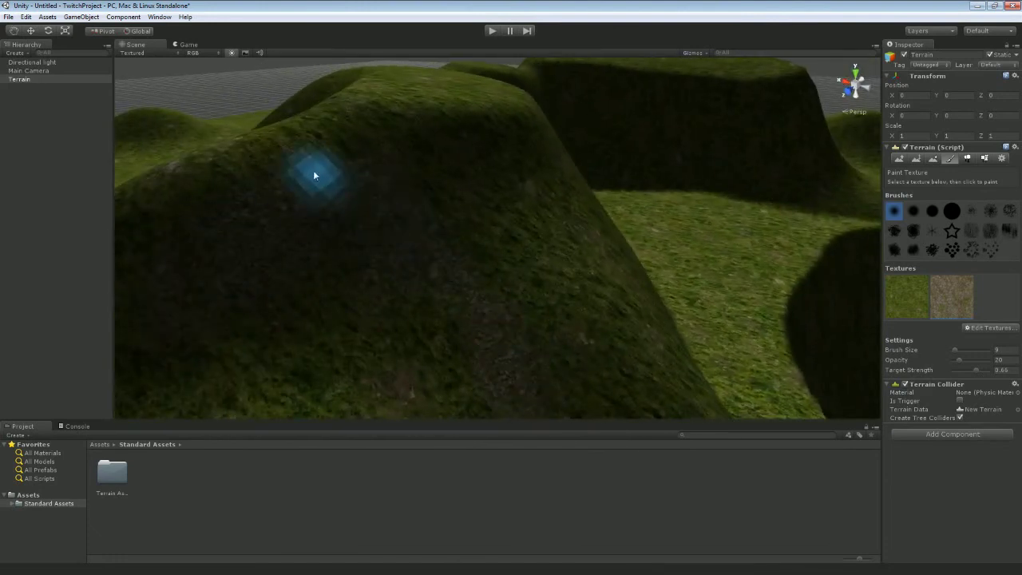
pyautogui.scroll(5, 315, 175)
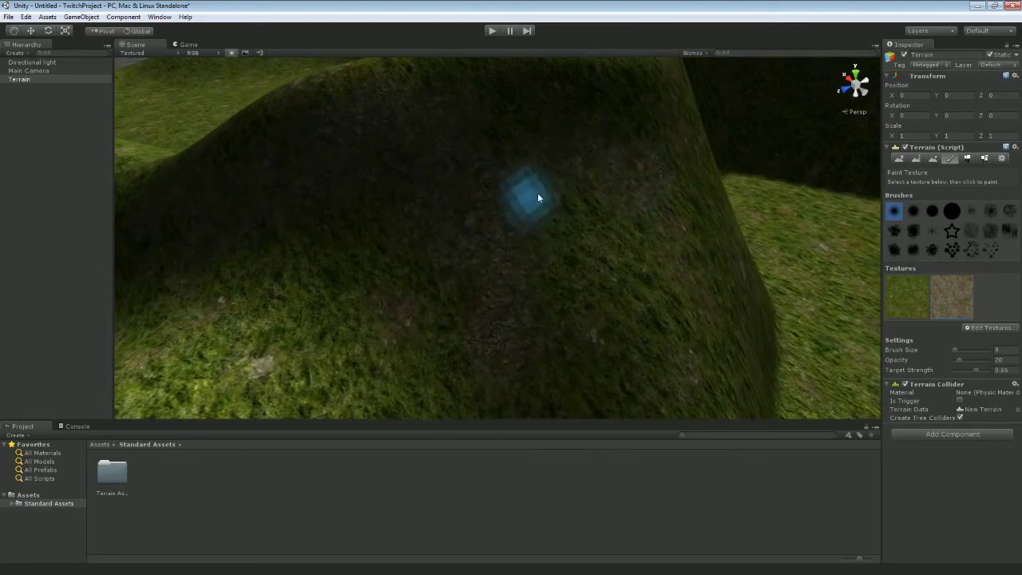
pyautogui.moveTo(693, 254)
pyautogui.keyDown('alt'); pyautogui.mouseDown()
pyautogui.moveTo(662, 228)
pyautogui.moveTo(474, 253)
pyautogui.mouseUp(); pyautogui.keyUp('alt')
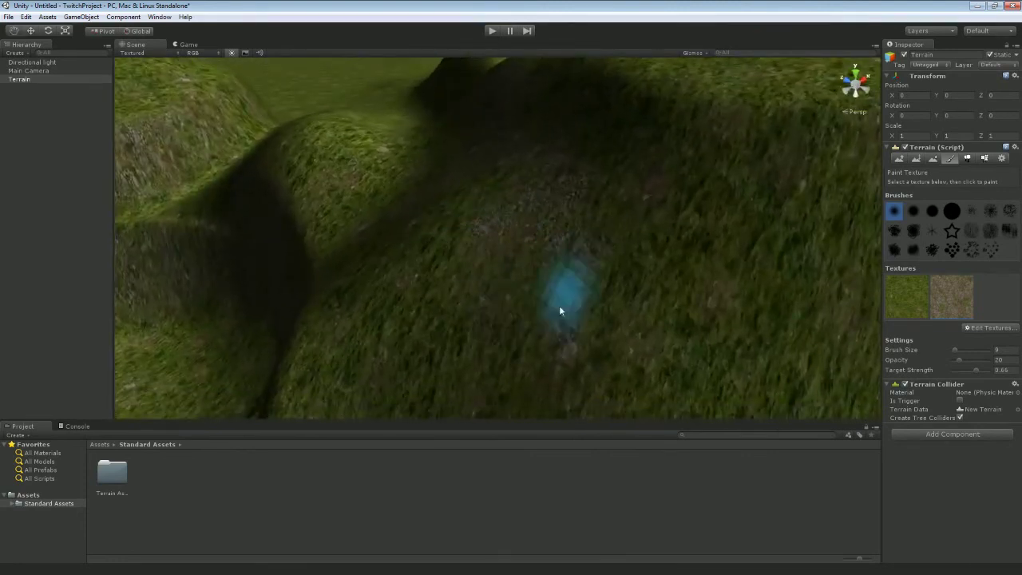
pyautogui.scroll(-6, 620, 323)
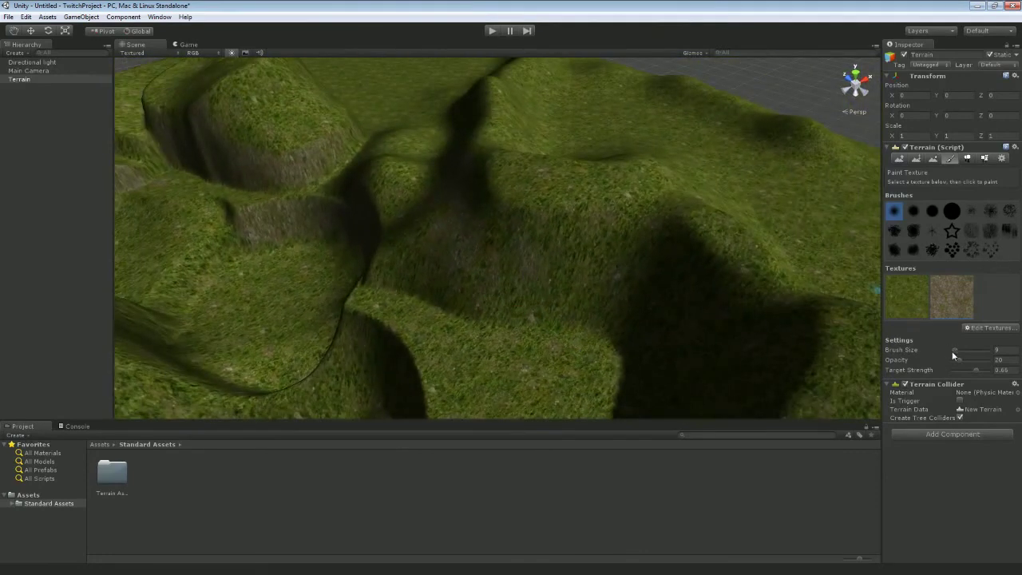
# Paint Grass&Rock over the hillside, peaked ridge and neighbouring mound with brush size 25, opacity 35 and target strength 0.65
pyautogui.moveTo(955, 351); pyautogui.dragTo(962, 353)
pyautogui.moveTo(595, 275)
pyautogui.mouseDown()
pyautogui.moveTo(582, 296)
pyautogui.moveTo(621, 287)
pyautogui.moveTo(500, 292)
pyautogui.moveTo(701, 309)
pyautogui.mouseUp()
pyautogui.moveTo(600, 279)
pyautogui.keyDown('alt'); pyautogui.mouseDown()
pyautogui.moveTo(484, 301)
pyautogui.moveTo(673, 287)
pyautogui.mouseUp(); pyautogui.keyUp('alt')
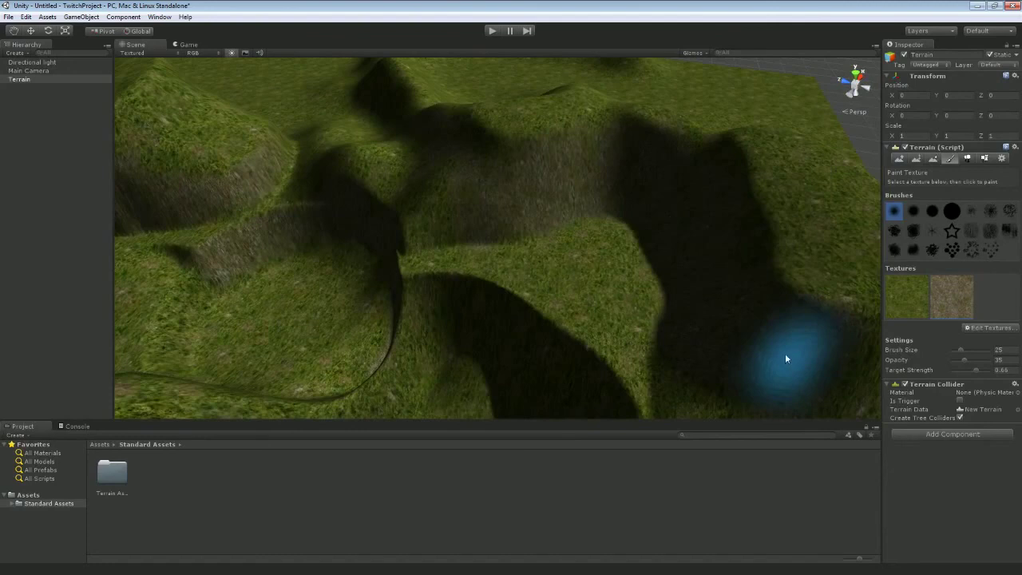
pyautogui.moveTo(643, 222)
pyautogui.keyDown('alt'); pyautogui.mouseDown()
pyautogui.moveTo(559, 235)
pyautogui.moveTo(422, 228)
pyautogui.moveTo(456, 210)
pyautogui.mouseUp(); pyautogui.keyUp('alt')
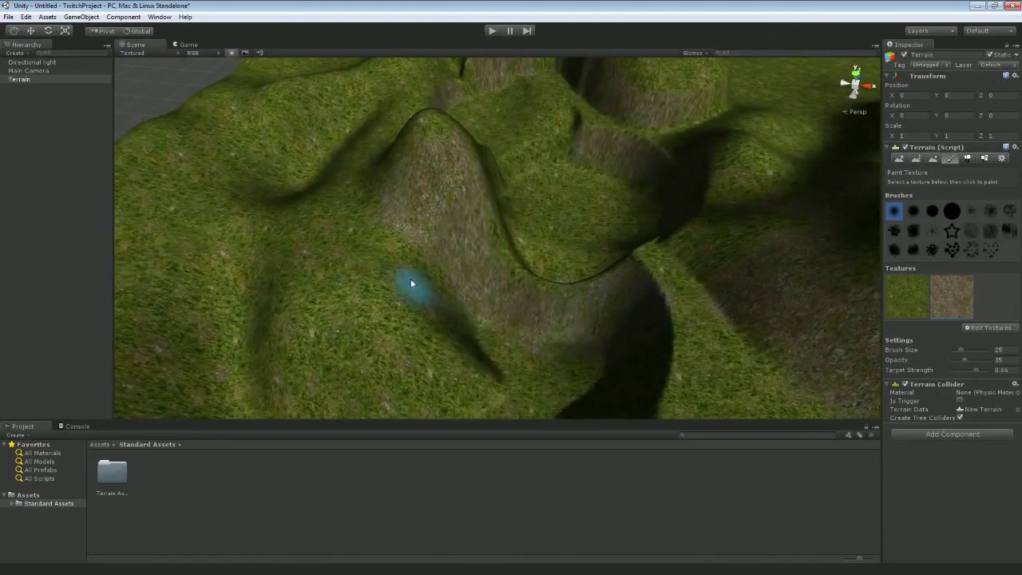
pyautogui.moveTo(410, 281)
pyautogui.keyDown('alt'); pyautogui.mouseDown()
pyautogui.moveTo(512, 275)
pyautogui.moveTo(338, 318)
pyautogui.mouseUp(); pyautogui.keyUp('alt')
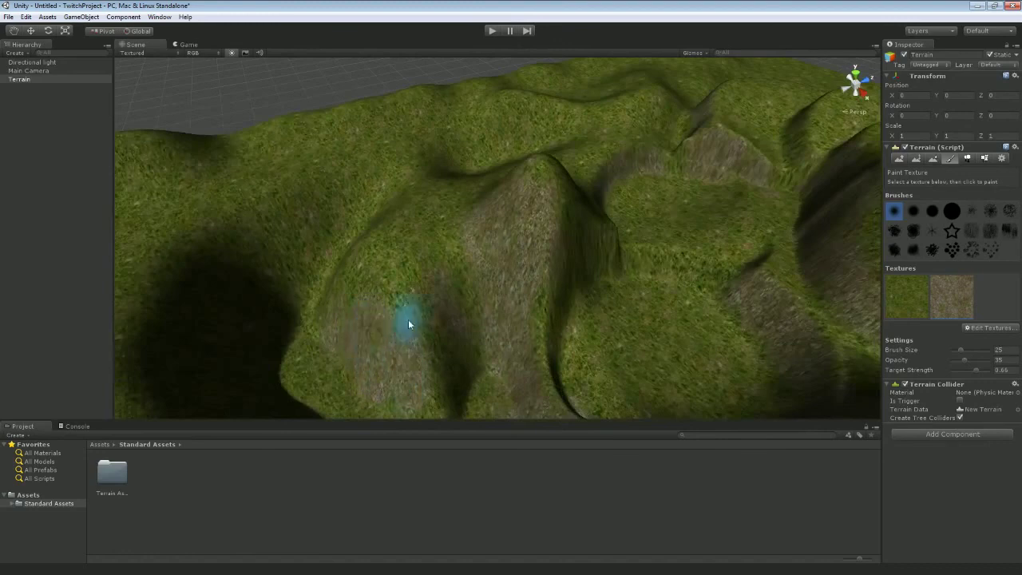
pyautogui.moveTo(408, 324)
pyautogui.keyDown('alt'); pyautogui.mouseDown()
pyautogui.moveTo(343, 342)
pyautogui.moveTo(343, 327)
pyautogui.moveTo(506, 280)
pyautogui.moveTo(495, 312)
pyautogui.moveTo(589, 293)
pyautogui.moveTo(779, 289)
pyautogui.mouseUp(); pyautogui.keyUp('alt')
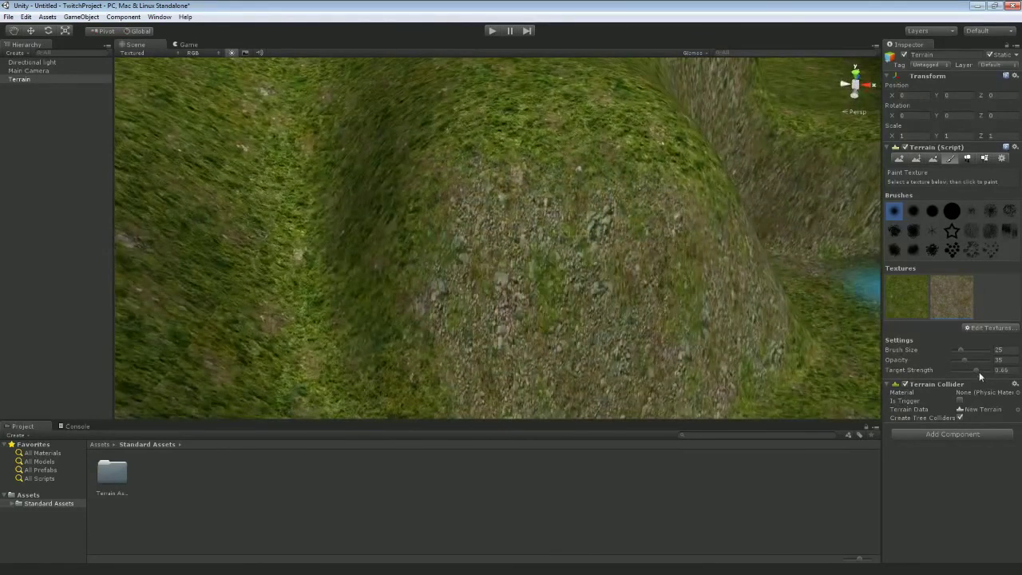
# Paint faint Grass&Rock on the slopes around the large hollow and outer hill, with opacity 22 and target strength 0.32
pyautogui.moveTo(979, 371); pyautogui.dragTo(959, 363)
pyautogui.moveTo(687, 263)
pyautogui.keyDown('alt'); pyautogui.mouseDown()
pyautogui.moveTo(628, 240)
pyautogui.moveTo(452, 244)
pyautogui.mouseUp(); pyautogui.keyUp('alt')
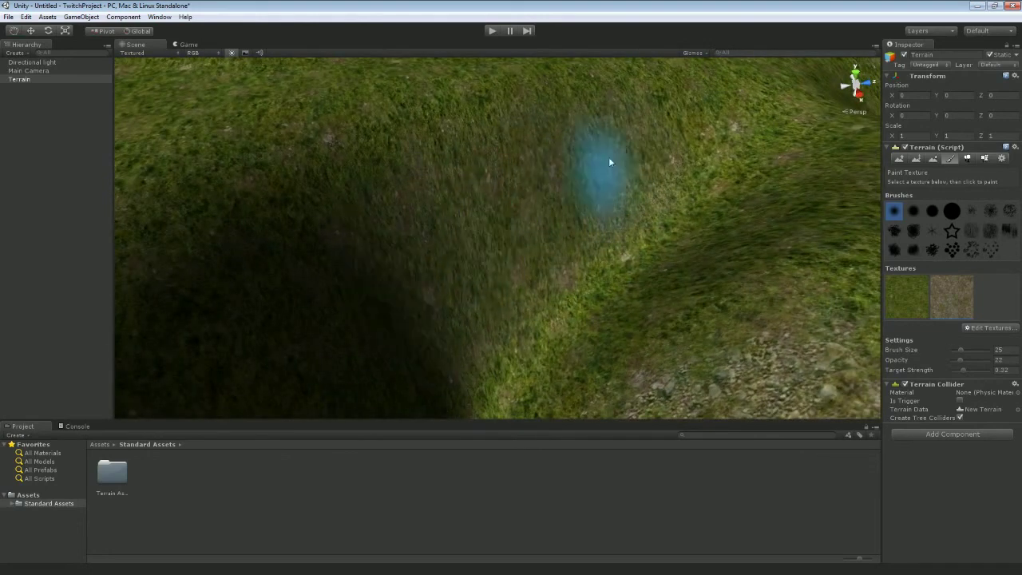
pyautogui.moveTo(501, 207)
pyautogui.keyDown('alt'); pyautogui.mouseDown()
pyautogui.moveTo(570, 189)
pyautogui.moveTo(359, 183)
pyautogui.moveTo(378, 210)
pyautogui.mouseUp(); pyautogui.keyUp('alt')
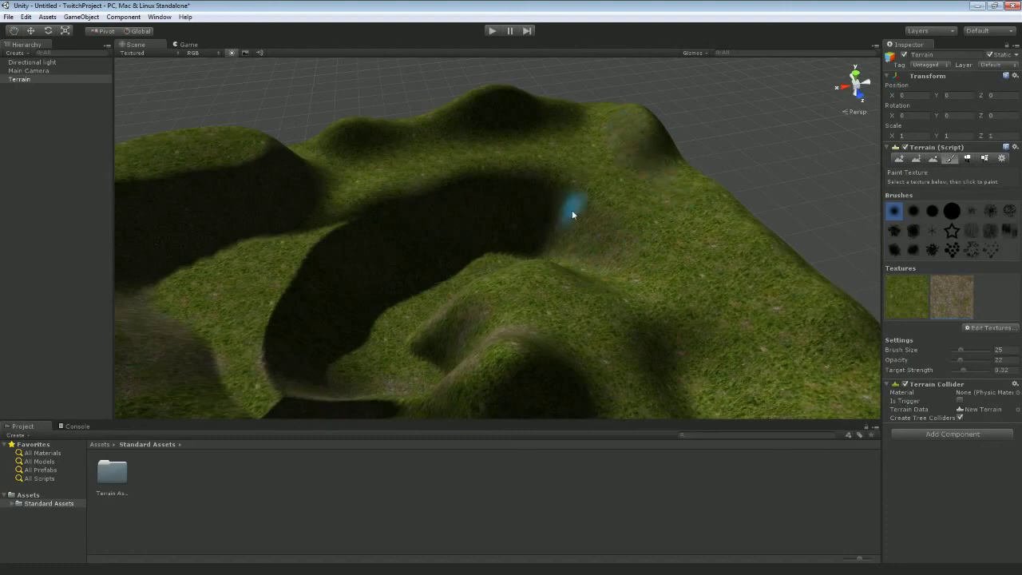
# Add GoodDirt as a third terrain texture with a tile size of 15 by 15 and no normal map
pyautogui.moveTo(655, 225)
pyautogui.mouseDown(button='right')
pyautogui.moveTo(374, 199)
pyautogui.moveTo(244, 156)
pyautogui.moveTo(230, 162)
pyautogui.moveTo(290, 144)
pyautogui.moveTo(400, 149)
pyautogui.moveTo(349, 160)
pyautogui.moveTo(554, 210)
pyautogui.moveTo(548, 200)
pyautogui.moveTo(479, 196)
pyautogui.moveTo(657, 202)
pyautogui.moveTo(759, 256)
pyautogui.moveTo(689, 247)
pyautogui.moveTo(785, 252)
pyautogui.mouseUp(button='right')
pyautogui.hotkey('shift', 'w')
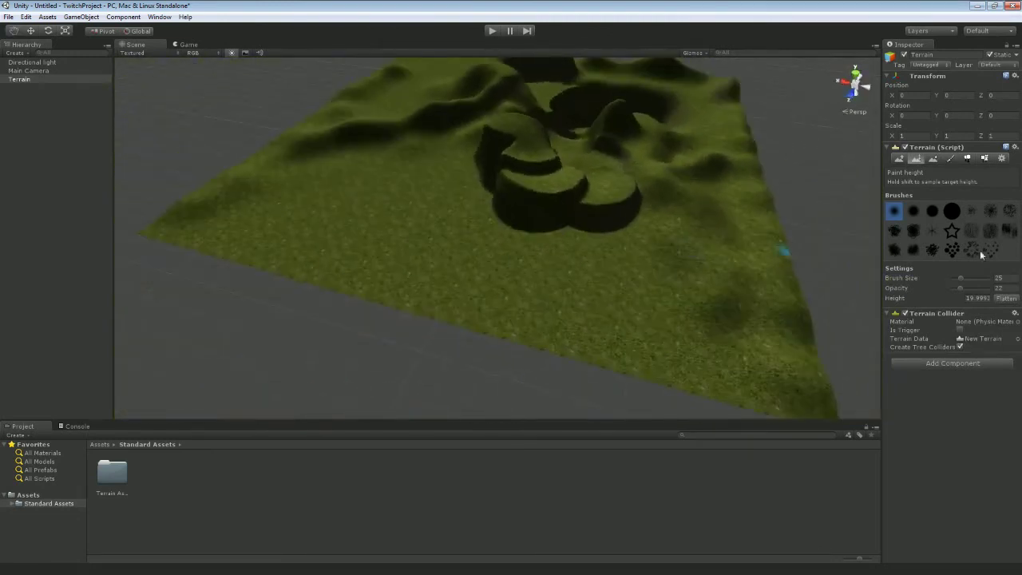
pyautogui.click(951, 158)
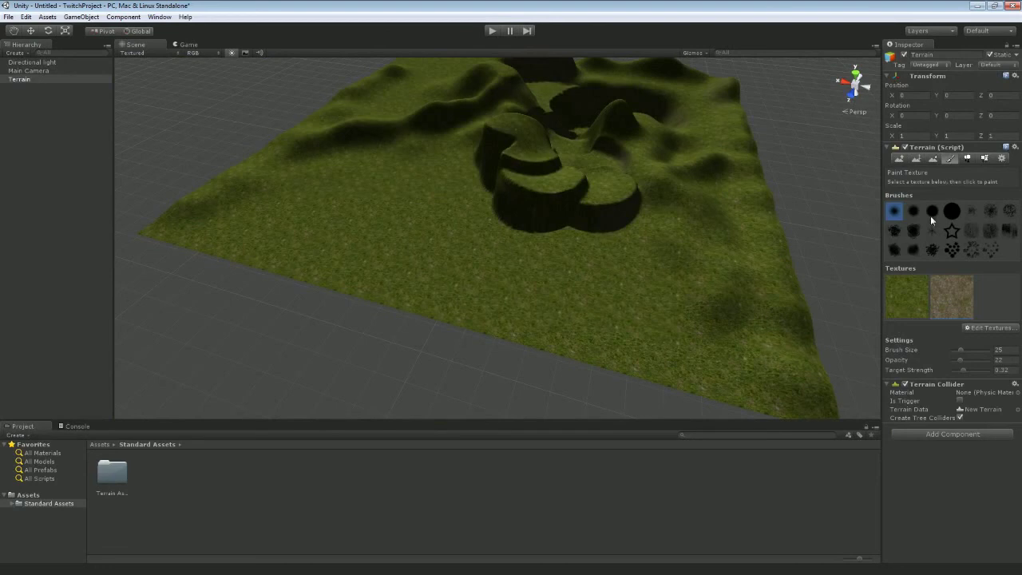
pyautogui.click(978, 328)
pyautogui.click(966, 330)
pyautogui.click(316, 251)
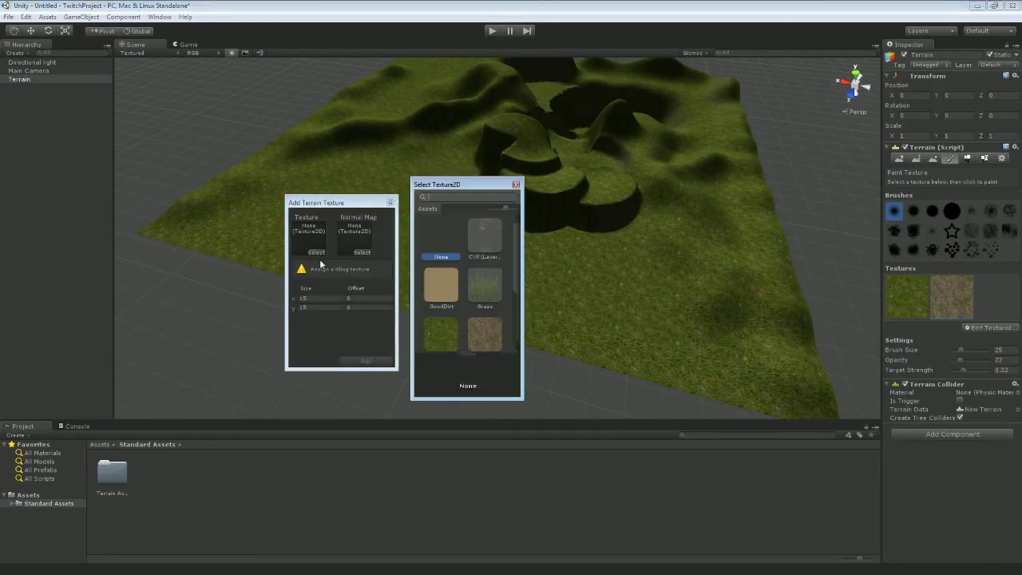
pyautogui.scroll(-1, 516, 269)
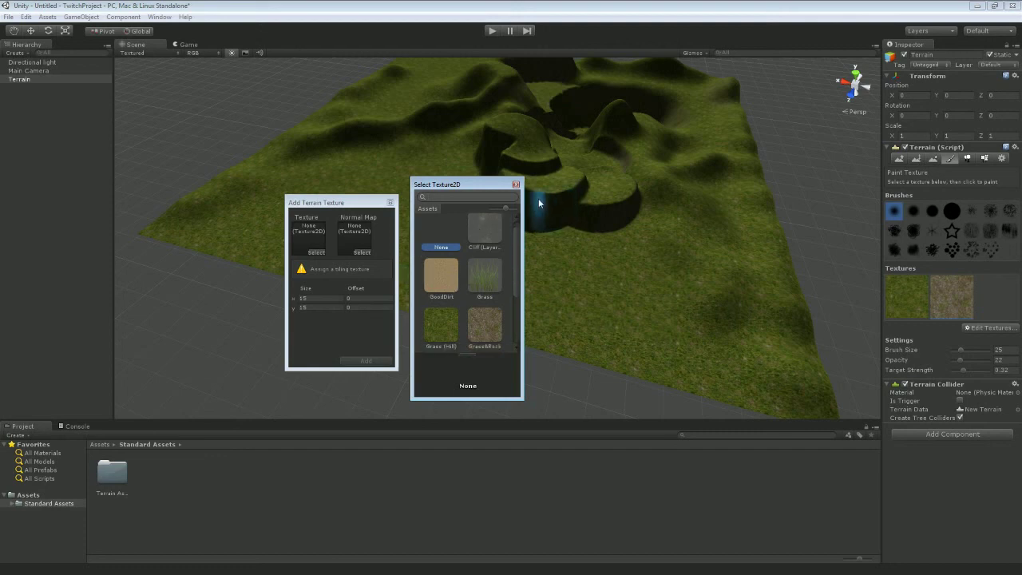
pyautogui.doubleClick(442, 275)
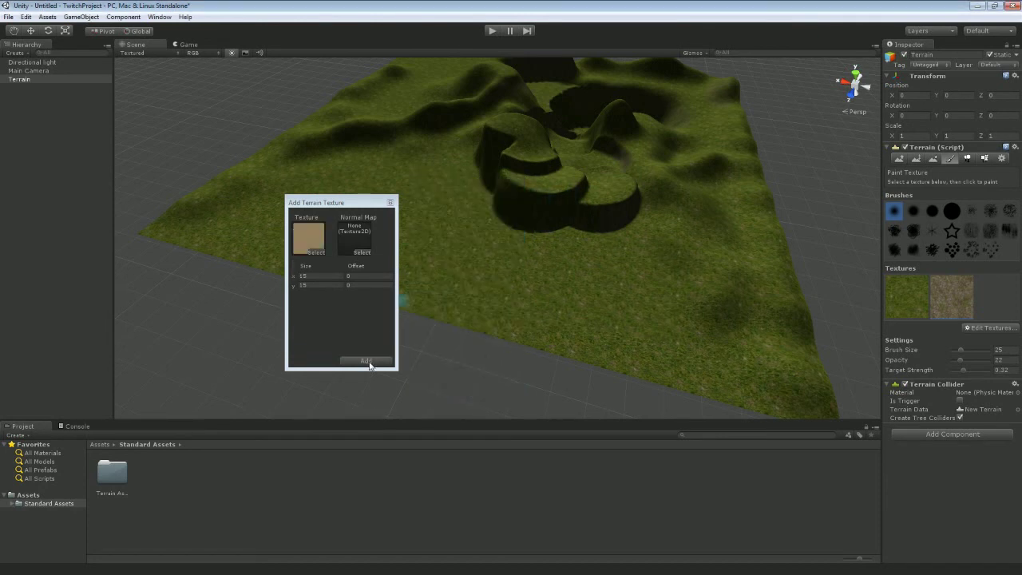
pyautogui.click(366, 362)
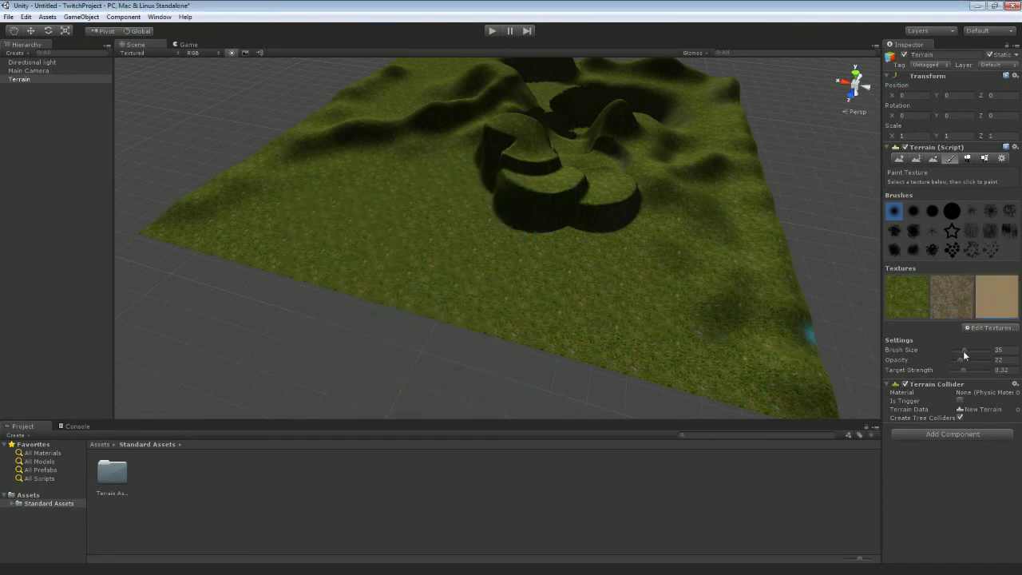
# Paint a winding GoodDirt path across the flat ground near the terrain edge with brush size 71, opacity 22 and target strength 0.32
pyautogui.moveTo(963, 352); pyautogui.dragTo(969, 352)
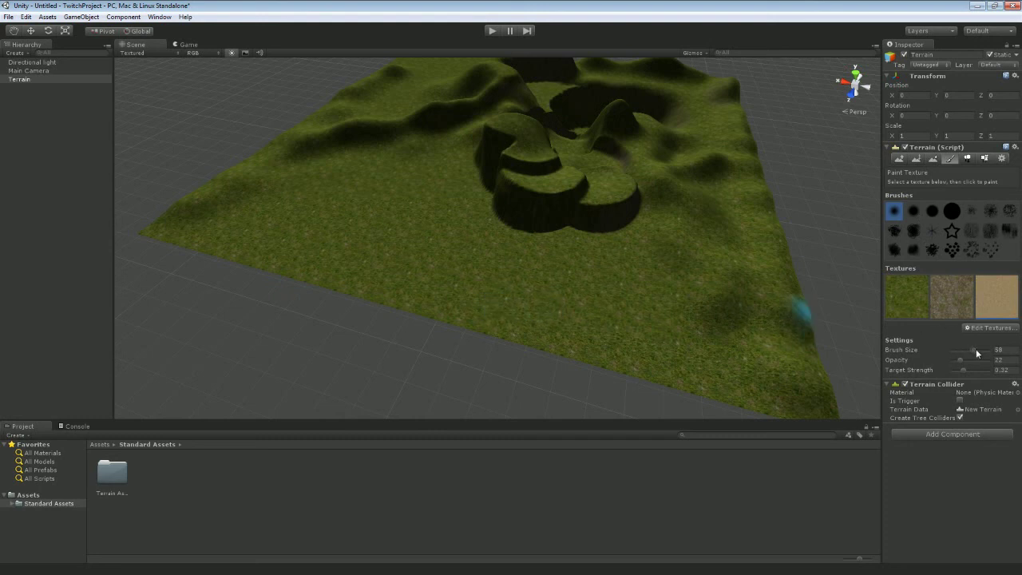
pyautogui.keyDown('alt'); pyautogui.moveTo(416, 271); pyautogui.dragTo(386, 214); pyautogui.keyUp('alt')
pyautogui.scroll(10, 386, 214)
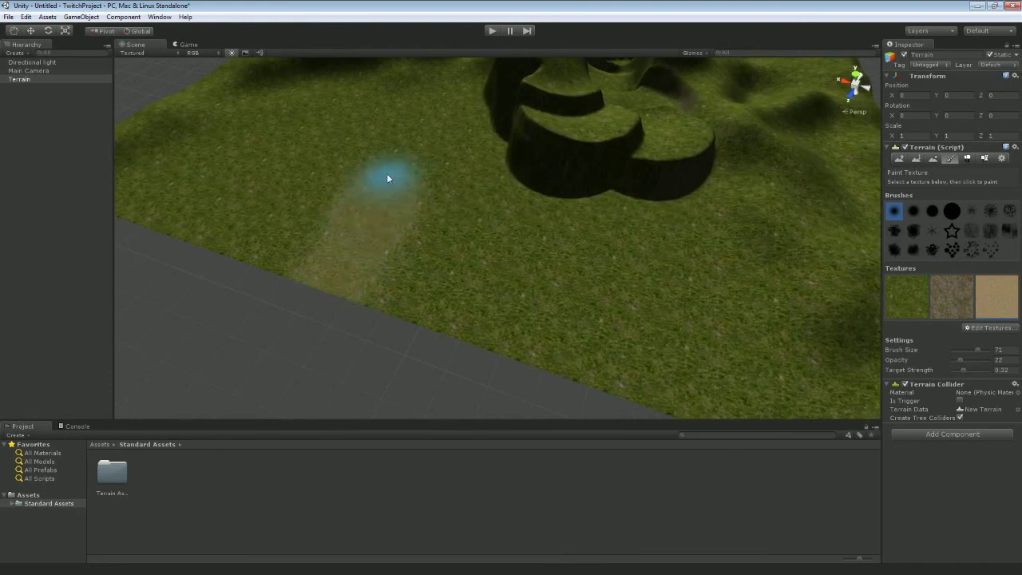
pyautogui.moveTo(353, 254)
pyautogui.mouseDown()
pyautogui.moveTo(333, 155)
pyautogui.moveTo(269, 114)
pyautogui.moveTo(254, 78)
pyautogui.mouseUp()
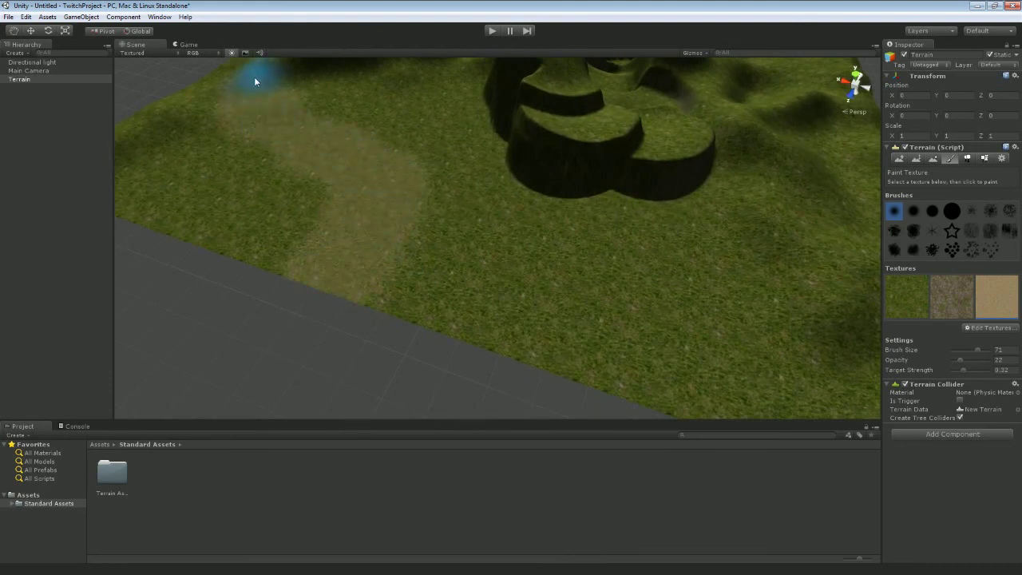
pyautogui.moveTo(372, 277)
pyautogui.mouseDown()
pyautogui.moveTo(669, 299)
pyautogui.moveTo(678, 281)
pyautogui.mouseUp()
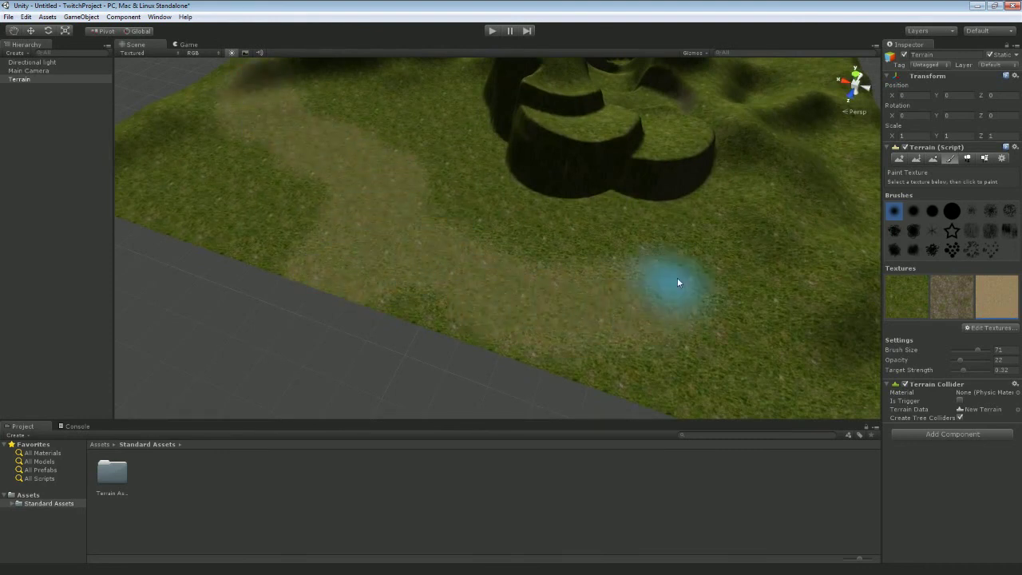
# Extend the GoodDirt paths around the plateaus, towards the terrain corners and along the ground beside the long ridge
pyautogui.moveTo(790, 254)
pyautogui.keyDown('alt'); pyautogui.mouseDown()
pyautogui.moveTo(708, 205)
pyautogui.moveTo(689, 256)
pyautogui.moveTo(694, 279)
pyautogui.moveTo(673, 318)
pyautogui.moveTo(604, 263)
pyautogui.moveTo(620, 182)
pyautogui.moveTo(668, 155)
pyautogui.moveTo(675, 190)
pyautogui.moveTo(598, 114)
pyautogui.moveTo(538, 221)
pyautogui.mouseUp(); pyautogui.keyUp('alt')
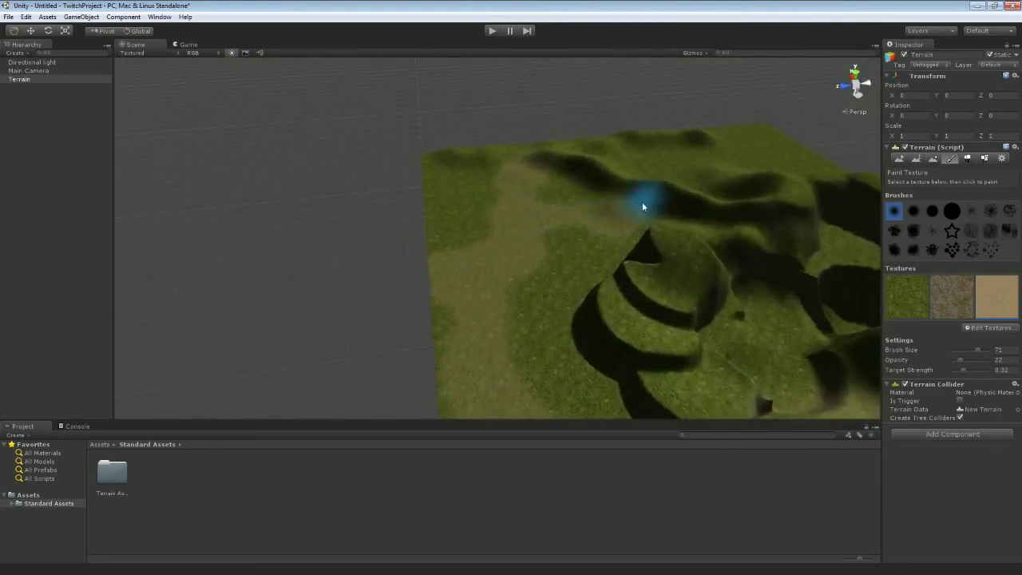
pyautogui.moveTo(646, 201)
pyautogui.keyDown('alt'); pyautogui.mouseDown()
pyautogui.moveTo(632, 170)
pyautogui.moveTo(540, 167)
pyautogui.moveTo(588, 219)
pyautogui.mouseUp(); pyautogui.keyUp('alt')
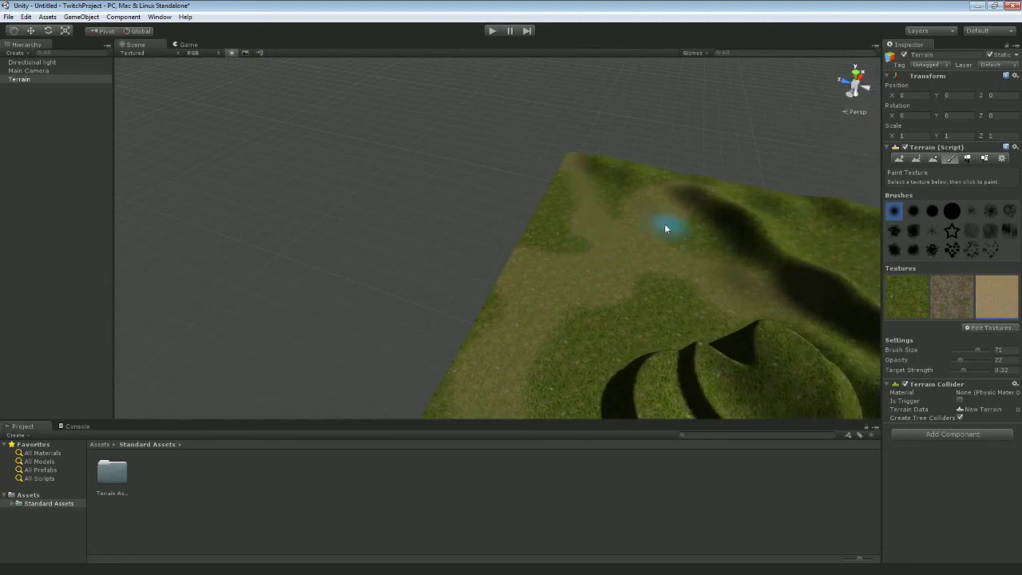
pyautogui.keyDown('alt'); pyautogui.moveTo(666, 223); pyautogui.dragTo(634, 194); pyautogui.keyUp('alt')
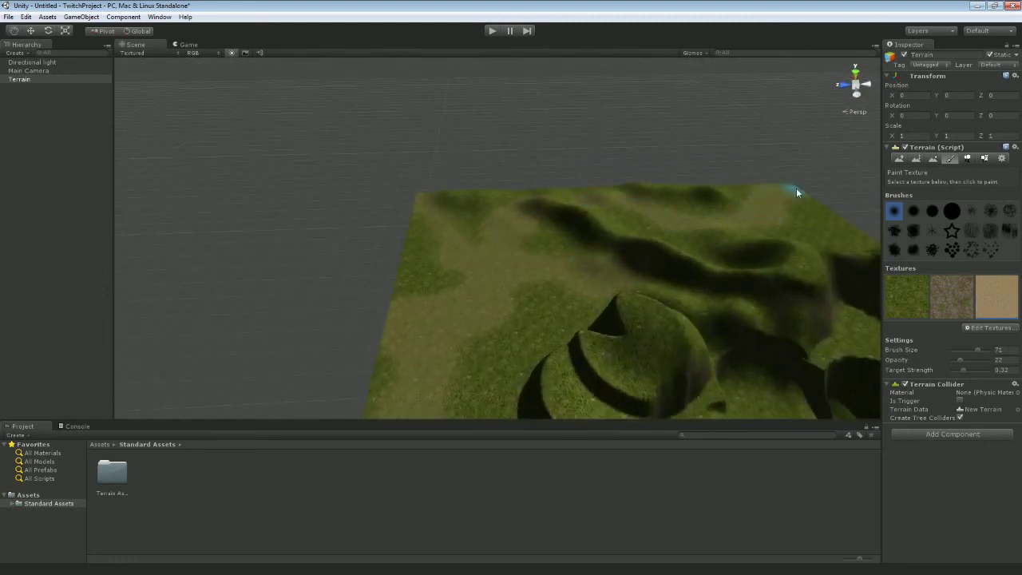
pyautogui.moveTo(726, 279)
pyautogui.keyDown('alt'); pyautogui.mouseDown()
pyautogui.moveTo(675, 291)
pyautogui.moveTo(638, 331)
pyautogui.moveTo(551, 344)
pyautogui.moveTo(468, 309)
pyautogui.mouseUp(); pyautogui.keyUp('alt')
# Paint GoodDirt over the stepped plateau tops with brush size 19, opacity 38 and target strength 0.44
pyautogui.press('F2')
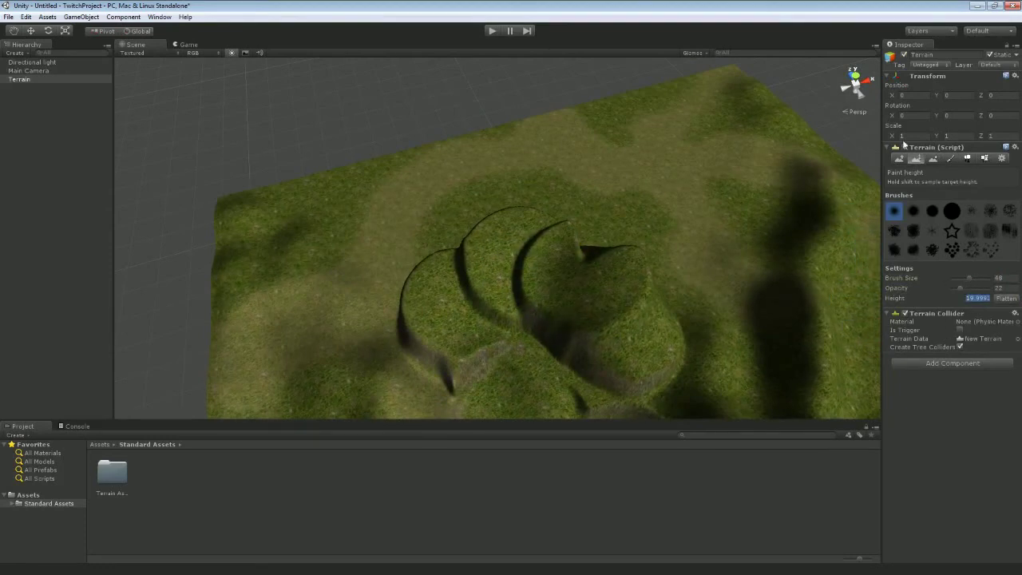
pyautogui.click(951, 158)
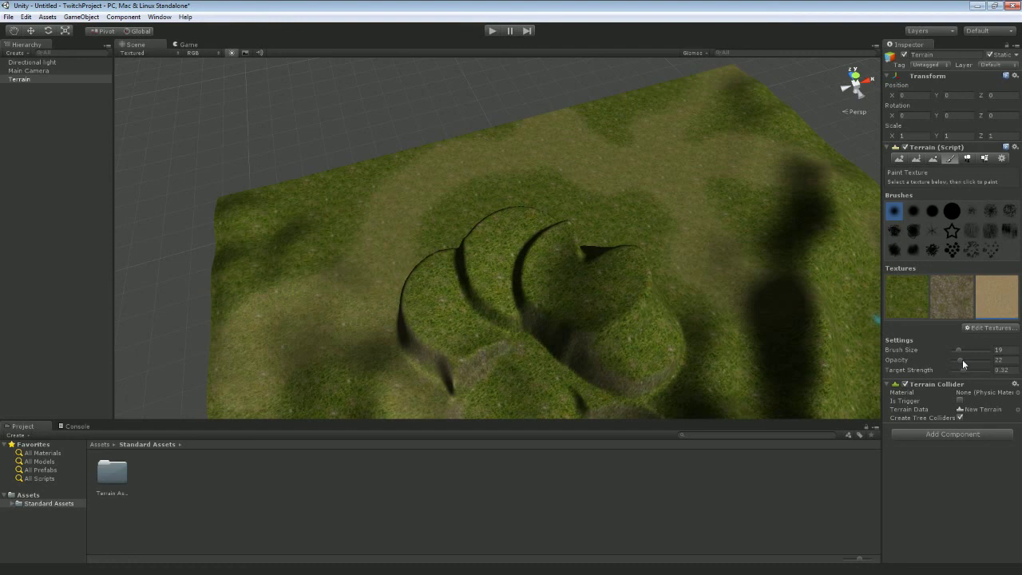
pyautogui.moveTo(962, 360); pyautogui.dragTo(967, 359)
pyautogui.moveTo(636, 264); pyautogui.dragTo(592, 312)
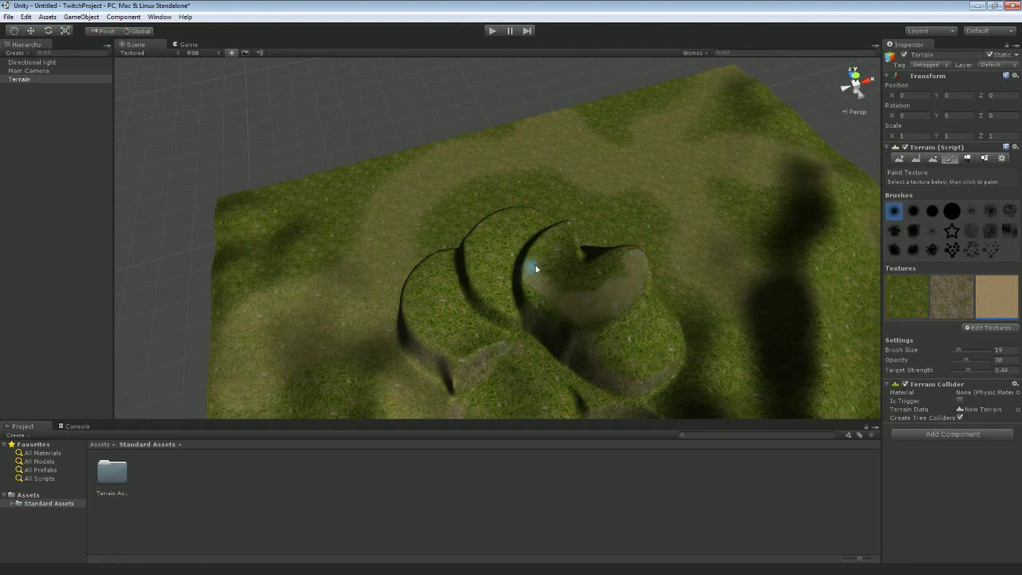
pyautogui.moveTo(535, 266)
pyautogui.mouseDown()
pyautogui.moveTo(531, 229)
pyautogui.moveTo(550, 271)
pyautogui.moveTo(519, 226)
pyautogui.mouseUp()
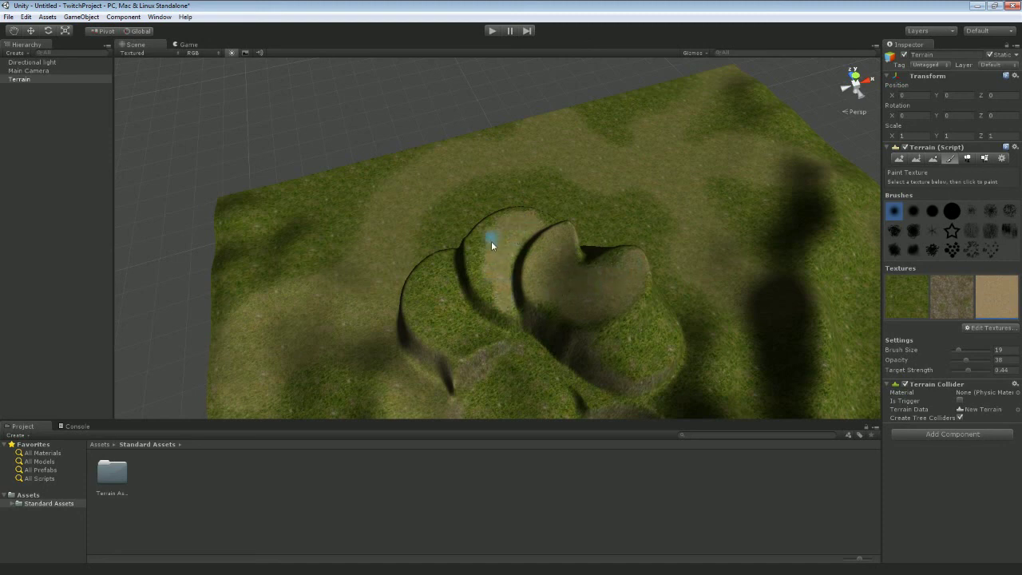
pyautogui.moveTo(473, 345)
pyautogui.mouseDown()
pyautogui.moveTo(459, 298)
pyautogui.moveTo(435, 281)
pyautogui.moveTo(425, 331)
pyautogui.mouseUp()
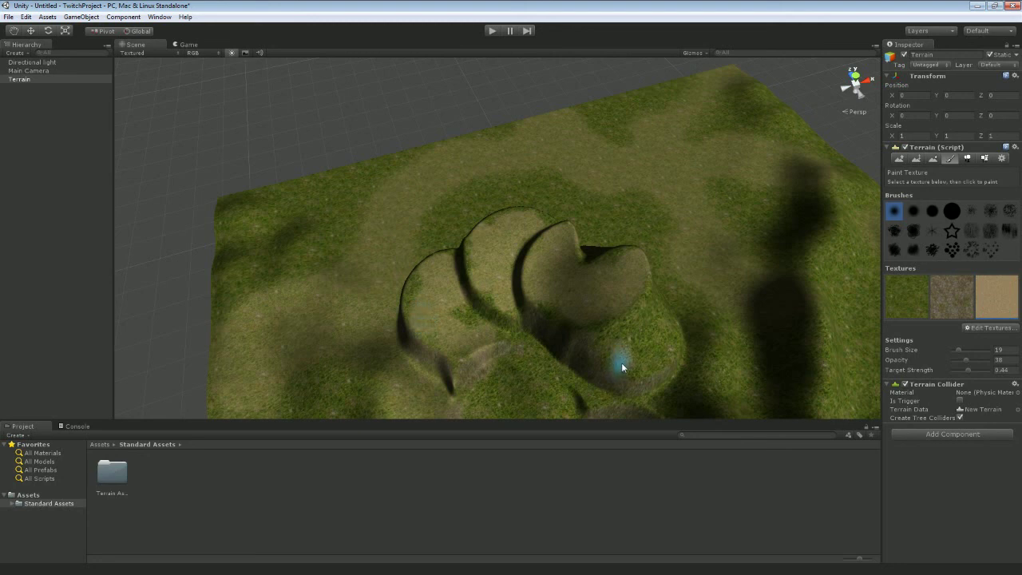
pyautogui.moveTo(622, 364); pyautogui.dragTo(667, 364)
pyautogui.moveTo(648, 321); pyautogui.dragTo(656, 302)
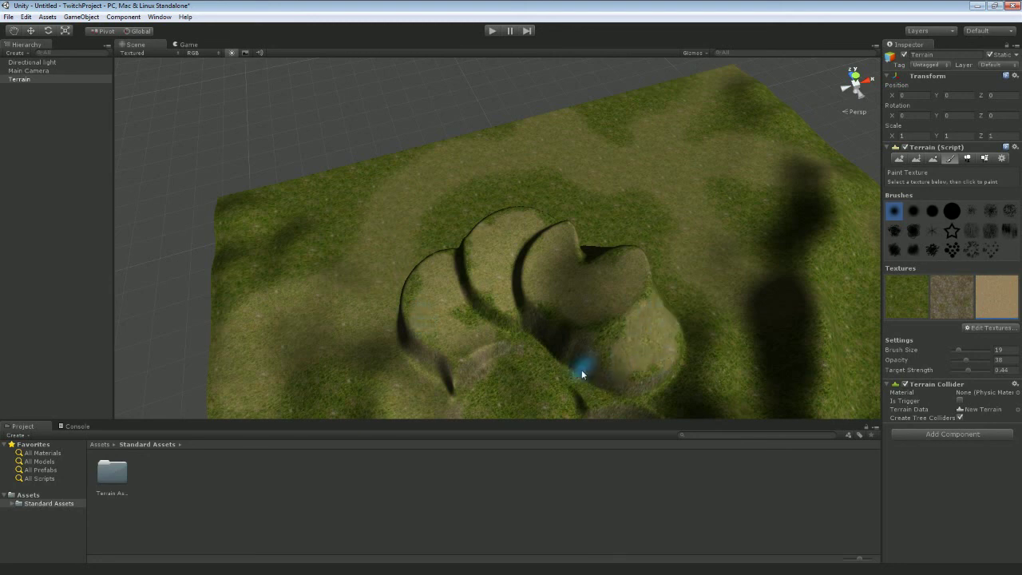
# Cover the two lower round plateaus beside the stepped ones with GoodDirt, leaving some grass patches
pyautogui.keyDown('alt'); pyautogui.moveTo(582, 370); pyautogui.dragTo(683, 350); pyautogui.keyUp('alt')
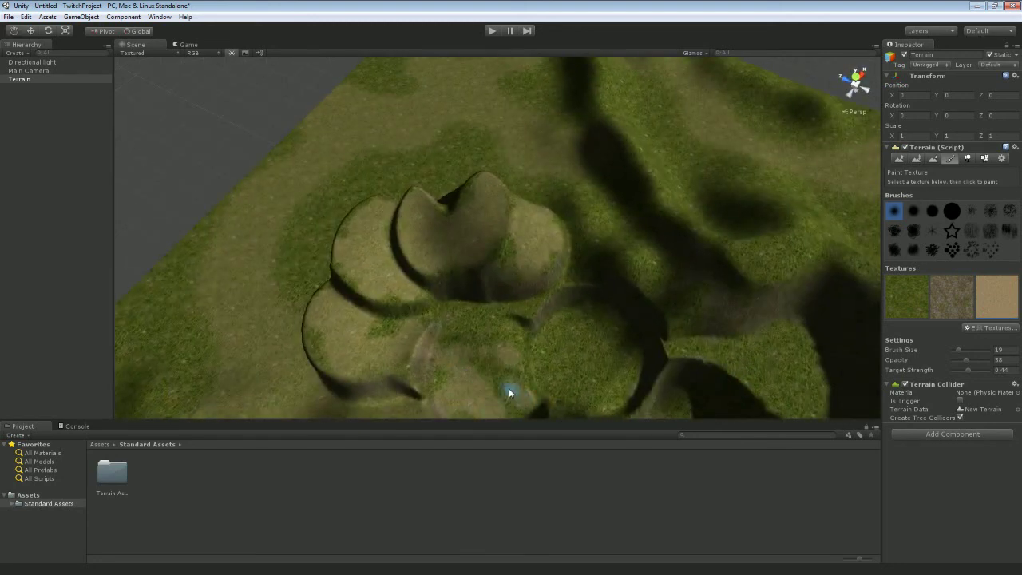
pyautogui.moveTo(564, 344)
pyautogui.mouseDown()
pyautogui.moveTo(564, 392)
pyautogui.moveTo(657, 336)
pyautogui.mouseUp()
pyautogui.moveTo(581, 318); pyautogui.dragTo(572, 336)
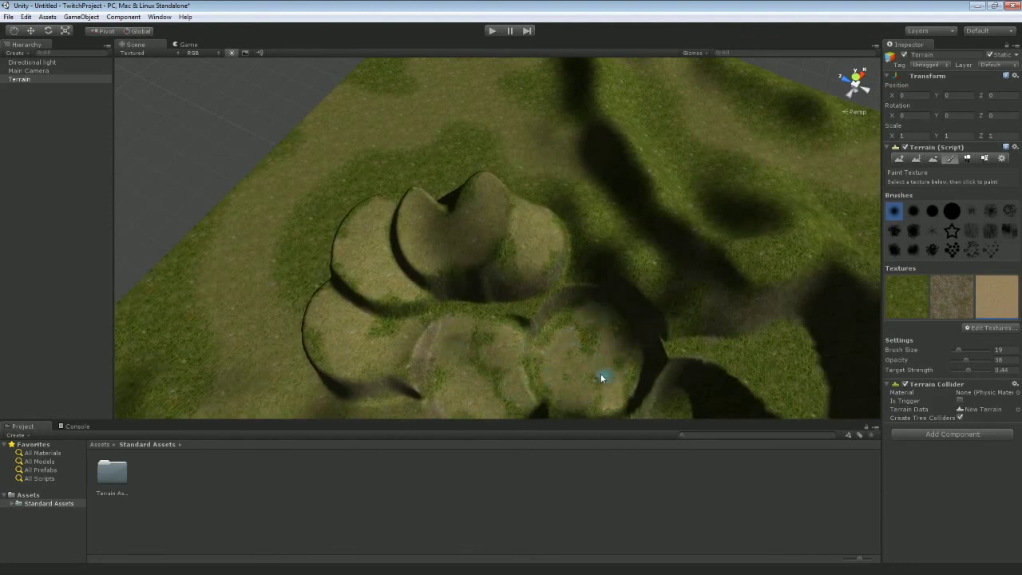
# Add small GoodDirt patches on the flat ground on both sides of the long ridge and towards the terrain edge
pyautogui.keyDown('alt'); pyautogui.moveTo(634, 301); pyautogui.dragTo(354, 278); pyautogui.keyUp('alt')
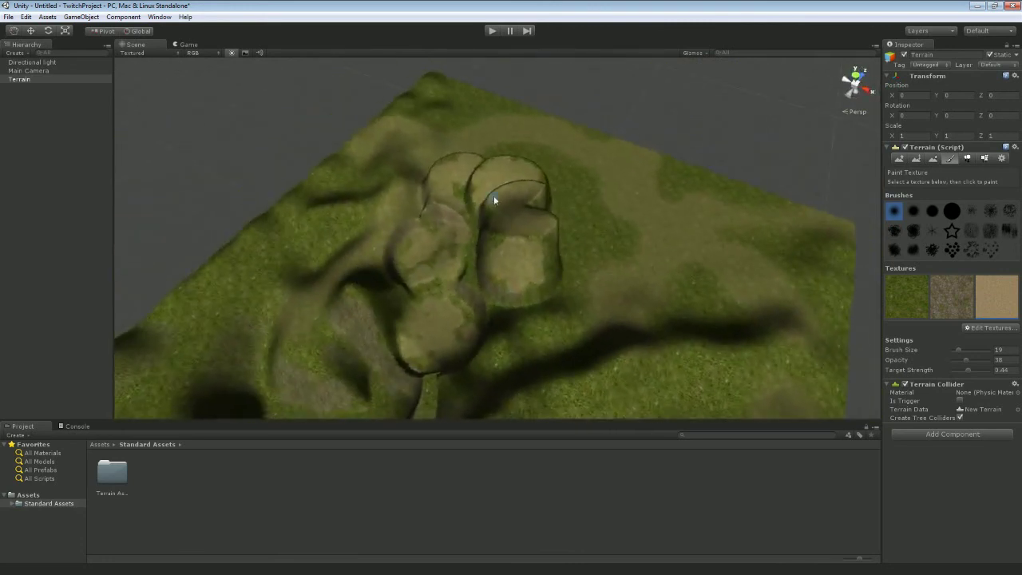
pyautogui.keyDown('alt'); pyautogui.moveTo(494, 195); pyautogui.dragTo(399, 251); pyautogui.keyUp('alt')
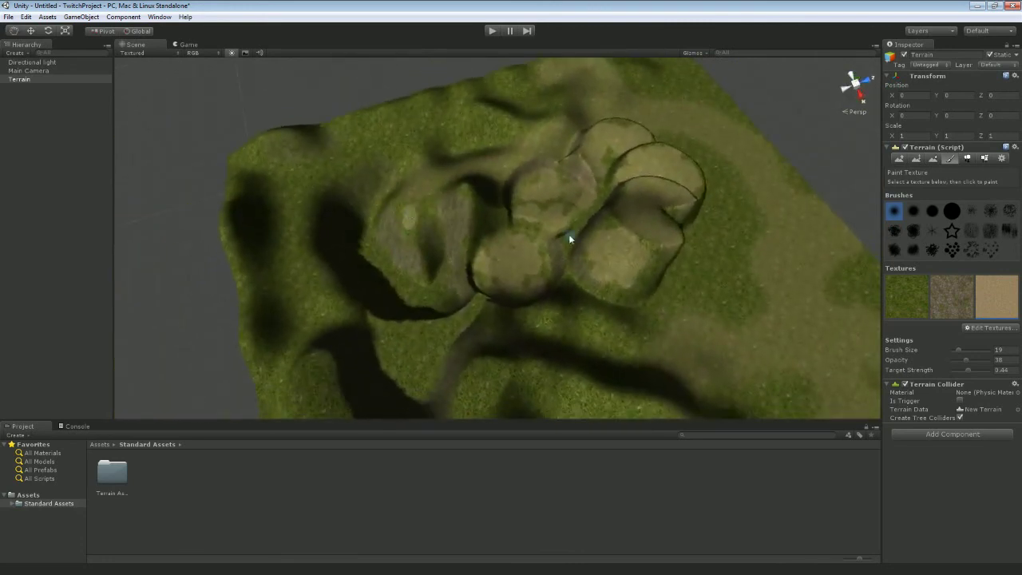
pyautogui.keyDown('alt'); pyautogui.moveTo(569, 234); pyautogui.dragTo(633, 224); pyautogui.keyUp('alt')
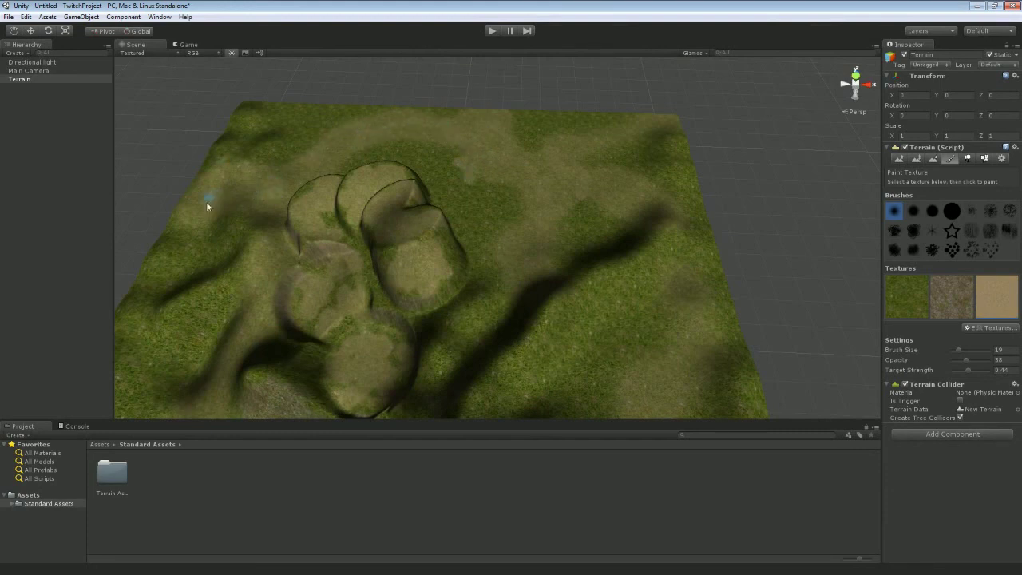
pyautogui.click(576, 224)
pyautogui.click(595, 295)
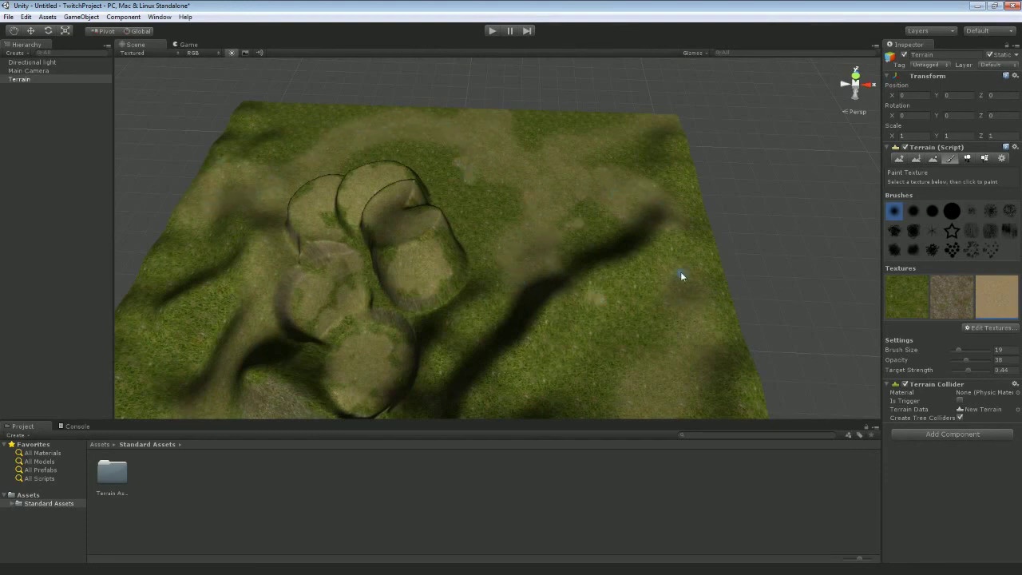
pyautogui.moveTo(680, 272)
pyautogui.mouseDown()
pyautogui.moveTo(675, 383)
pyautogui.moveTo(657, 349)
pyautogui.mouseUp()
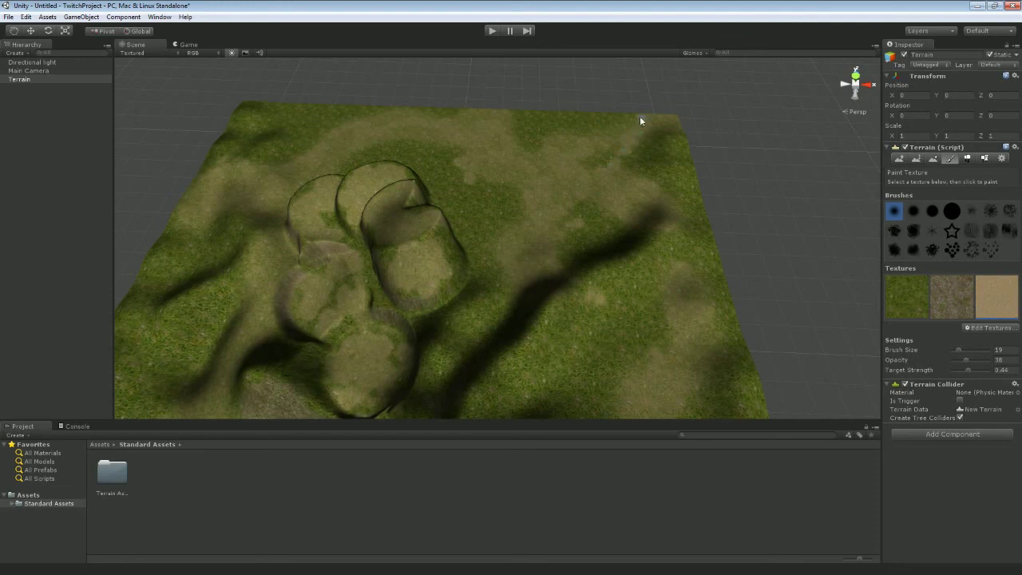
# Examine the textured plateaus, ridge and hollows of the terrain from several low and high angles
pyautogui.keyDown('alt'); pyautogui.moveTo(686, 177); pyautogui.dragTo(656, 147); pyautogui.keyUp('alt')
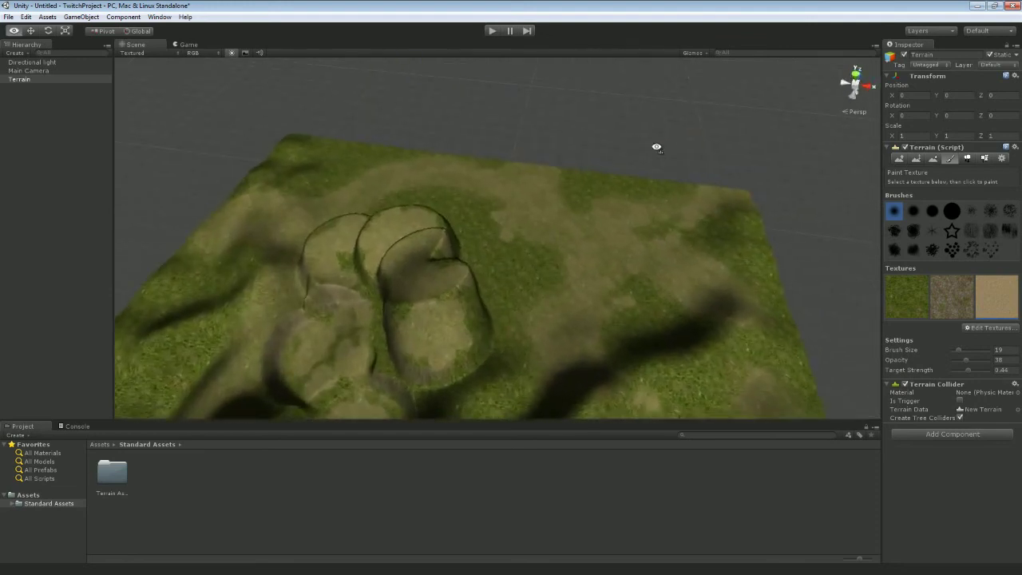
pyautogui.moveTo(656, 147)
pyautogui.mouseDown(button='right')
pyautogui.moveTo(407, 175)
pyautogui.moveTo(219, 176)
pyautogui.moveTo(220, 98)
pyautogui.moveTo(215, 135)
pyautogui.moveTo(115, 167)
pyautogui.moveTo(369, 178)
pyautogui.moveTo(232, 228)
pyautogui.moveTo(444, 164)
pyautogui.mouseUp(button='right')
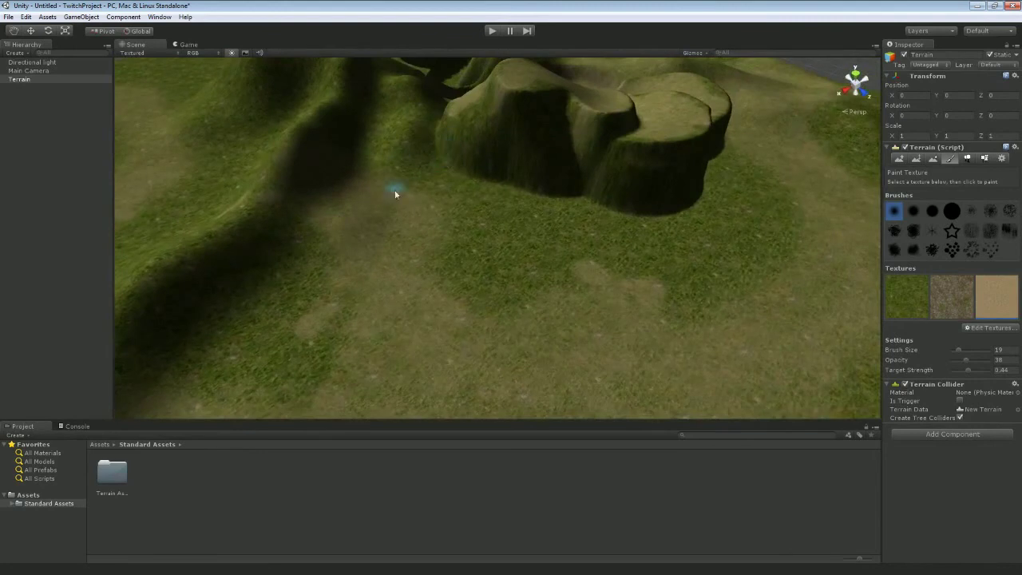
pyautogui.scroll(-5, 394, 189)
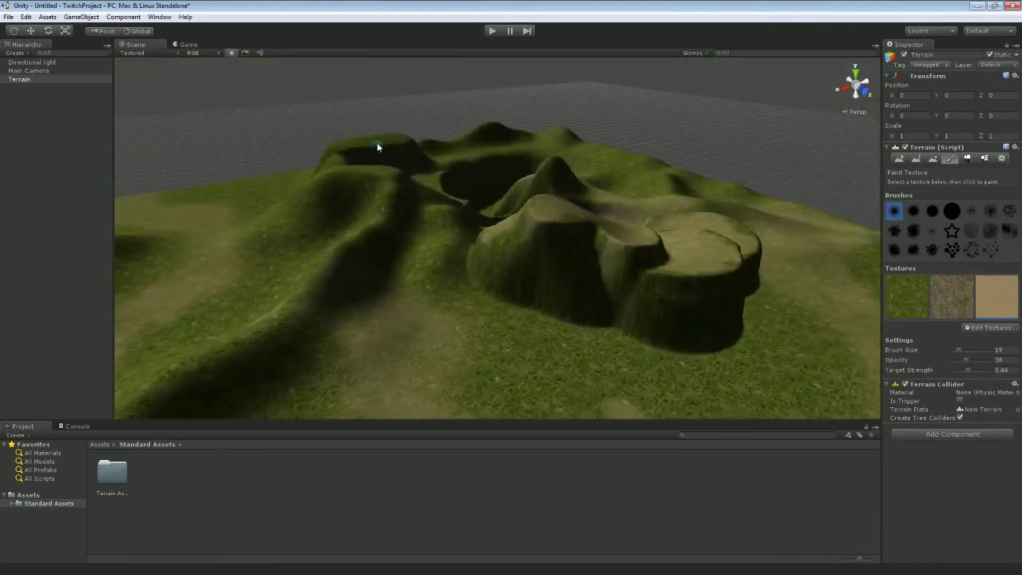
pyautogui.moveTo(377, 142); pyautogui.dragTo(393, 235, button='right')
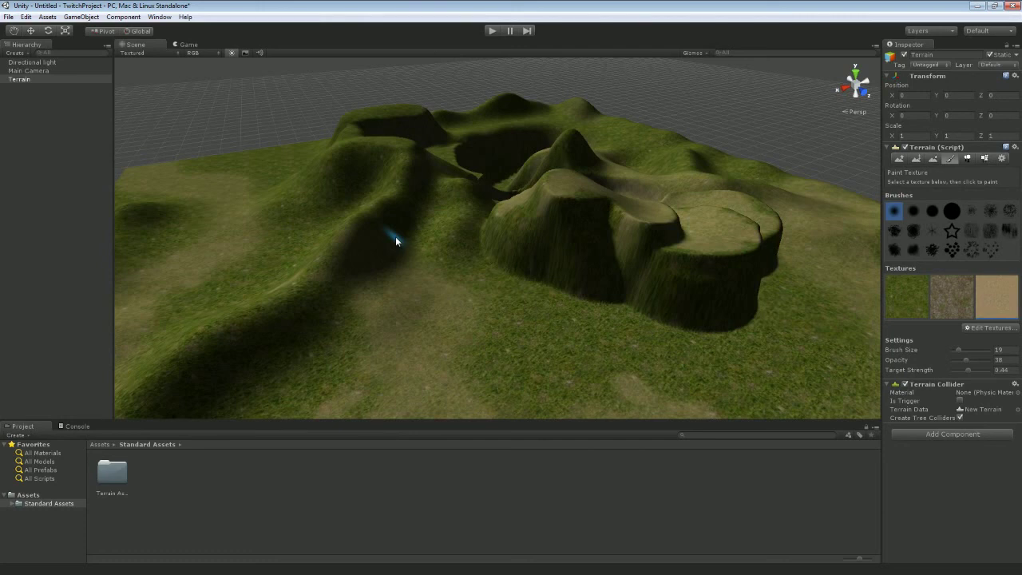
pyautogui.moveTo(432, 247); pyautogui.dragTo(228, 251, button='right')
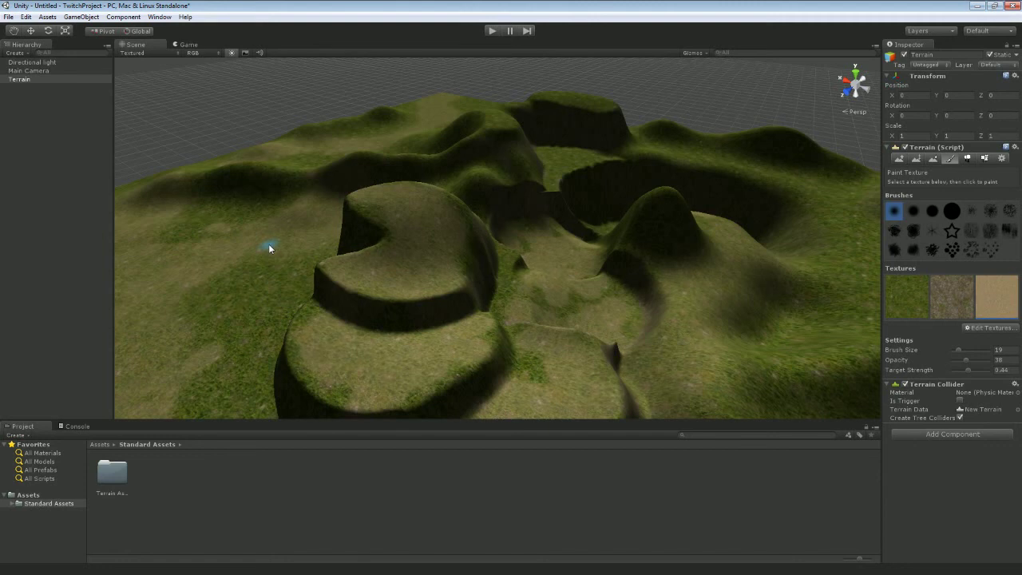
pyautogui.moveTo(263, 185); pyautogui.dragTo(232, 163, button='right')
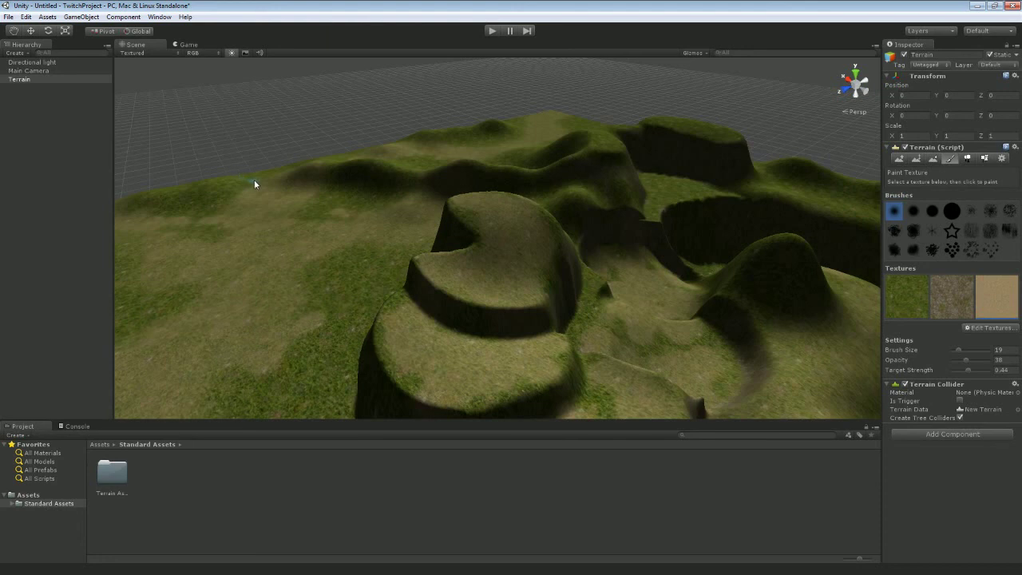
# Import the complete Character Controller package into the project
pyautogui.click(47, 16)
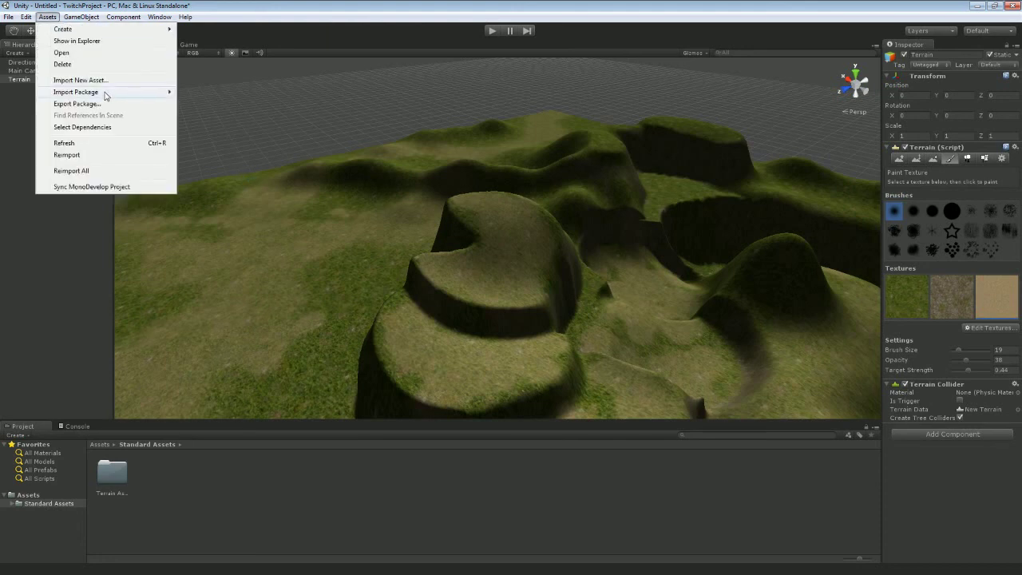
pyautogui.moveTo(107, 92)
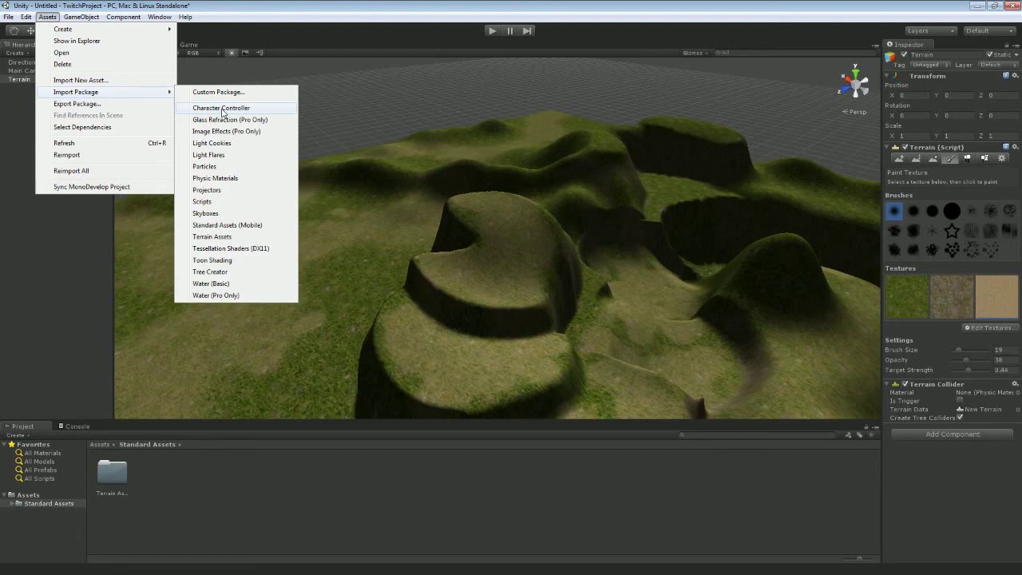
pyautogui.click(222, 109)
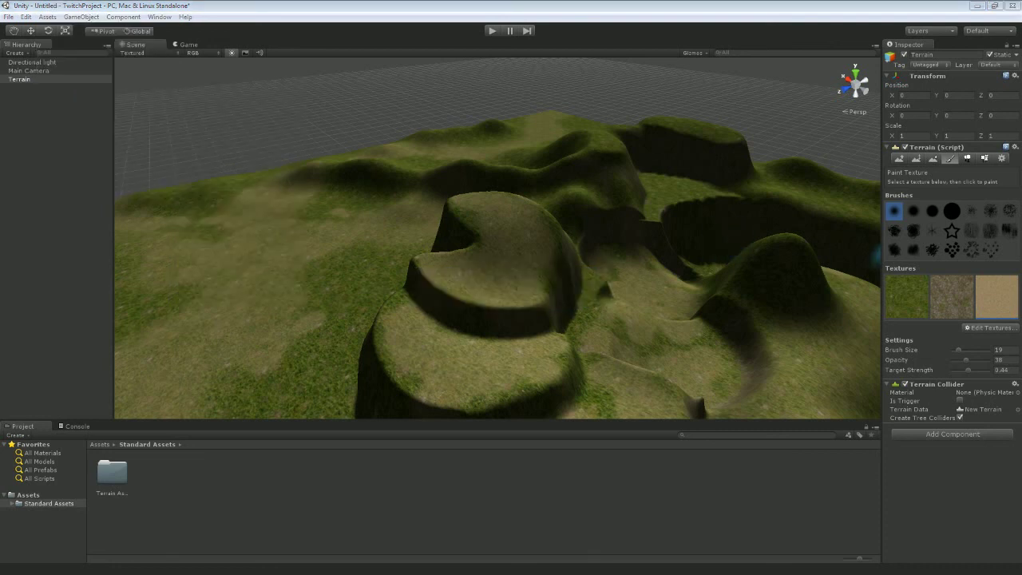
pyautogui.click(48, 17)
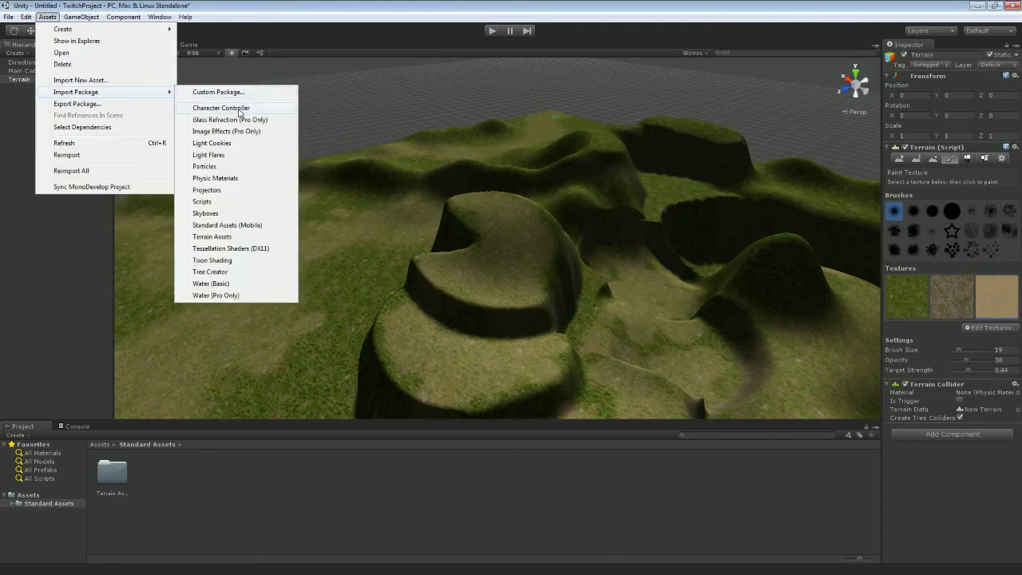
pyautogui.click(239, 111)
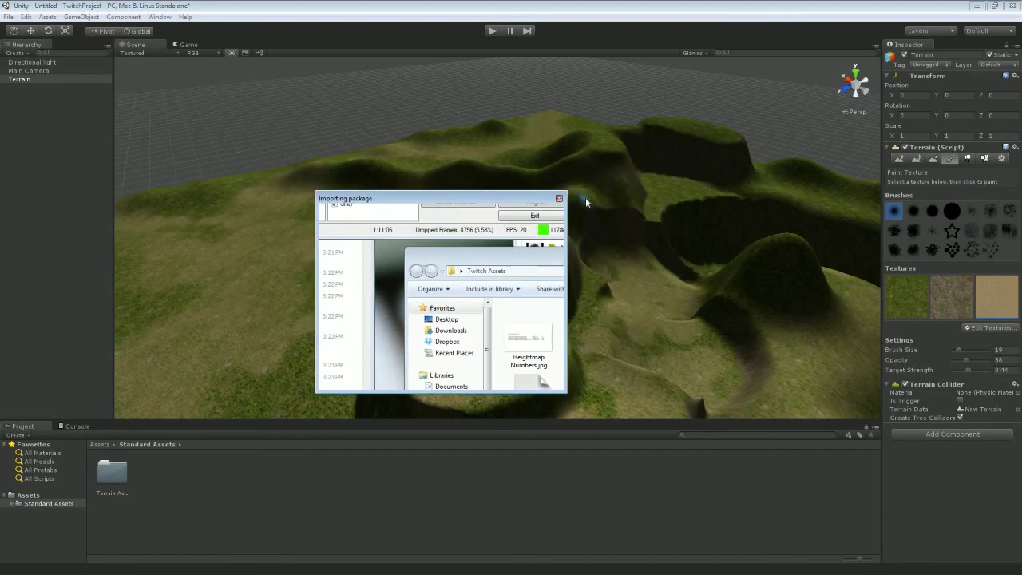
pyautogui.click(47, 17)
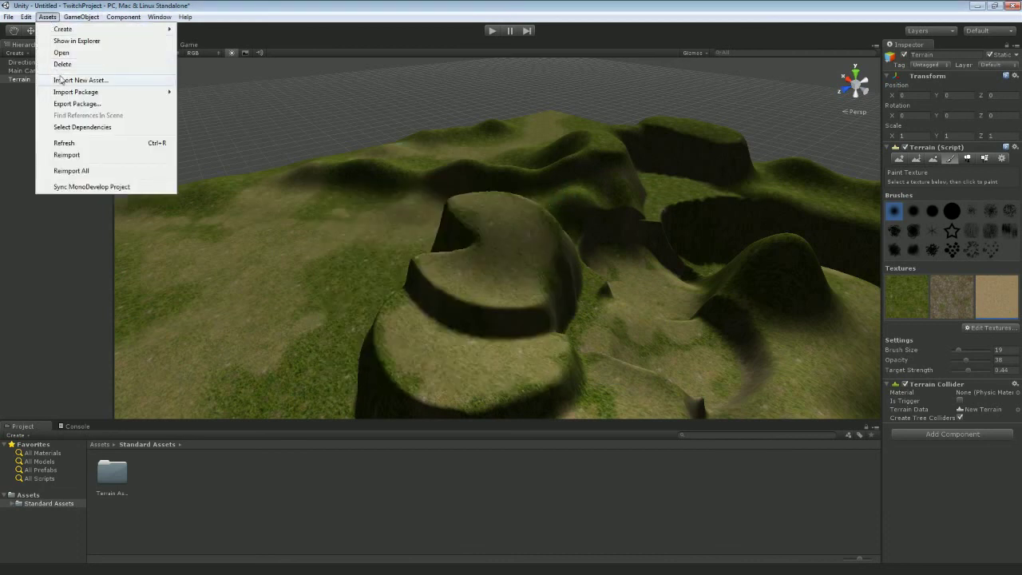
pyautogui.moveTo(80, 93)
pyautogui.click(214, 109)
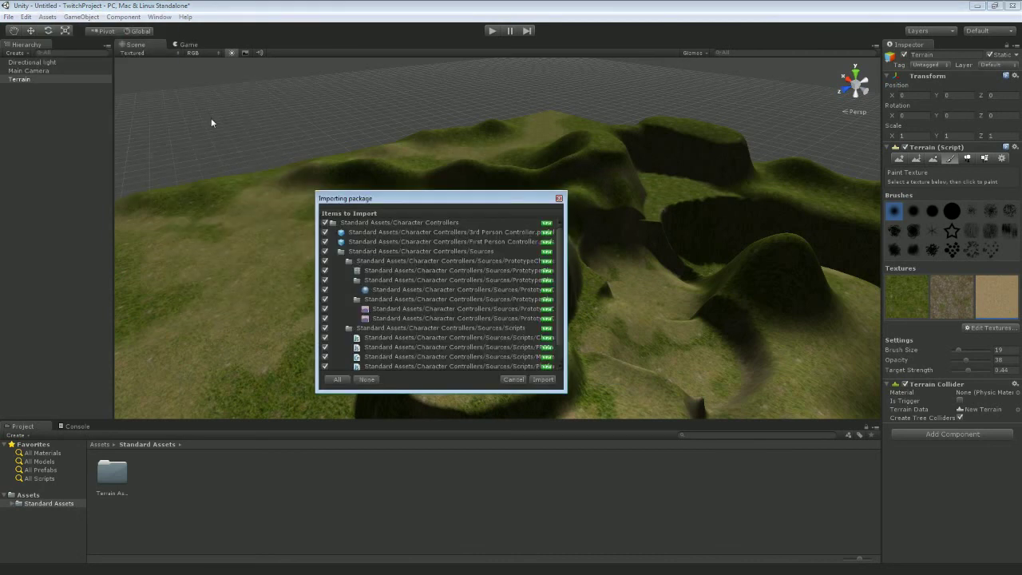
pyautogui.moveTo(415, 201); pyautogui.dragTo(330, 157)
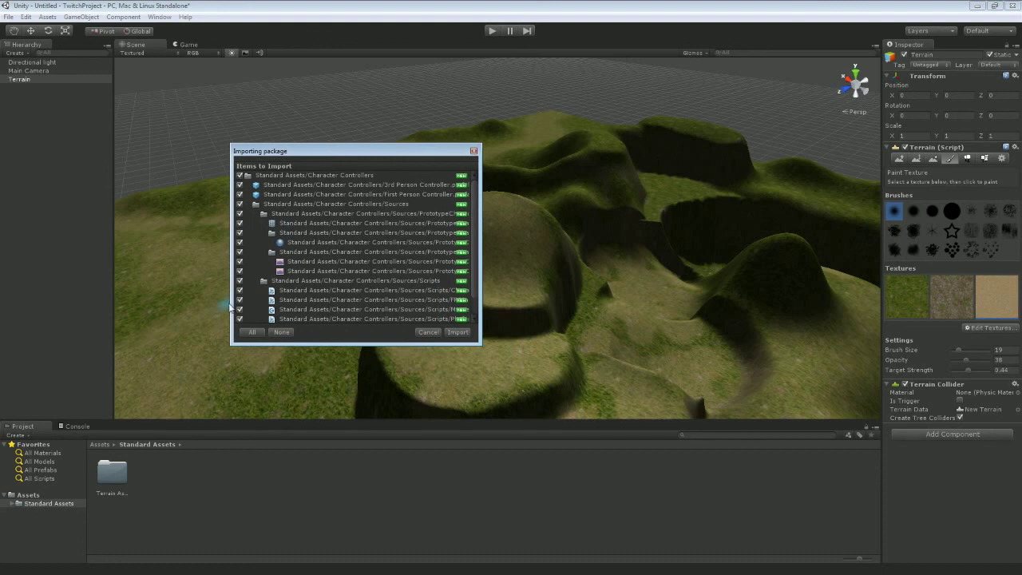
pyautogui.click(461, 333)
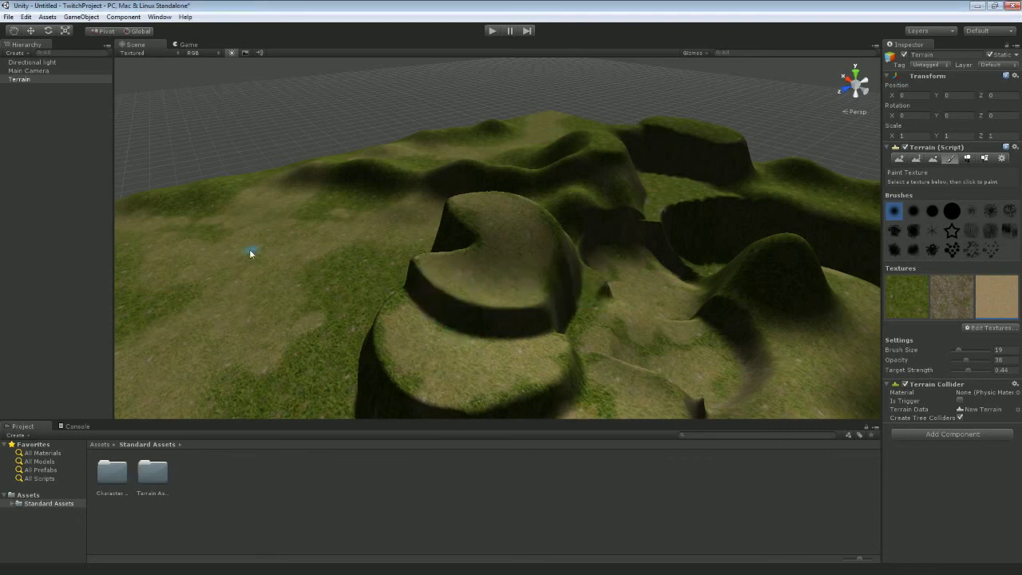
# Place the First Person Controller prefab from Character Controllers on the flat ground near the terrain edge, at about X 178.6, Z 186.7
pyautogui.moveTo(267, 242); pyautogui.dragTo(274, 255, button='right')
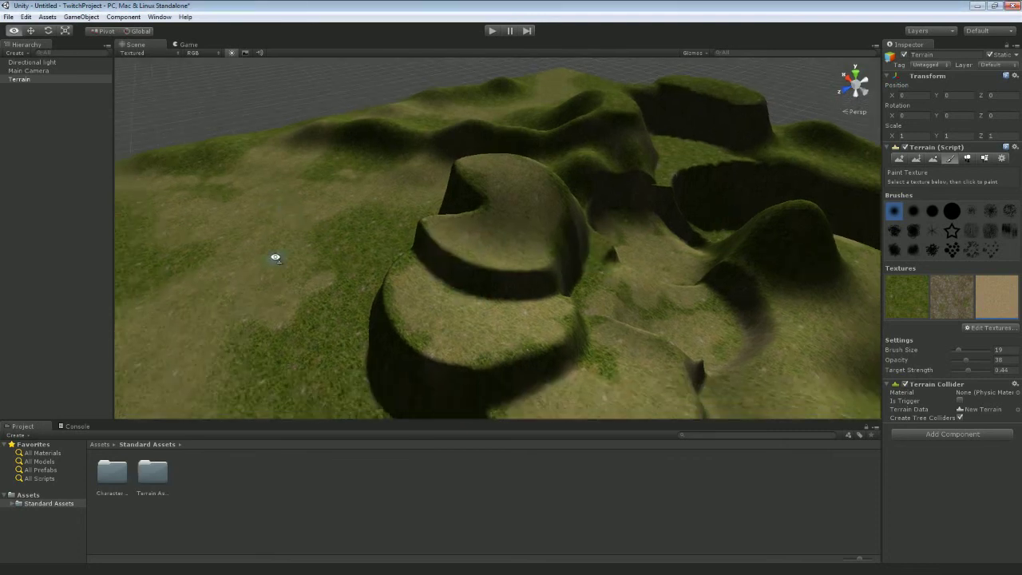
pyautogui.click(13, 502)
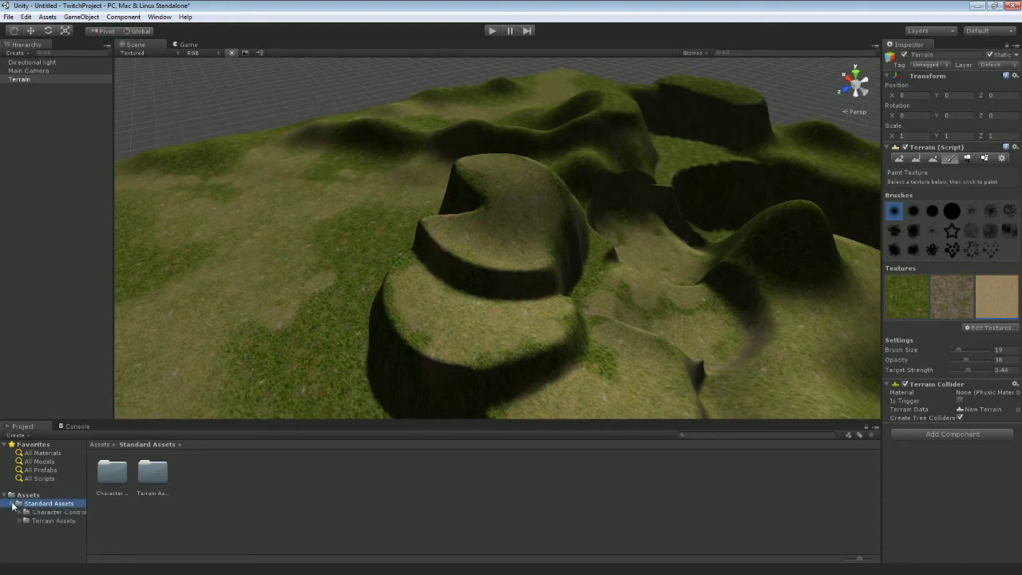
pyautogui.click(53, 514)
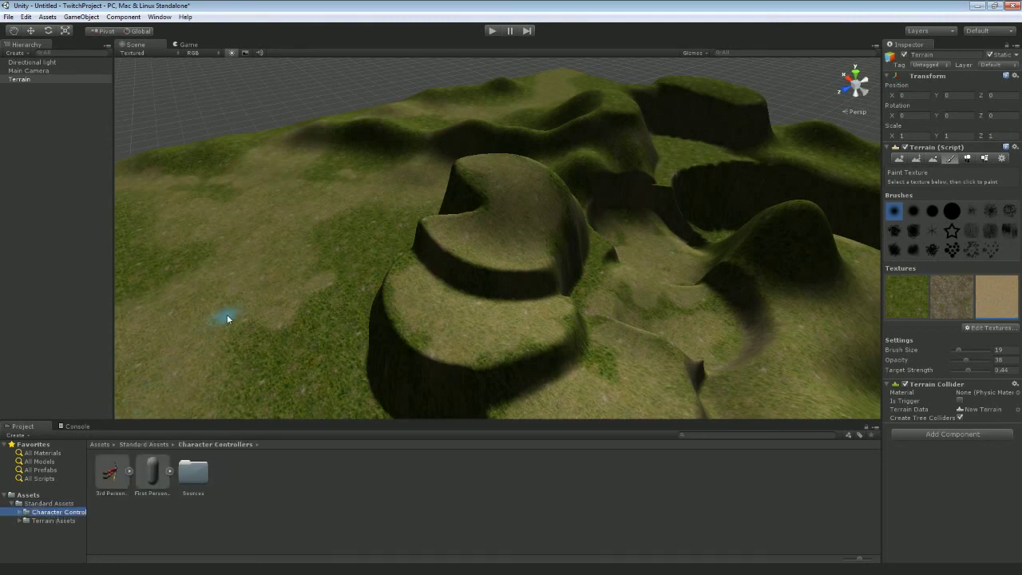
pyautogui.moveTo(223, 317); pyautogui.dragTo(223, 269, button='right')
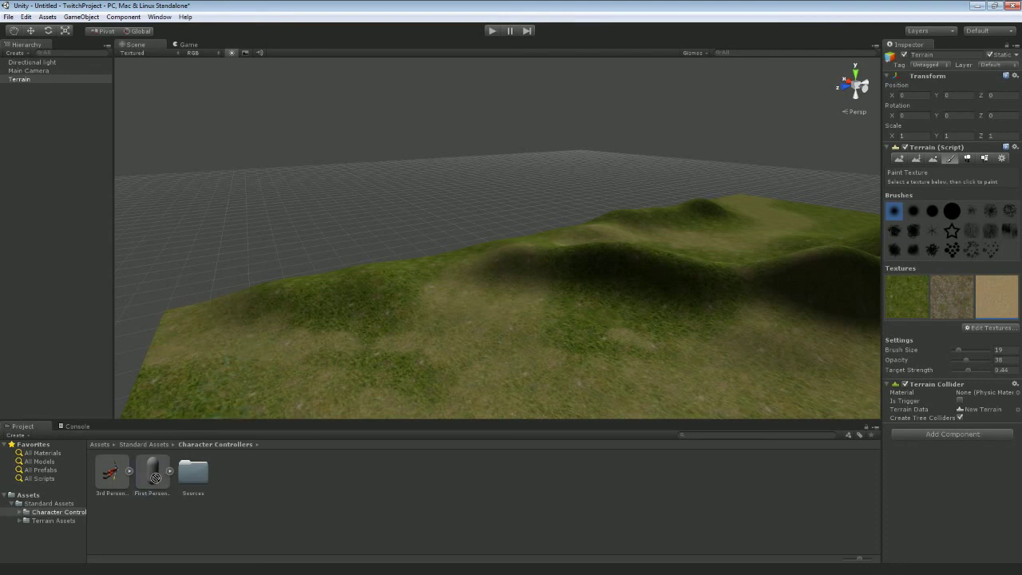
pyautogui.moveTo(156, 477); pyautogui.dragTo(210, 410)
pyautogui.moveTo(258, 345); pyautogui.dragTo(49, 396)
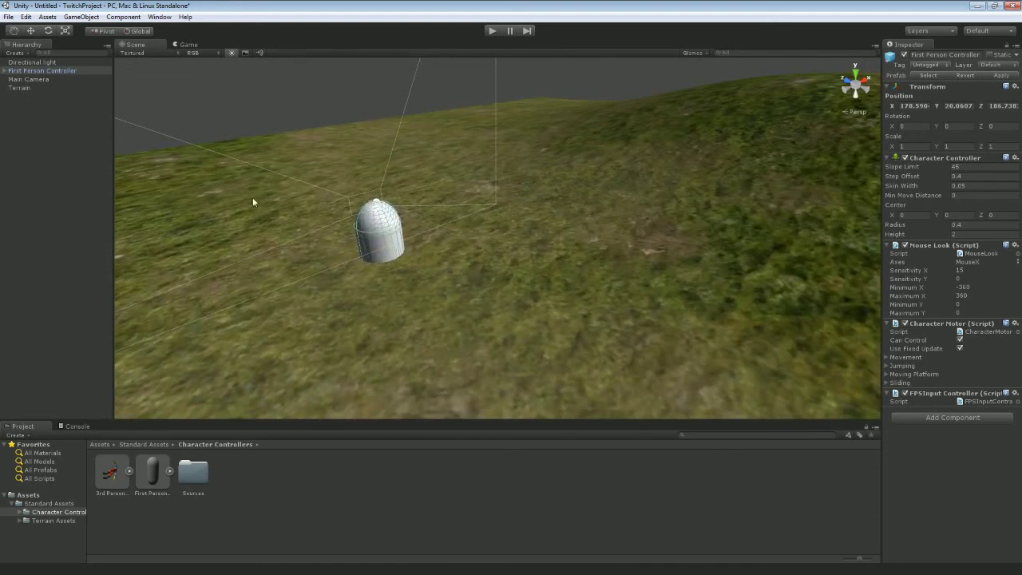
# Raise the First Person Controller above the ground to about Y 21.28 and rotate it around Y to about -163.7 degrees
pyautogui.press('w')
pyautogui.moveTo(376, 225); pyautogui.dragTo(370, 164)
pyautogui.keyDown('alt'); pyautogui.moveTo(279, 223); pyautogui.dragTo(480, 271); pyautogui.keyUp('alt')
pyautogui.press('e')
pyautogui.moveTo(398, 299); pyautogui.dragTo(510, 222)
pyautogui.moveTo(510, 222); pyautogui.dragTo(453, 317, button='right')
pyautogui.press('s')
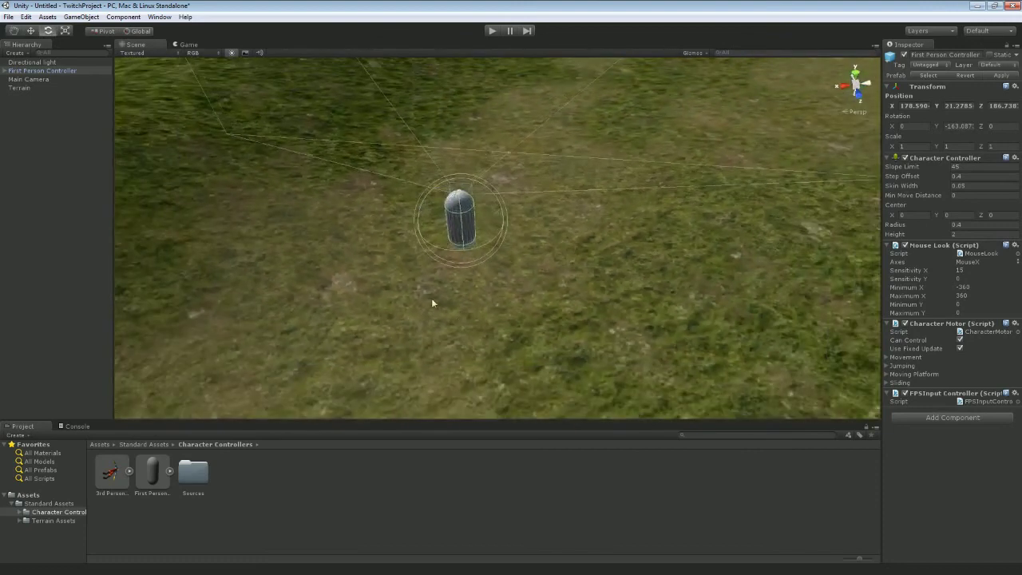
pyautogui.press('w')
pyautogui.moveTo(474, 266)
pyautogui.mouseDown(button='right')
pyautogui.moveTo(529, 303)
pyautogui.moveTo(525, 279)
pyautogui.moveTo(429, 194)
pyautogui.moveTo(415, 247)
pyautogui.moveTo(429, 292)
pyautogui.moveTo(477, 286)
pyautogui.mouseUp(button='right')
pyautogui.press('s')
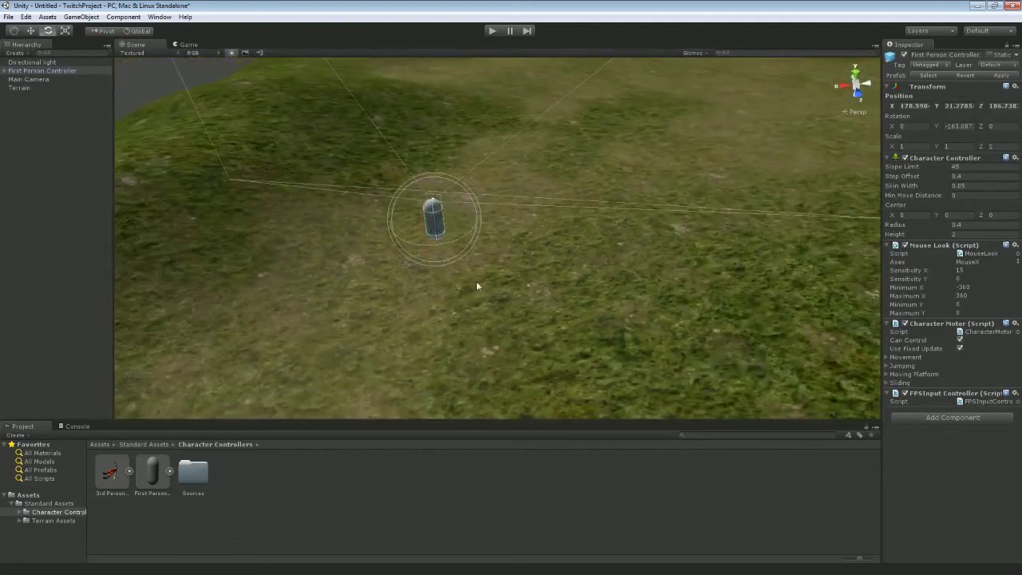
# Run the game and walk the First Person Controller across the flat ground and over the grassy hill to the narrow ledge beside the cliff
pyautogui.moveTo(367, 310); pyautogui.dragTo(431, 313, button='right')
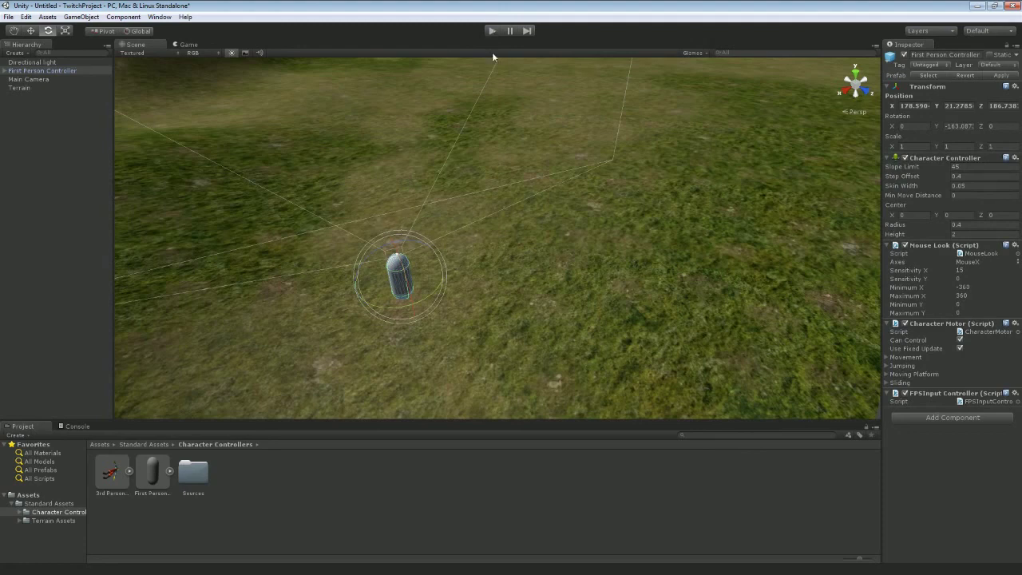
pyautogui.click(492, 31)
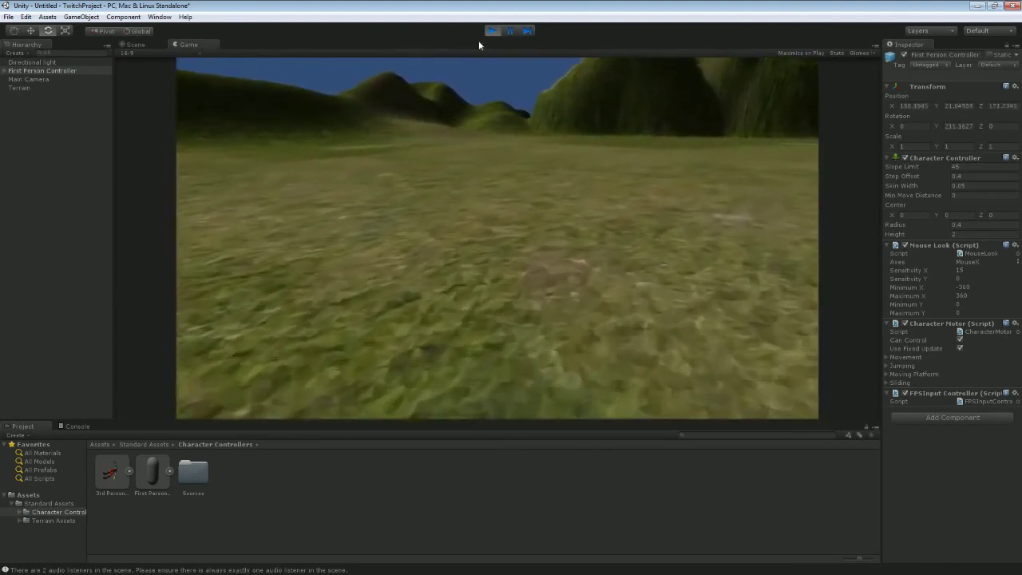
pyautogui.press('w')
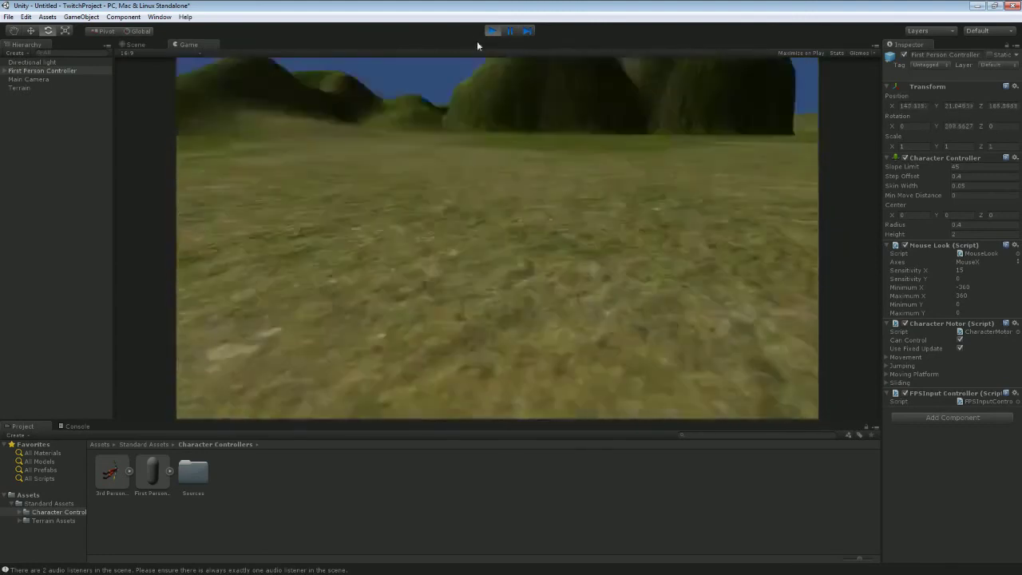
pyautogui.press('w')
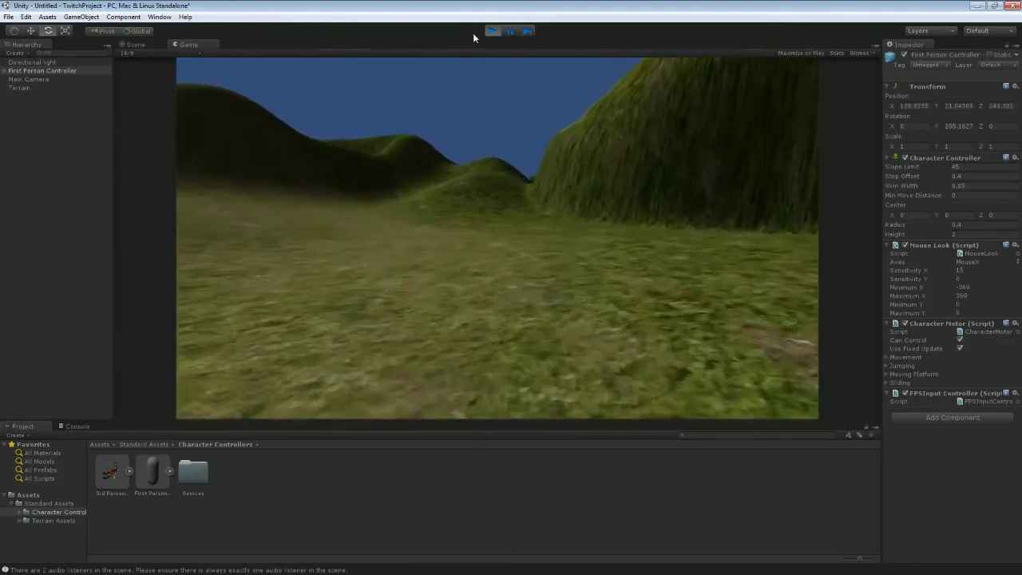
pyautogui.press('w')
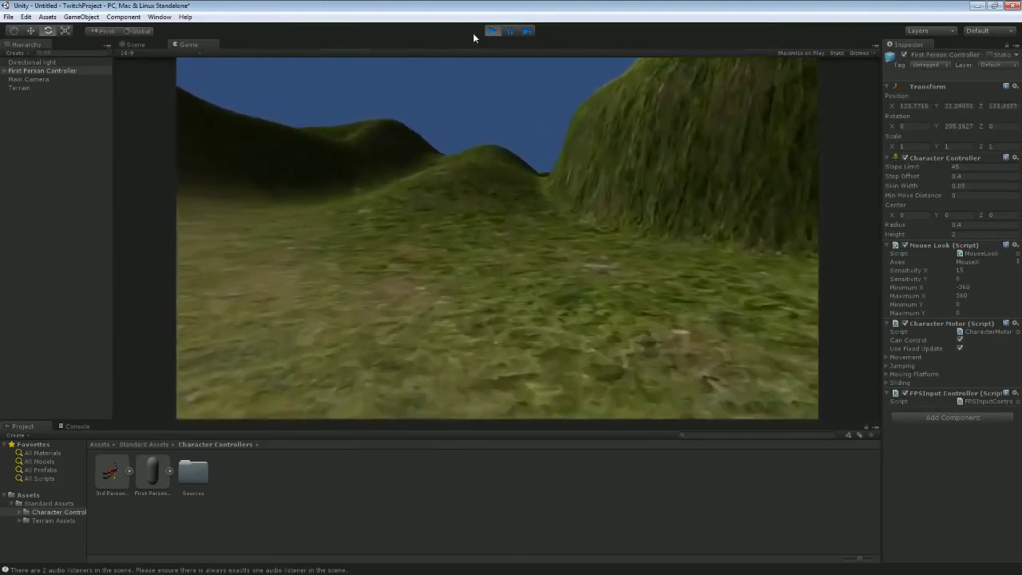
pyautogui.press('w')
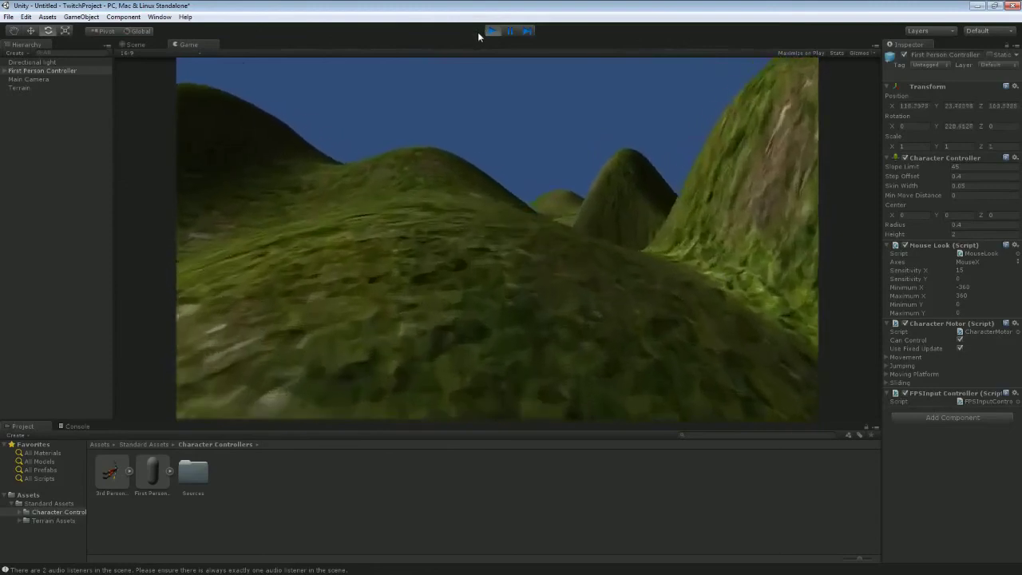
pyautogui.press('w')
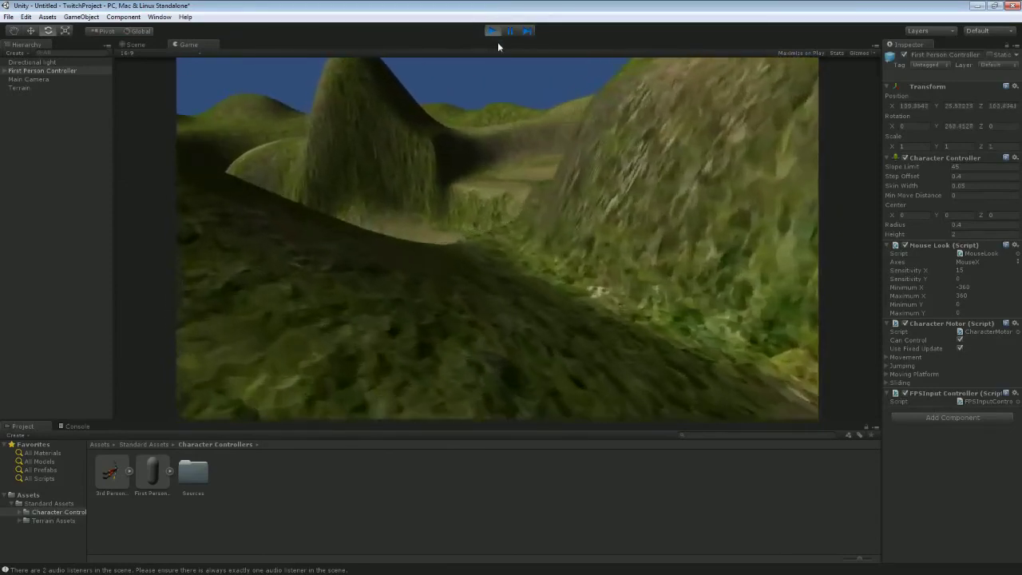
pyautogui.press('w')
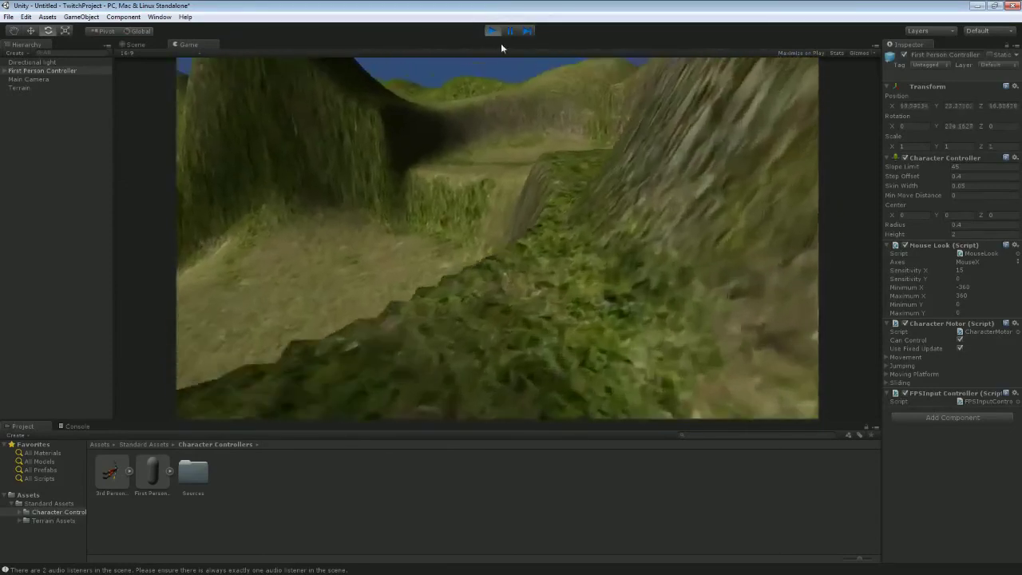
pyautogui.press('w')
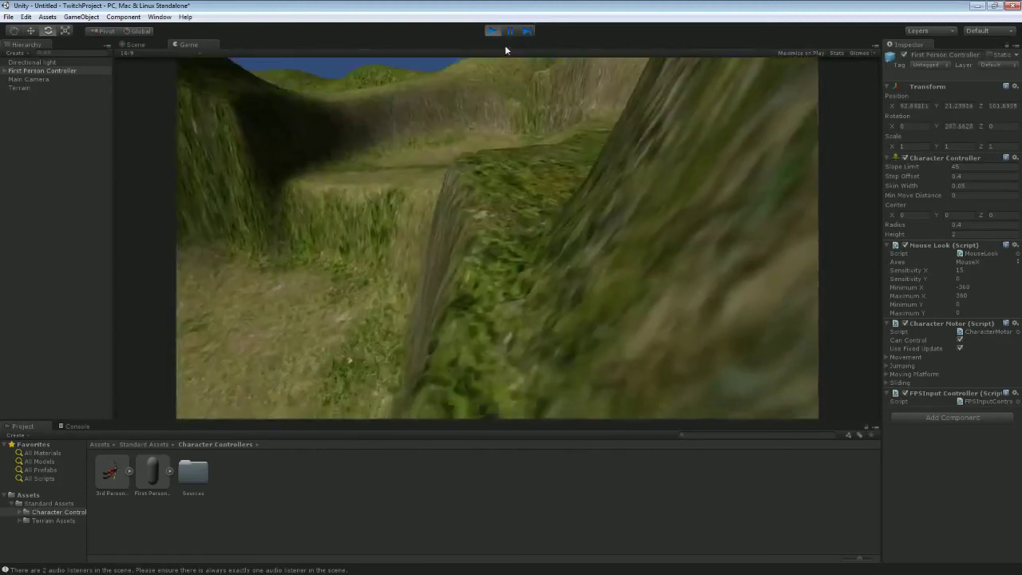
# Look around on the ledge, walk along it into the hollow below the rock walls, and stop the game
pyautogui.press('w')
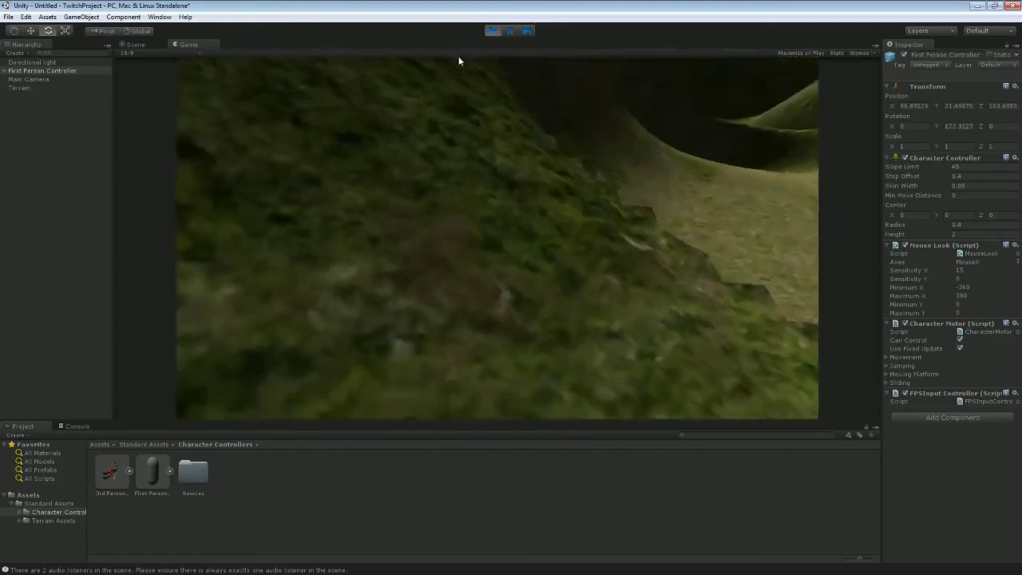
pyautogui.press('w')
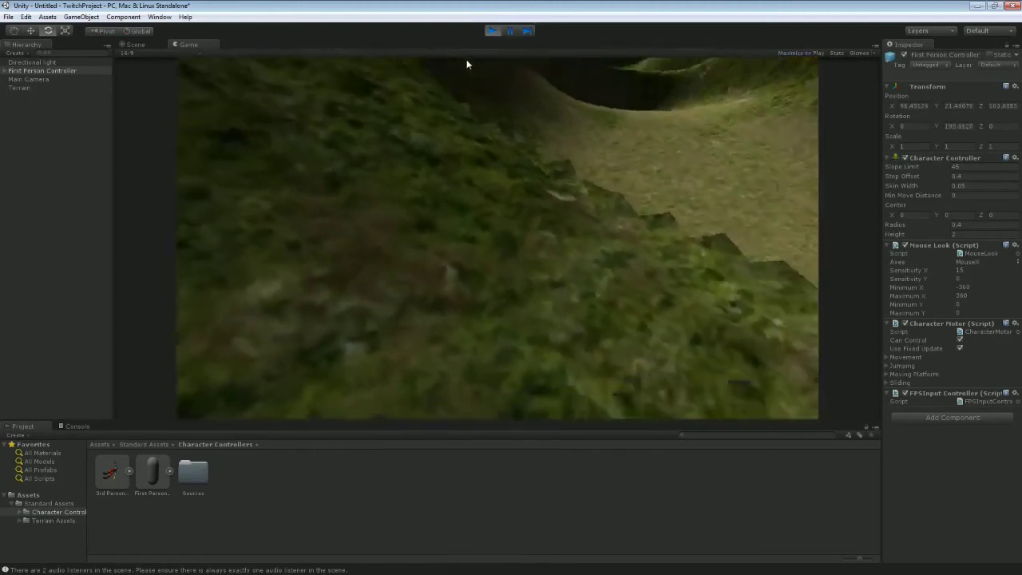
pyautogui.press('w')
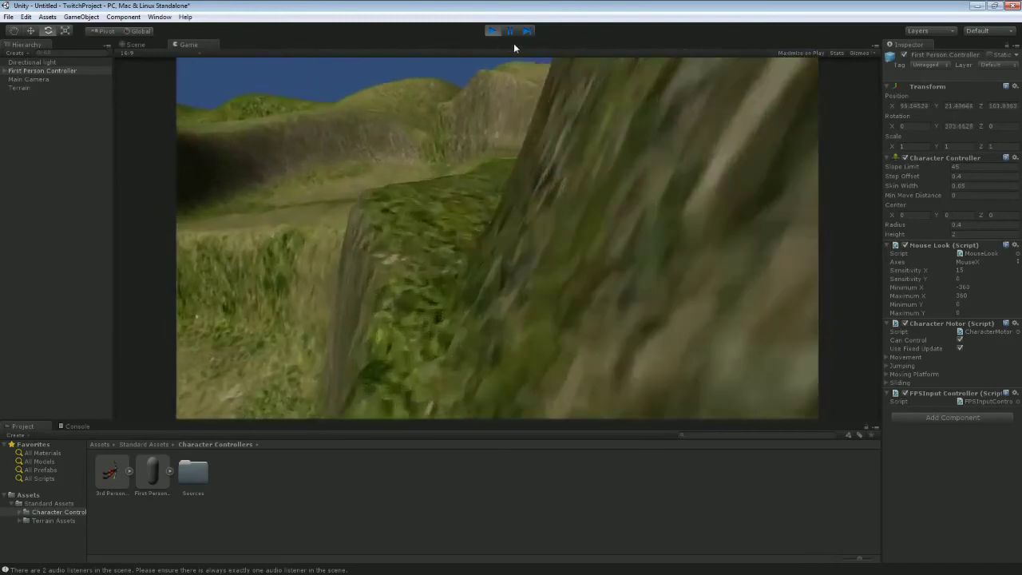
pyautogui.press('w')
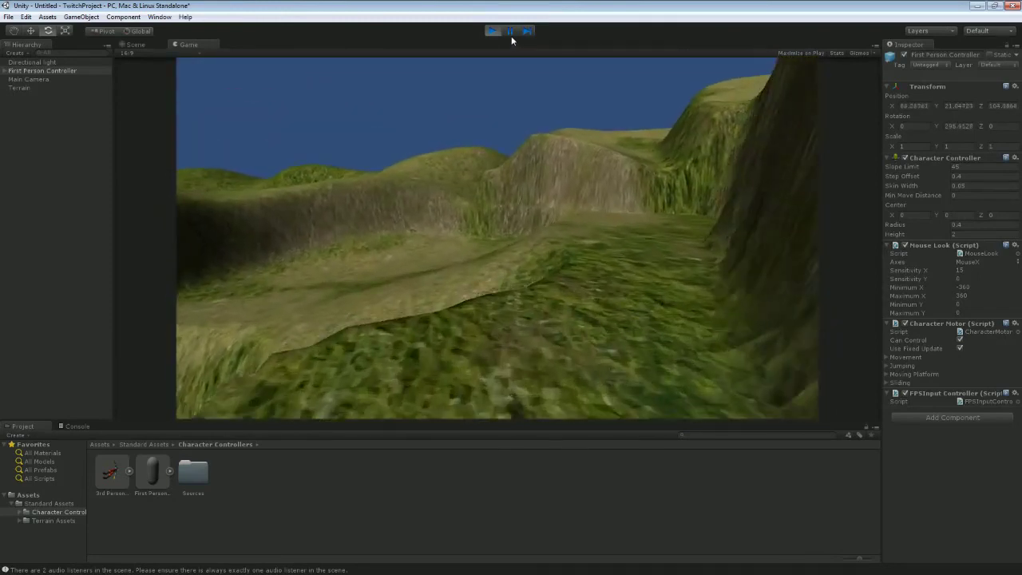
pyautogui.press('w')
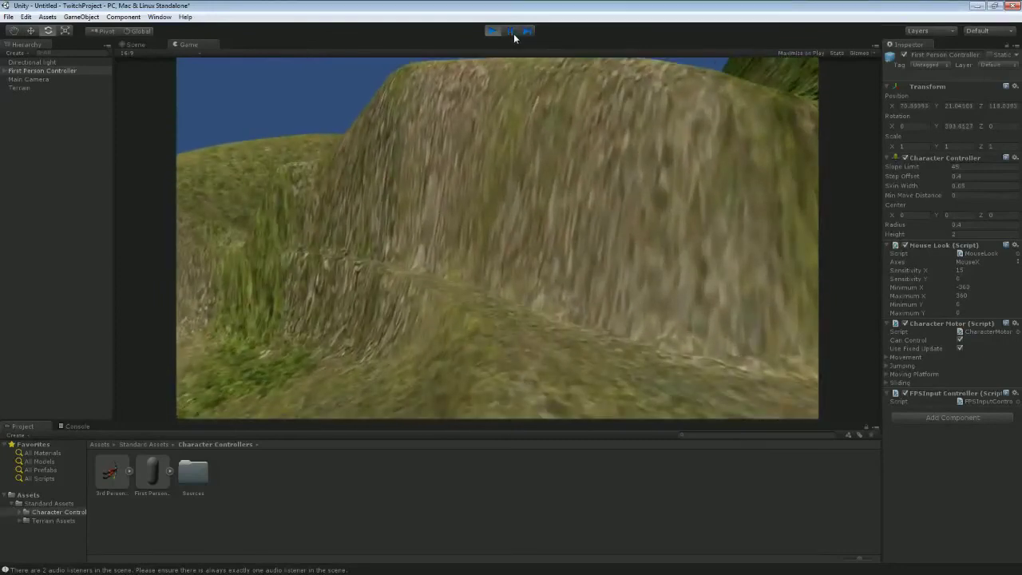
pyautogui.press('w')
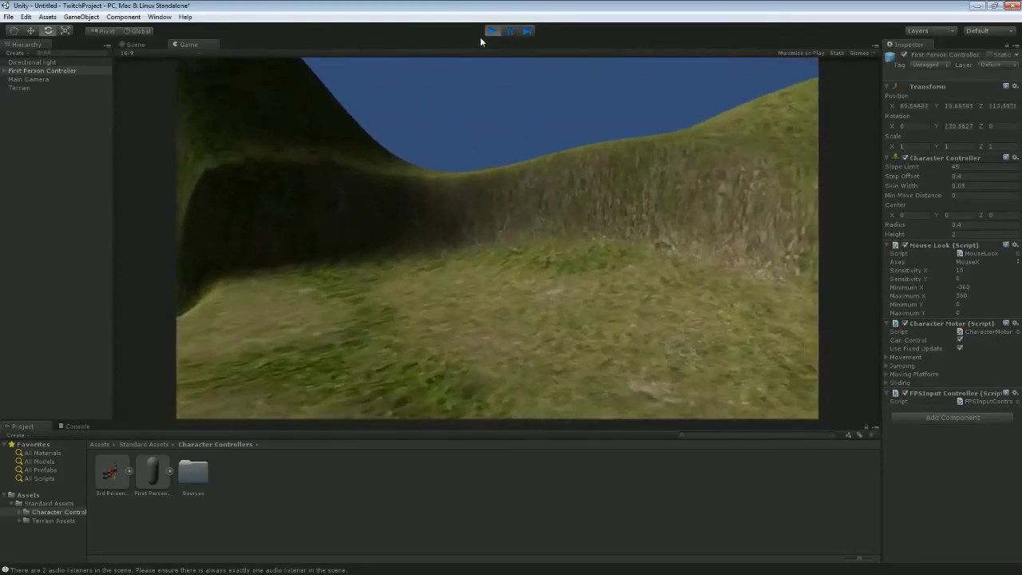
pyautogui.press('w')
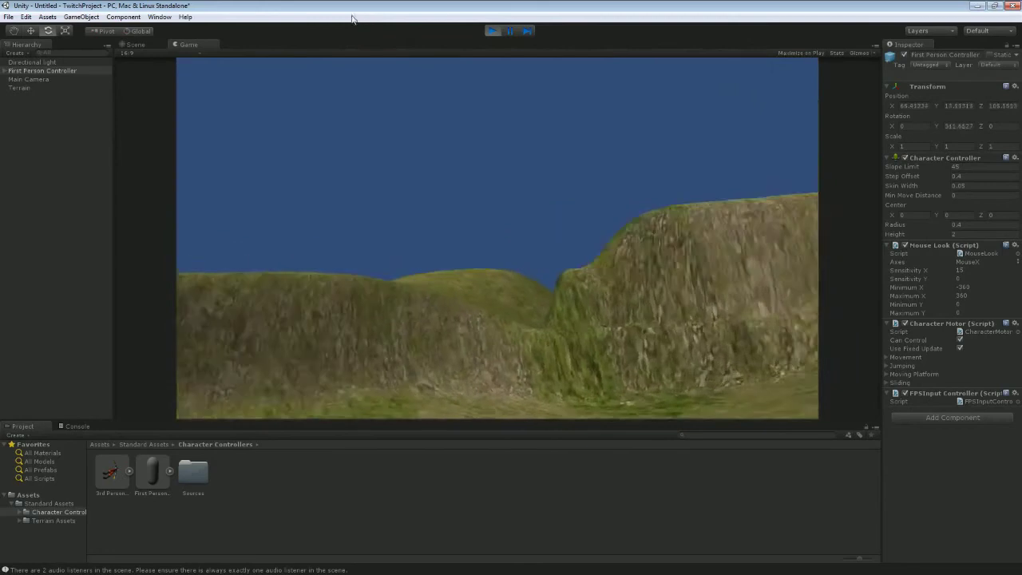
pyautogui.press('w')
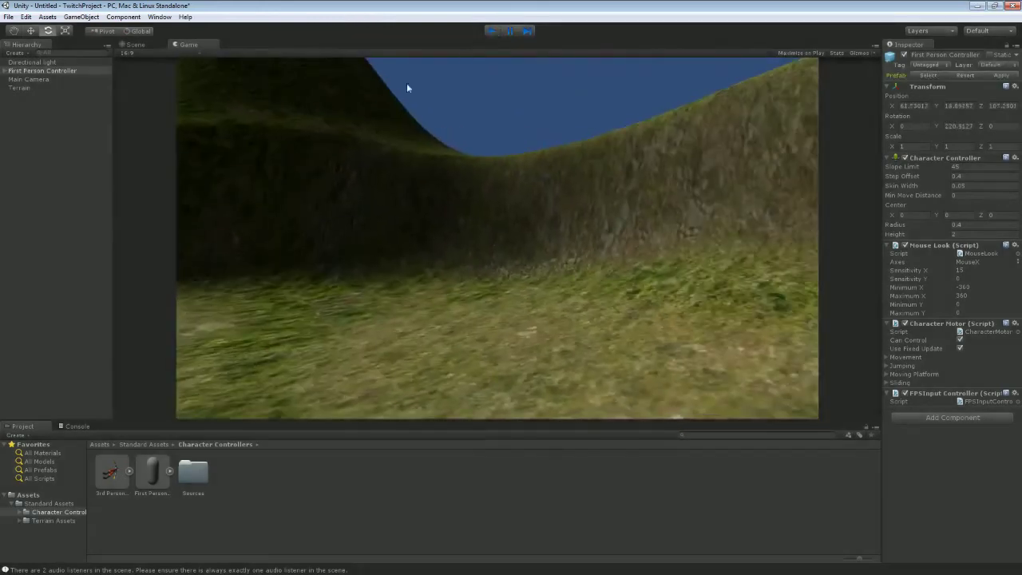
pyautogui.hotkey('ctrl', 'p')
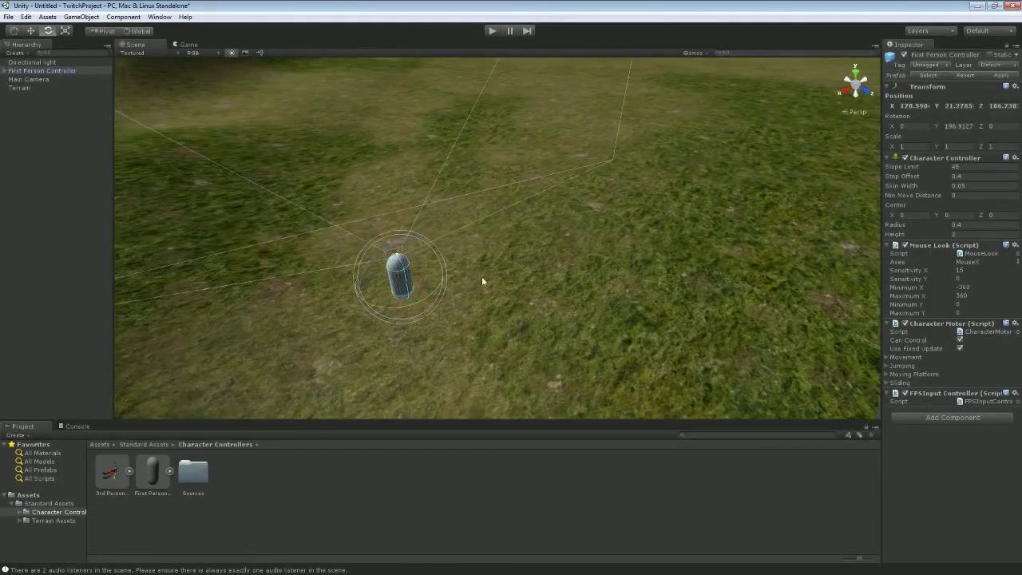
# Set the Max Forward Speed in the First Person Controller's Character Motor movement settings to 20
pyautogui.click(886, 356)
pyautogui.click(966, 365)
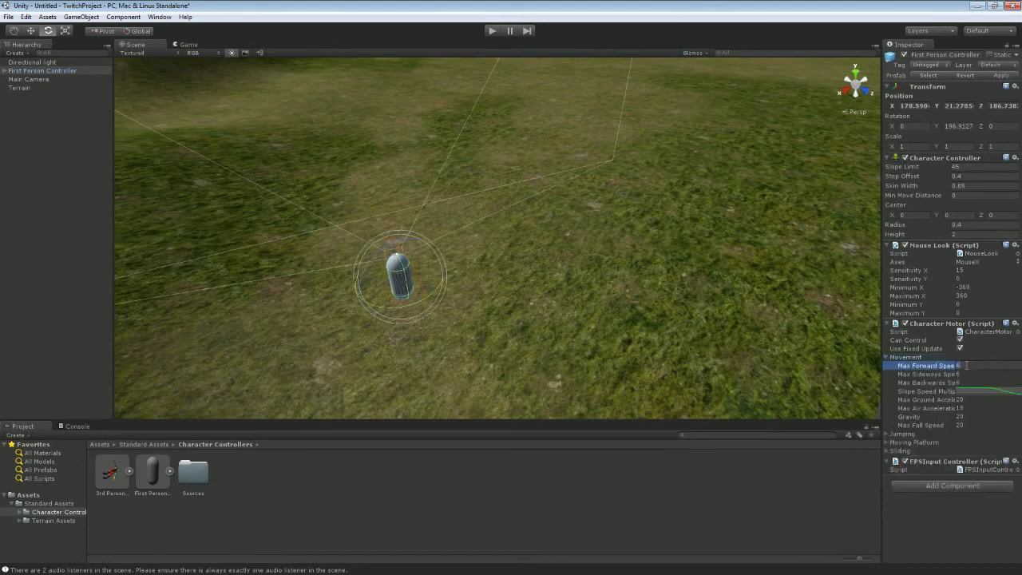
pyautogui.write('20')
# Test the higher forward speed by running the game across the flat ground to the base of the steep hills, then stop it
pyautogui.click(491, 32)
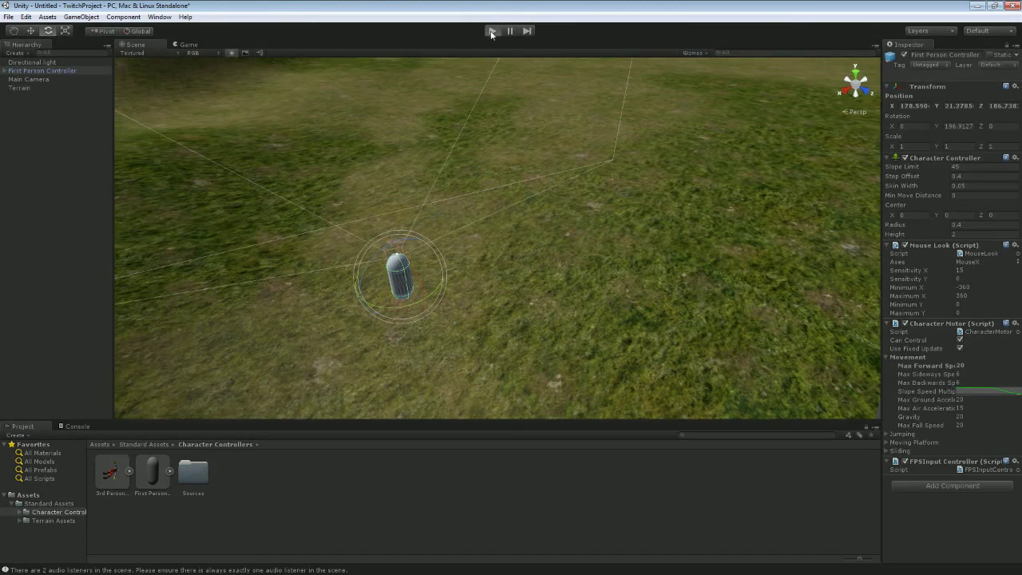
pyautogui.press('w')
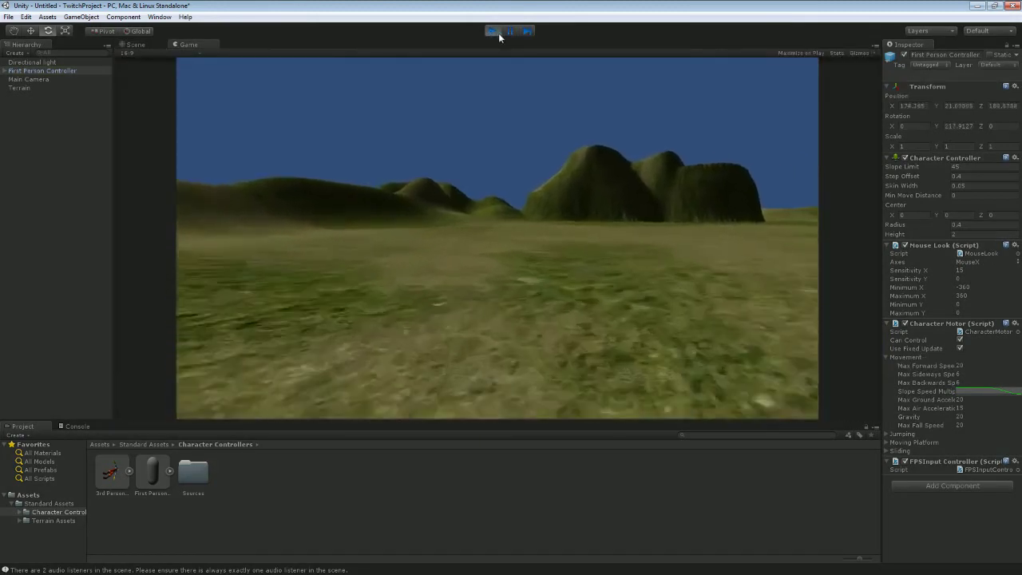
pyautogui.press('w')
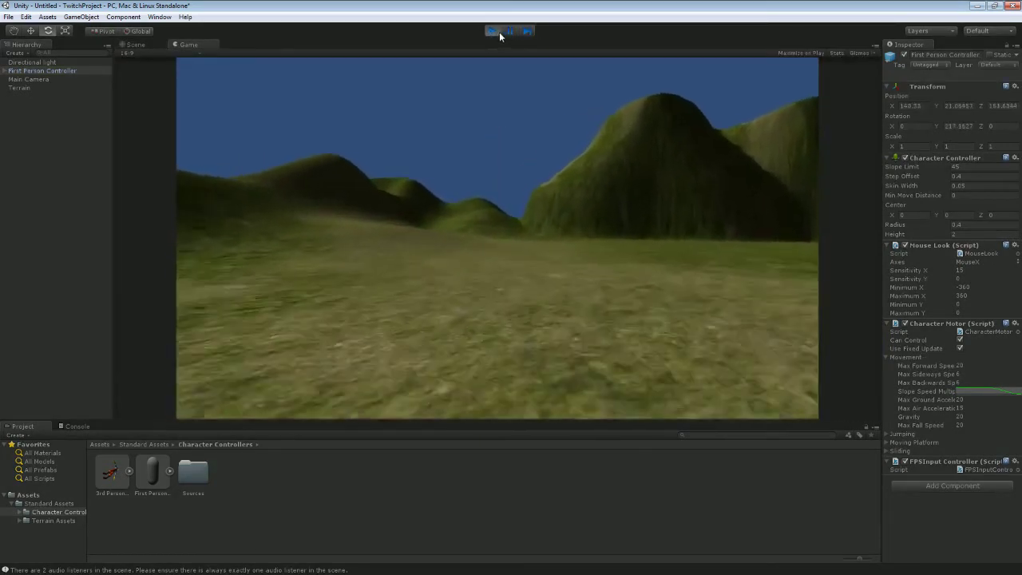
pyautogui.press('w')
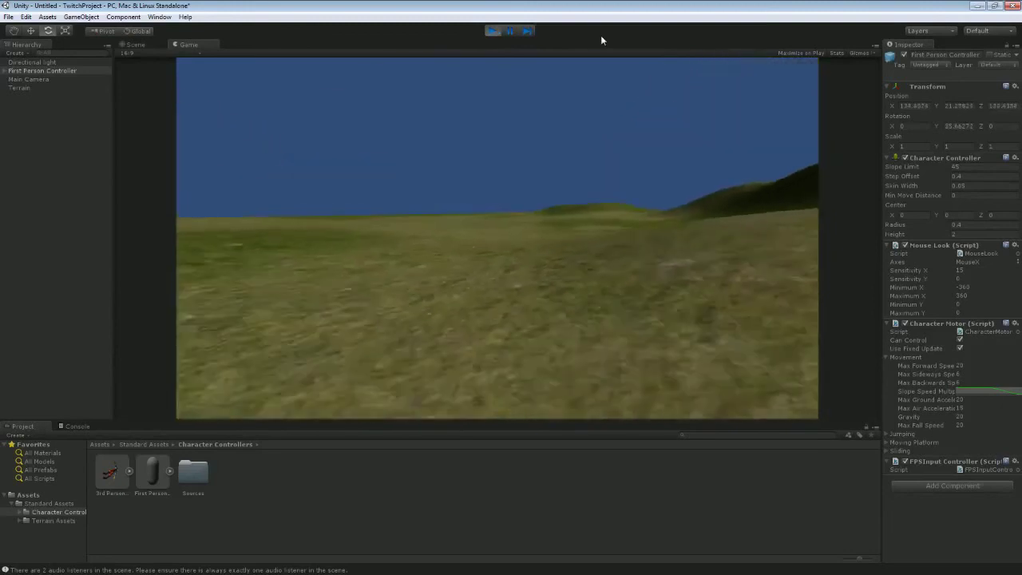
pyautogui.press('w')
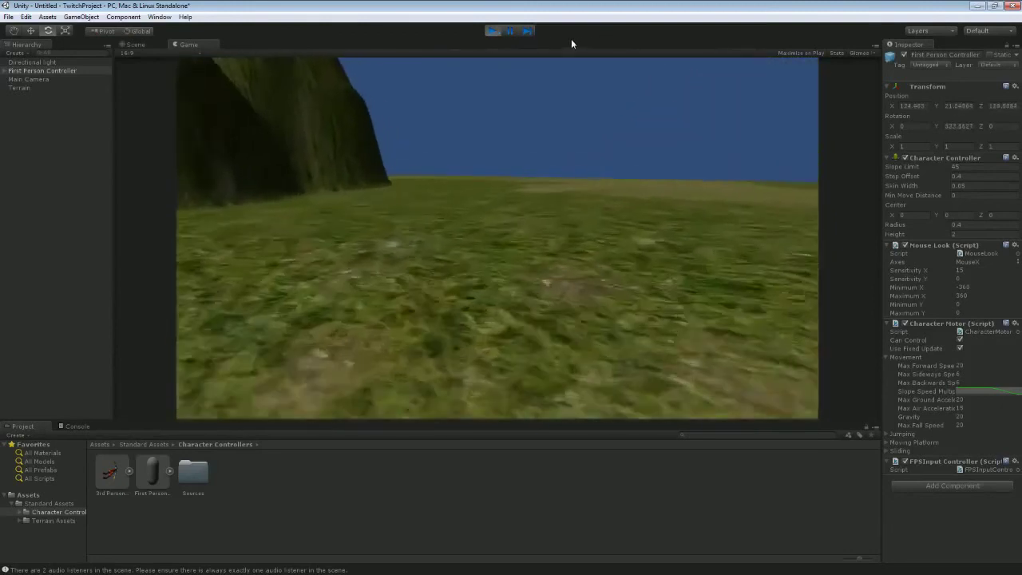
pyautogui.press('w')
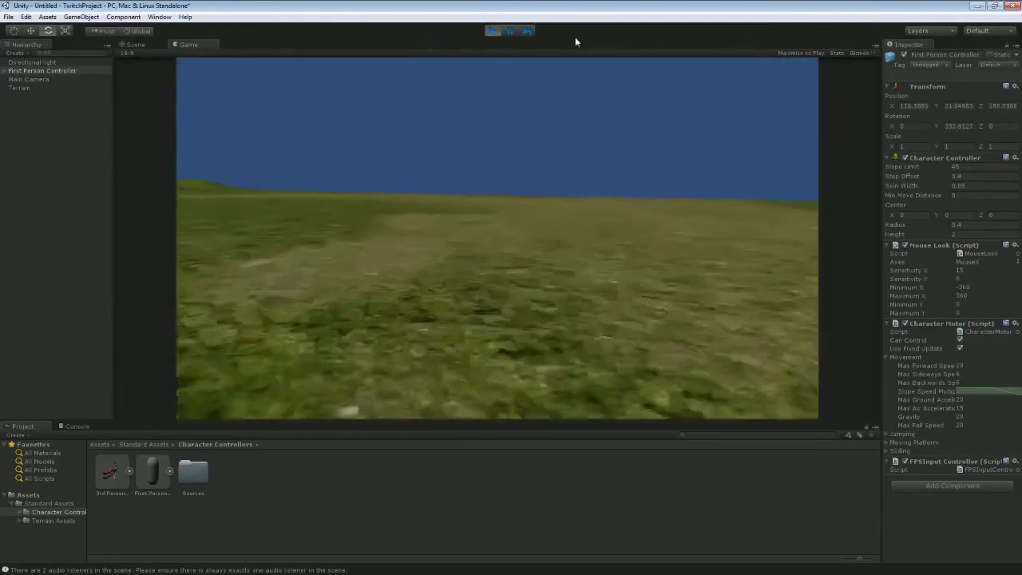
pyautogui.press('w')
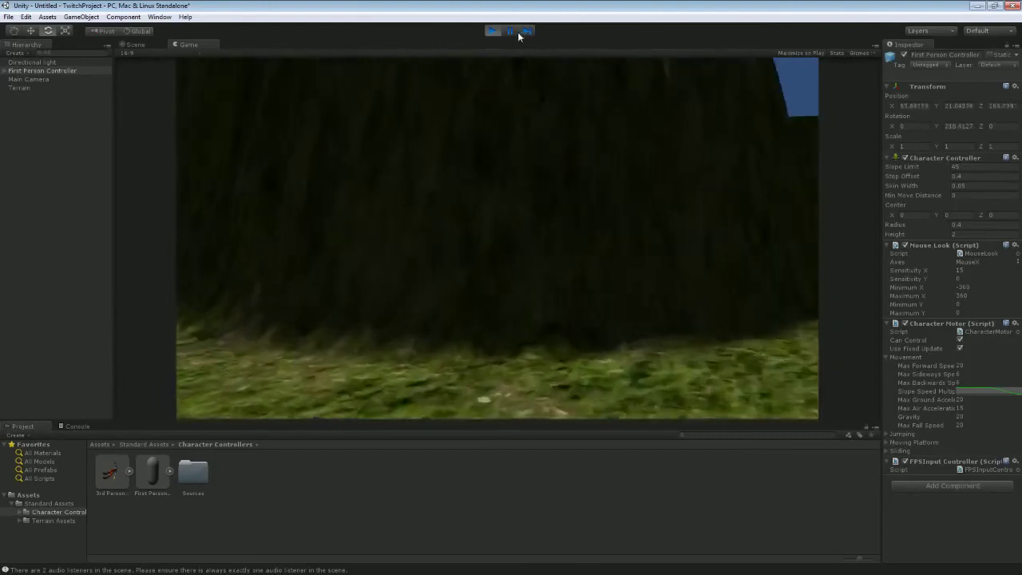
pyautogui.click(494, 31)
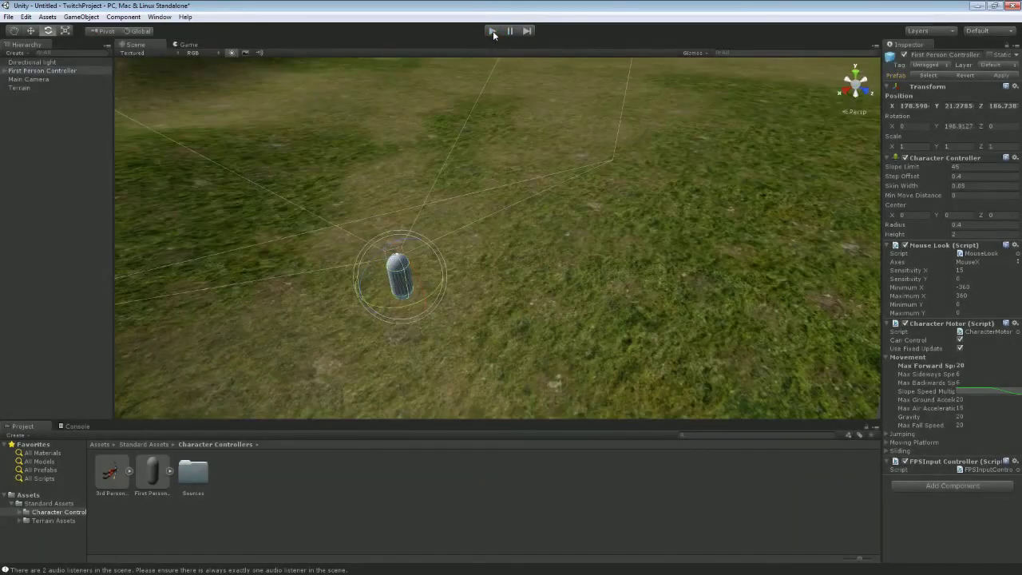
# View the whole terrain from above, run the game again for a short walk towards the hills, and end play mode
pyautogui.moveTo(398, 102)
pyautogui.keyDown('alt'); pyautogui.mouseDown()
pyautogui.moveTo(413, 130)
pyautogui.moveTo(393, 106)
pyautogui.mouseUp(); pyautogui.keyUp('alt')
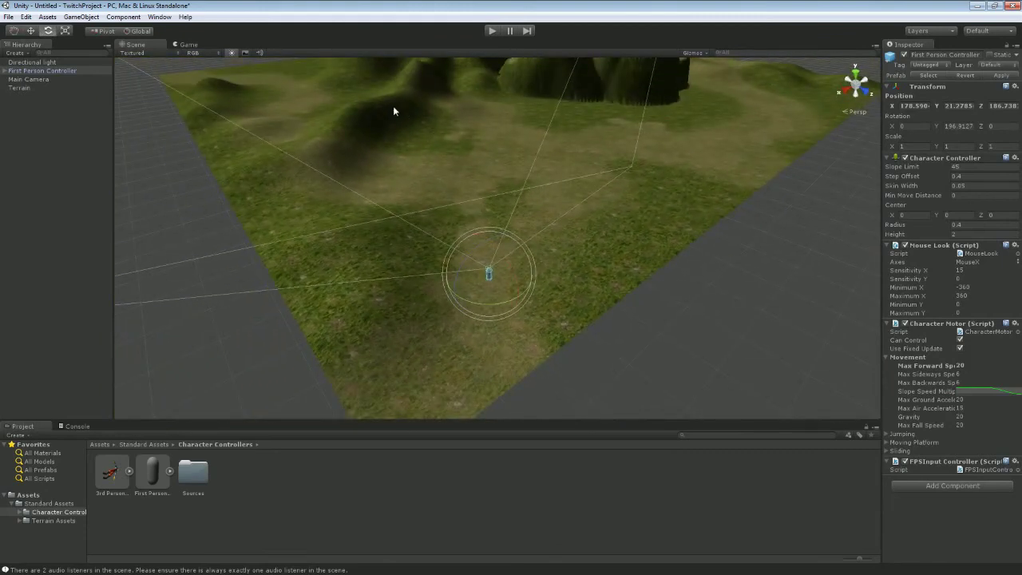
pyautogui.keyDown('alt'); pyautogui.moveTo(395, 112); pyautogui.dragTo(448, 119); pyautogui.keyUp('alt')
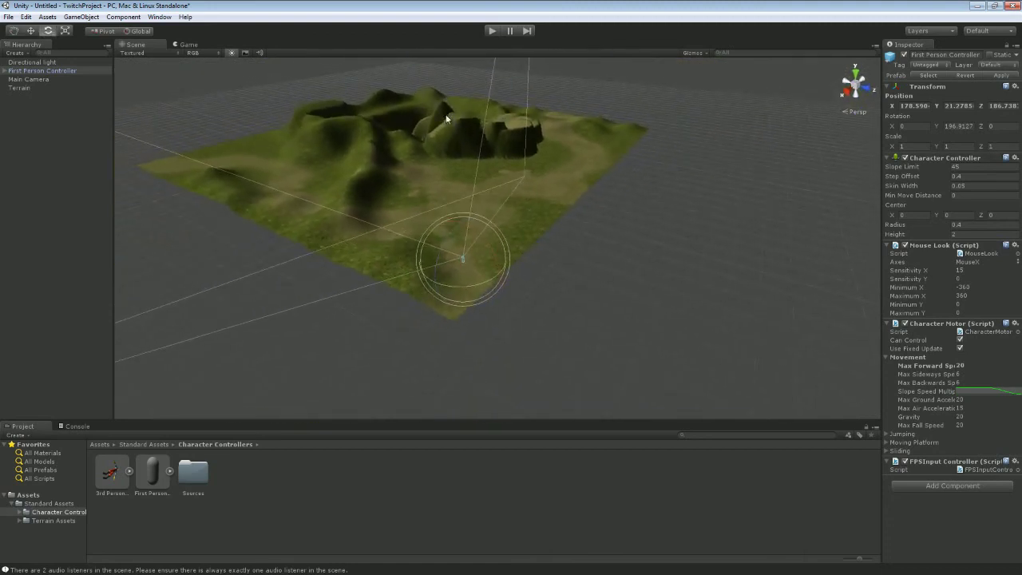
pyautogui.click(491, 30)
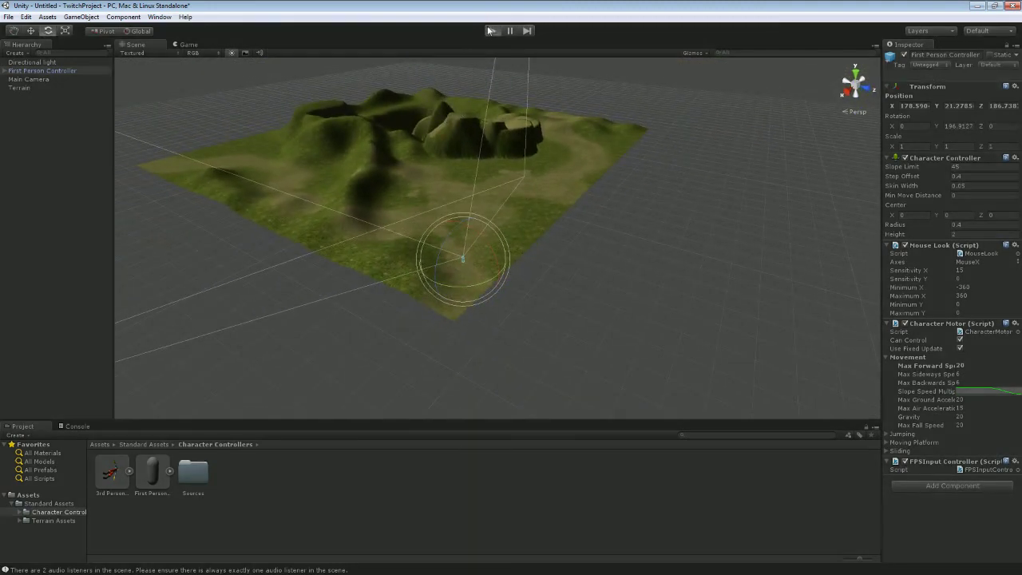
pyautogui.press('w')
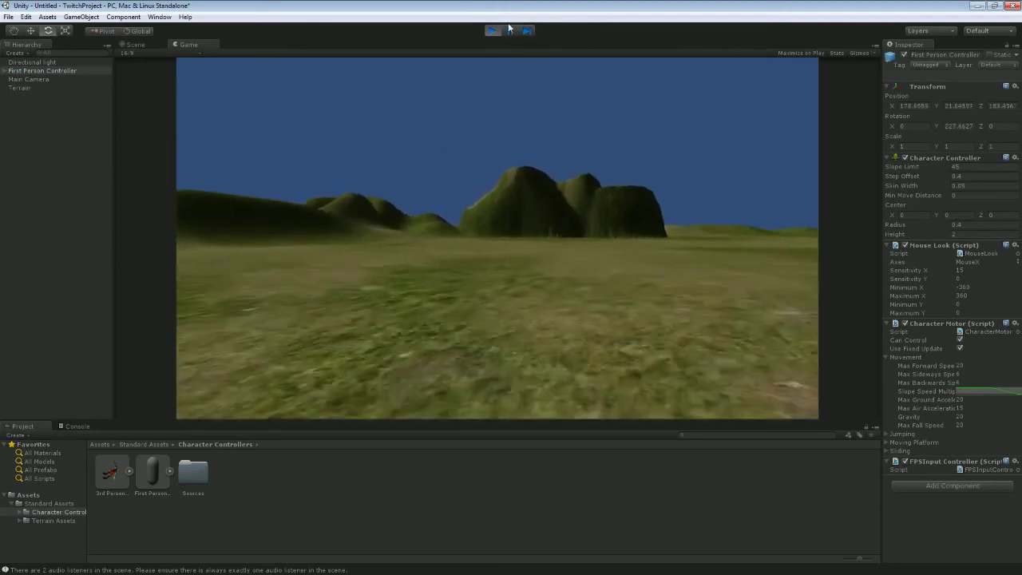
pyautogui.press('a')
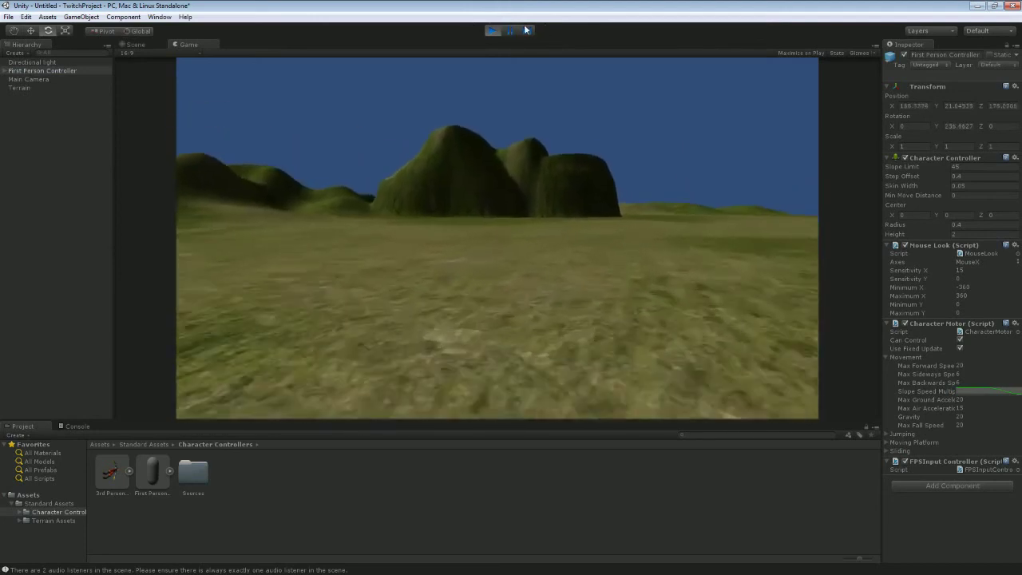
pyautogui.click(496, 34)
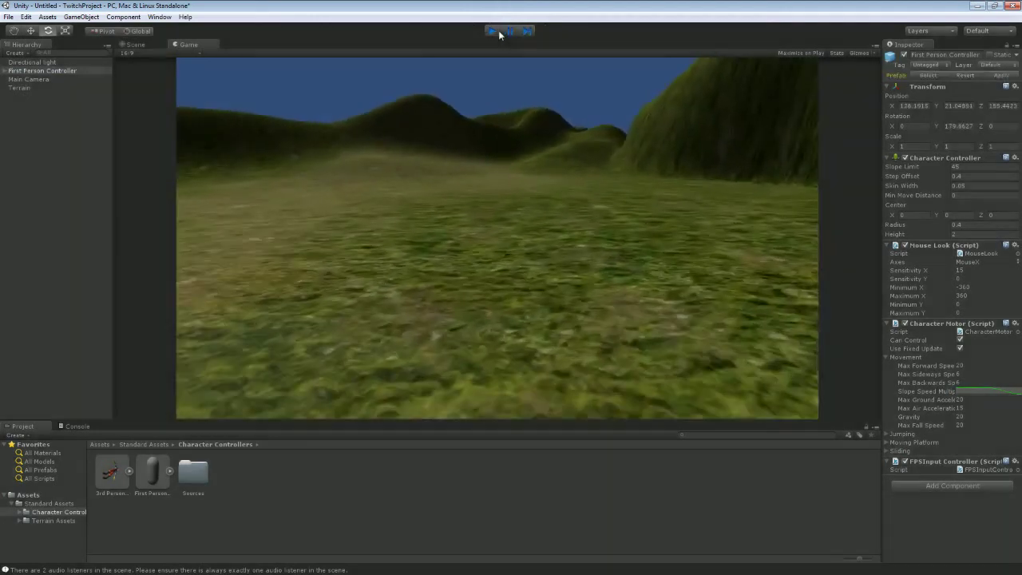